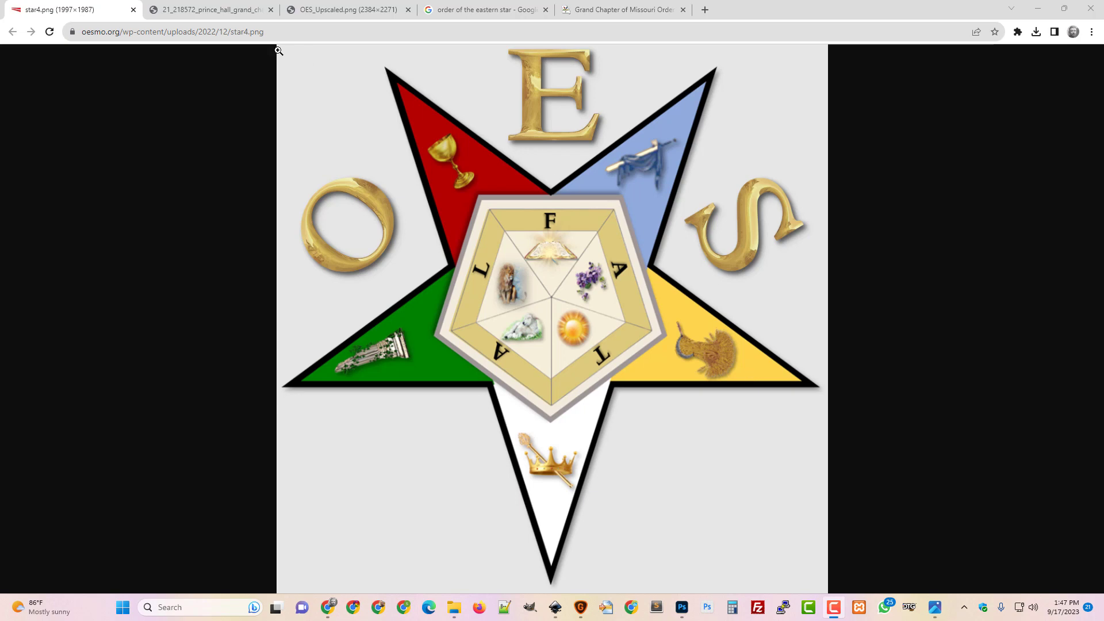
Step: Compare the small Prince Hall OES preview image with its enlarged version, OES_Upscaled.png
left_click(200, 14)
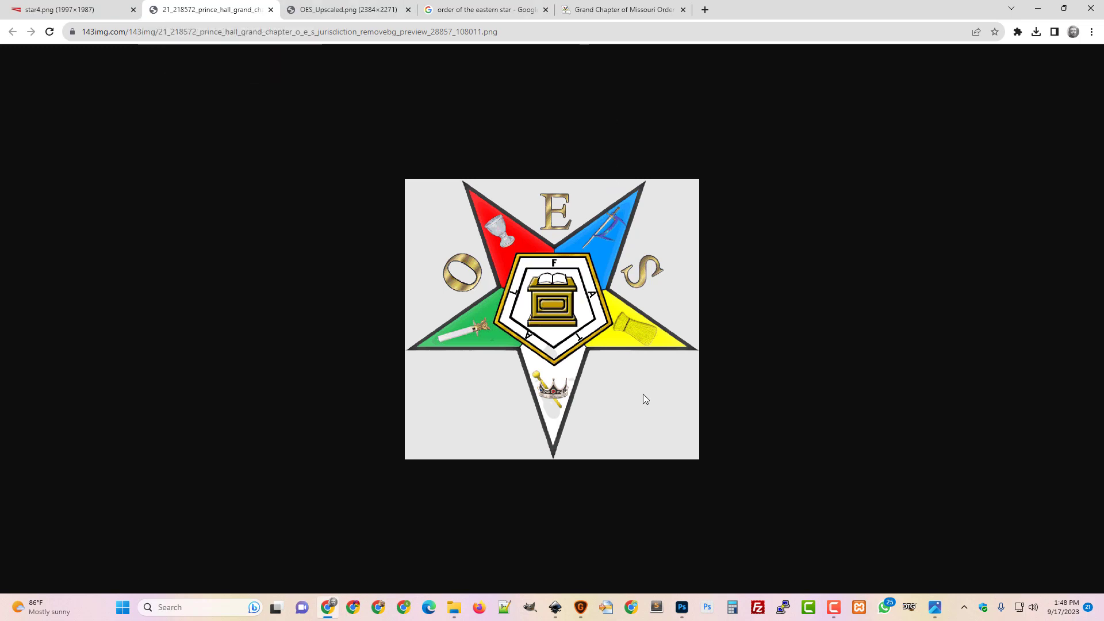
left_click(841, 609)
left_click(963, 506)
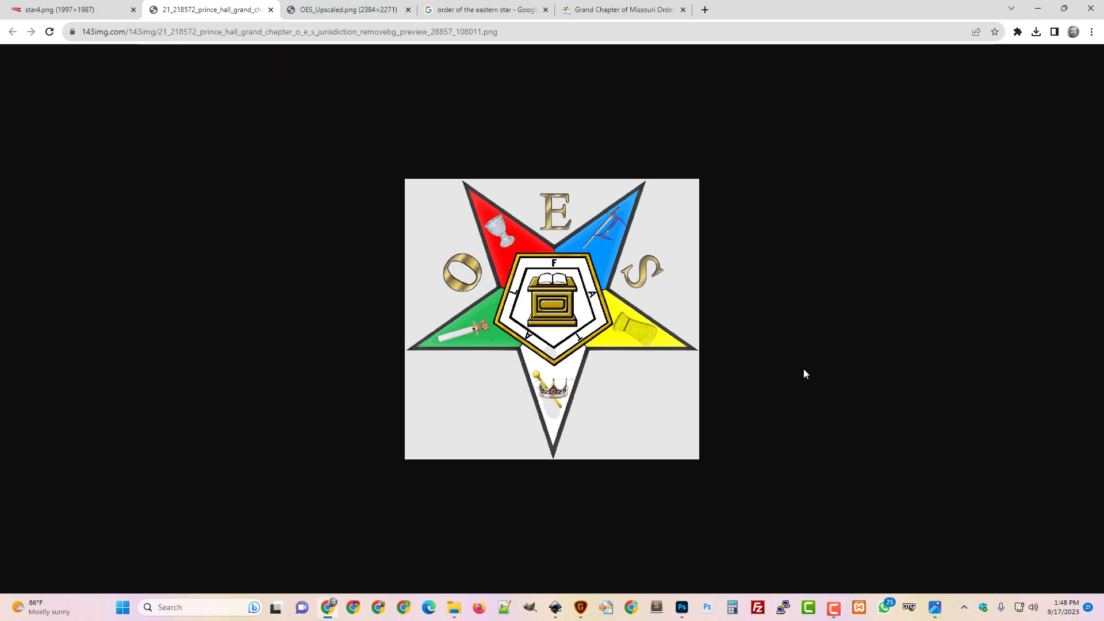
left_click(342, 10)
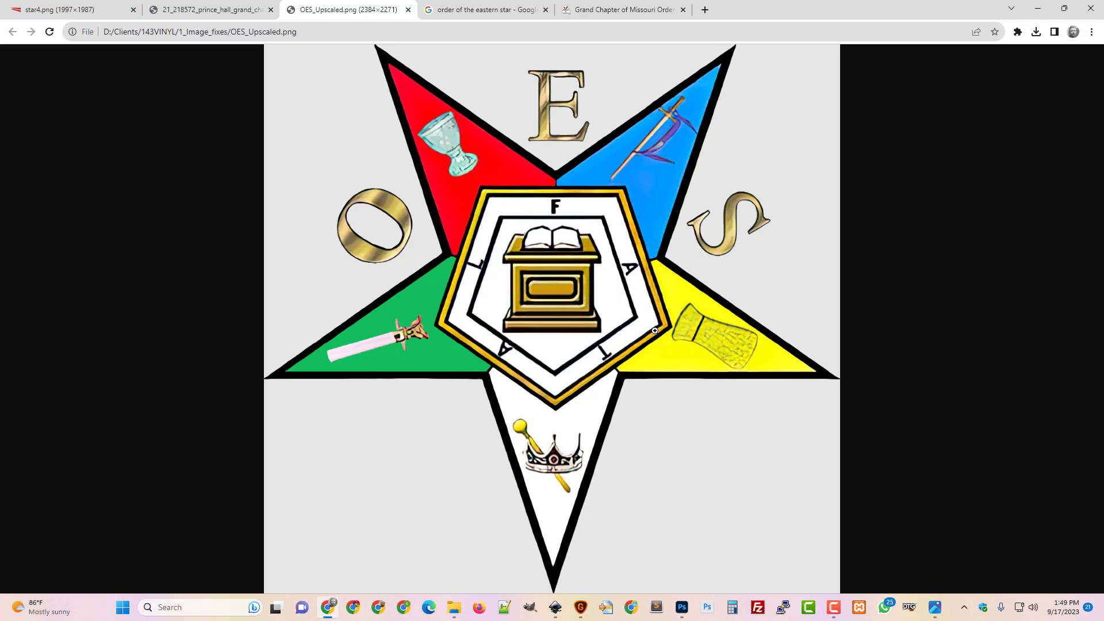
left_click(207, 10)
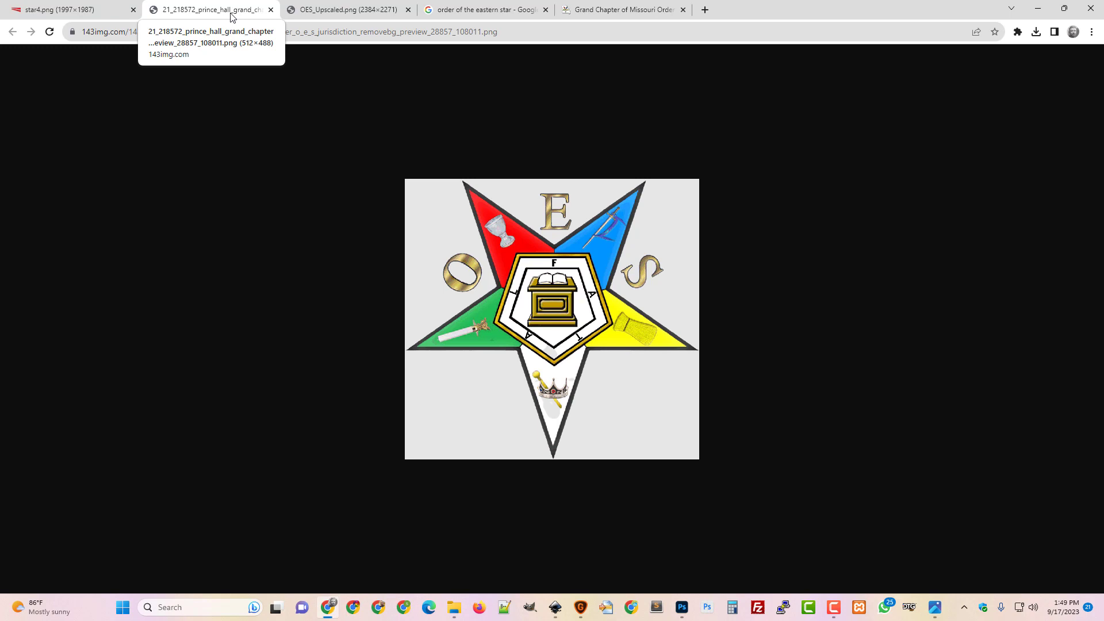
left_click(339, 10)
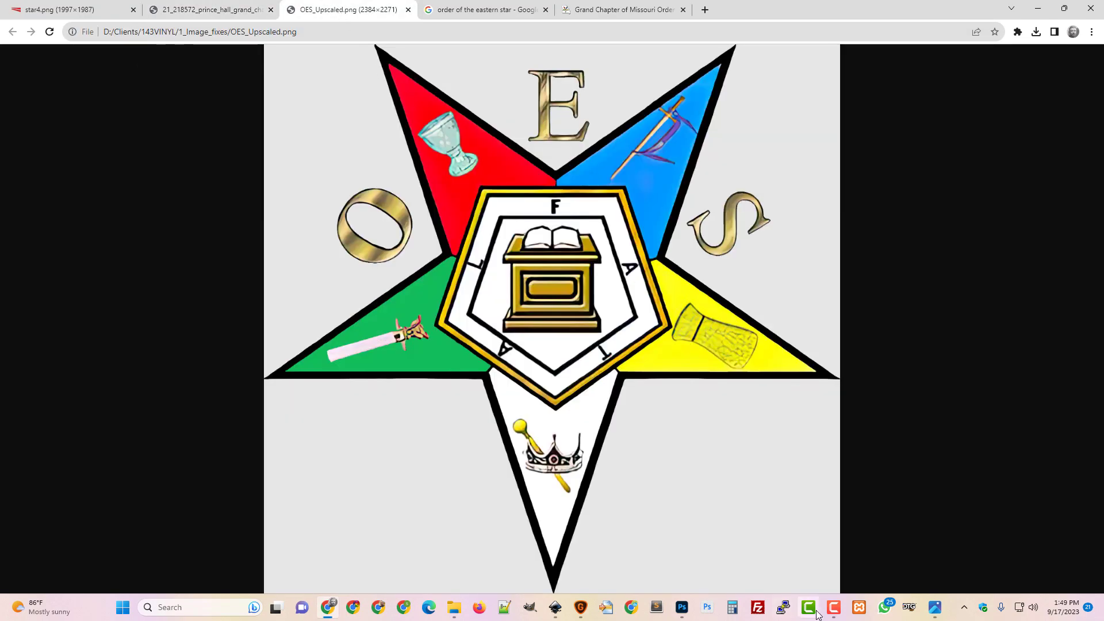
left_click(834, 614)
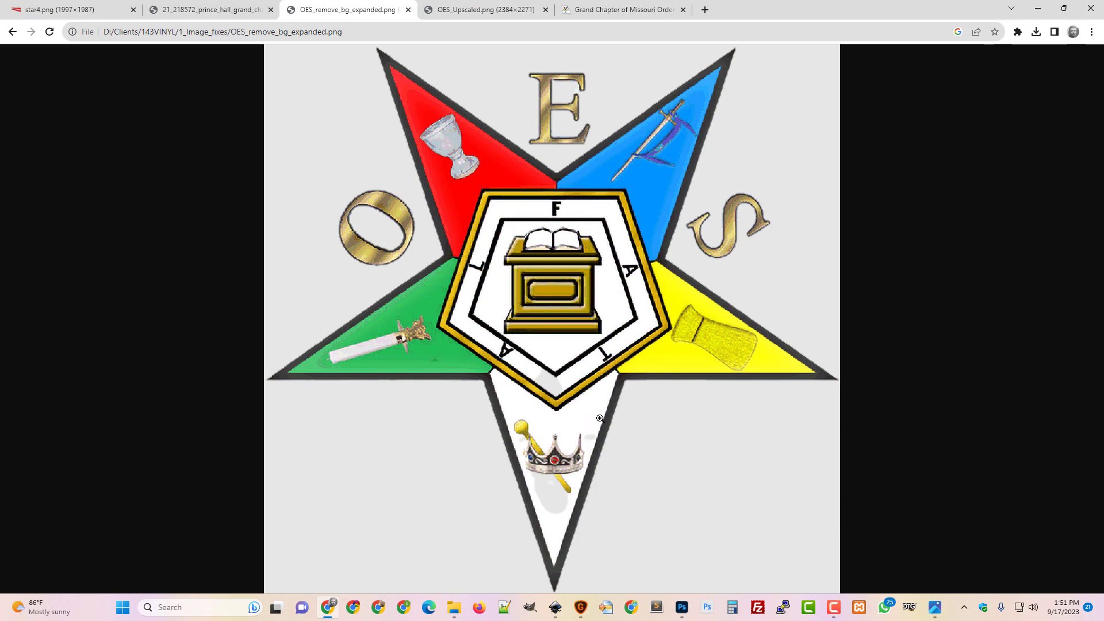
Step: Inspect the crown, the altar and the open book in OES_remove_bg_expanded.png at full size
left_click(559, 407)
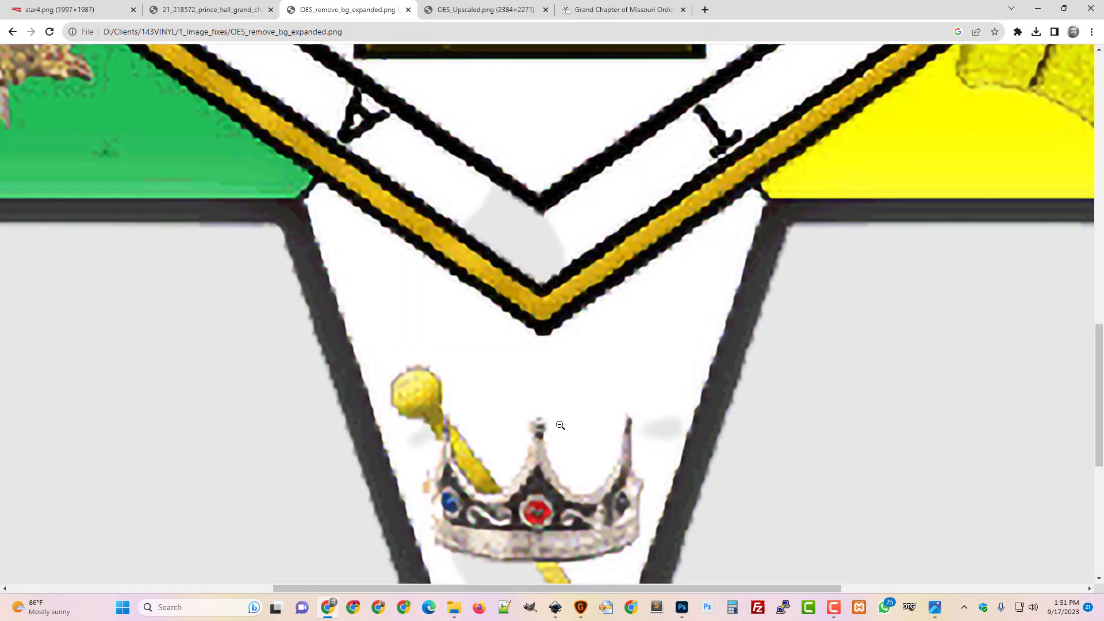
left_click(560, 425)
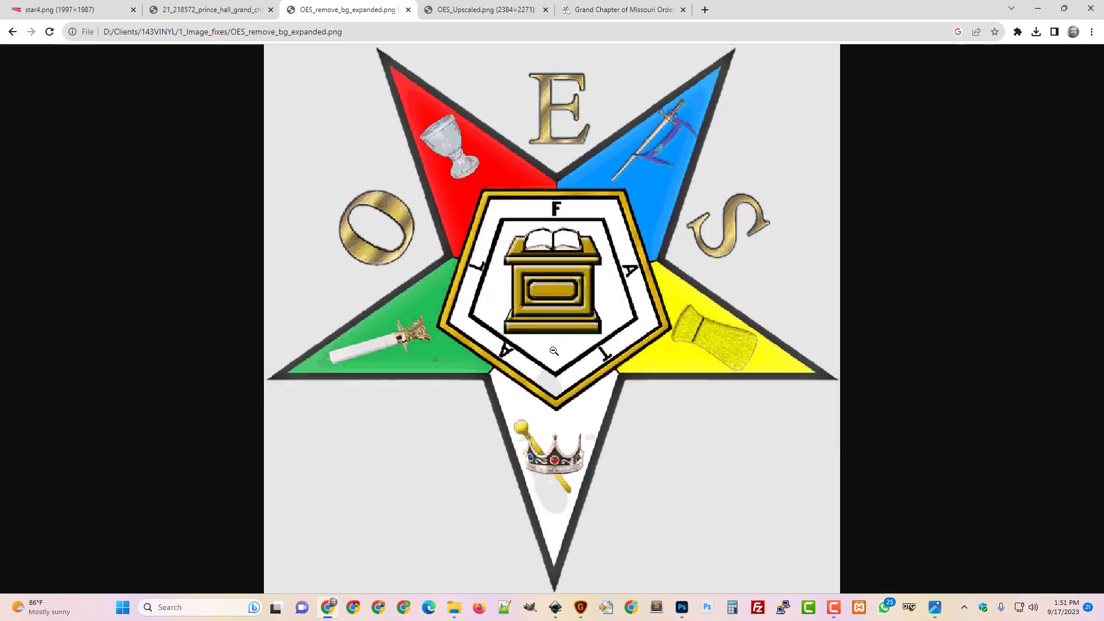
left_click(566, 296)
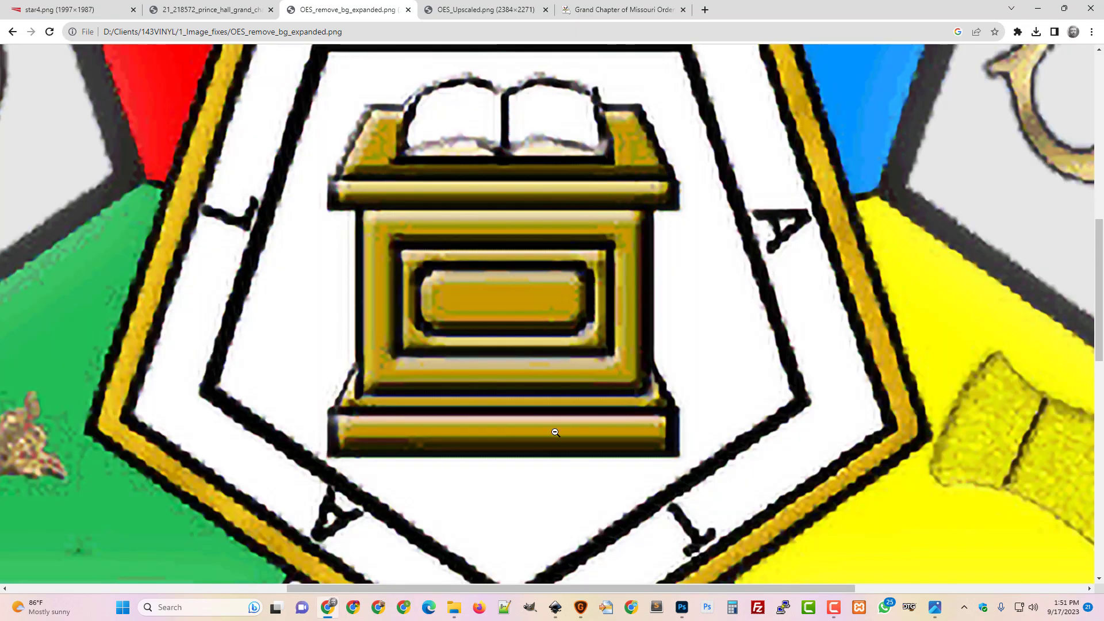
left_click(508, 187)
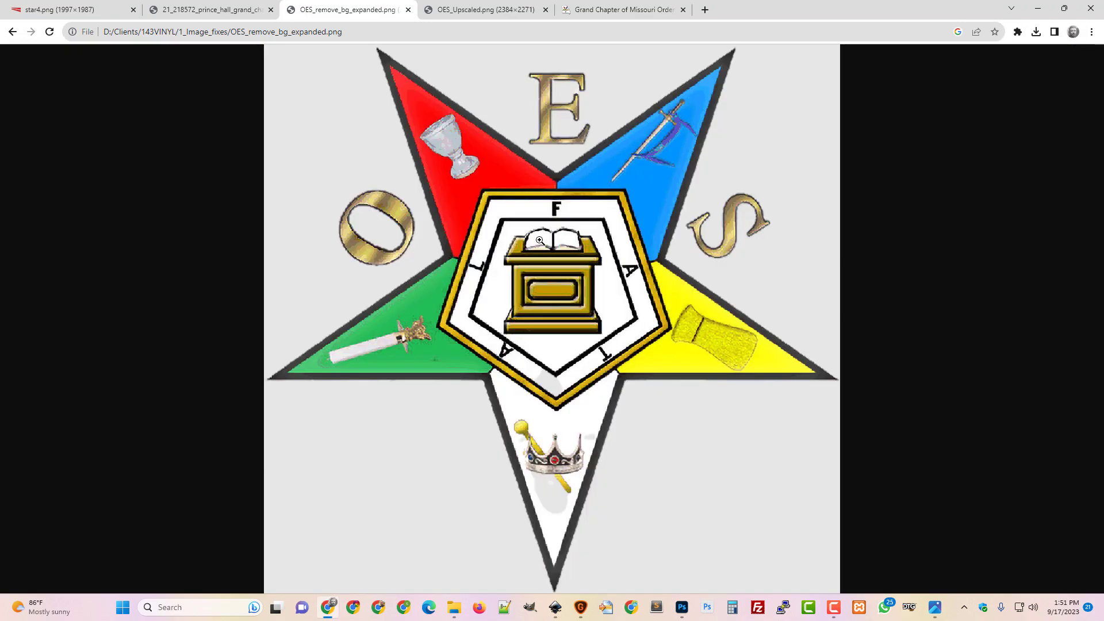
left_click(540, 240)
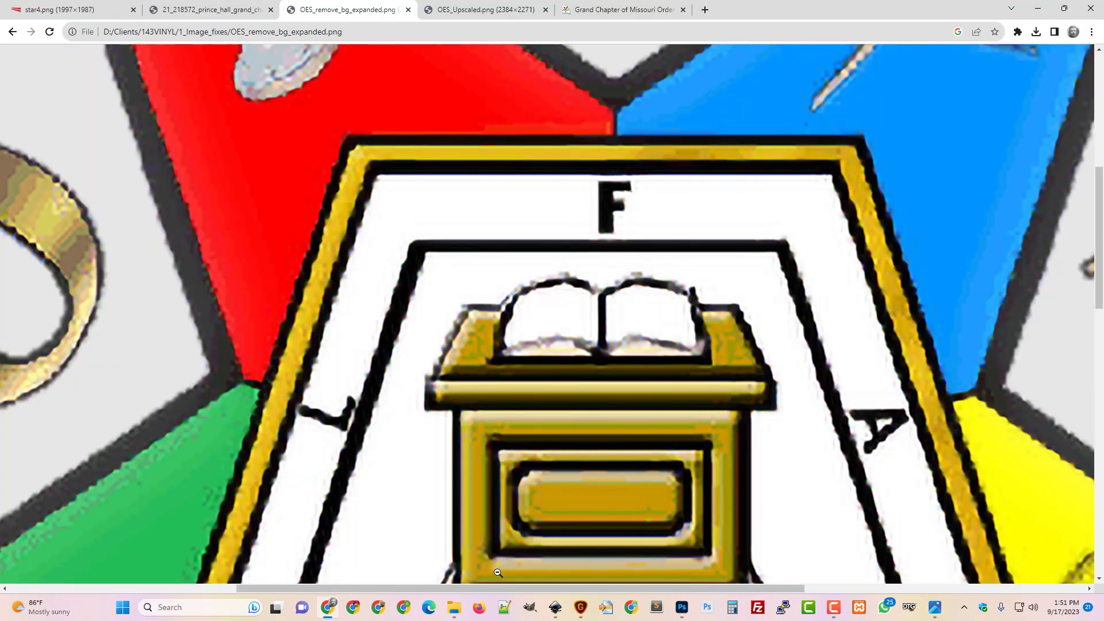
Step: Open OES_remove_bg_expanded.png from the 1_Image_fixes folder in a new browser tab and examine its altar, lettering and upper emblems up close
left_click(459, 608)
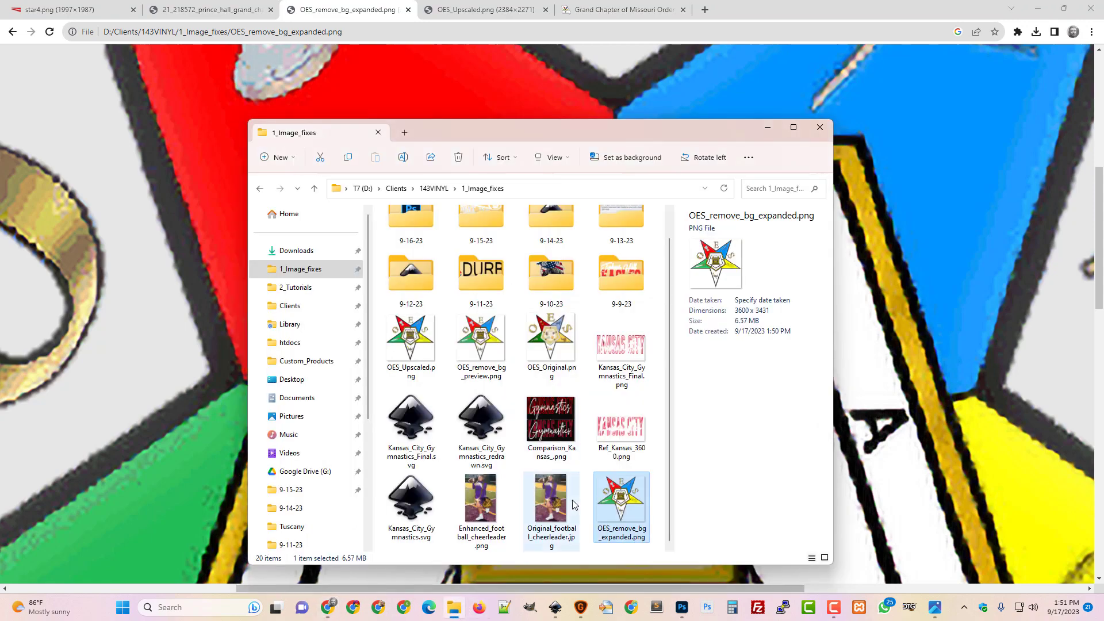
left_click_drag(637, 481, 729, 17)
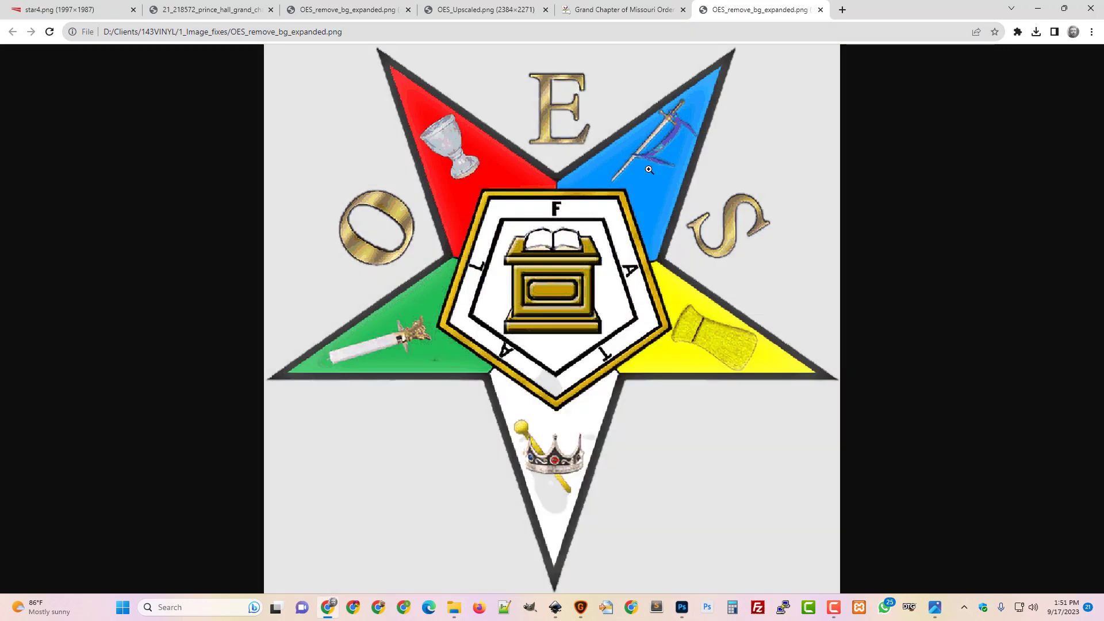
left_click(550, 292)
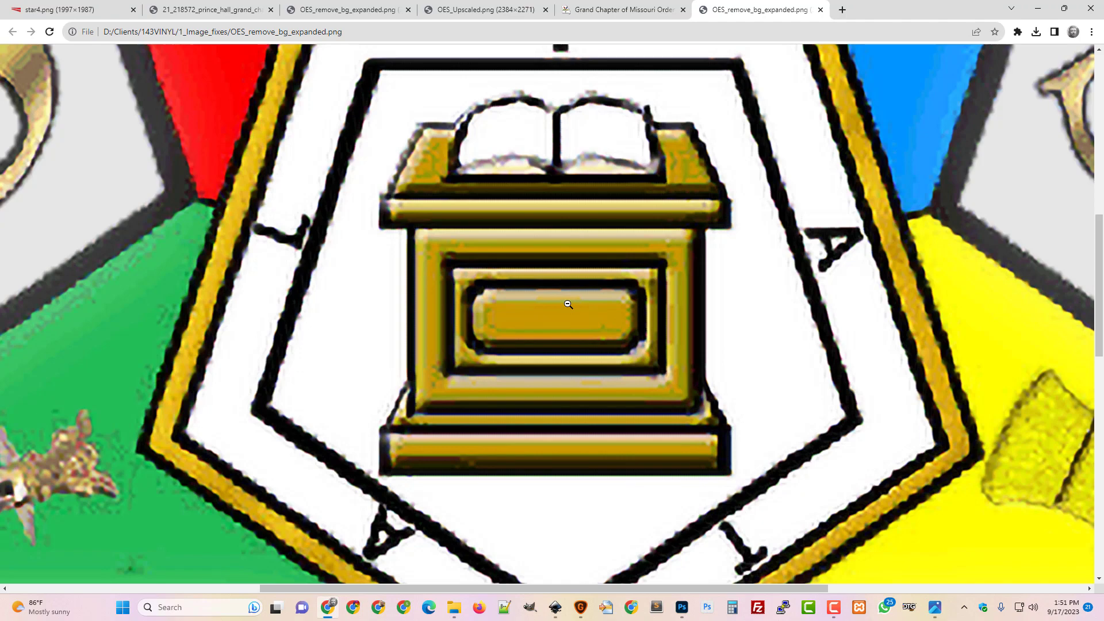
scroll(598, 340, "up", 4)
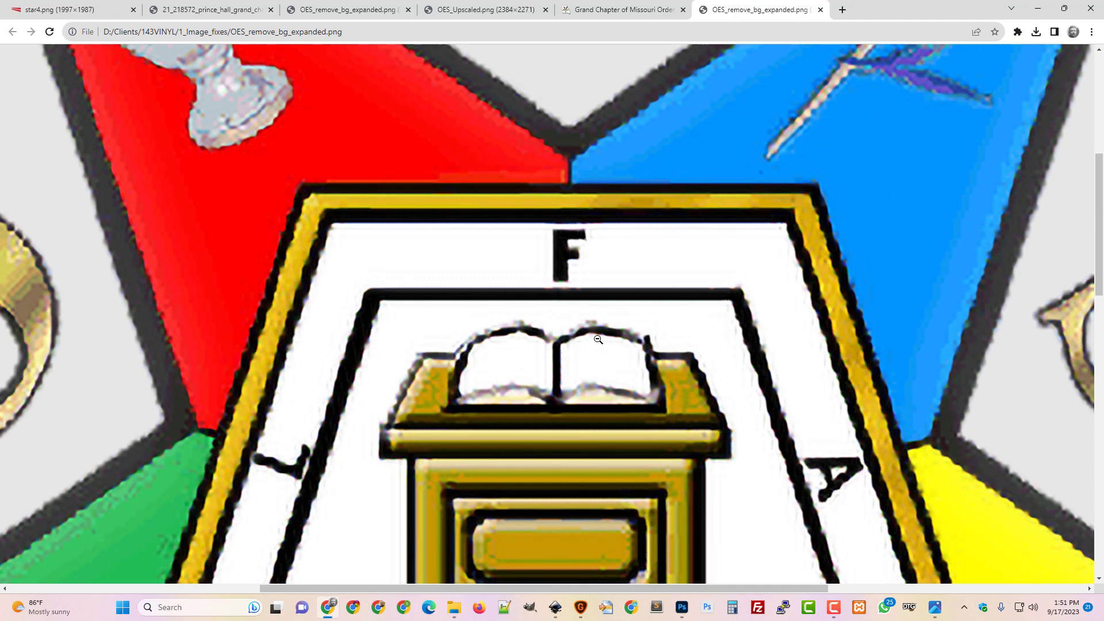
scroll(598, 340, "up", 5)
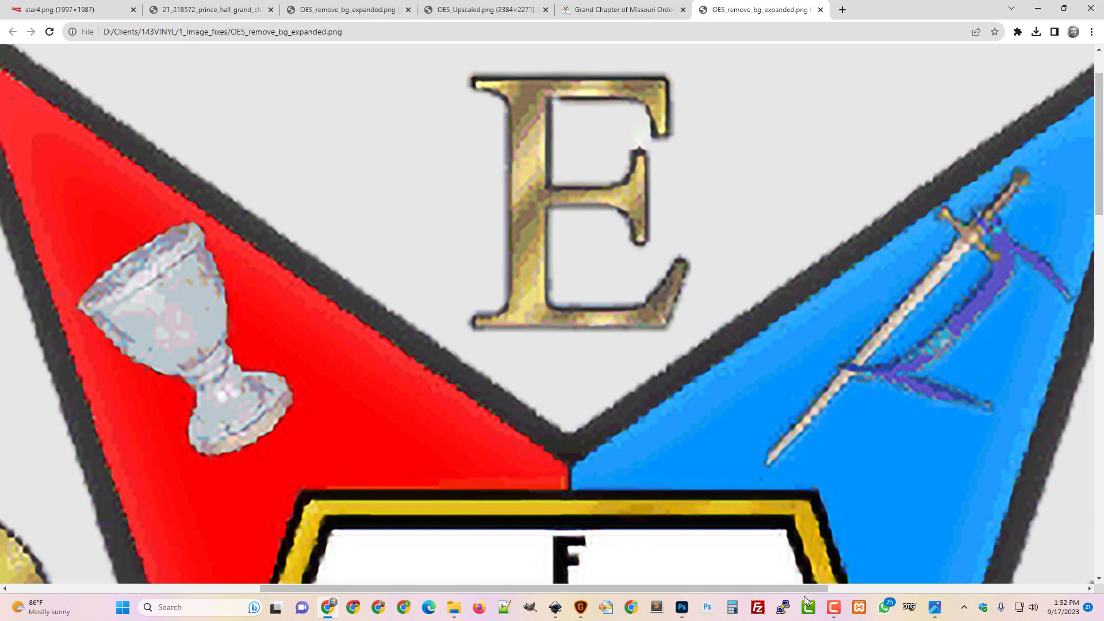
left_click(841, 616)
left_click(968, 506)
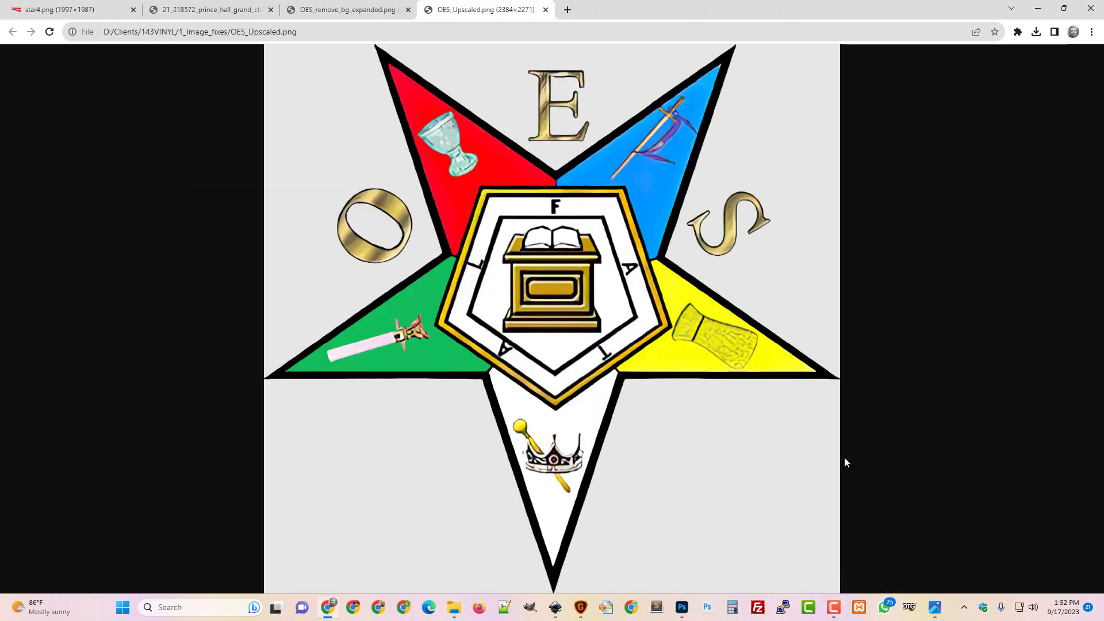
Step: Examine star4.png at full size, from the gold letters and central pentagon down to the crown
mouse_move(104, 11)
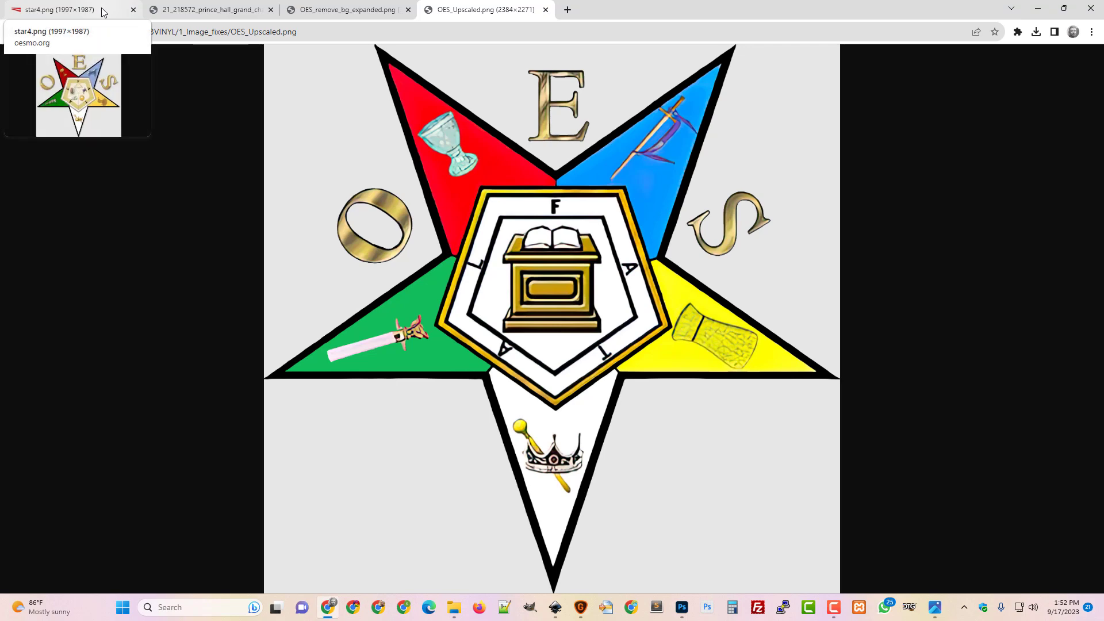
left_click(103, 12)
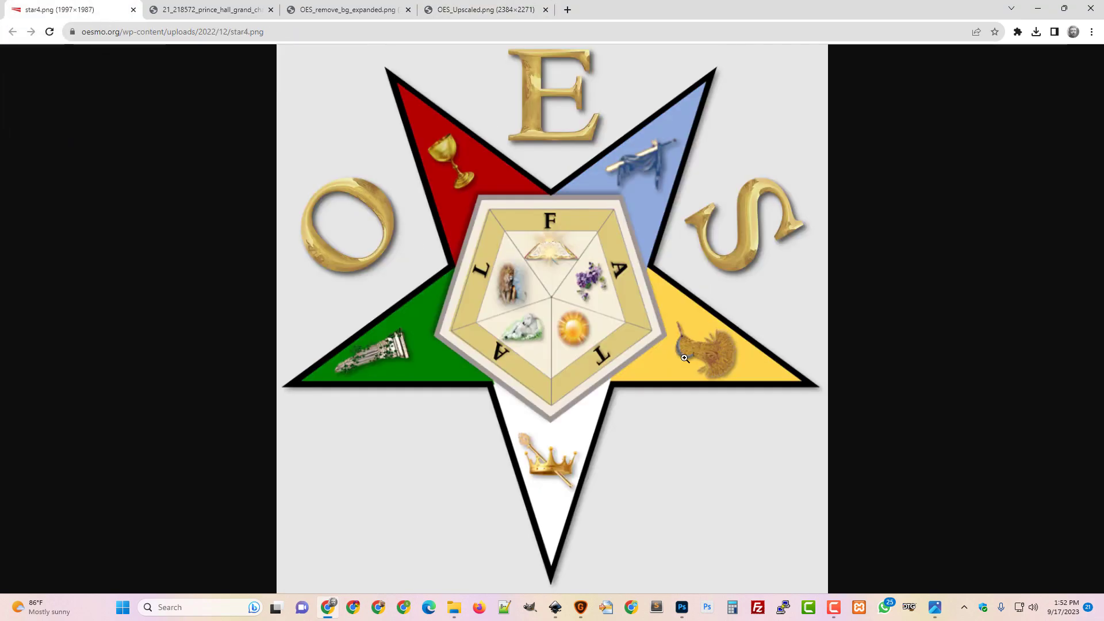
left_click(554, 299)
scroll(565, 349, "up", 3)
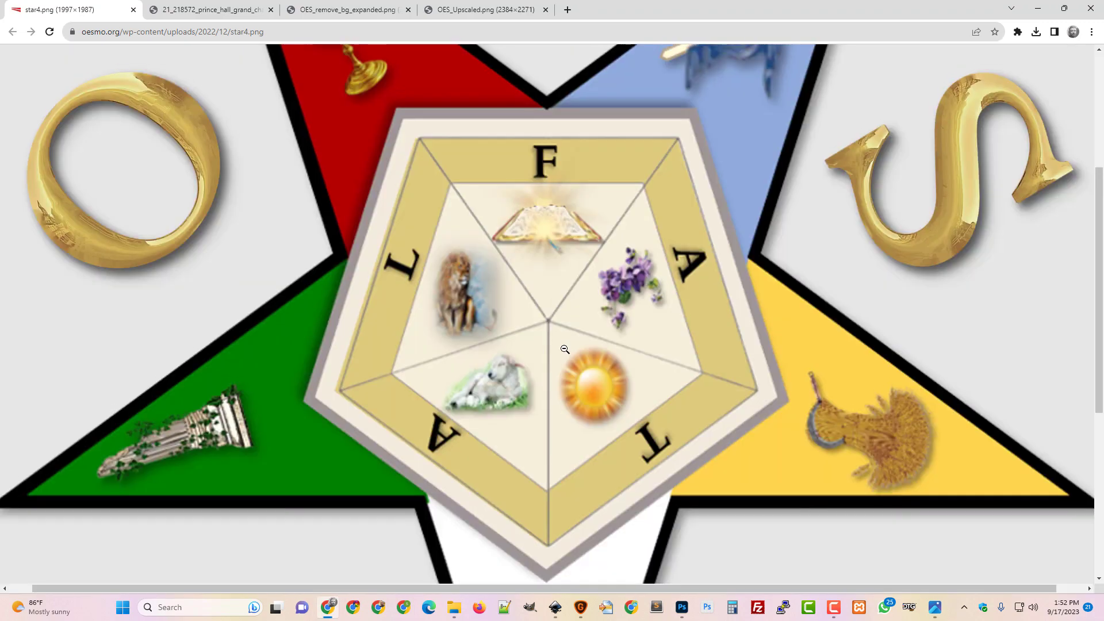
scroll(565, 349, "up", 2)
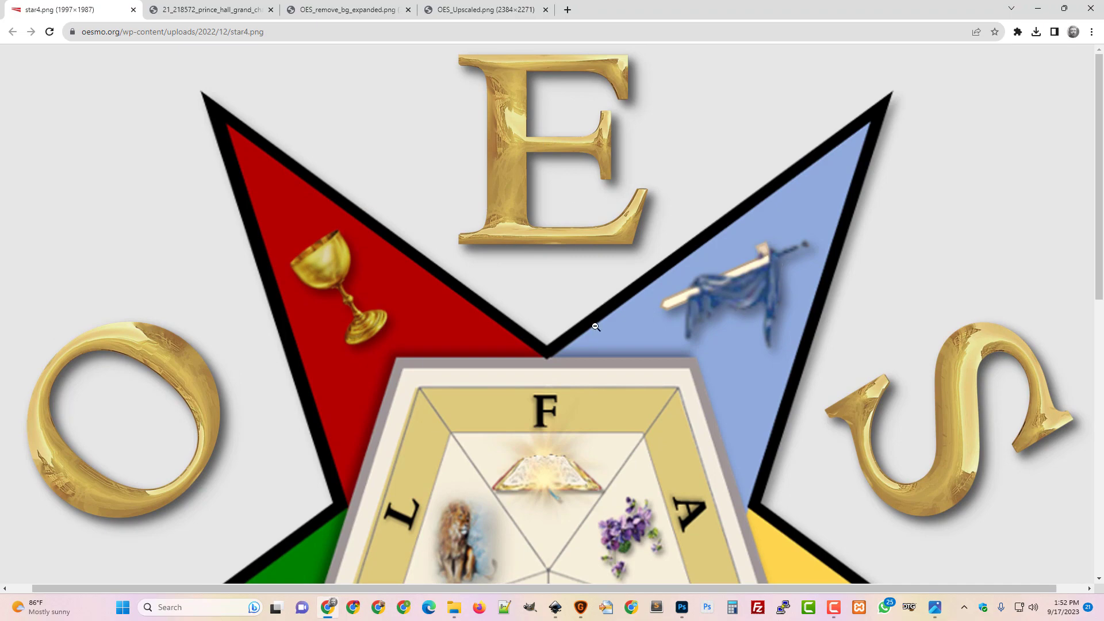
scroll(517, 305, "down", 10)
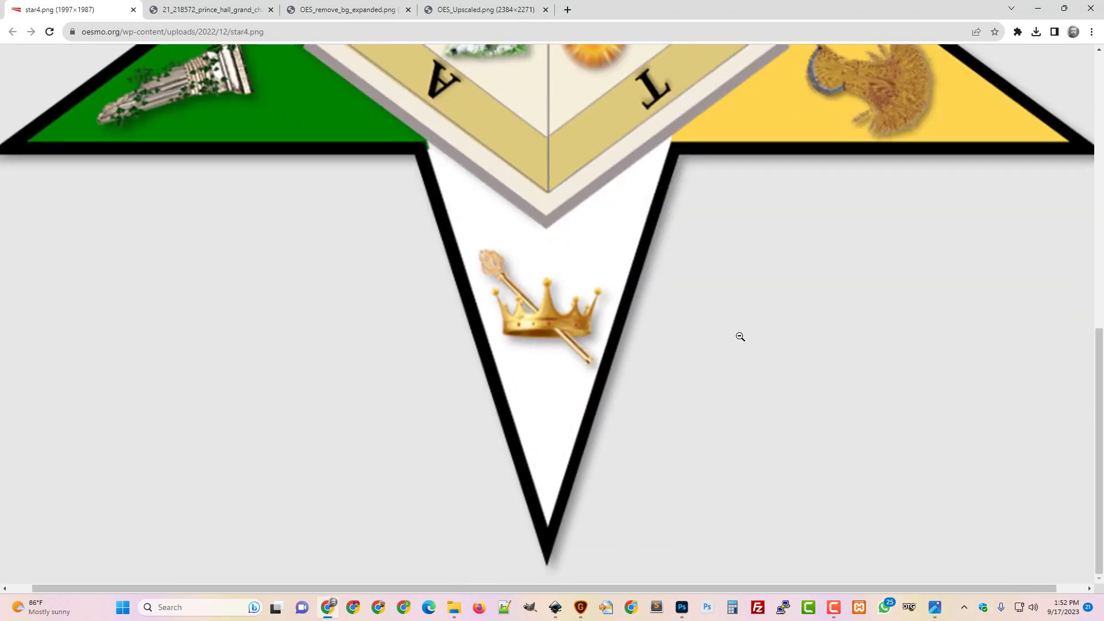
scroll(650, 402, "up", 9)
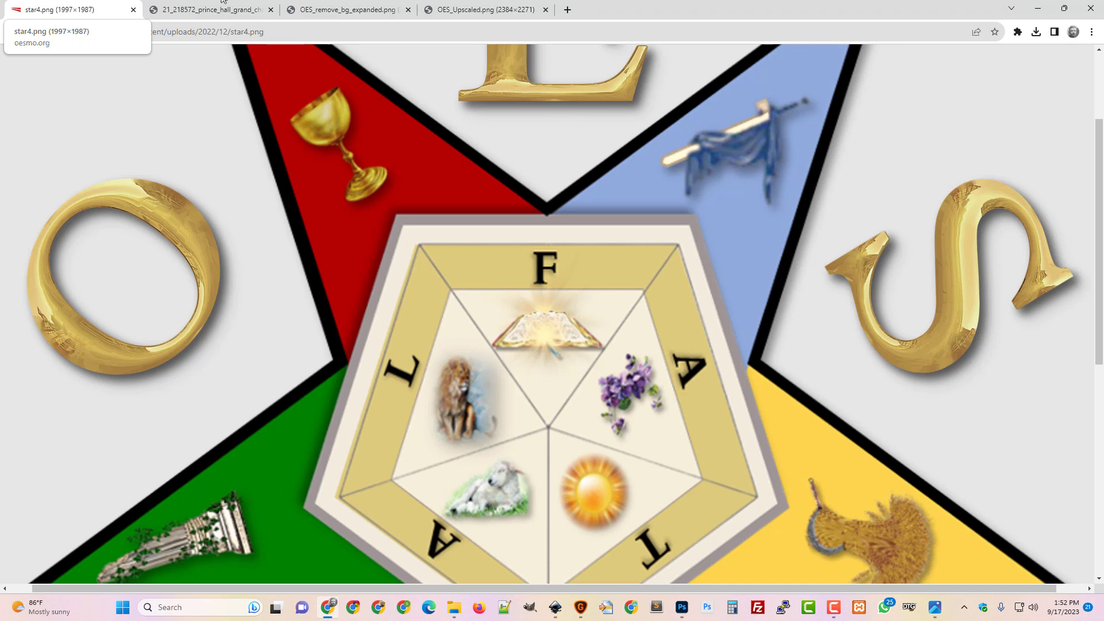
Step: Compare the small Prince Hall OES preview with the enlarged view of star4.png
left_click(190, 10)
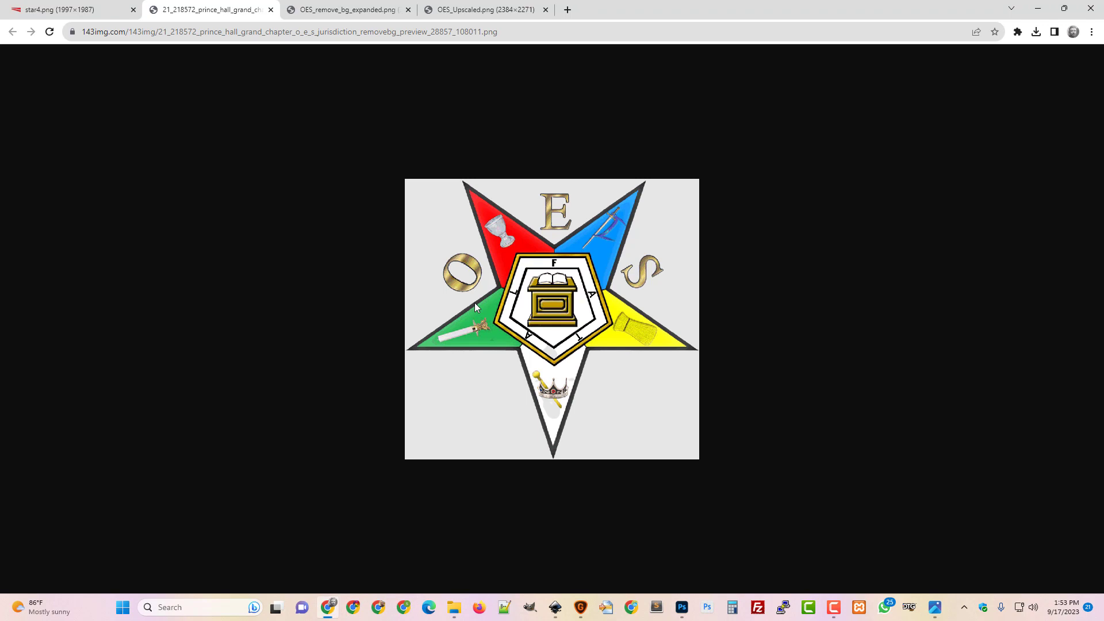
left_click(98, 12)
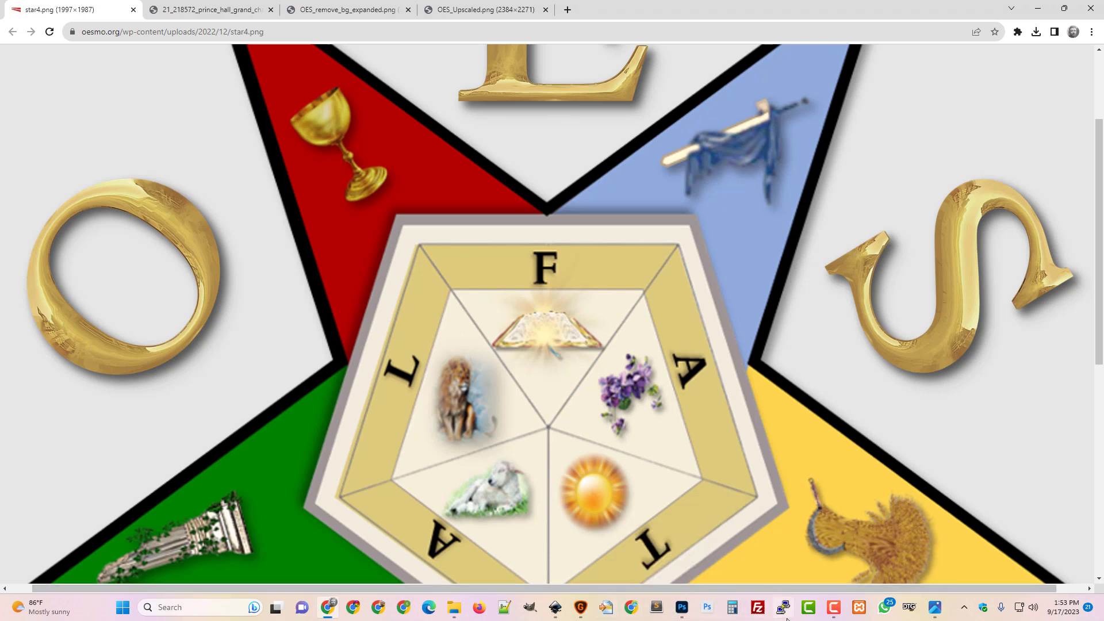
left_click(833, 607)
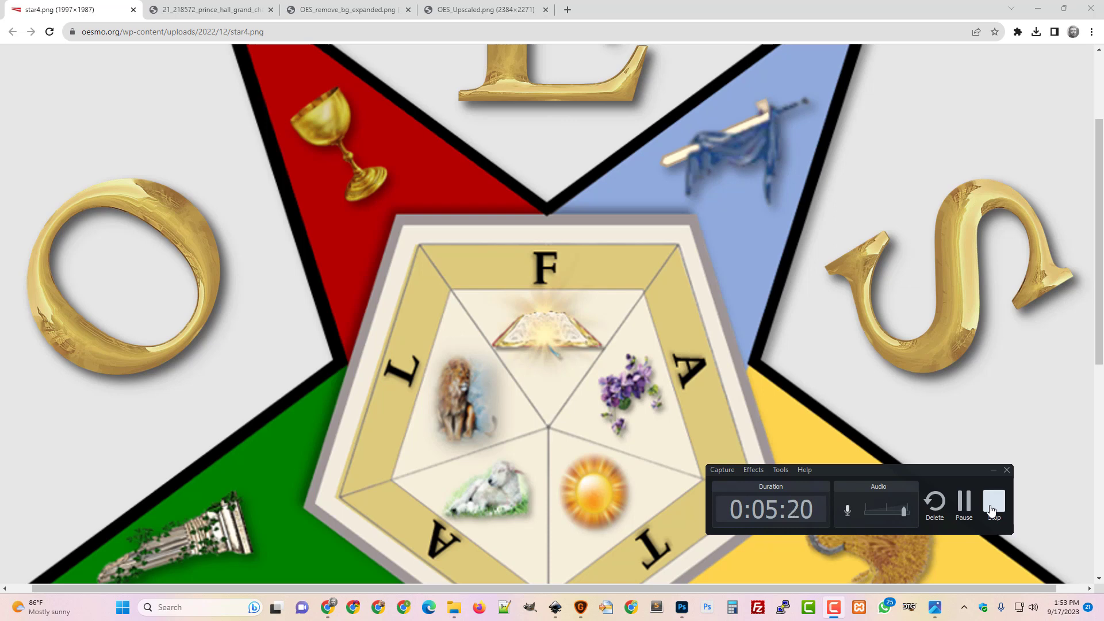
left_click(992, 501)
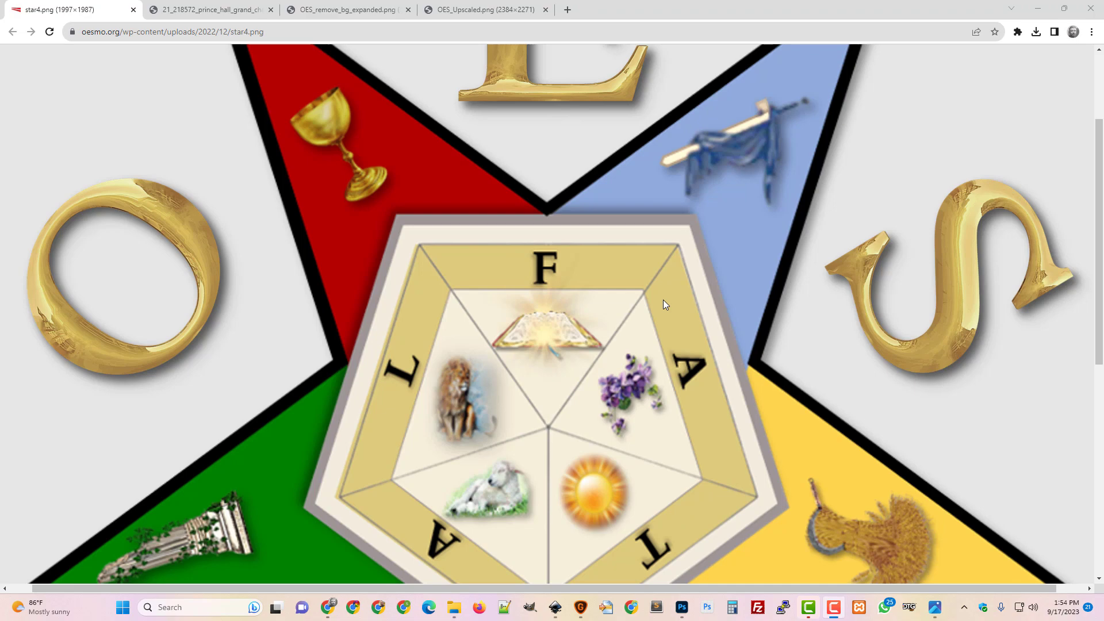
Step: Compare OES_remove_bg_expanded.png with star4.png, finishing on the small Prince Hall OES preview
left_click(321, 11)
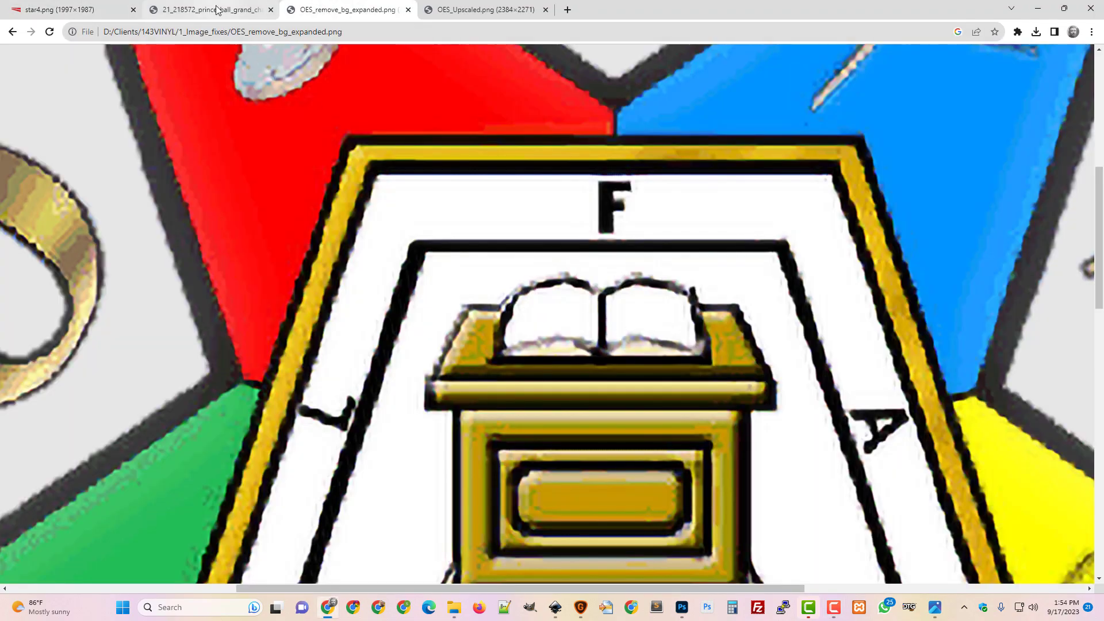
left_click(99, 11)
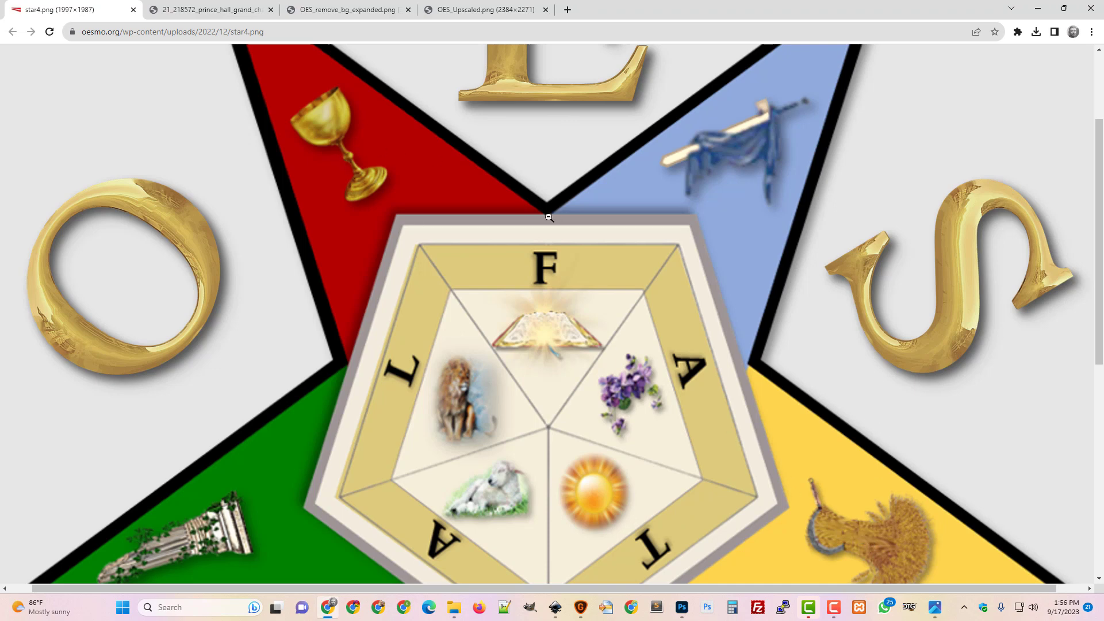
left_click(335, 10)
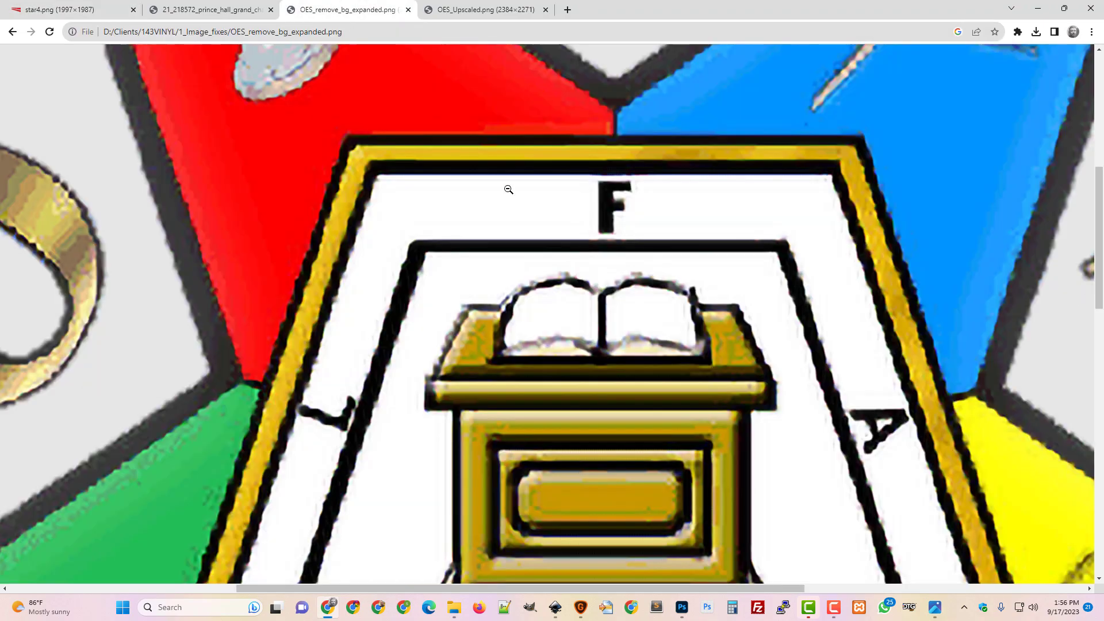
left_click(238, 10)
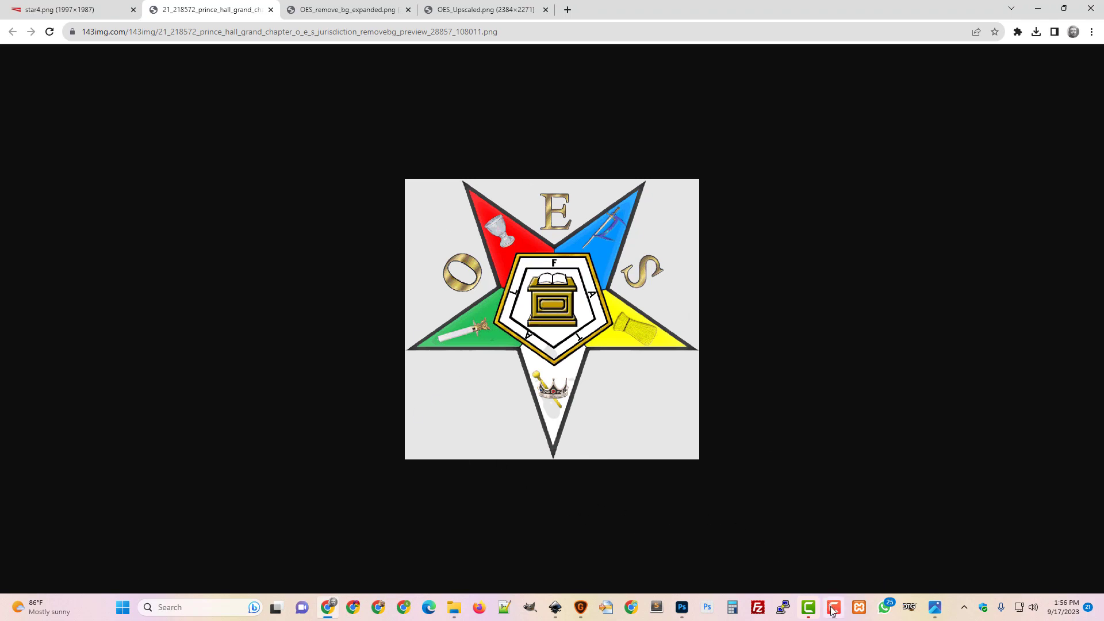
mouse_move(832, 605)
left_click(829, 543)
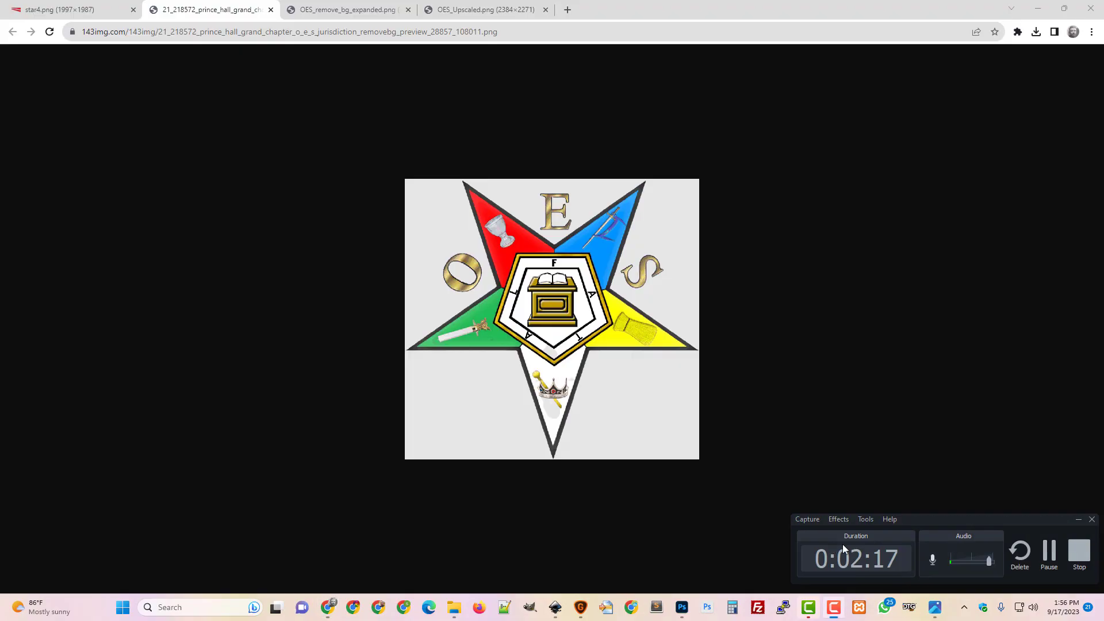
left_click(1049, 552)
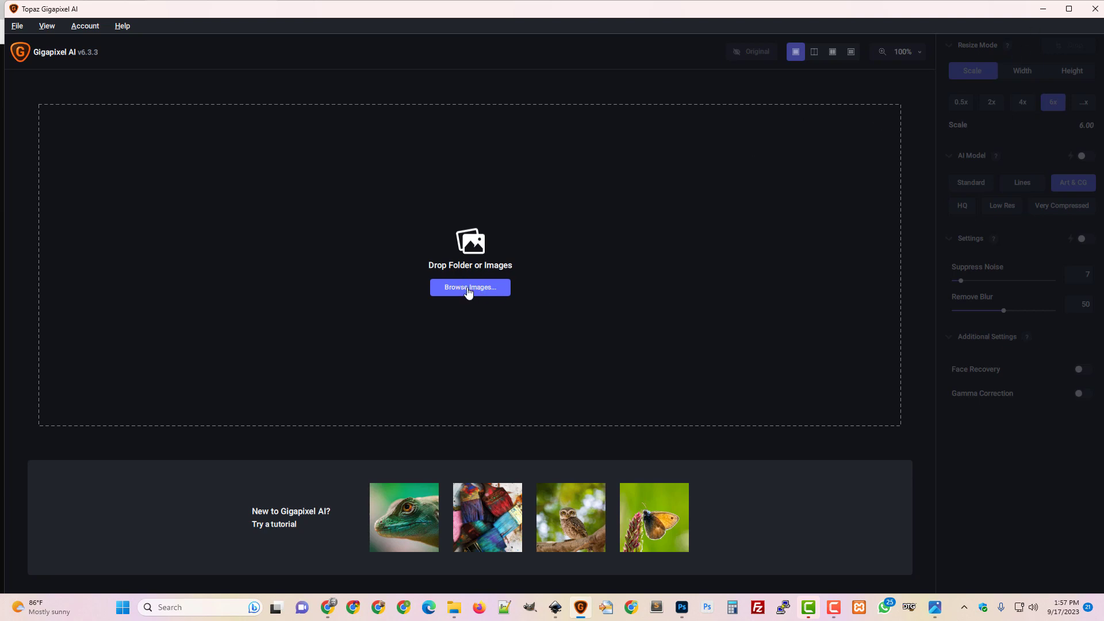
Step: Switch to Photoshop through OES_remove_bg_preview.png in the 1_Image_fixes folder and close the already edited document without saving
left_click(454, 607)
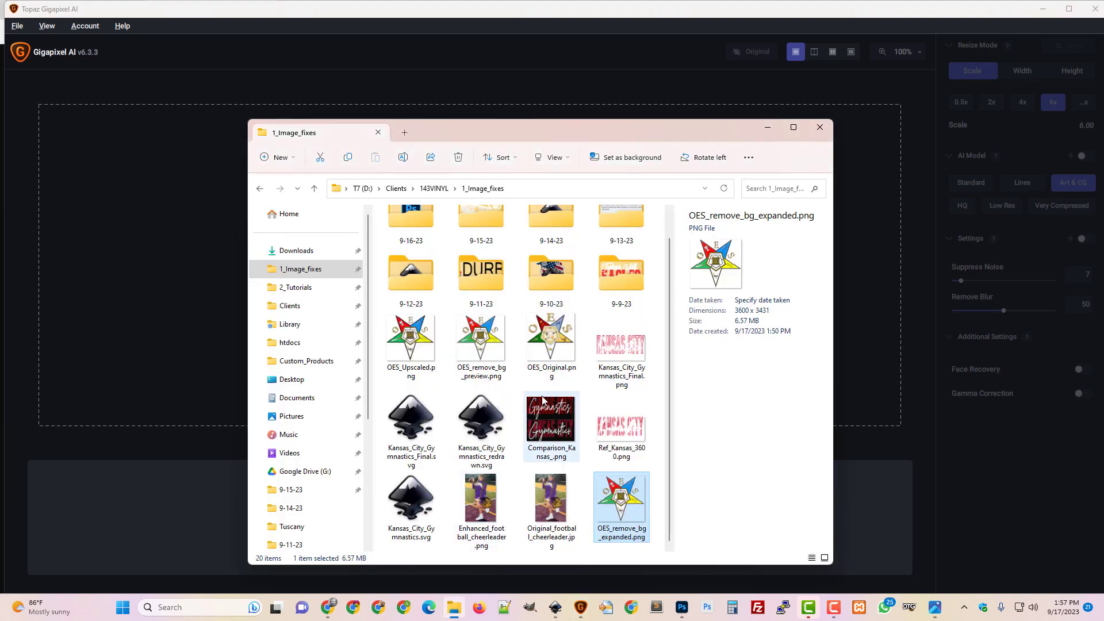
left_click_drag(631, 138, 805, 143)
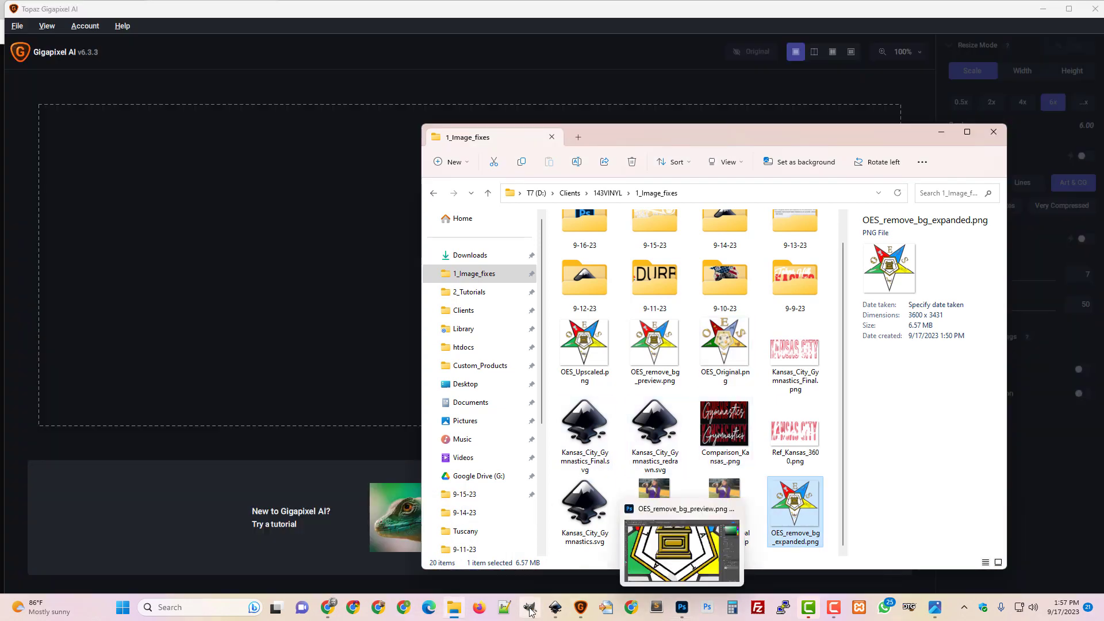
left_click(671, 362)
right_click(672, 362)
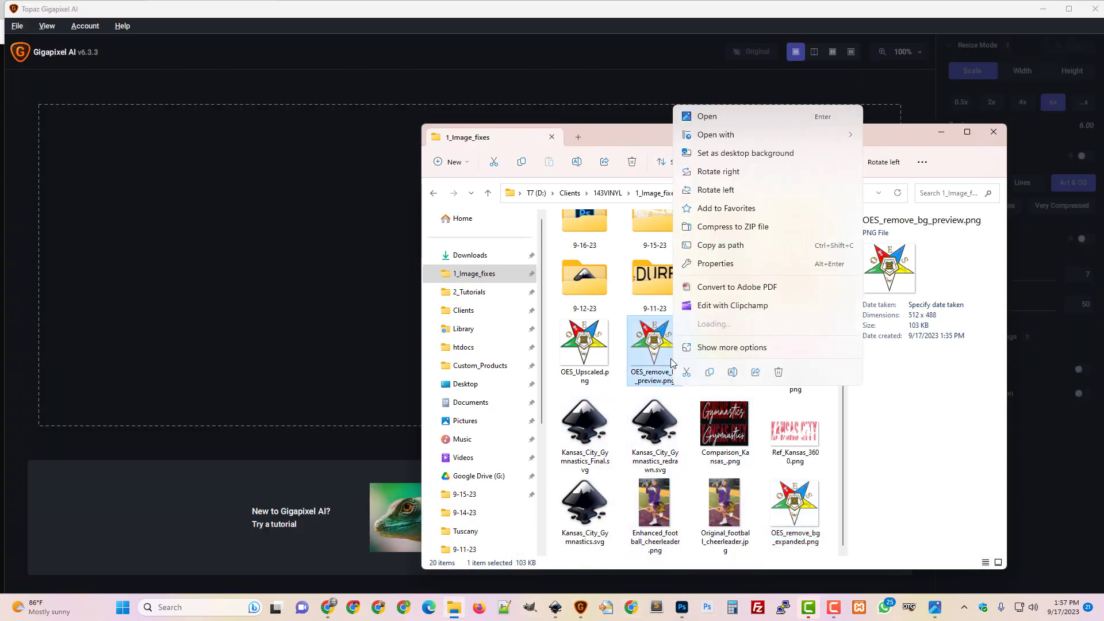
mouse_move(751, 119)
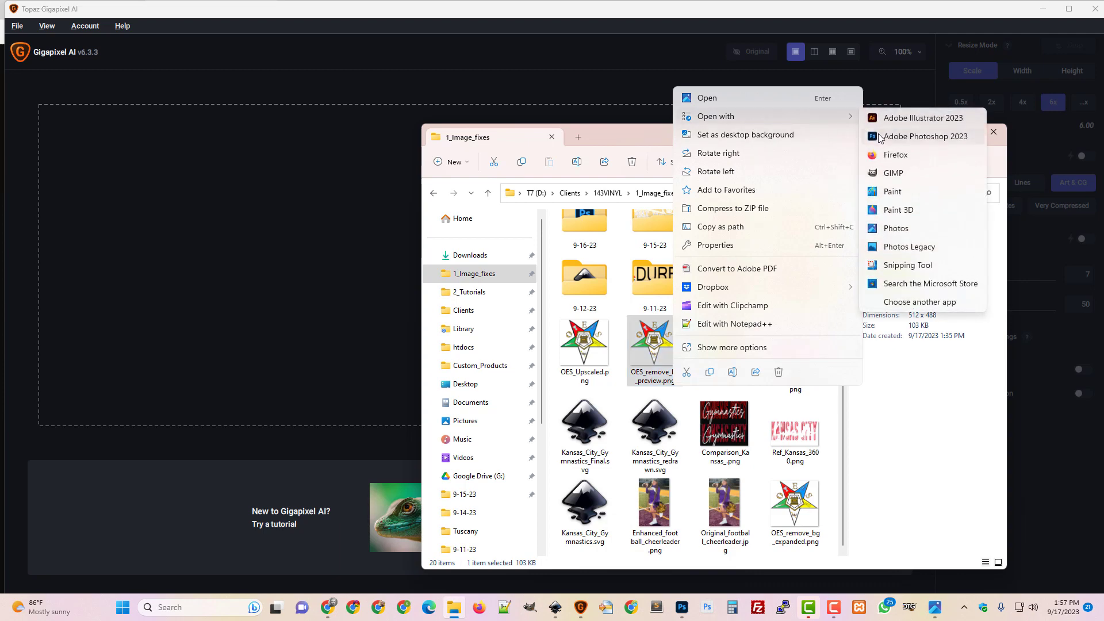
left_click(920, 136)
mouse_move(842, 603)
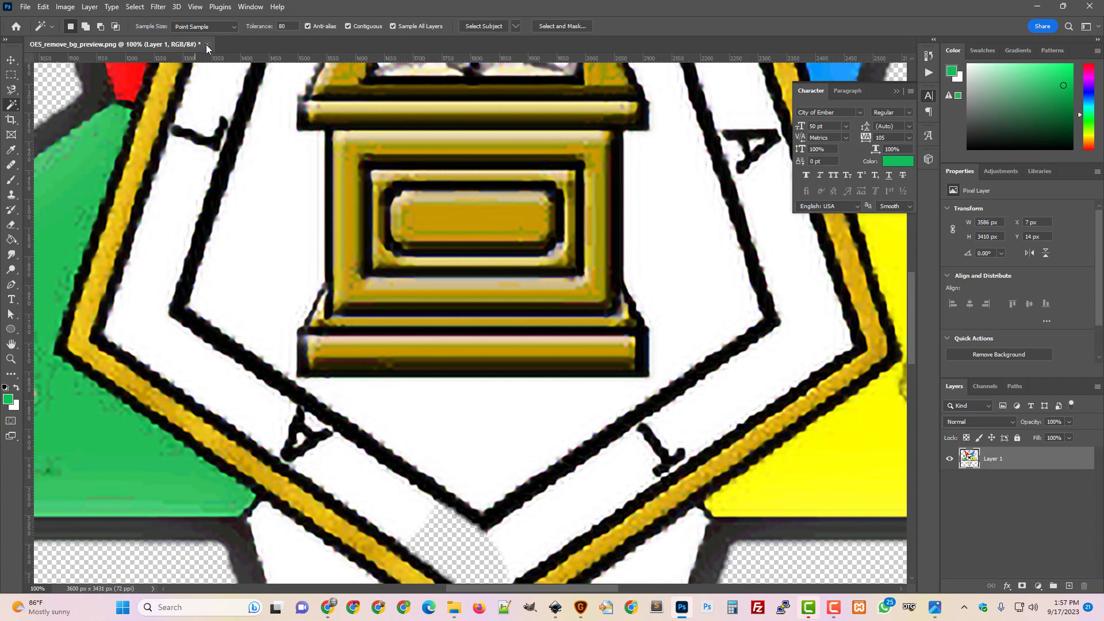
left_click(206, 44)
left_click(549, 226)
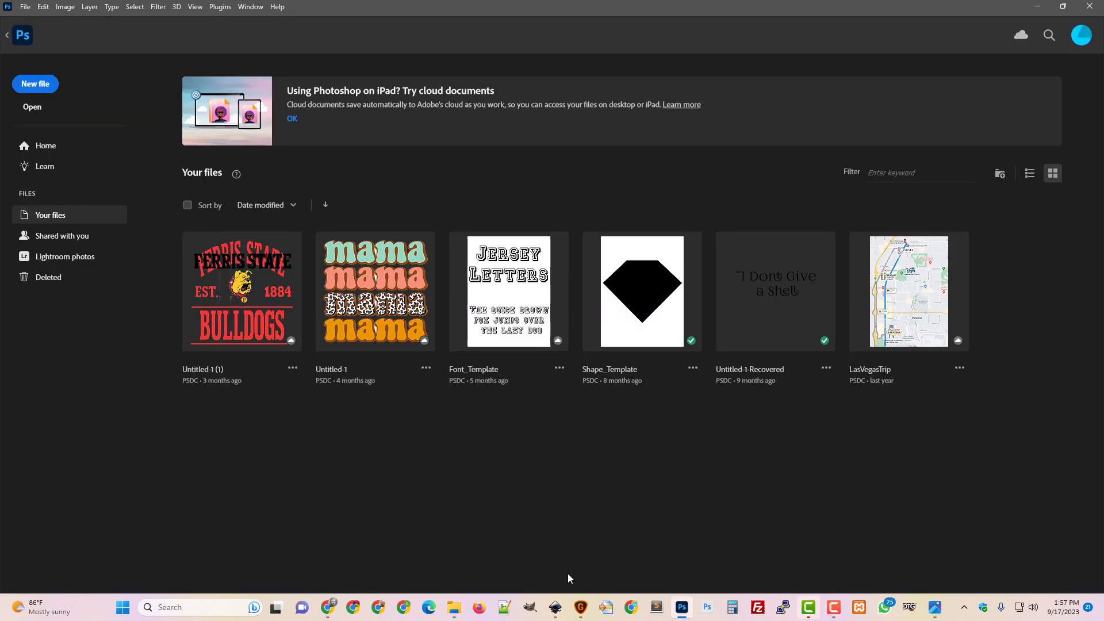
Step: Open a fresh copy of OES_remove_bg_preview.png from the 1_Image_fixes folder in Adobe Photoshop 2023
left_click(454, 607)
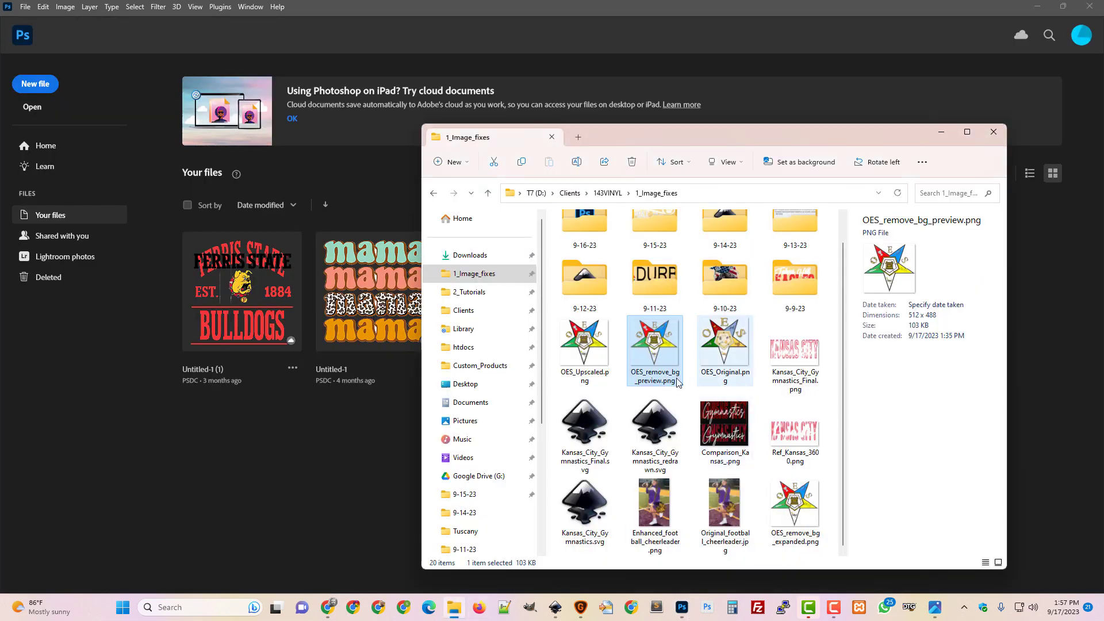
right_click(656, 373)
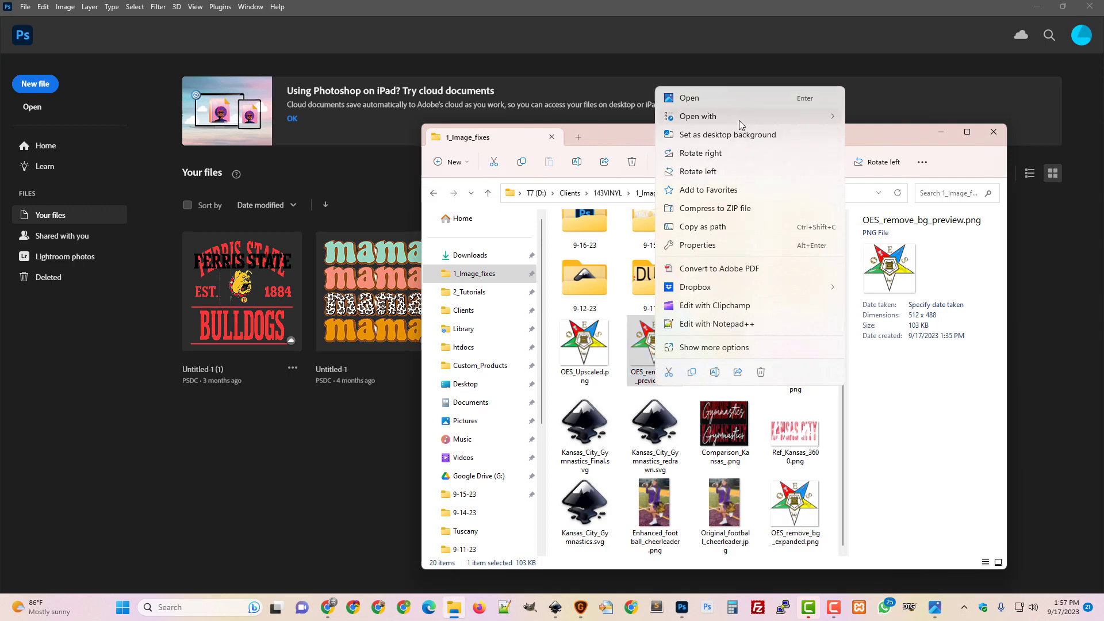
mouse_move(739, 119)
left_click(897, 143)
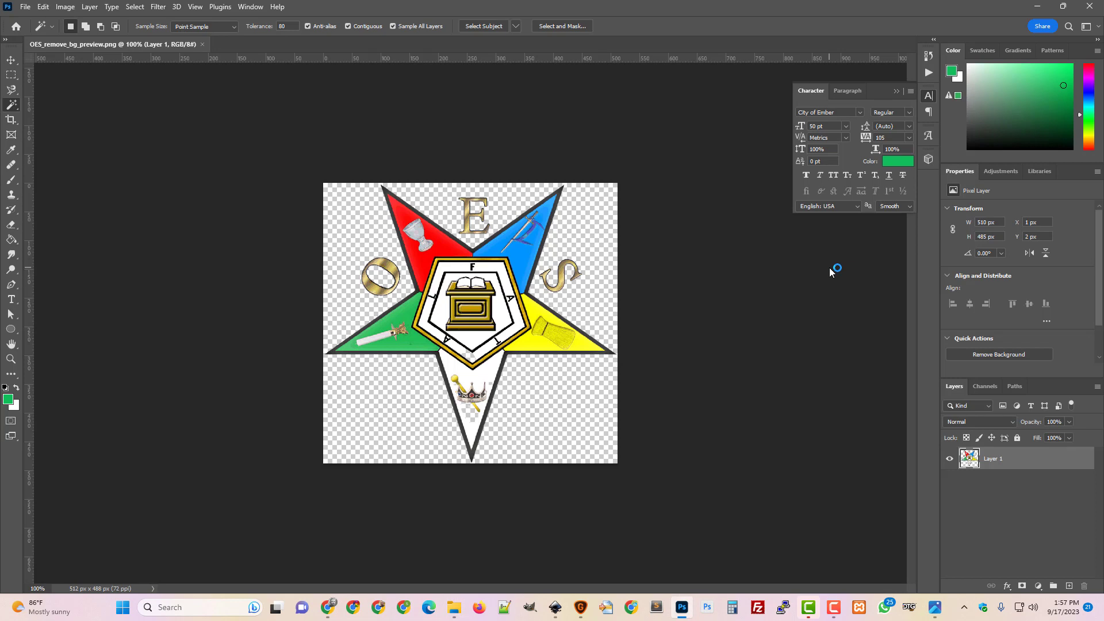
key("ctrl+plus")
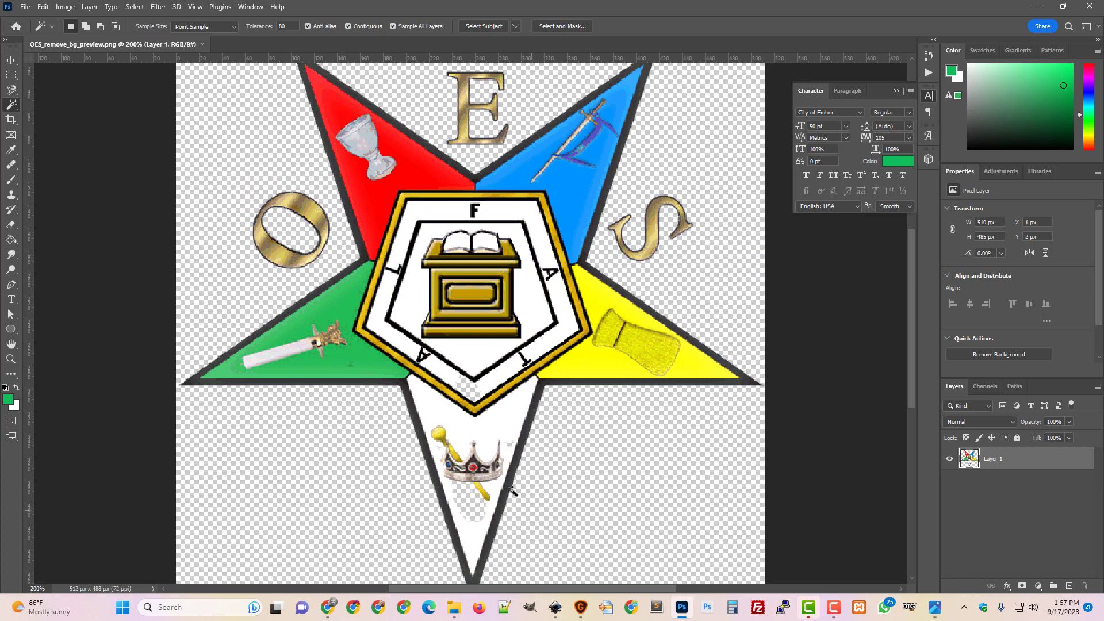
left_click(9, 80)
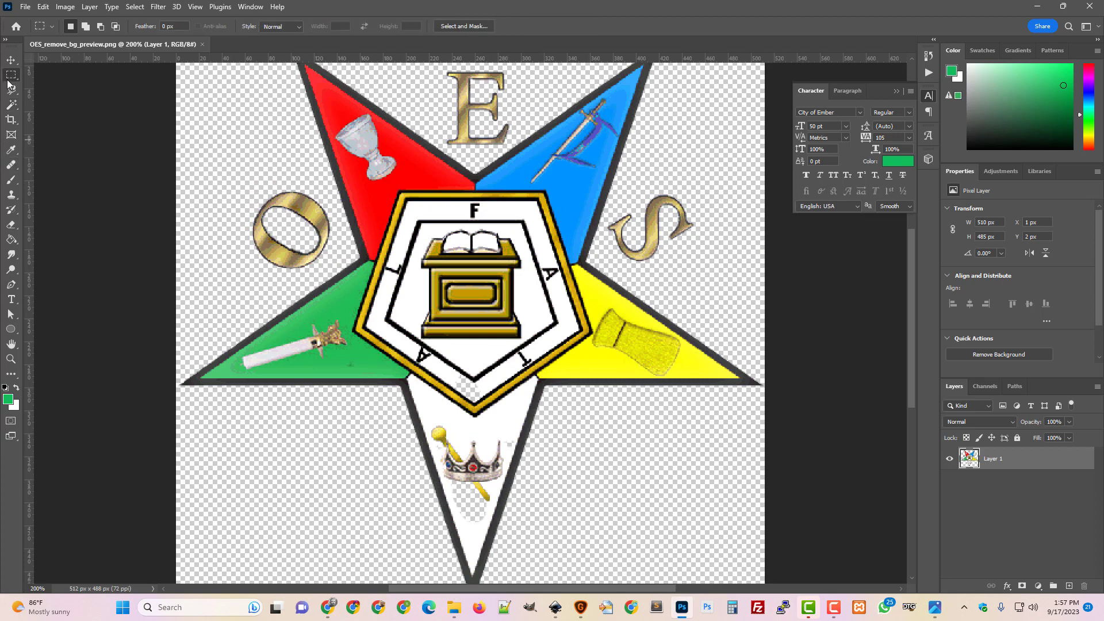
right_click(9, 83)
left_click(52, 85)
Step: Add a new empty layer with the default settings and place it beneath Layer 1
key("ctrl+shift+n")
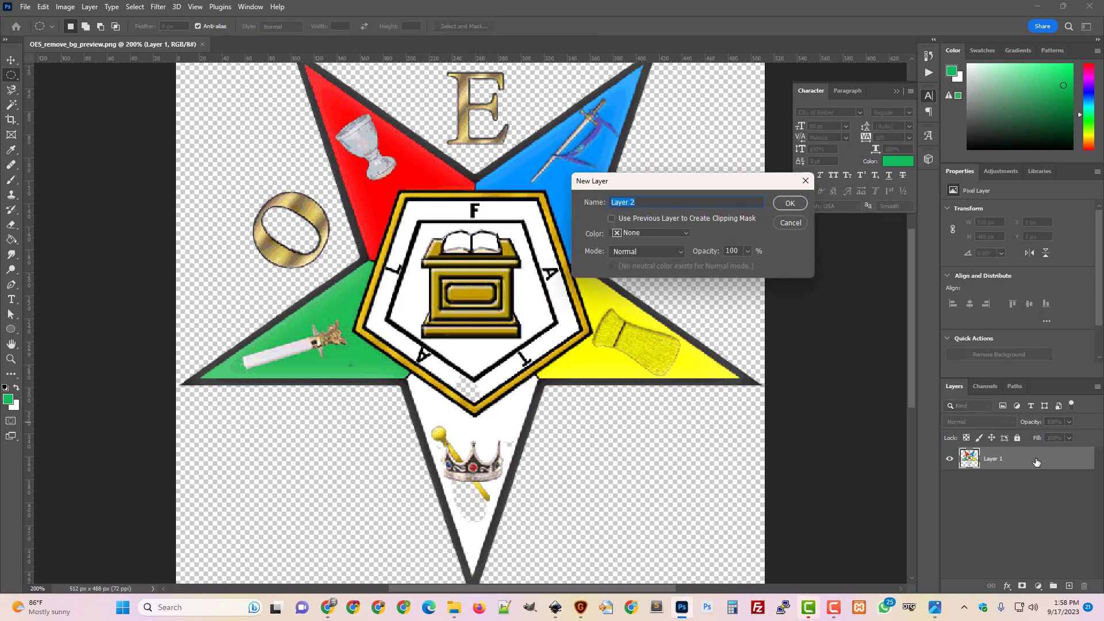
key("Return")
left_click_drag(1022, 463, 1016, 498)
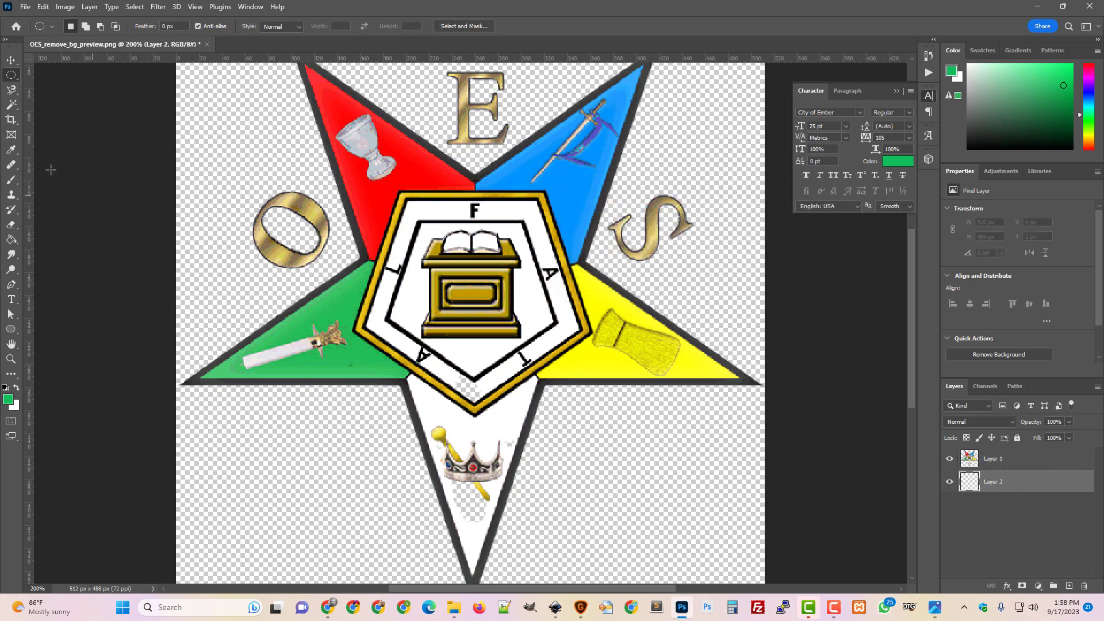
Step: Choose the Brush tool and make white the foreground colour
left_click(11, 179)
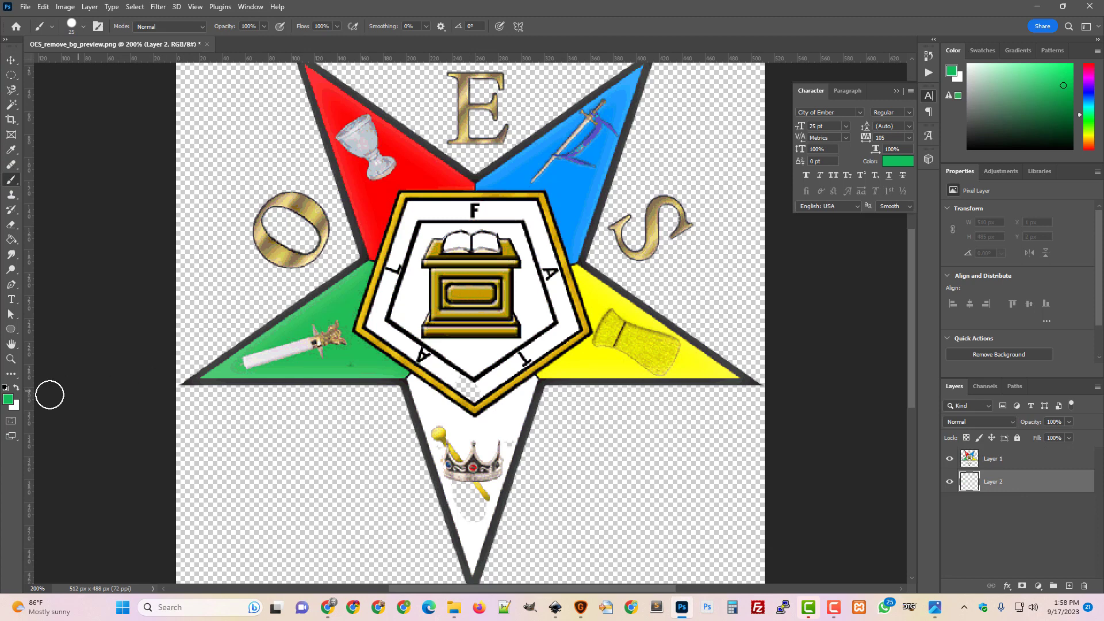
left_click(5, 387)
left_click(18, 388)
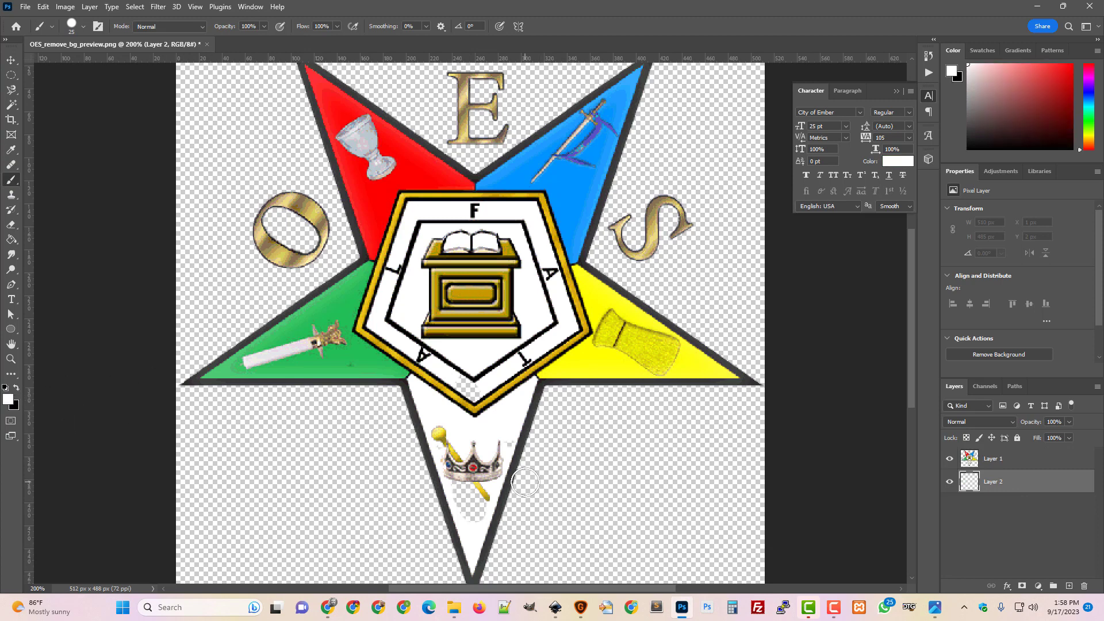
Step: With the 25 px hard round brush, paint white behind the transparent gaps around the crown and at the pentagon's lower tip
scroll(525, 482, "up", 1)
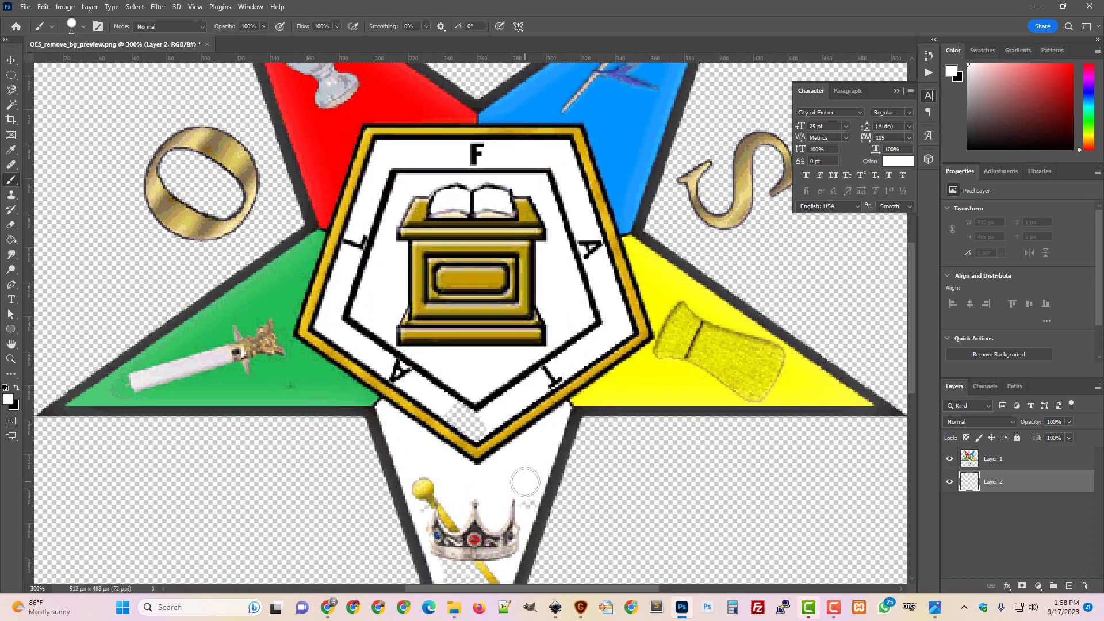
scroll(486, 468, "down", 3)
scroll(483, 483, "down", 1)
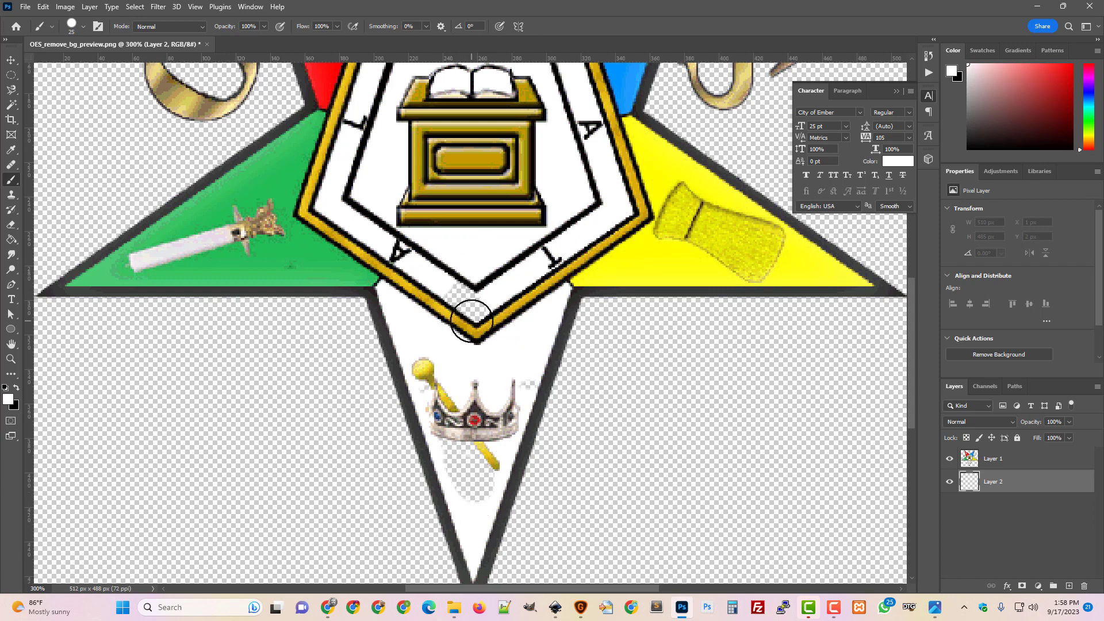
scroll(483, 317, "down", 1)
scroll(466, 328, "up", 1)
scroll(468, 328, "up", 2)
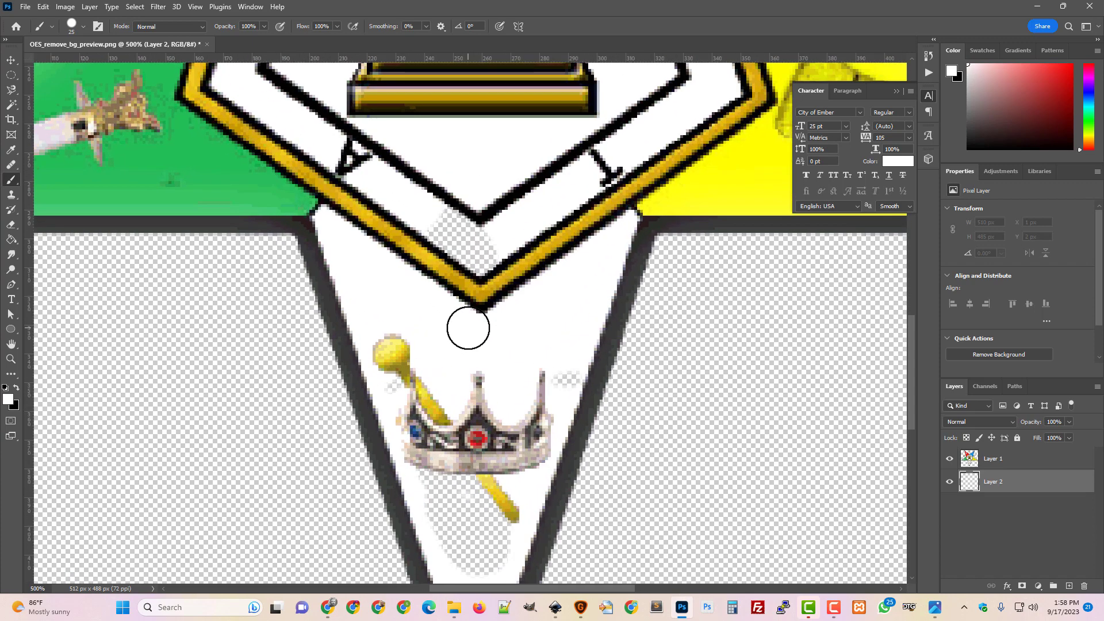
scroll(468, 328, "down", 2)
scroll(468, 328, "up", 2)
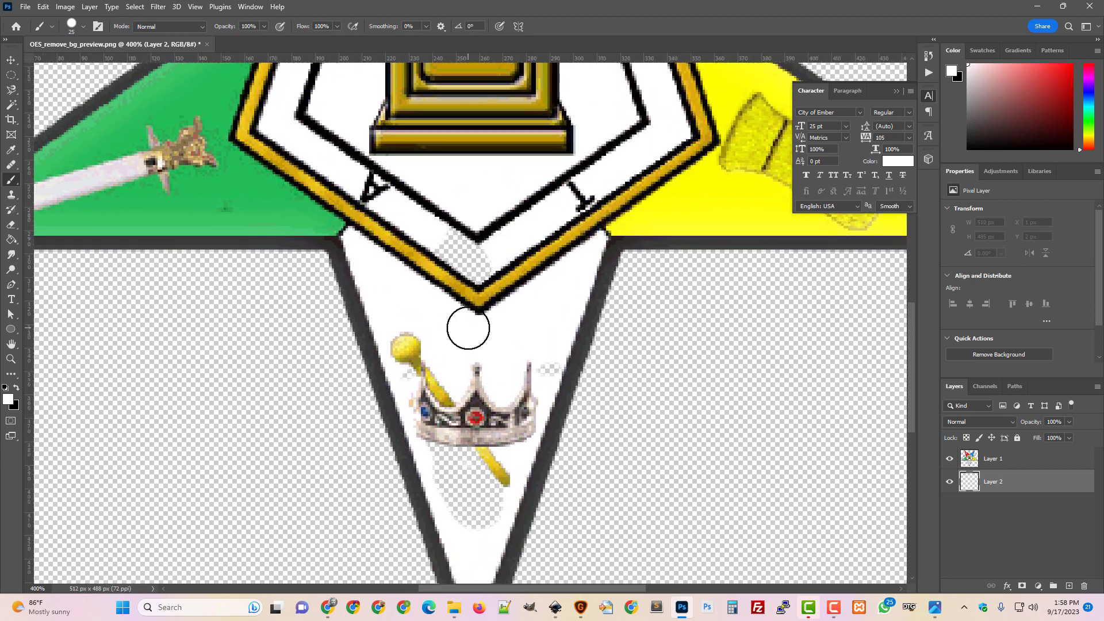
scroll(468, 328, "down", 3)
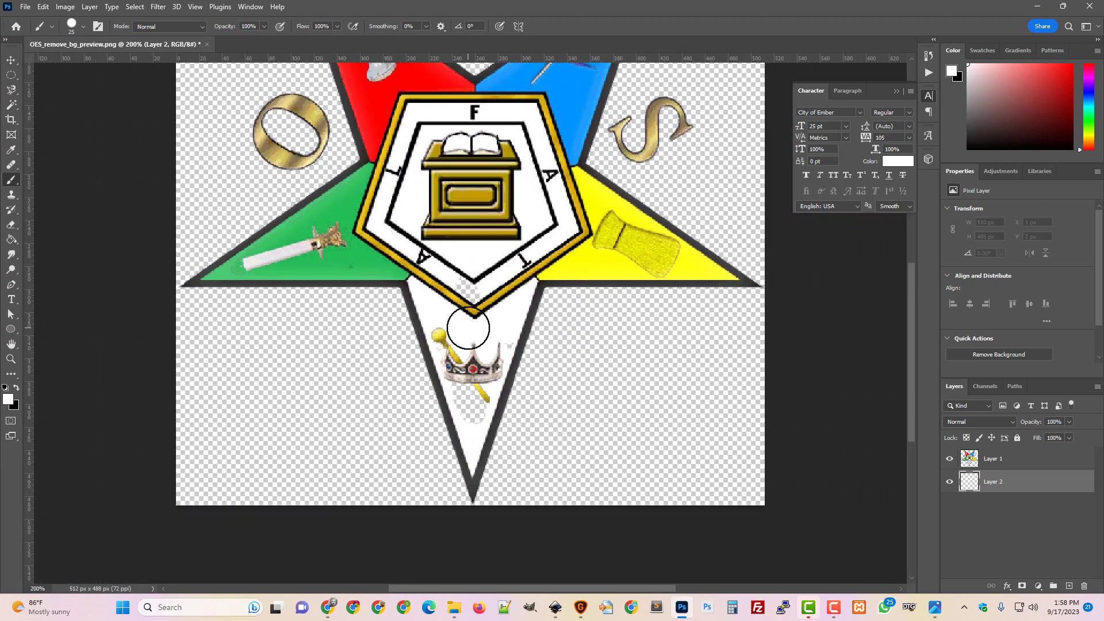
scroll(468, 329, "up", 2)
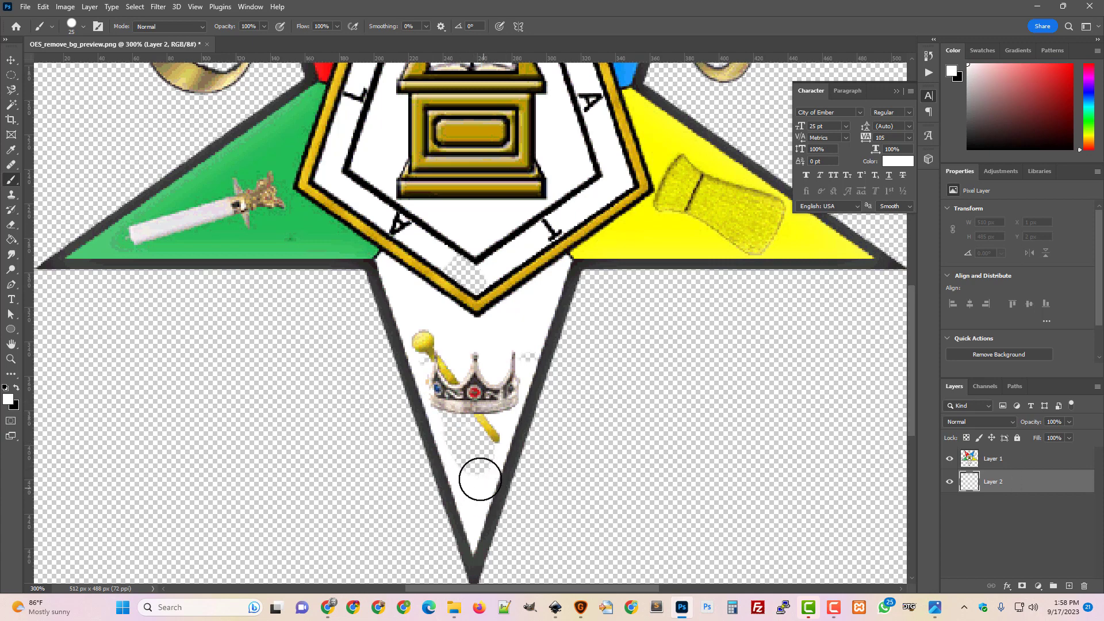
left_click(82, 27)
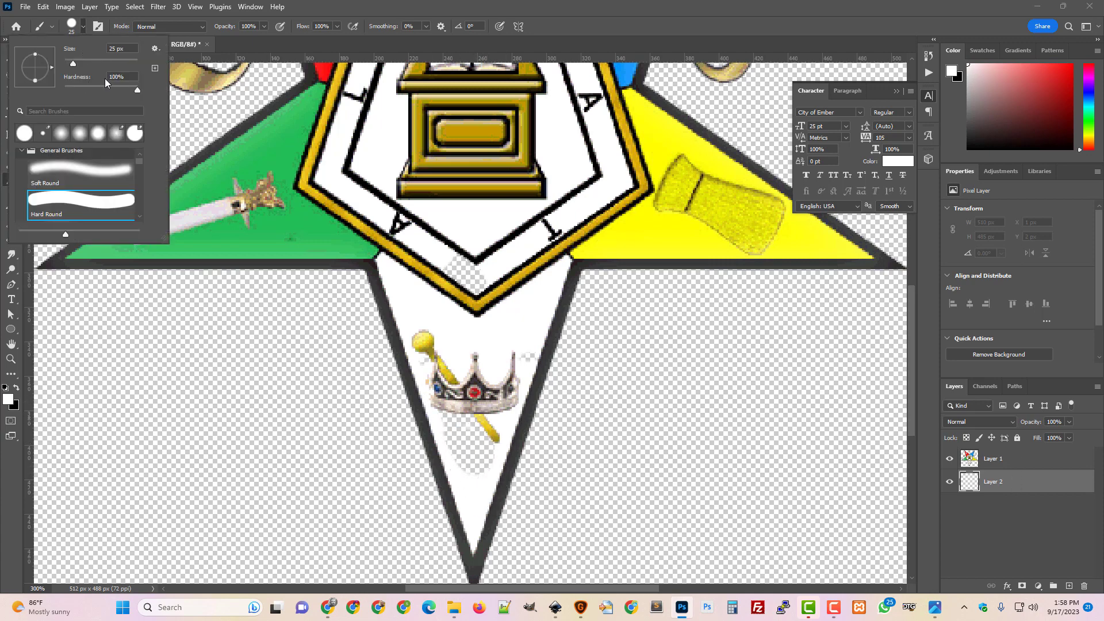
left_click(387, 9)
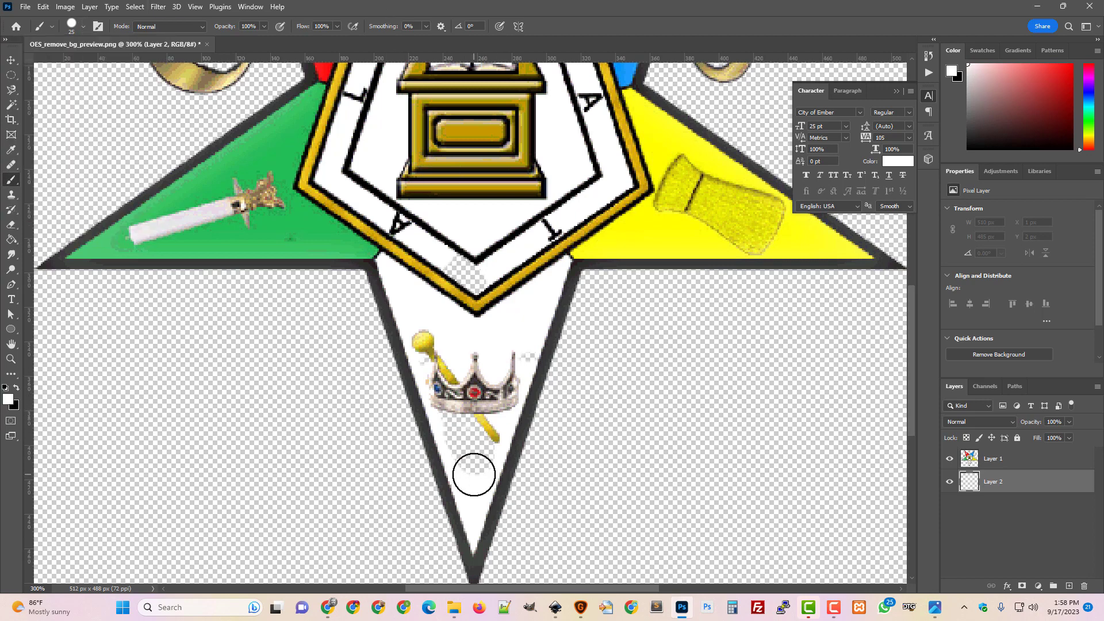
mouse_move(473, 475)
left_mouse_down()
mouse_move(433, 349)
mouse_move(484, 437)
mouse_move(518, 350)
mouse_move(495, 385)
mouse_move(458, 385)
mouse_move(439, 371)
mouse_move(454, 394)
mouse_move(472, 368)
mouse_move(455, 287)
left_mouse_up()
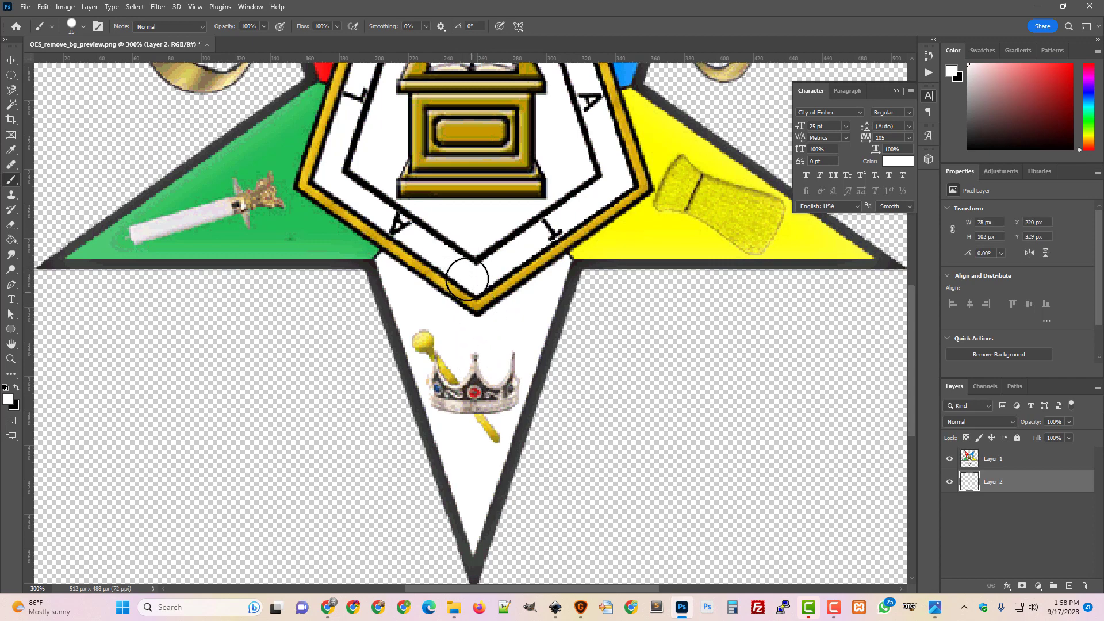
Step: Examine the pentagon, gold letters, chalice and sword up close, then view the whole star at 100%
scroll(480, 326, "up", 5)
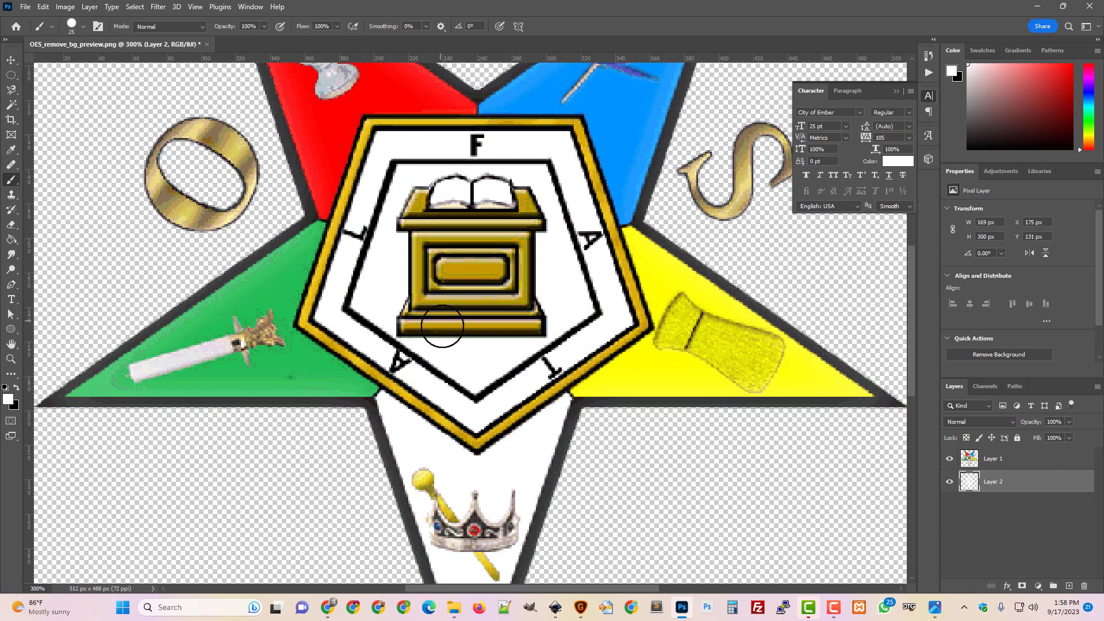
scroll(443, 334, "up", 5)
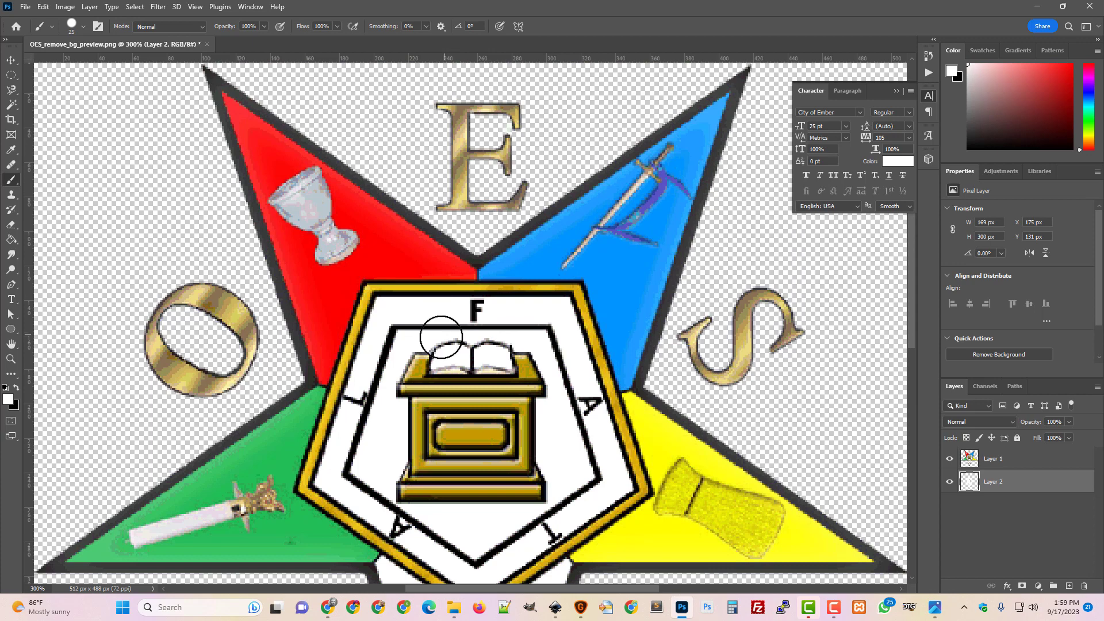
scroll(442, 339, "up", 3)
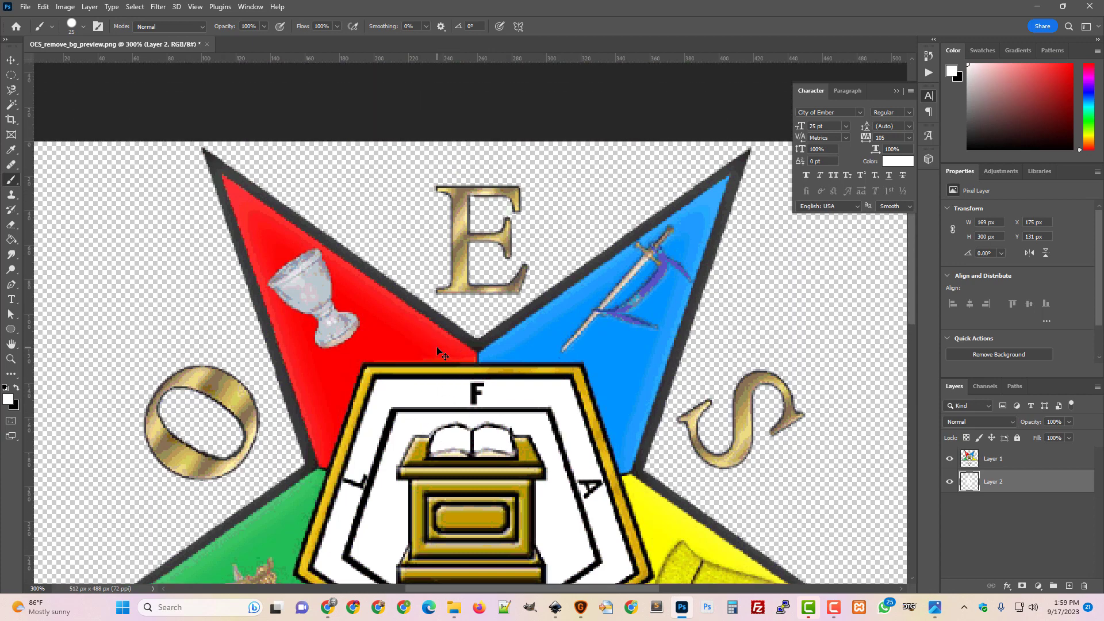
scroll(440, 344, "up", 3)
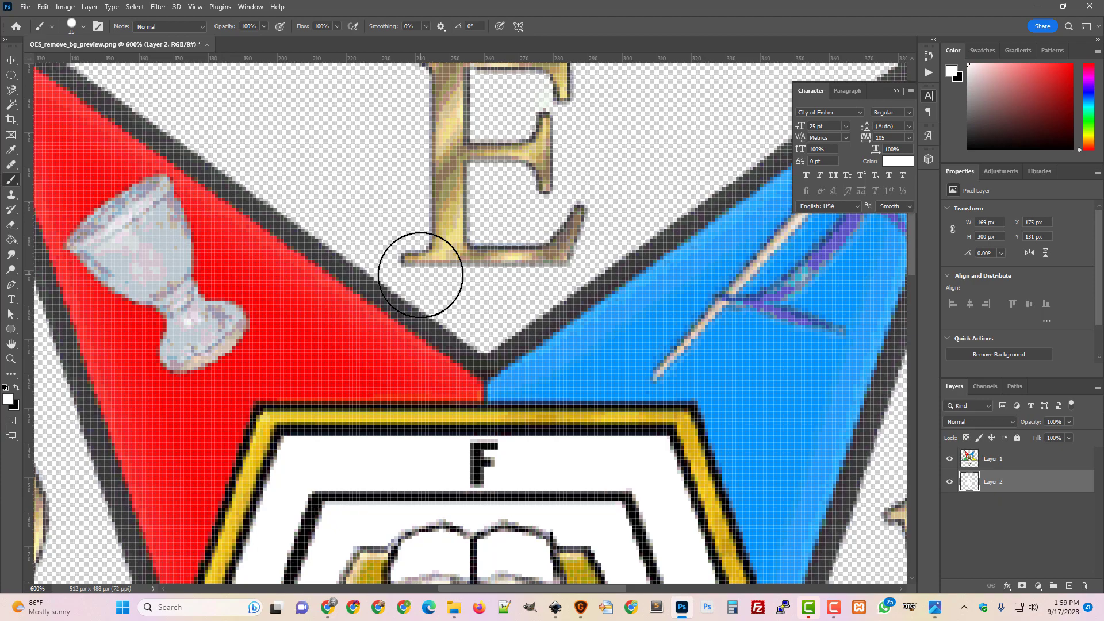
key("ctrl+minus")
key("ctrl+minus")
key("ctrl+minus")
key("ctrl+minus")
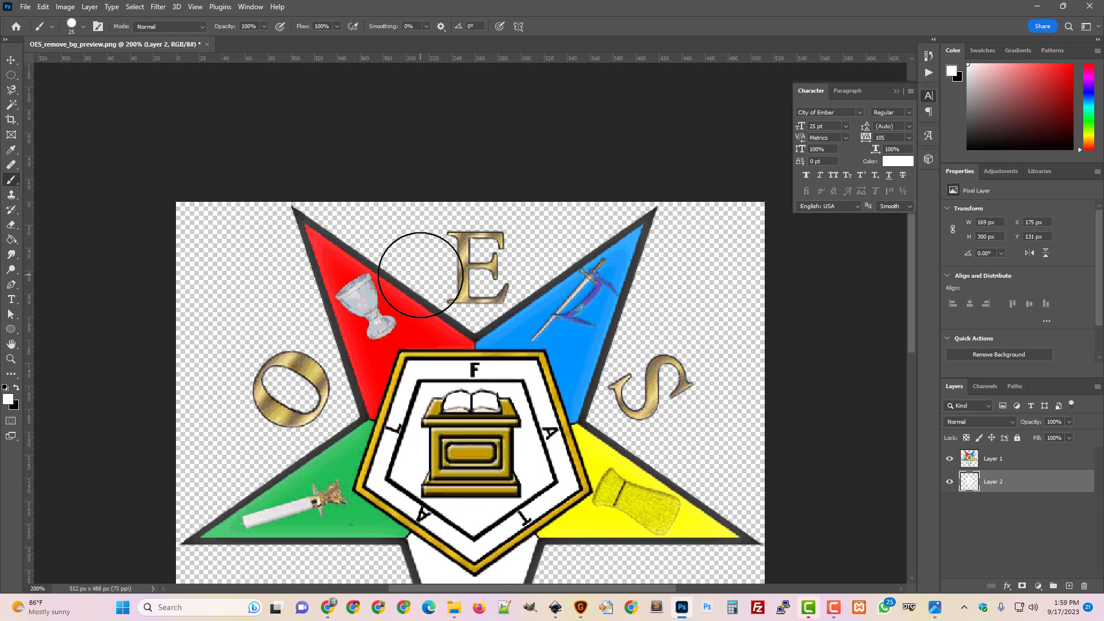
key("ctrl+minus")
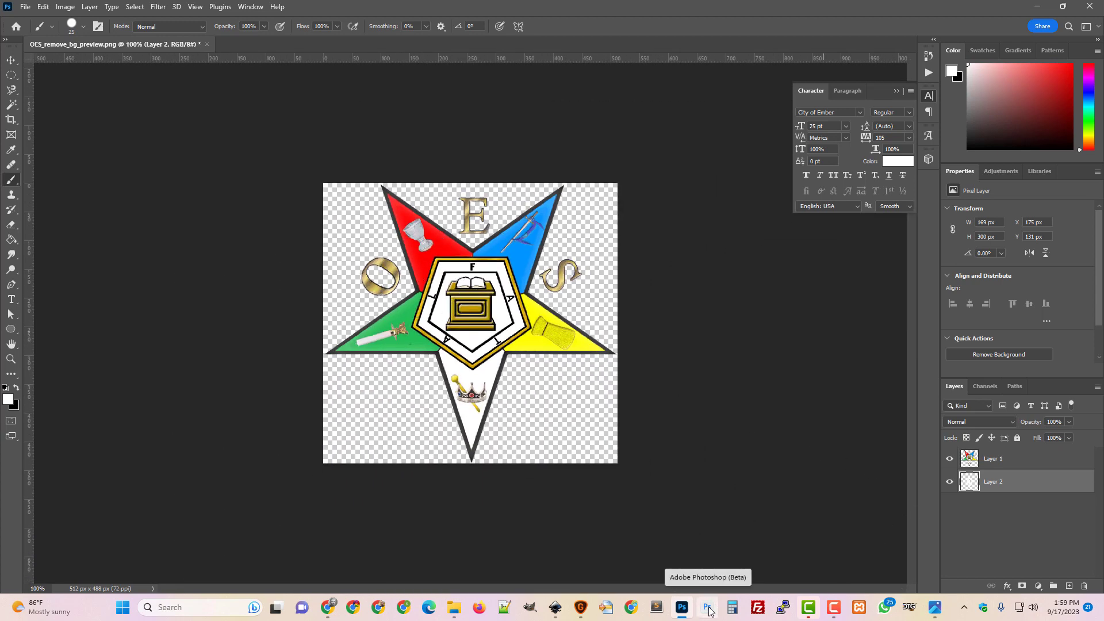
Step: Resize the whole image to 400 px wide with proportions linked, resampling with Preserve Details 2.0
left_click(74, 12)
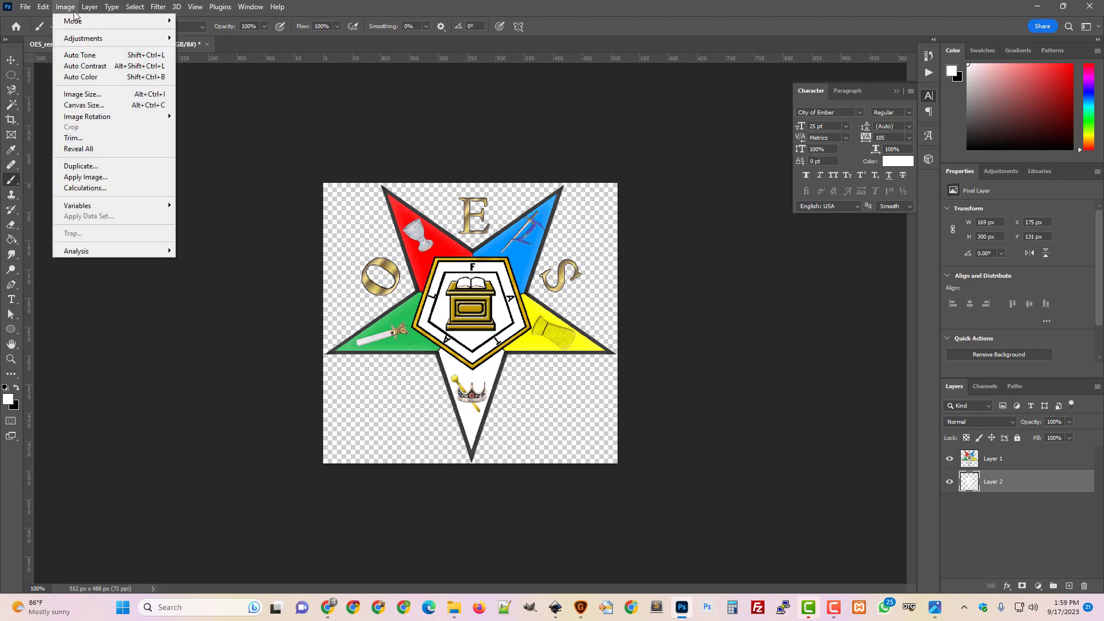
left_click(341, 12)
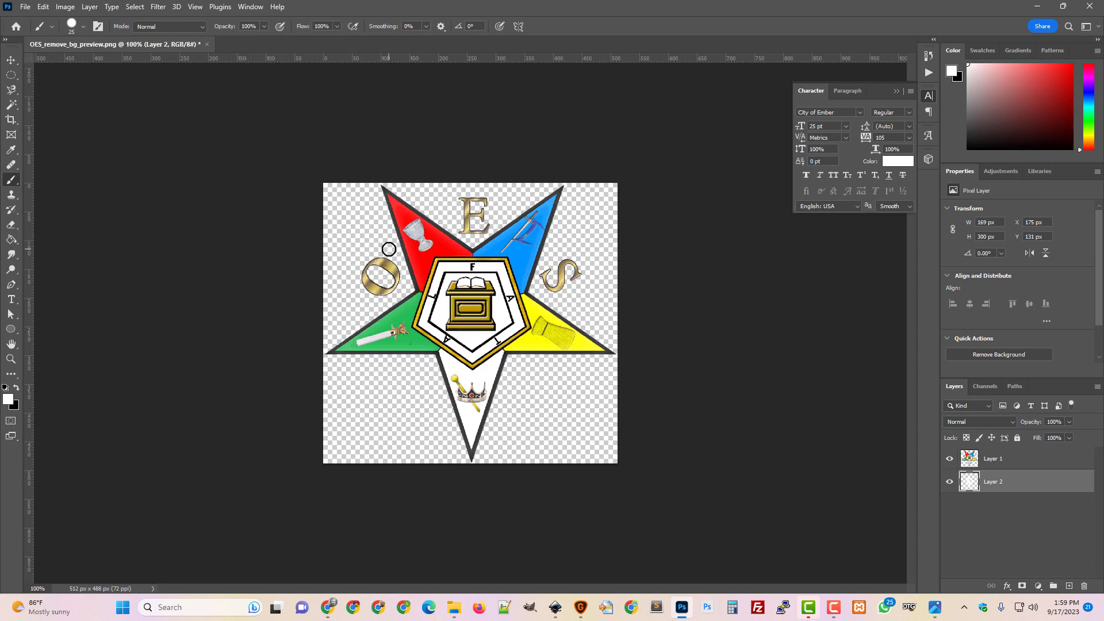
left_click(64, 6)
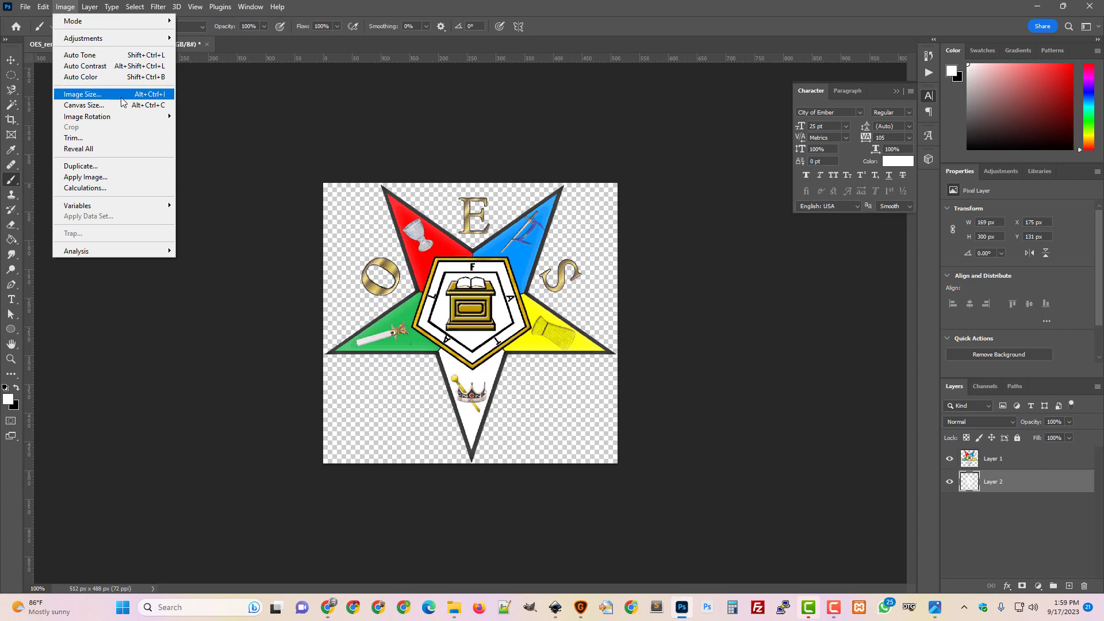
left_click(121, 97)
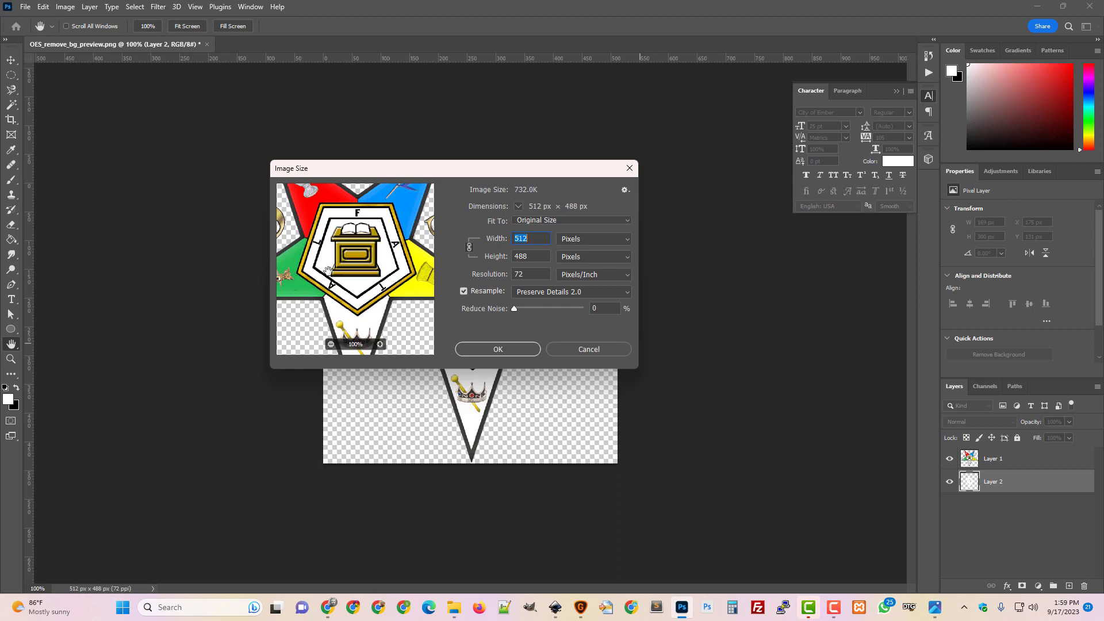
type("400")
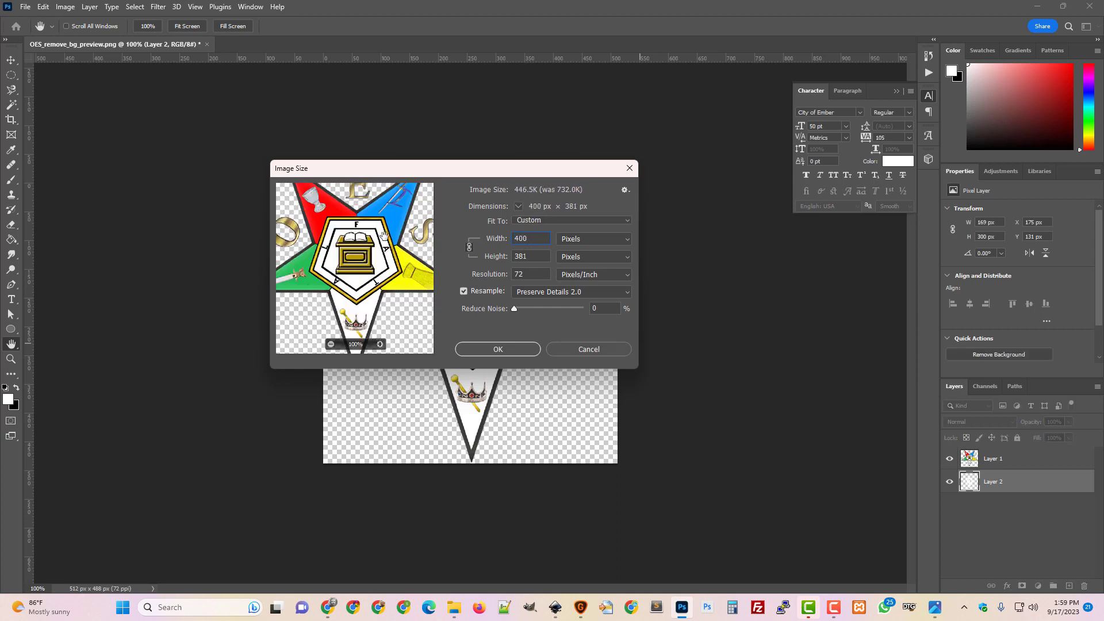
left_click(499, 350)
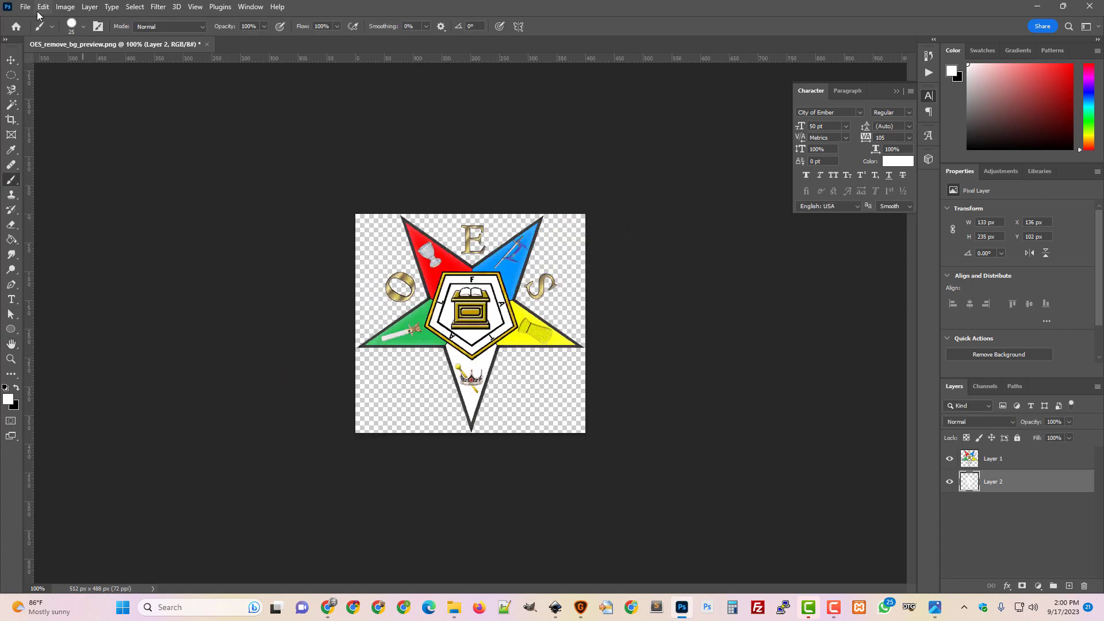
Step: Quick-export the image as a PNG named OES_remove_bg_400png into the 1_Image_fixes folder
left_click(25, 6)
mouse_move(93, 204)
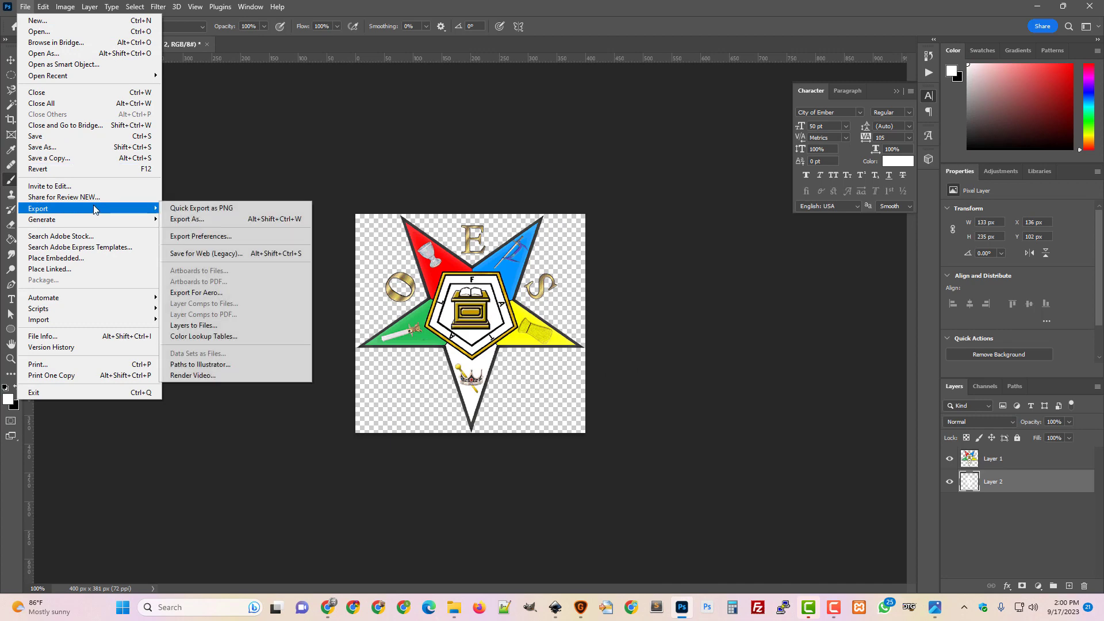
left_click(176, 206)
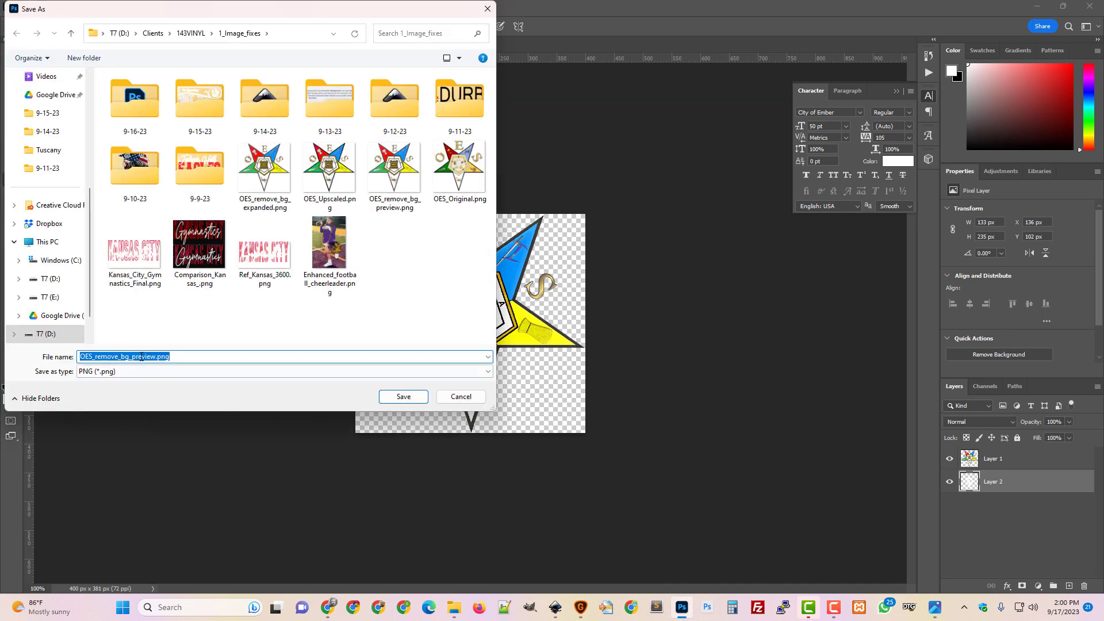
left_click_drag(158, 357, 135, 363)
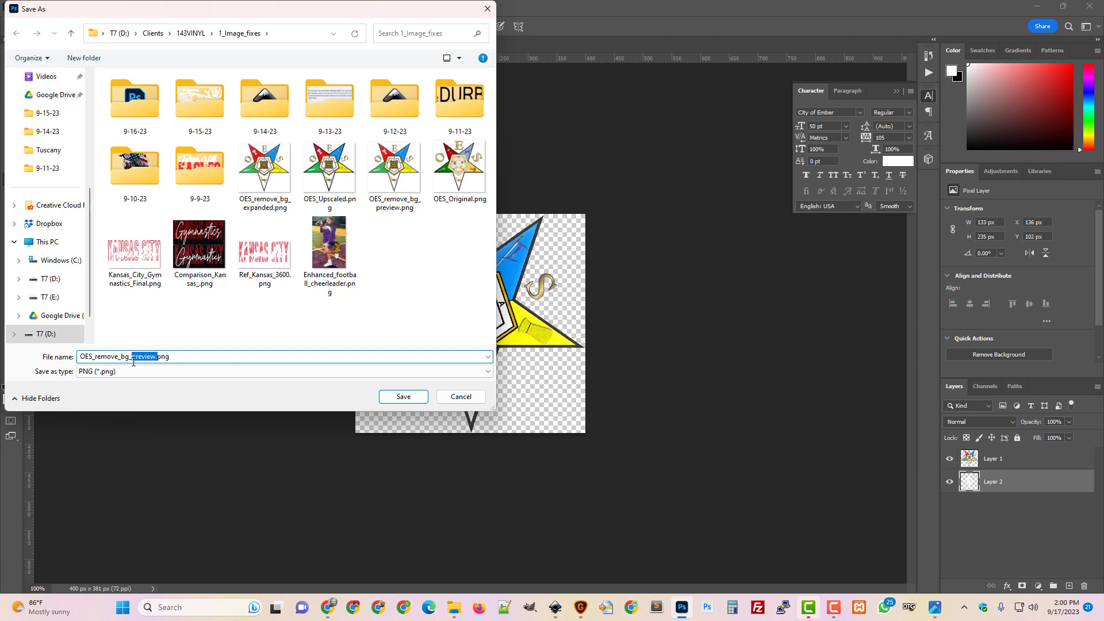
type("400")
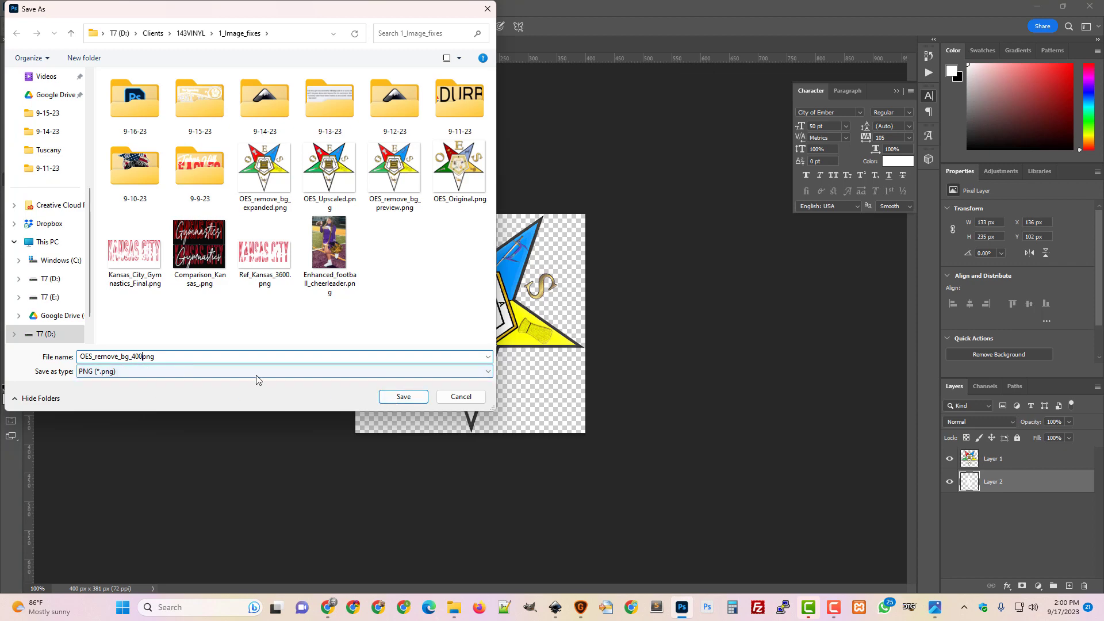
left_click(396, 397)
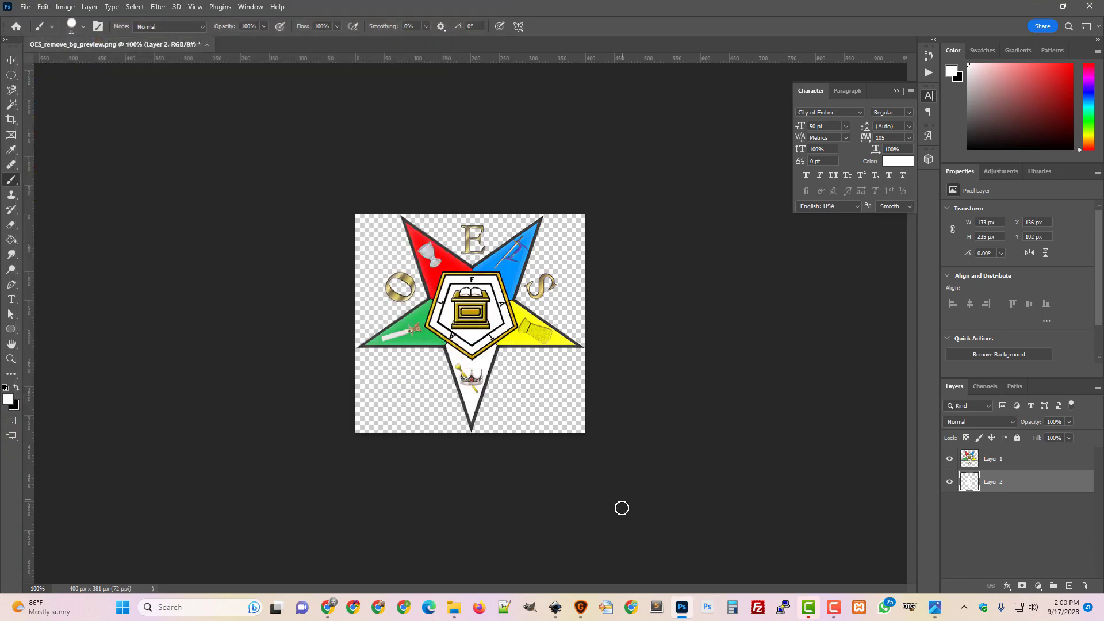
Step: Switch to Topaz Gigapixel AI and load OES_remove_bg_400png.png
left_click(581, 607)
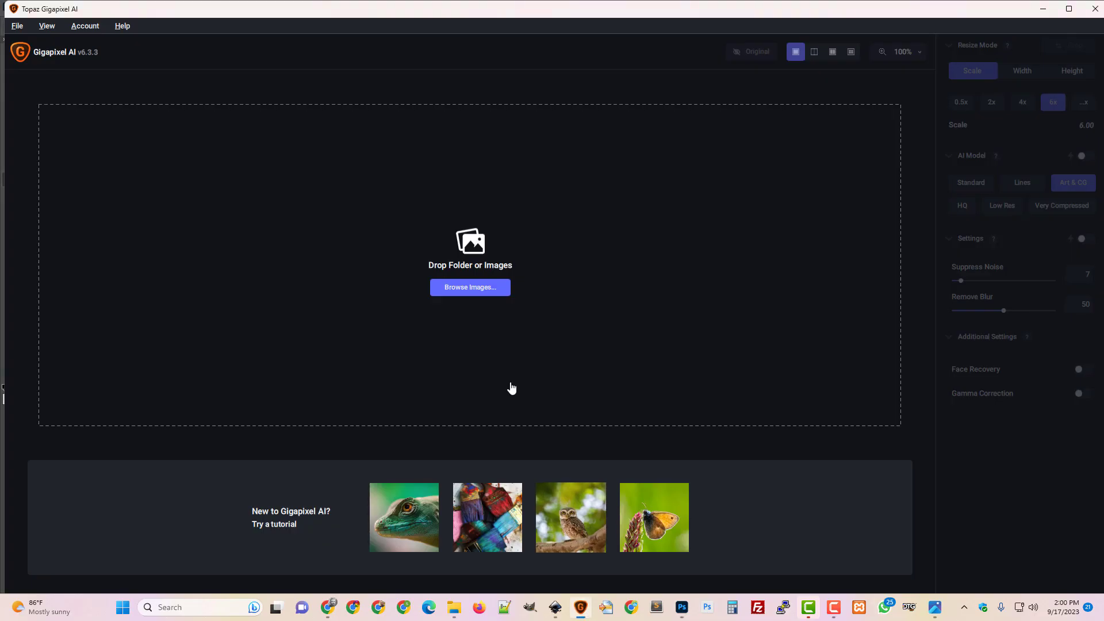
left_click(476, 290)
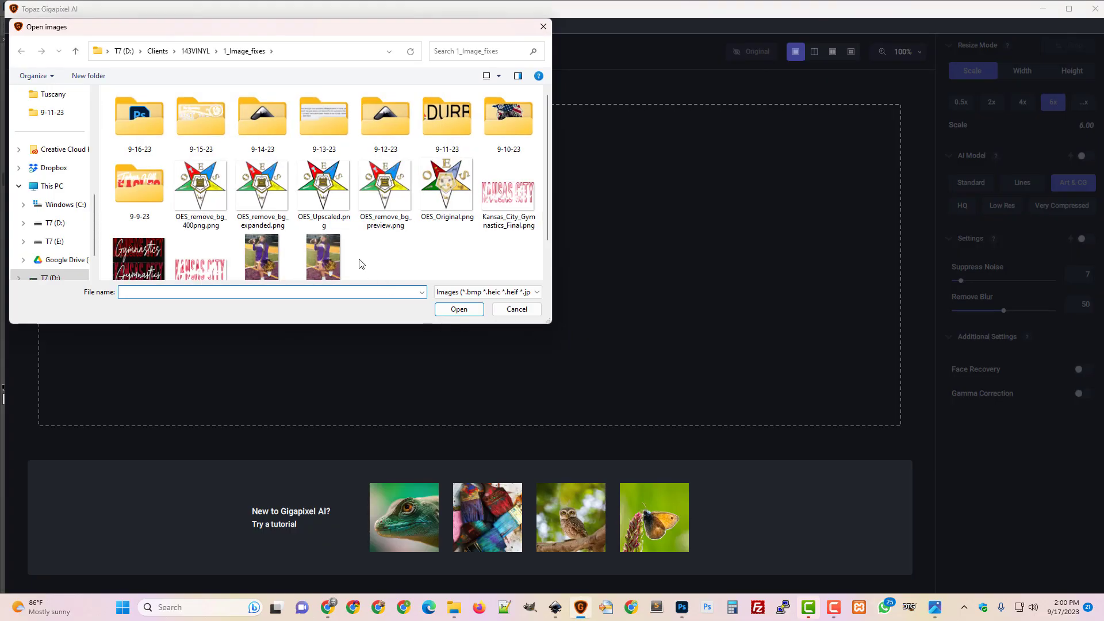
double_click(204, 185)
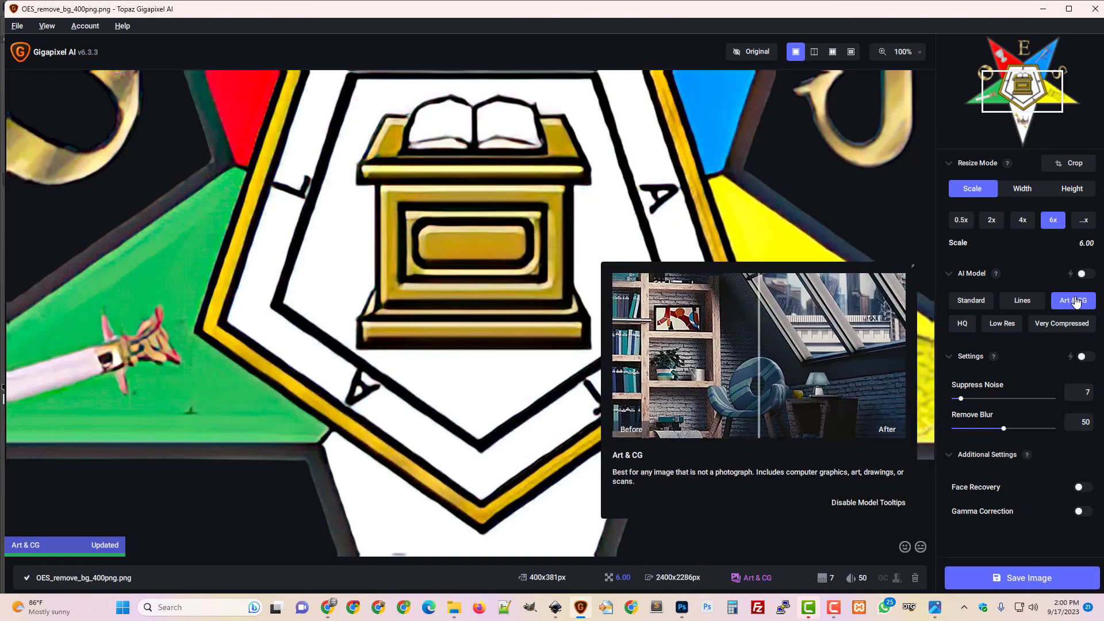
Step: Apply the Standard AI model at 6x scale and save the upscaled image as PNG in the source directory
left_click(972, 302)
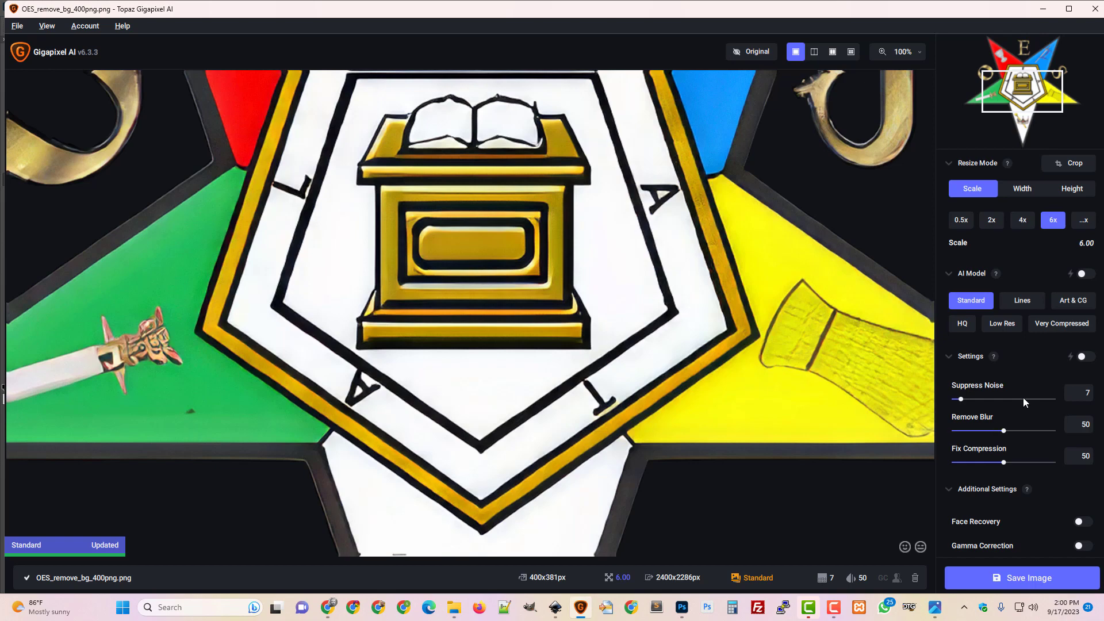
mouse_move(1088, 310)
left_click(1042, 583)
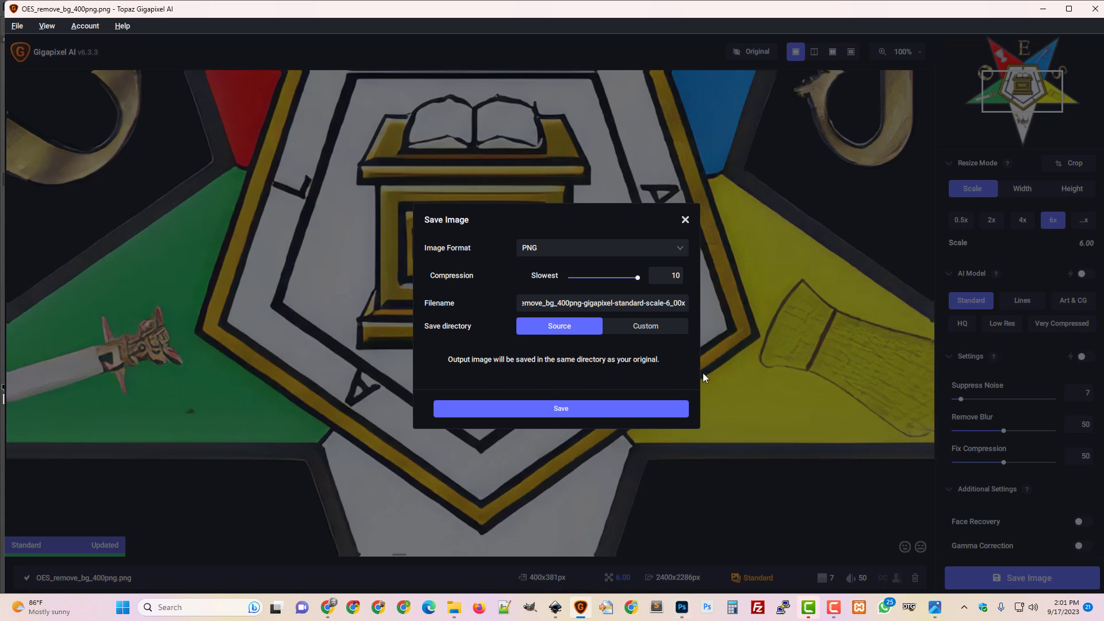
left_click(592, 408)
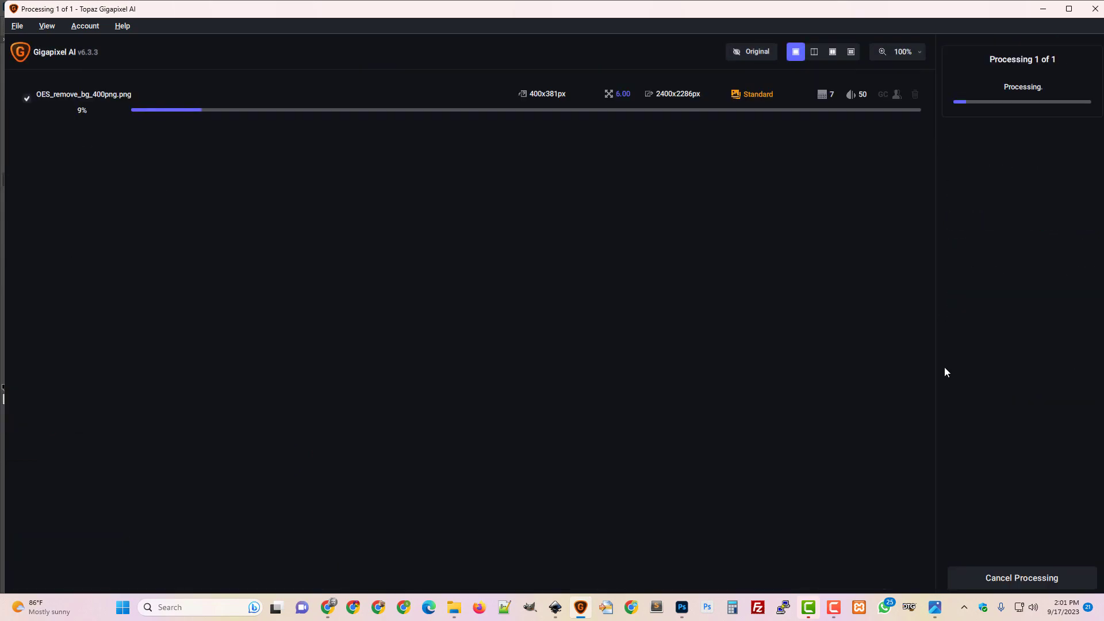
Step: Close Topaz Gigapixel AI and open OES_remove_bg_400png-gigapixel-standard-scale-6_00x.png from the 1_Image_fixes folder in Photoshop
mouse_move(835, 612)
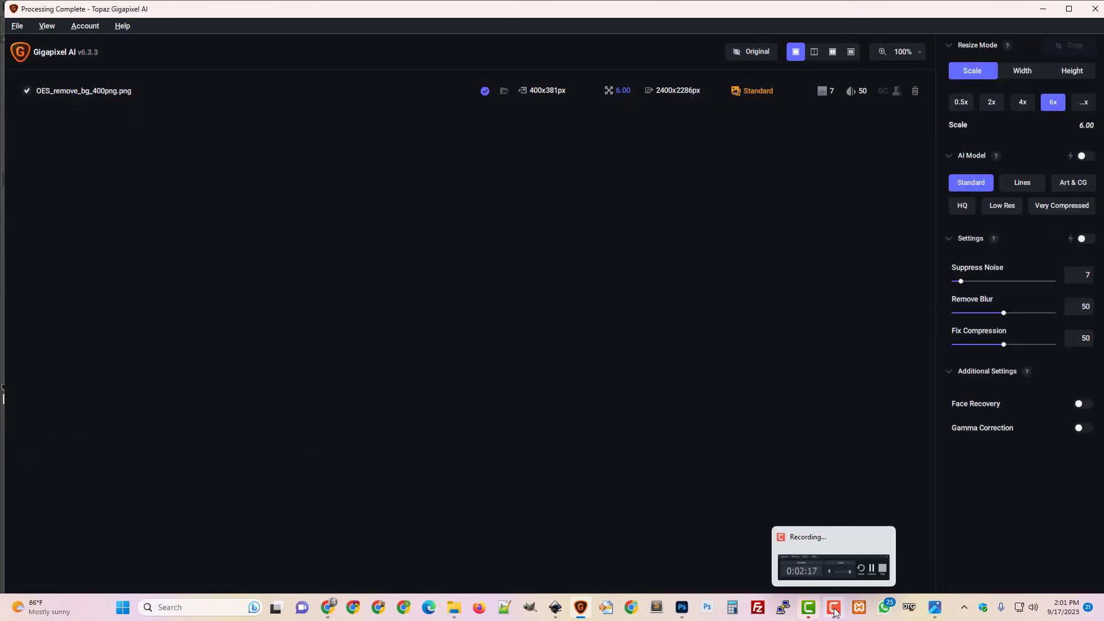
left_click(454, 610)
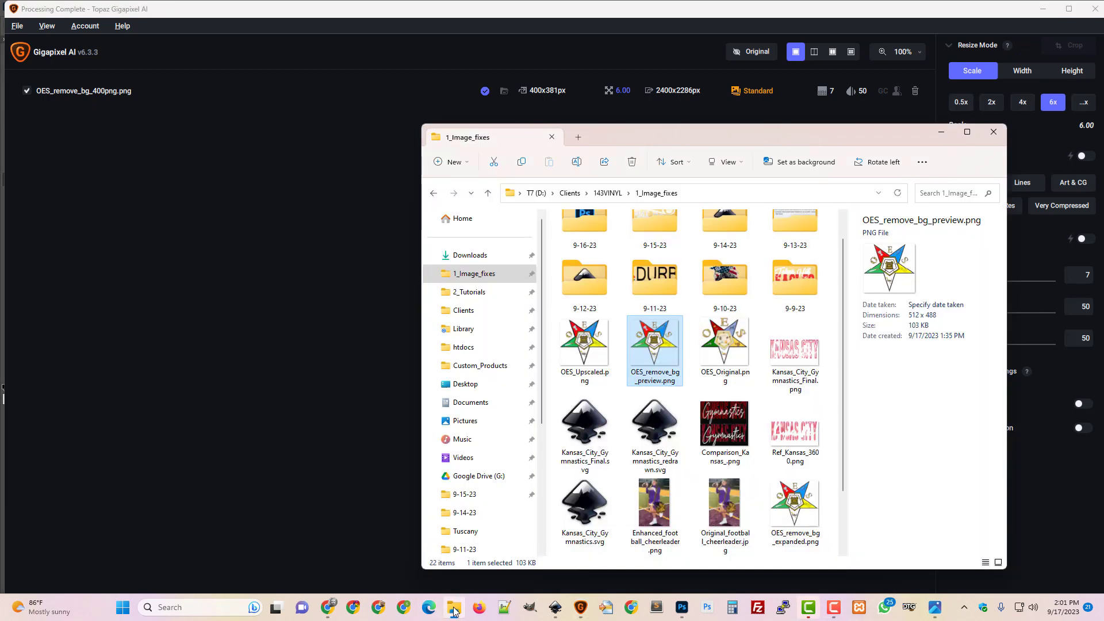
left_click(1097, 7)
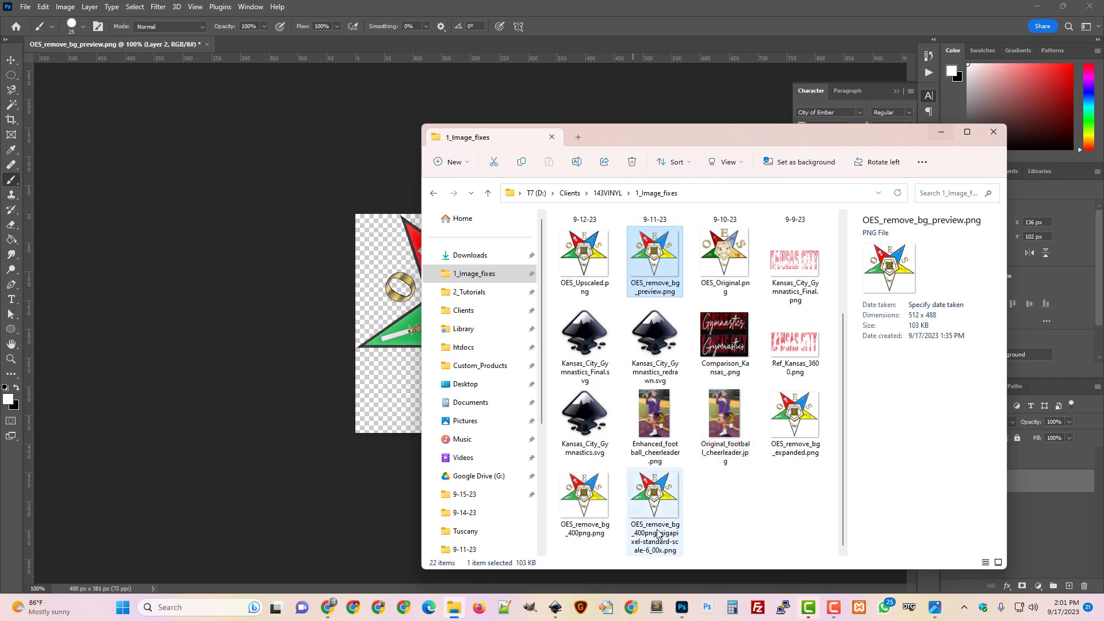
right_click(658, 522)
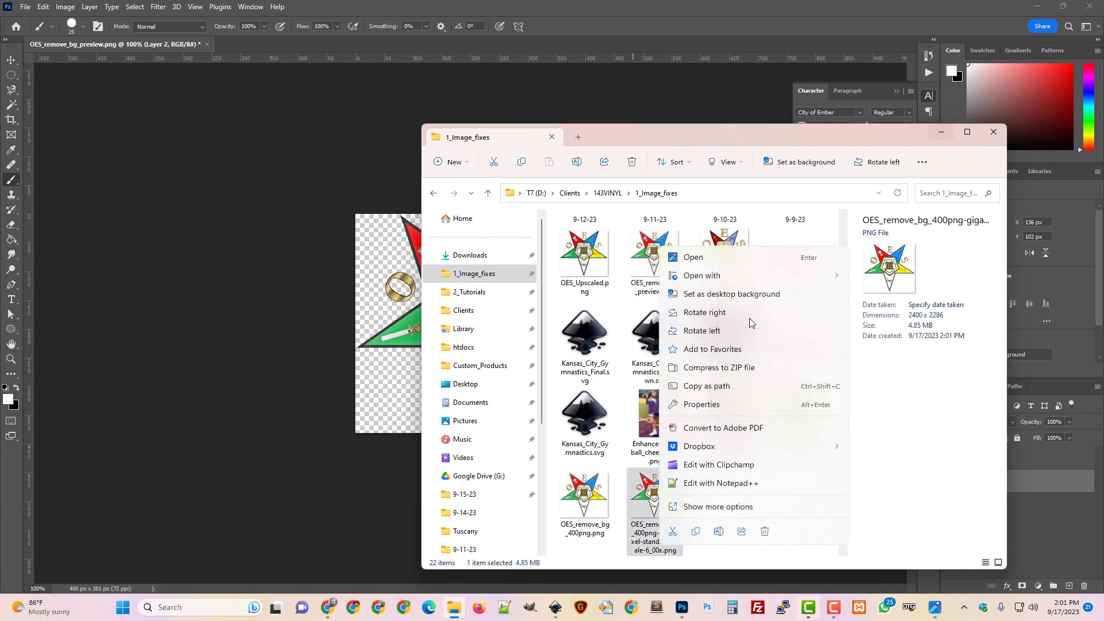
mouse_move(750, 277)
left_click(897, 295)
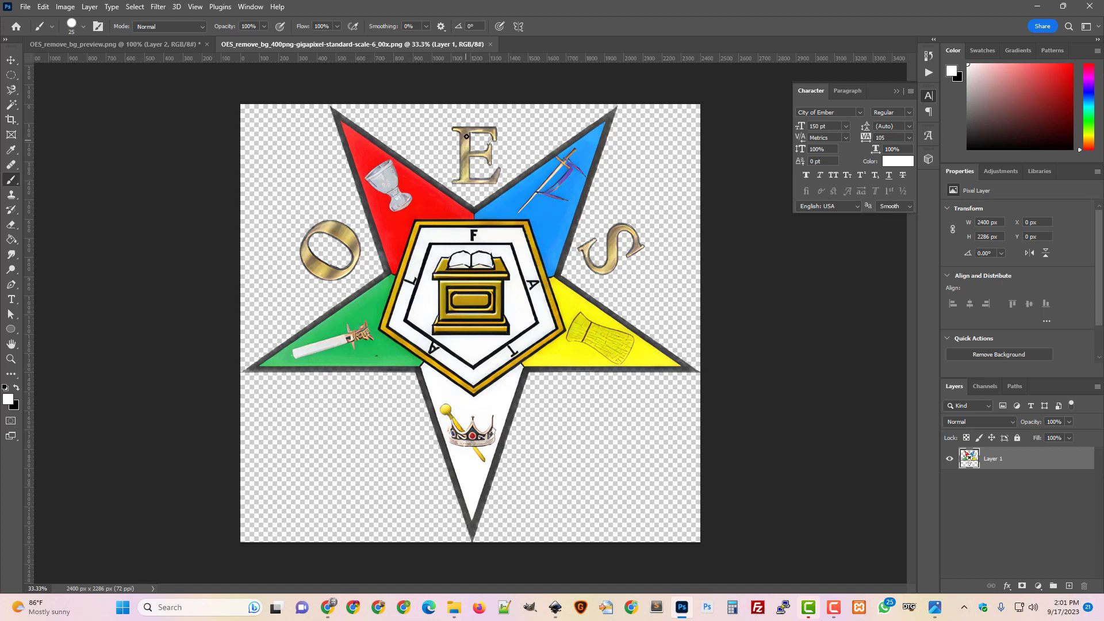
Step: Duplicate Layer 1 twice and merge both copies down into Layer 1 to strengthen the star's semi-transparent edges
right_click(1010, 465)
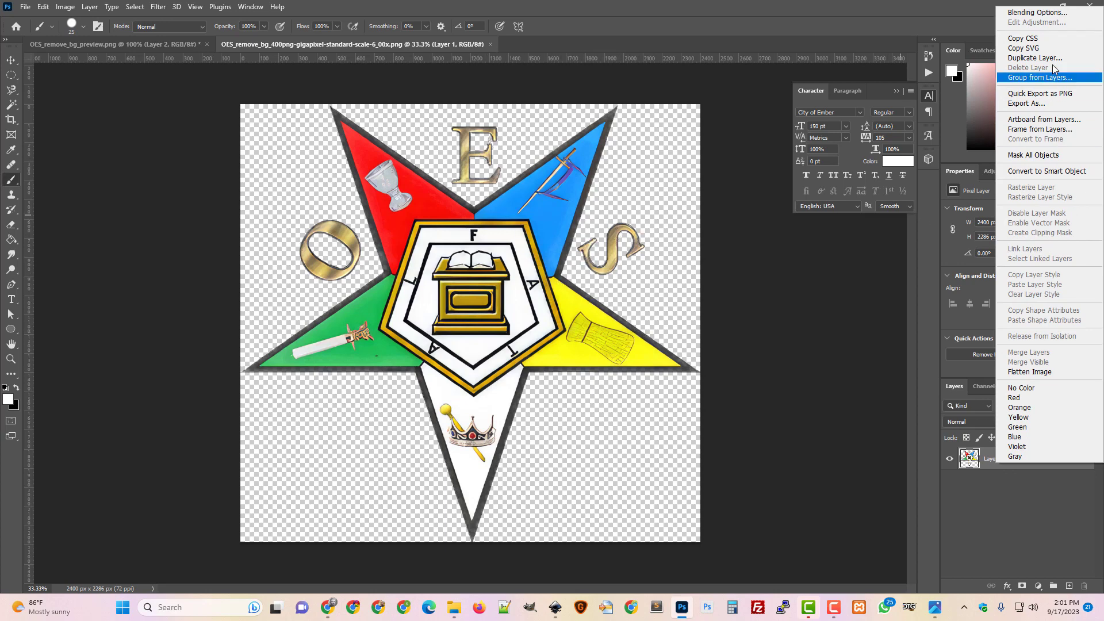
left_click(1035, 57)
left_click(646, 170)
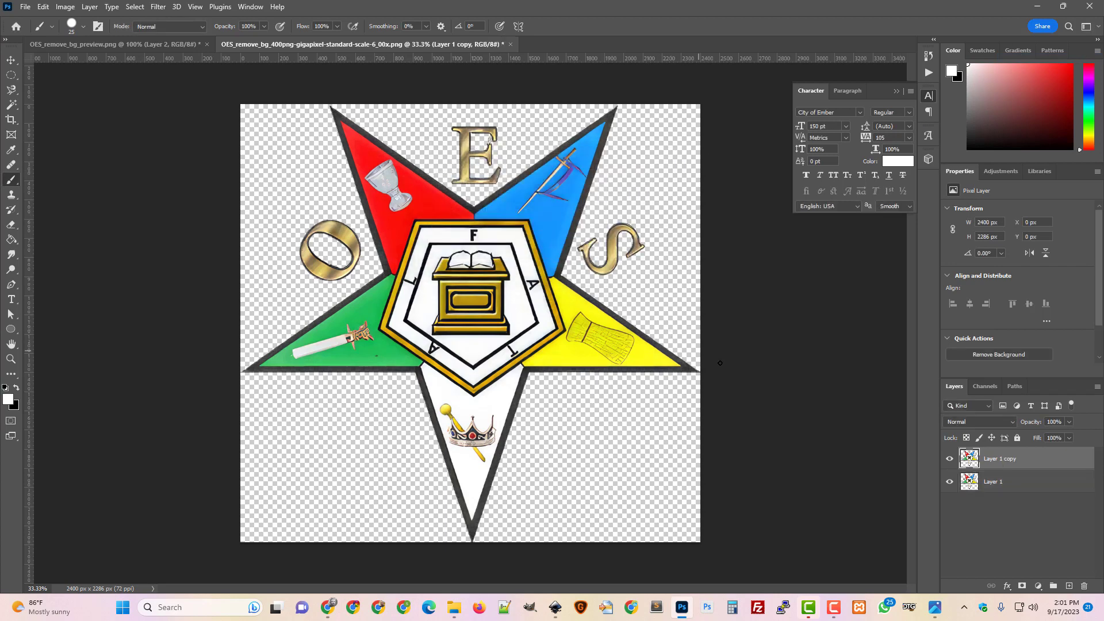
right_click(997, 460)
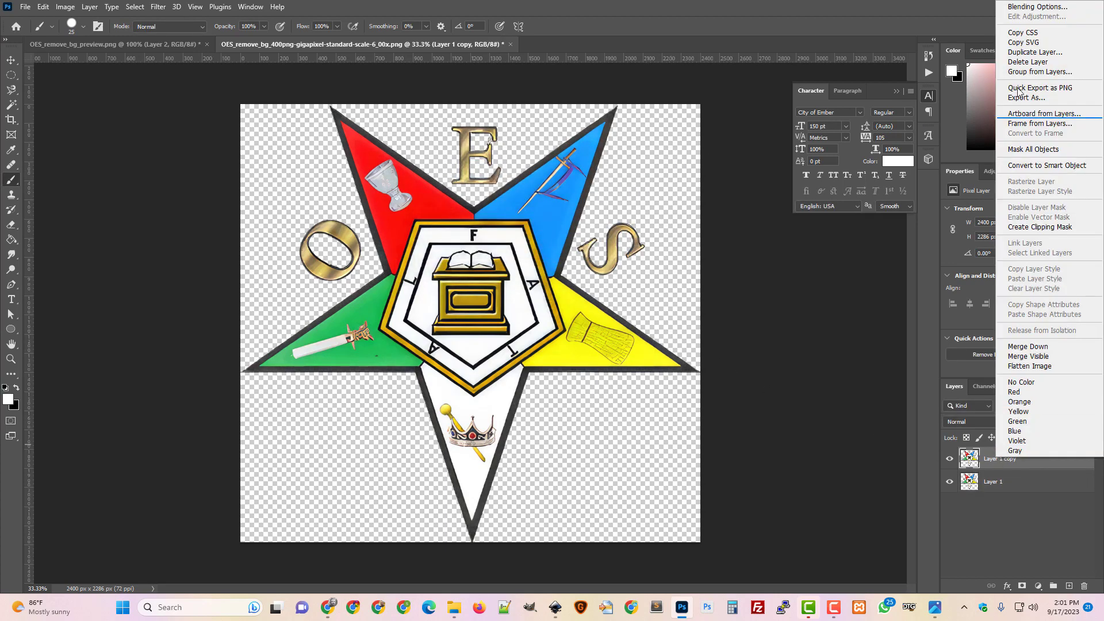
left_click(1012, 54)
left_click(644, 171)
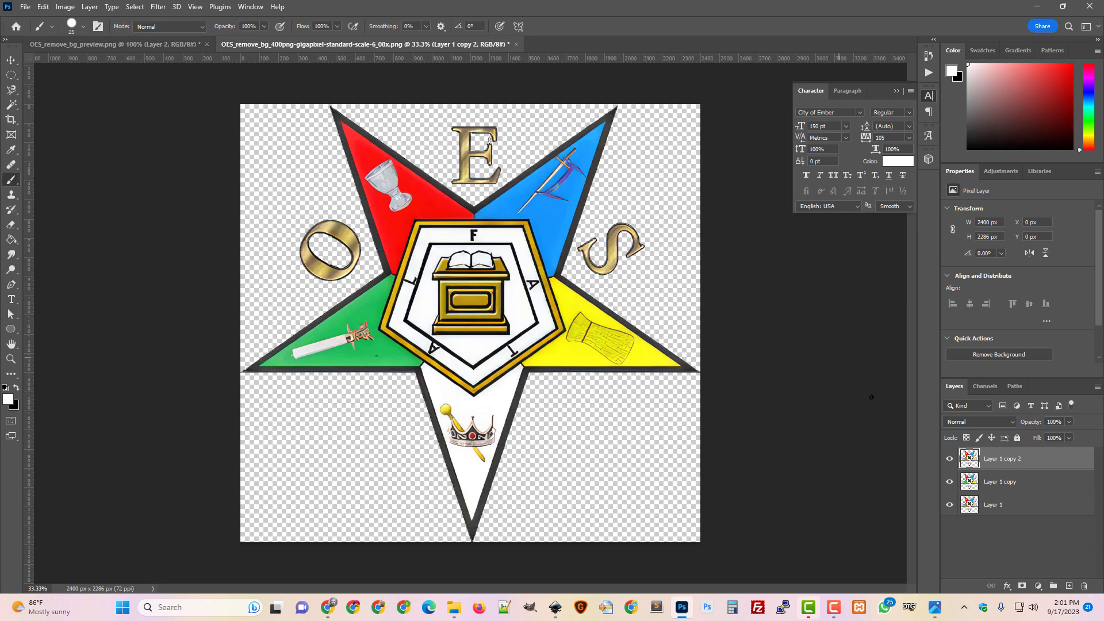
key("ctrl+z")
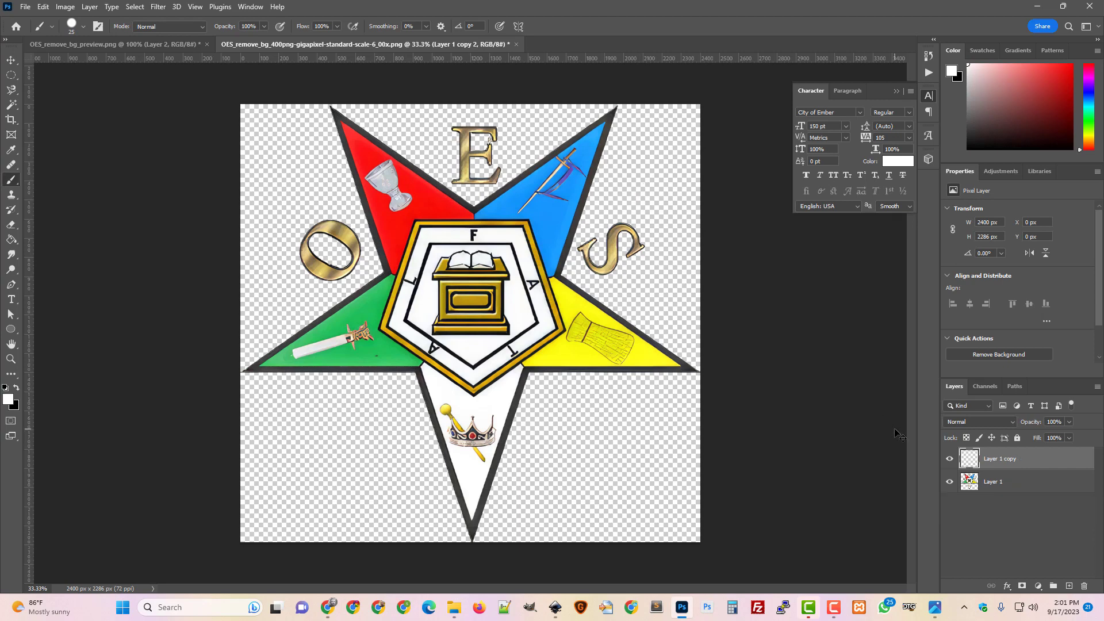
key("ctrl+z")
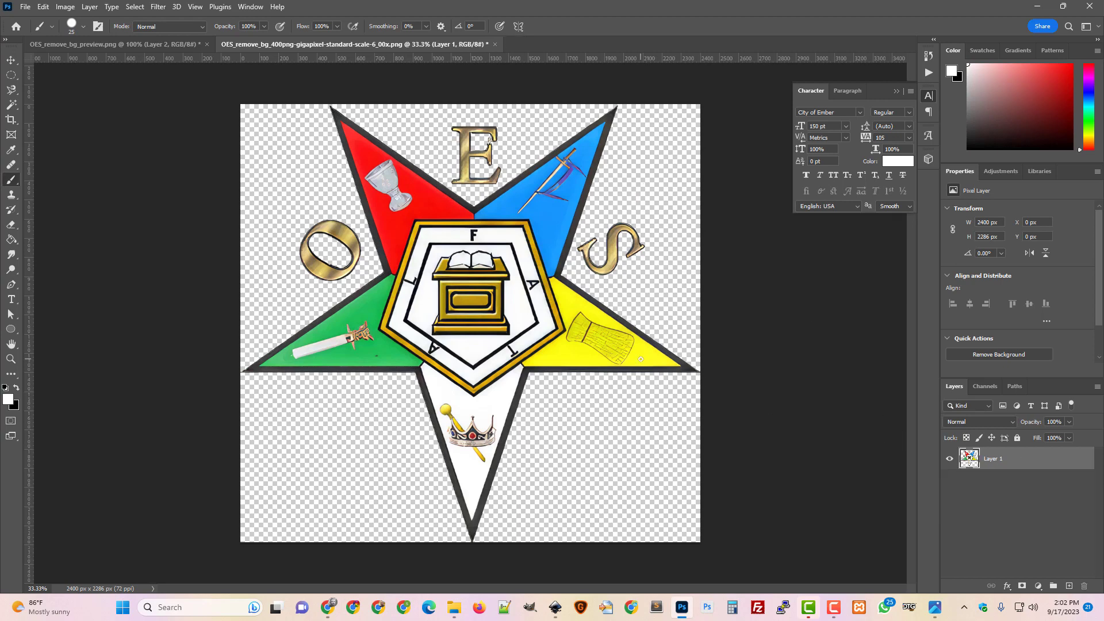
Step: With the Eraser at 15 px, remove the stray white fragments between the upper and middle arms of the gold letter E
key("ctrl+plus")
key("ctrl+plus")
key("ctrl+plus")
key("ctrl+plus")
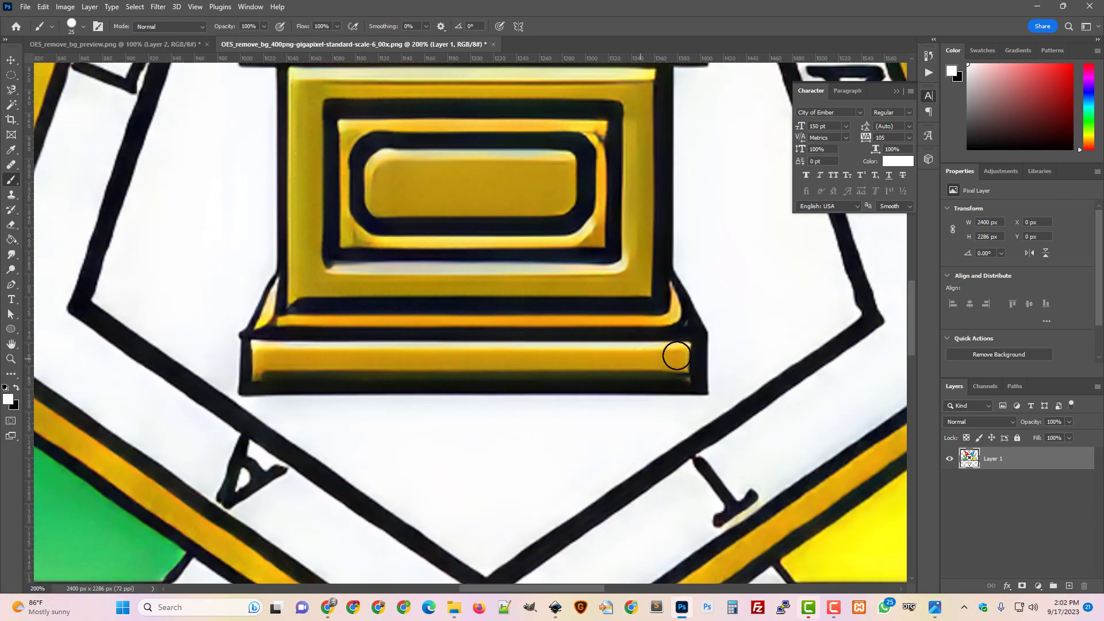
scroll(690, 352, "up", 8)
scroll(703, 351, "up", 8)
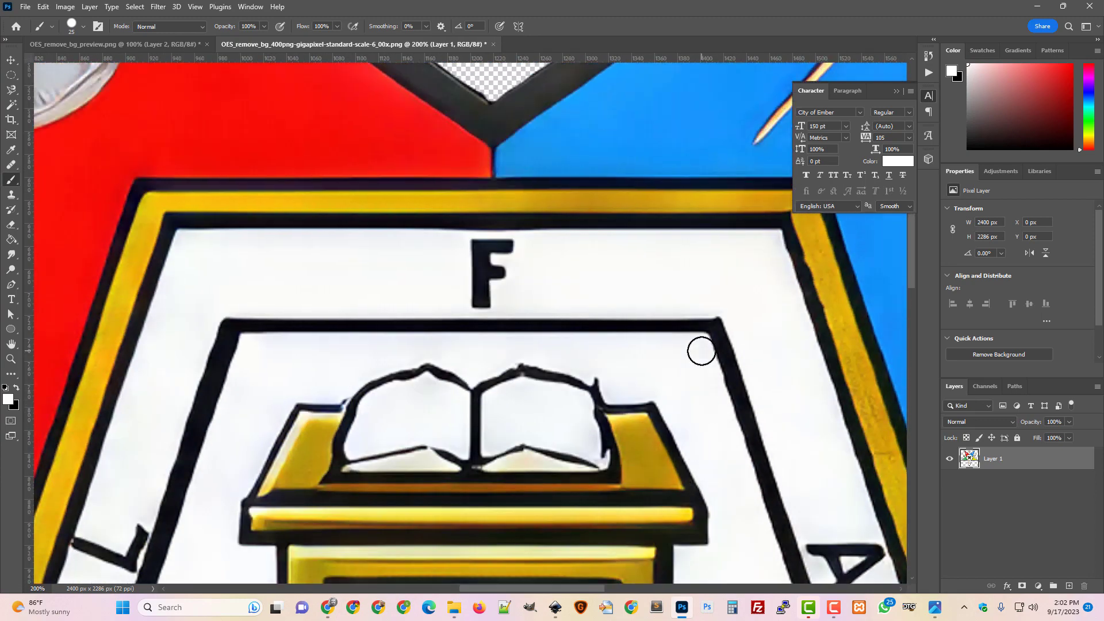
scroll(699, 349, "up", 5)
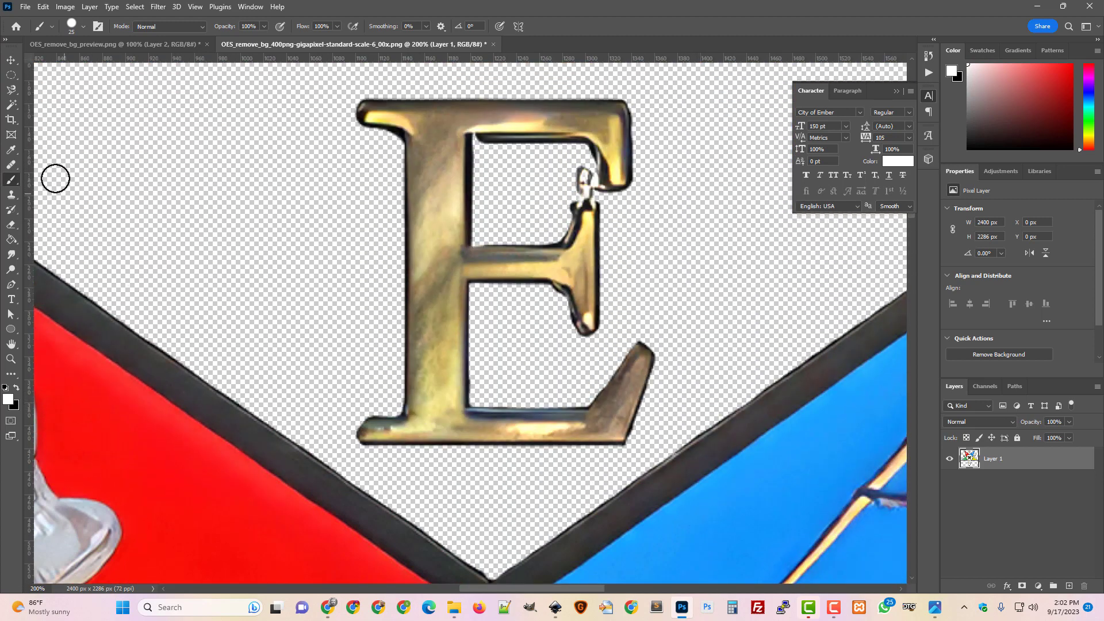
left_click(10, 229)
left_click(10, 230)
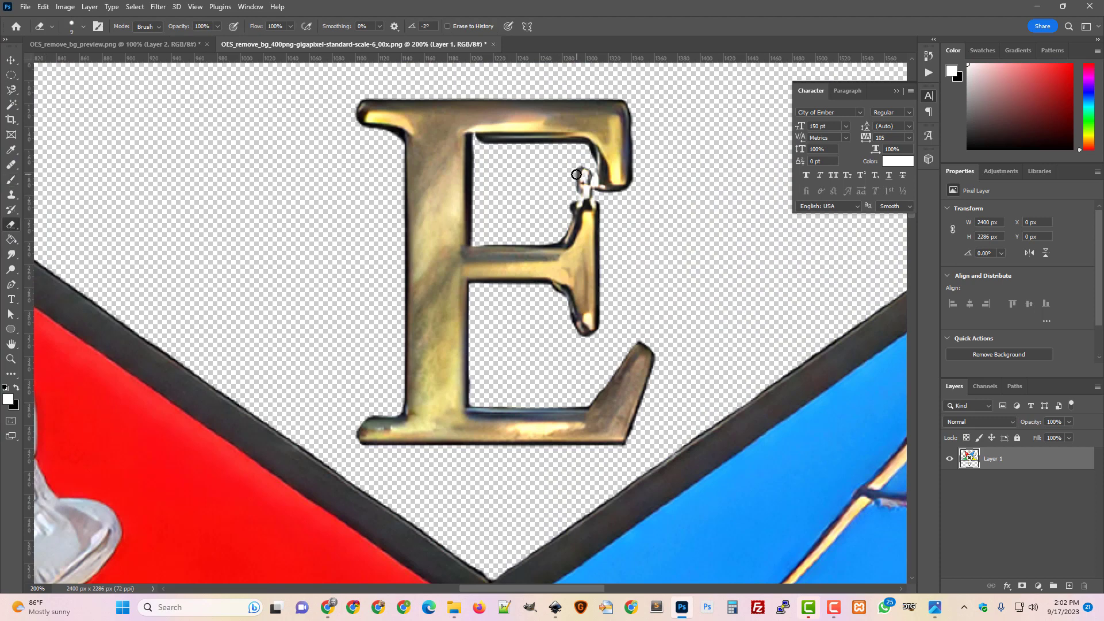
key("bracketright")
left_click(80, 26)
left_click(412, 8)
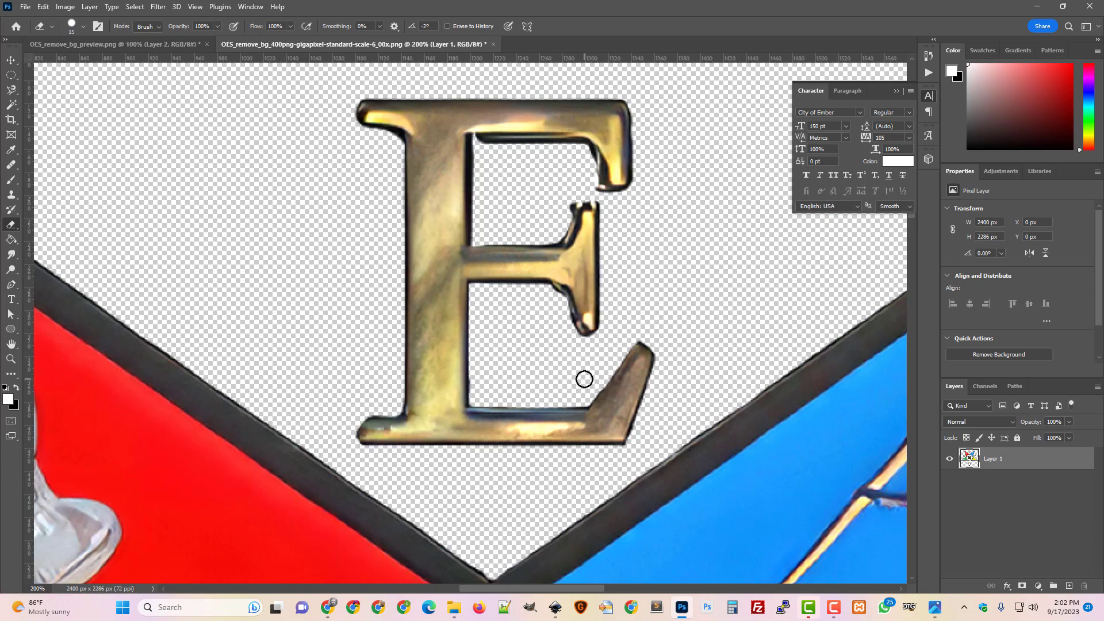
Step: View the whole upscaled star, then examine its central pentagon and surrounding emblems at 66.7%
key("ctrl+minus")
key("ctrl+minus")
key("ctrl+minus")
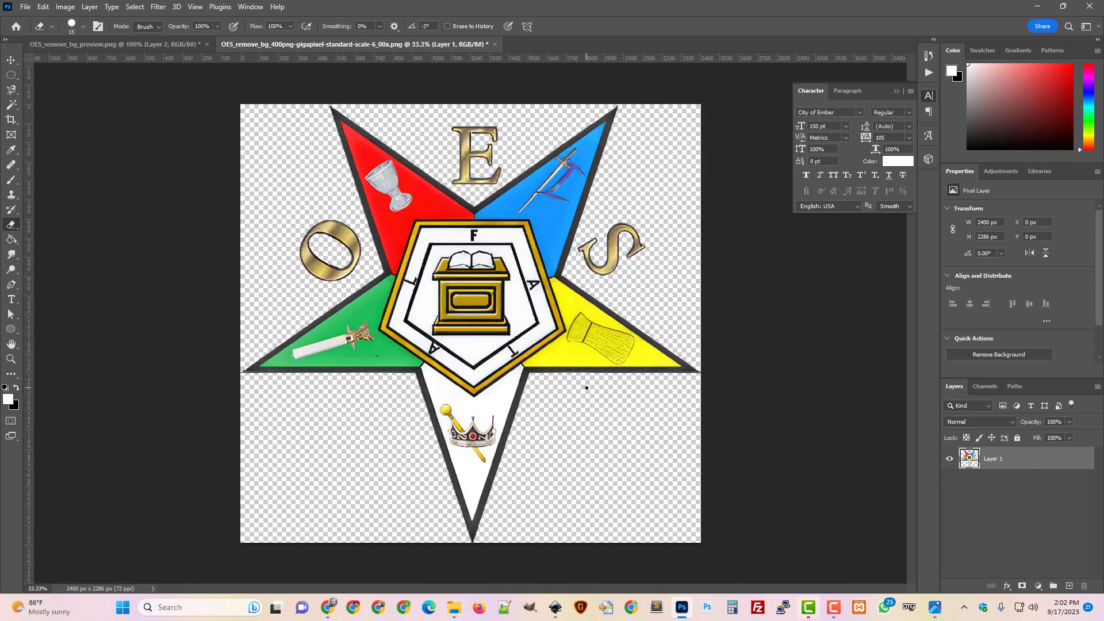
key("ctrl+plus")
key("ctrl+plus")
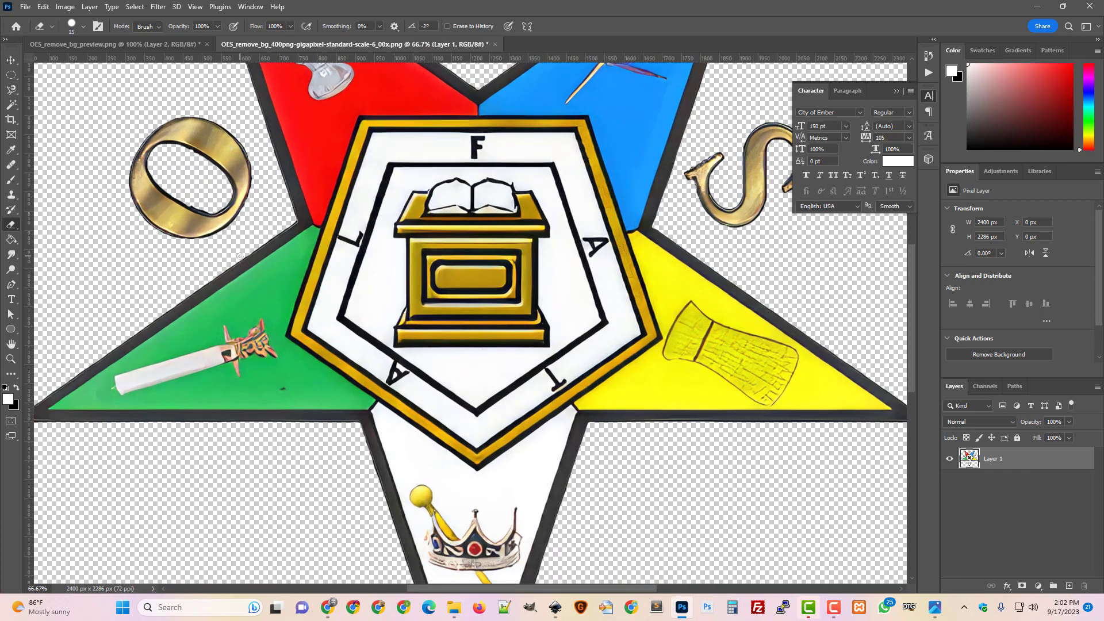
Step: Erase along the outer edge of the gold letter S's upper serif with the 15 px Eraser
key("ctrl+plus")
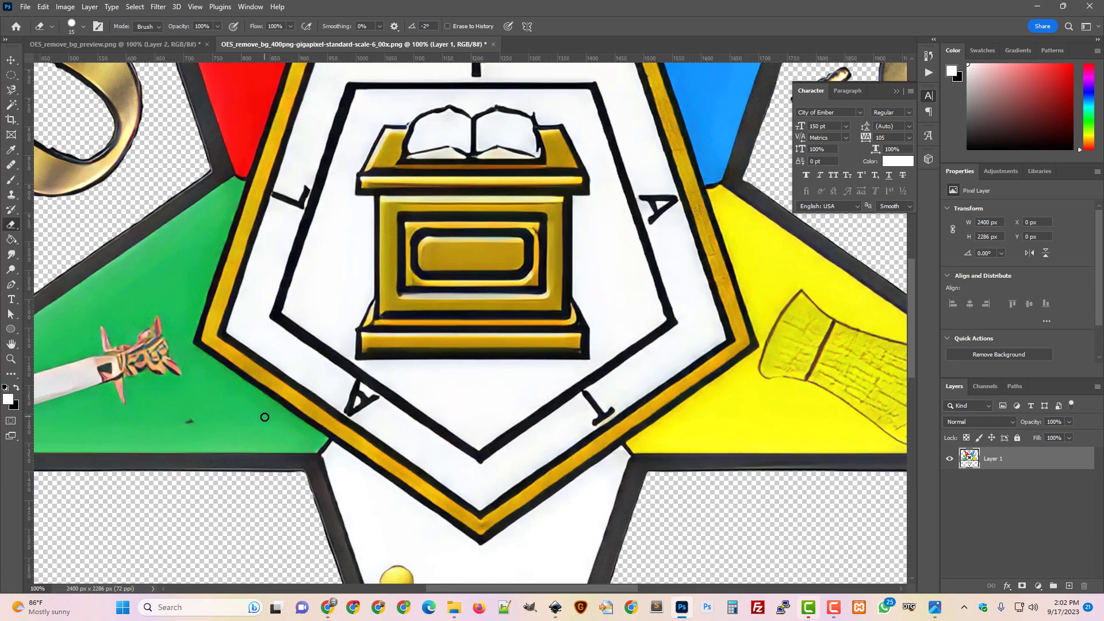
key("ctrl+minus")
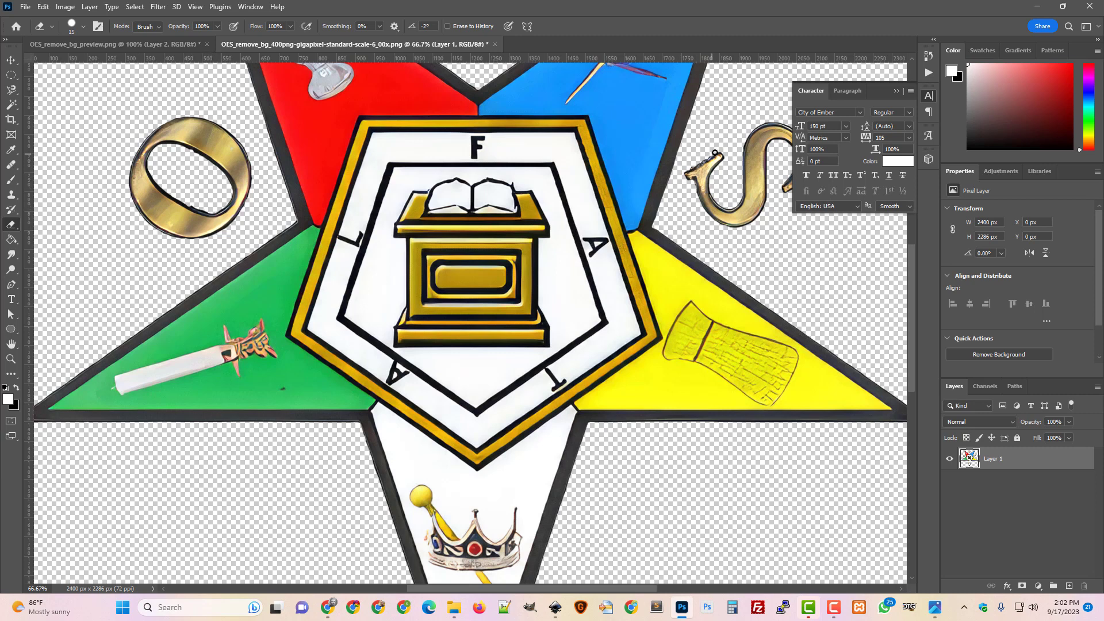
key("ctrl+plus")
key("ctrl+plus")
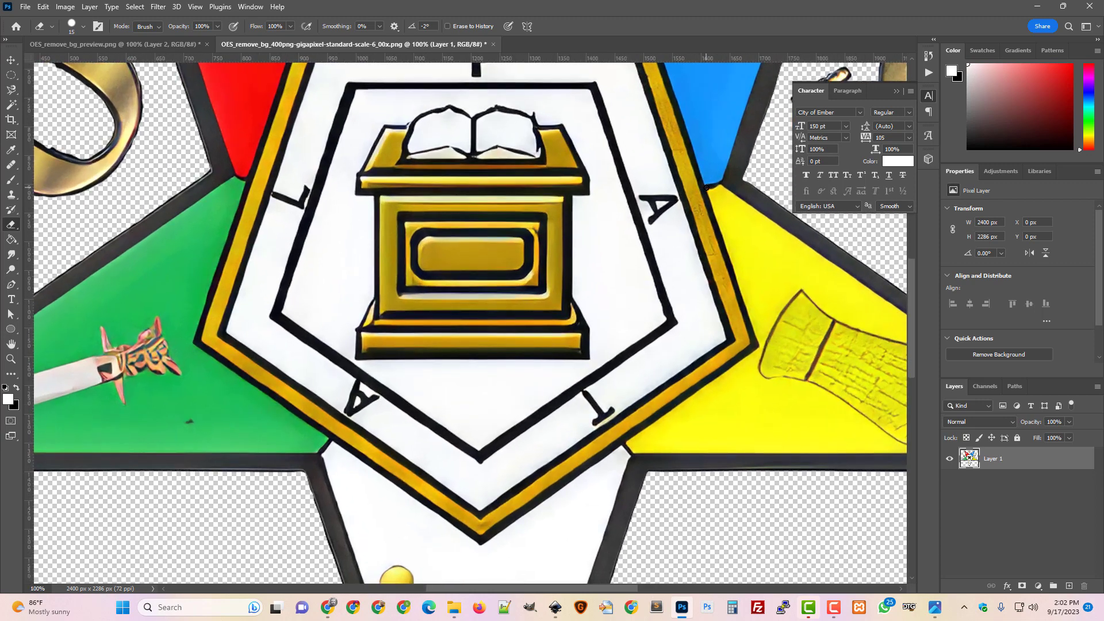
left_click_drag(535, 591, 607, 590)
scroll(627, 556, "up", 4)
scroll(626, 556, "up", 2)
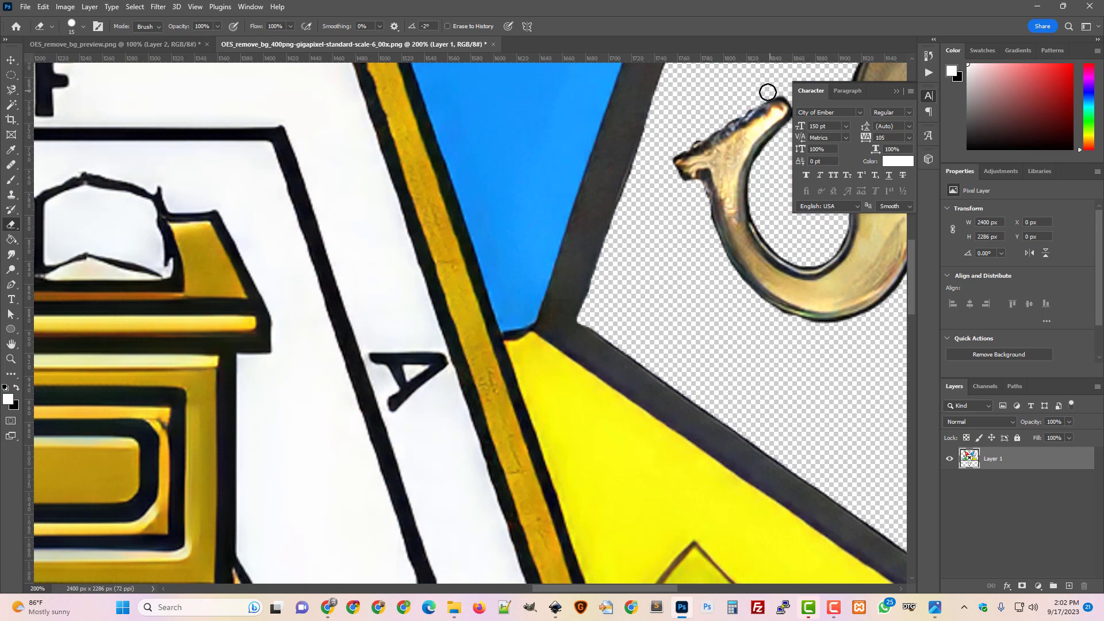
left_click(669, 149, "shift")
Step: Examine the star's upper arms, the edges of the gold letter O, and the whole emblem
key("ctrl+minus")
key("ctrl+minus")
key("ctrl+minus")
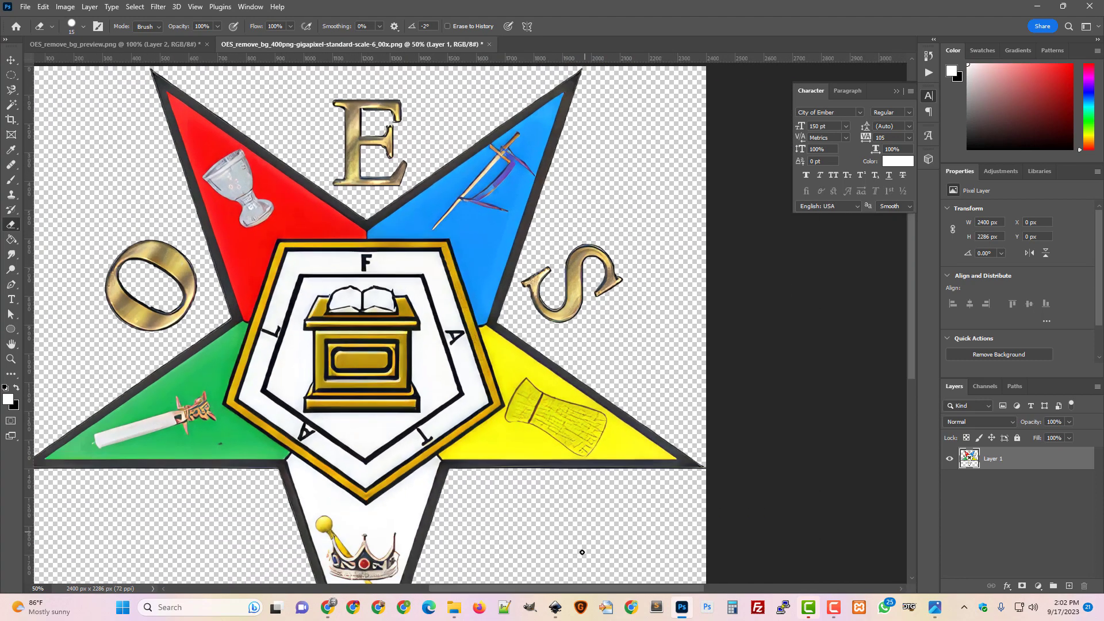
left_click_drag(591, 588, 470, 587)
scroll(496, 477, "up", 2)
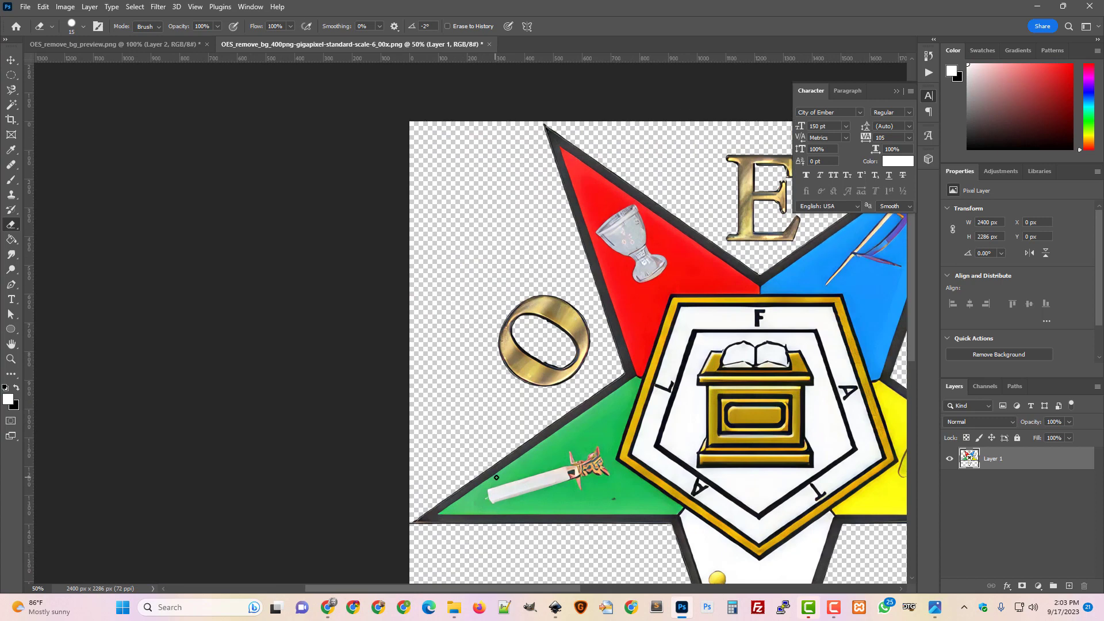
key("ctrl+plus")
key("ctrl+plus")
key("ctrl+plus")
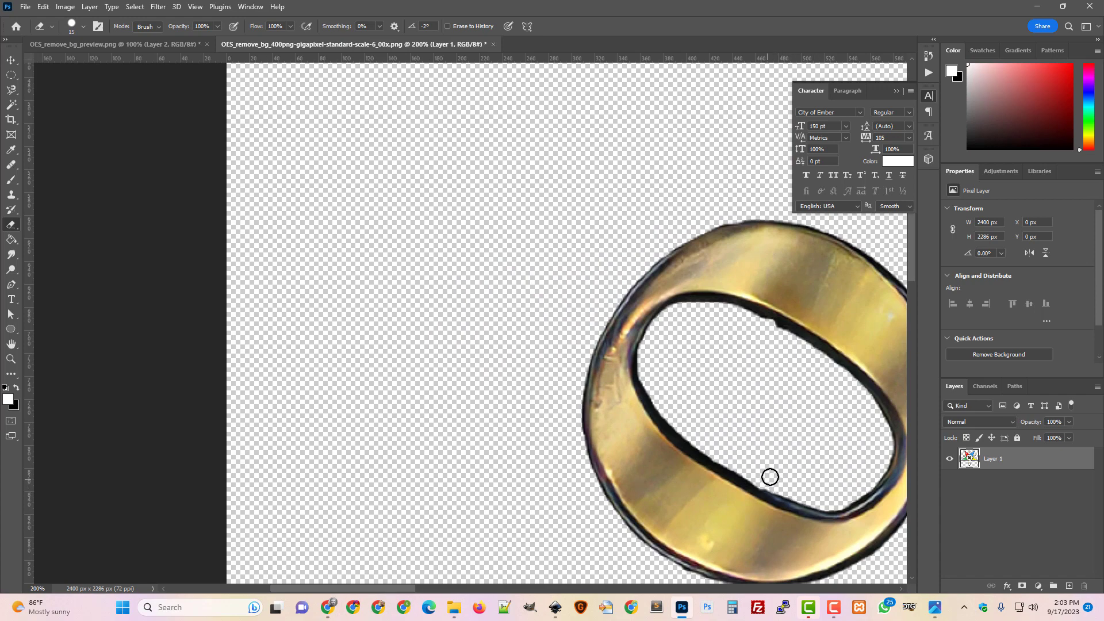
scroll(793, 460, "down", 5)
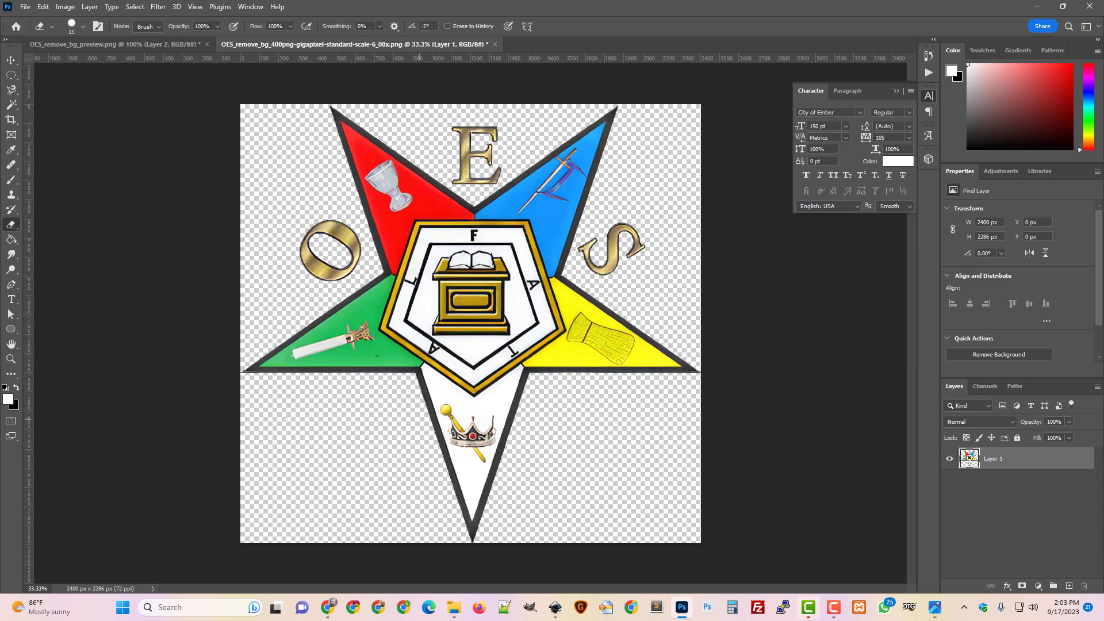
Step: Select the star's dark outer outline with the Magic Wand at tolerance 80 and inspect the selection around the pentagon
left_click(10, 105)
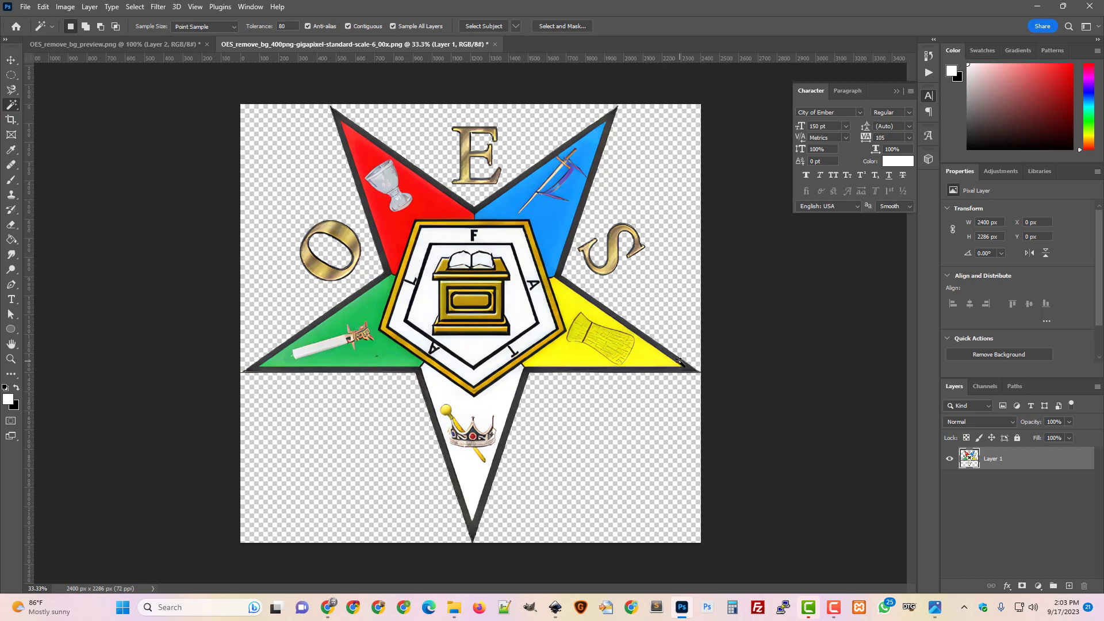
left_click(678, 360)
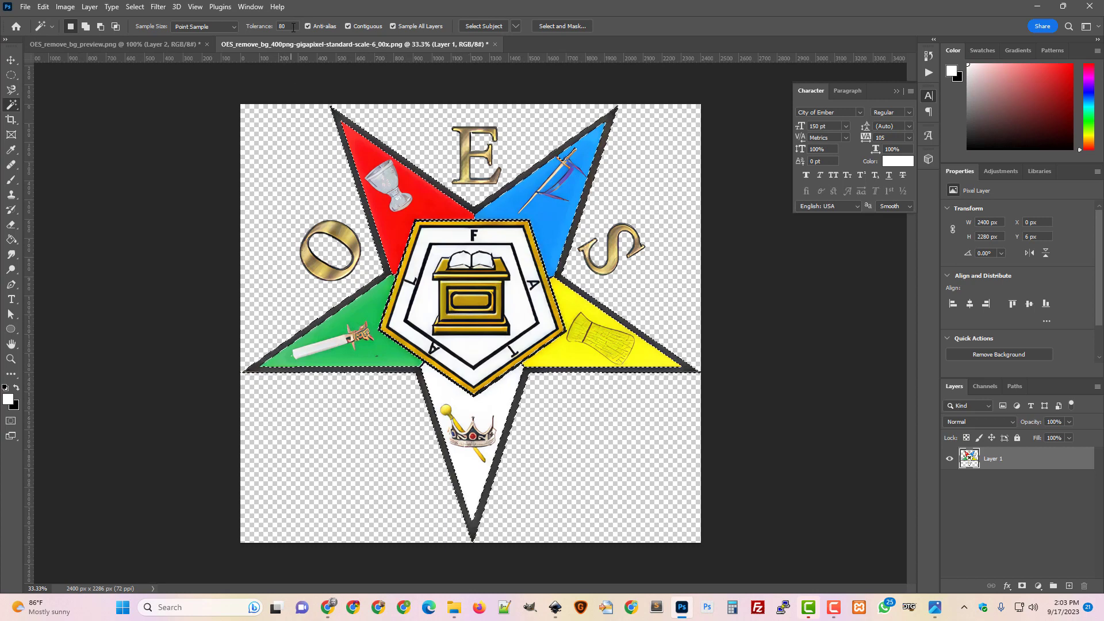
key("ctrl+plus")
key("ctrl+plus")
key("ctrl+plus")
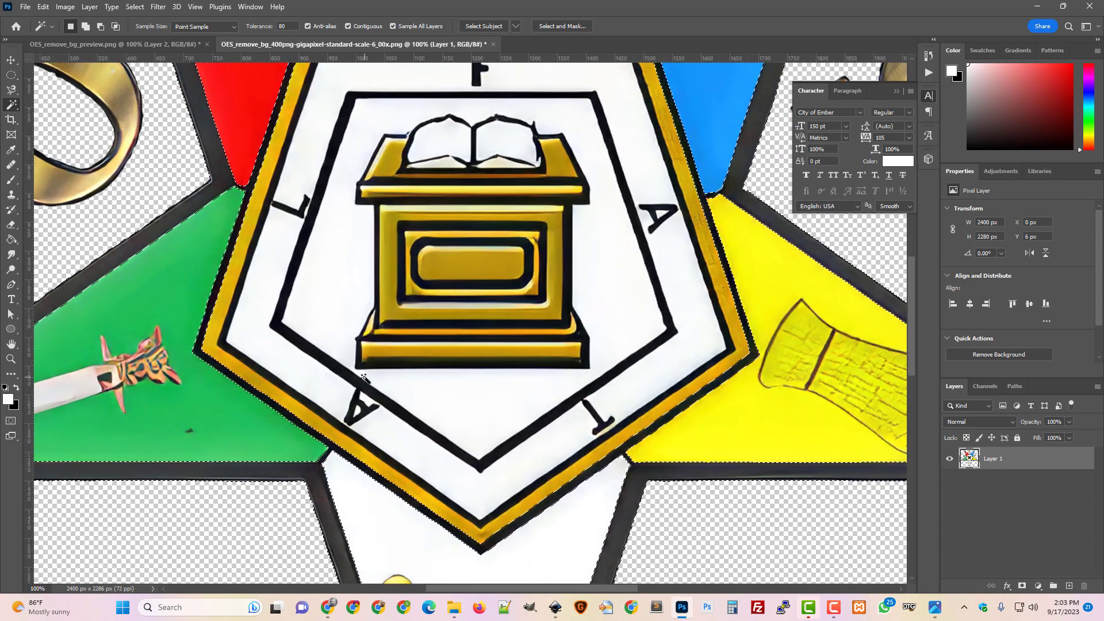
key("ctrl+minus")
key("ctrl+minus")
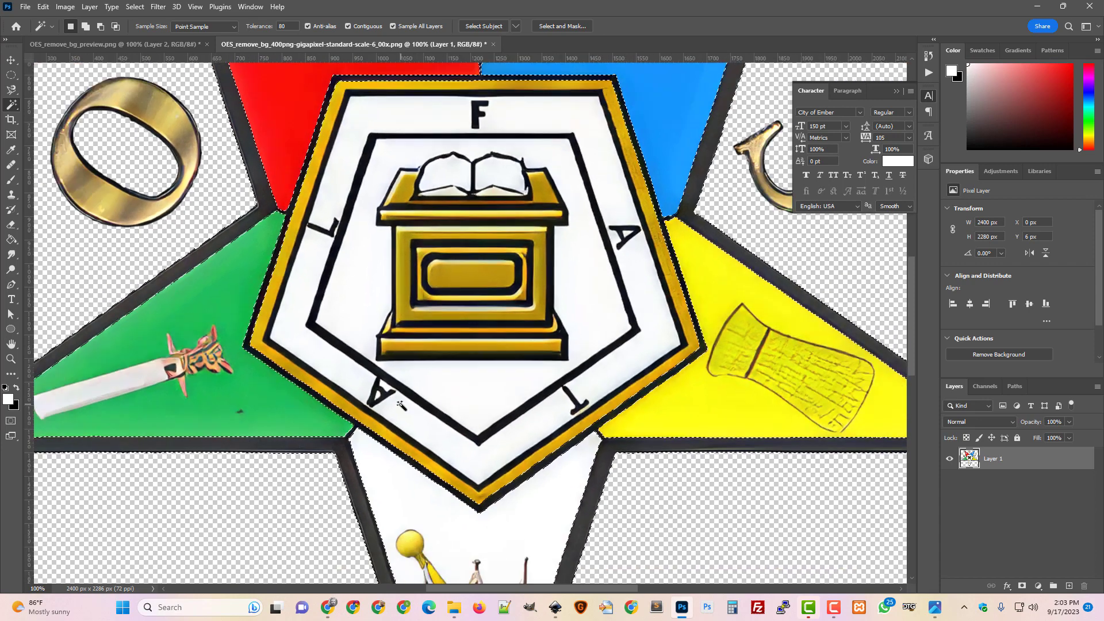
key("ctrl+minus")
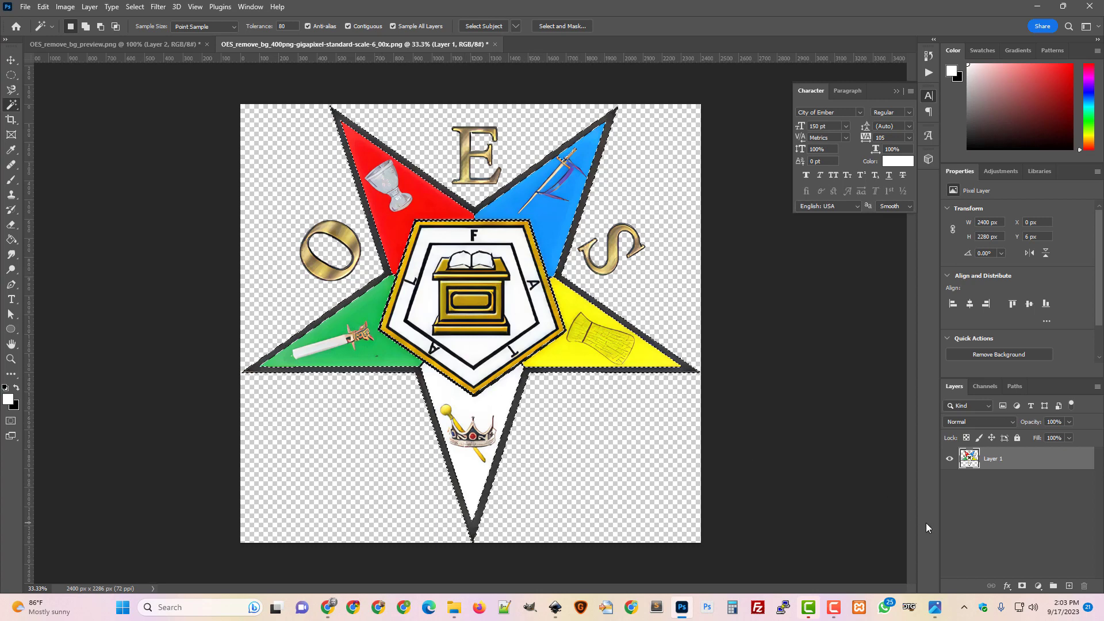
Step: Add a new layer named Layer 2 and fill the selected star outline on it with black using the Paint Bucket
key("ctrl+shift+n")
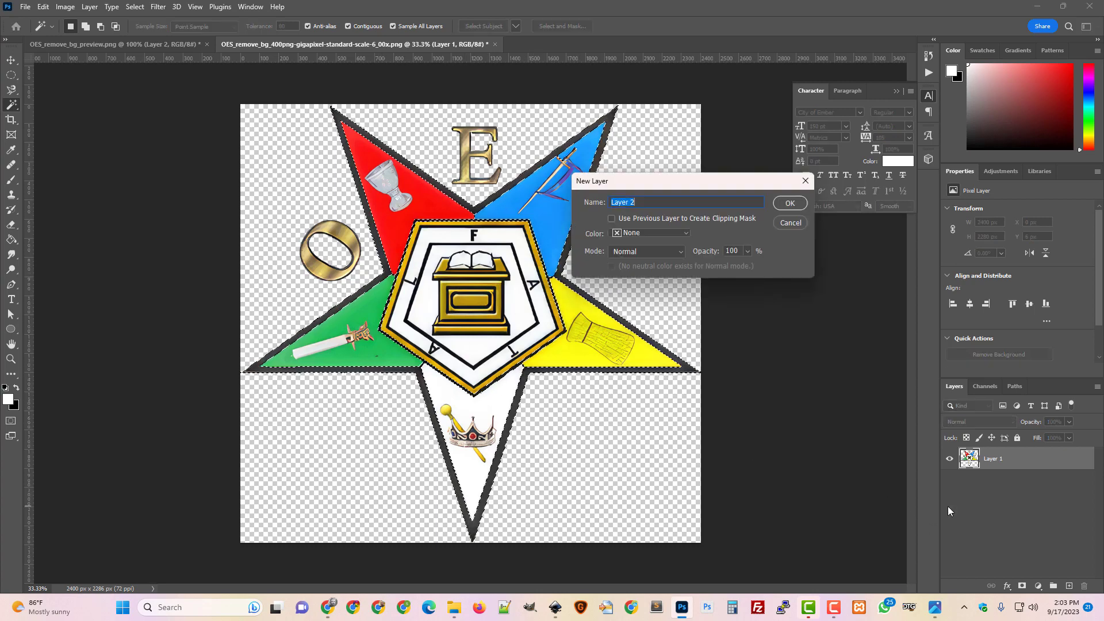
key("Return")
left_click(11, 239)
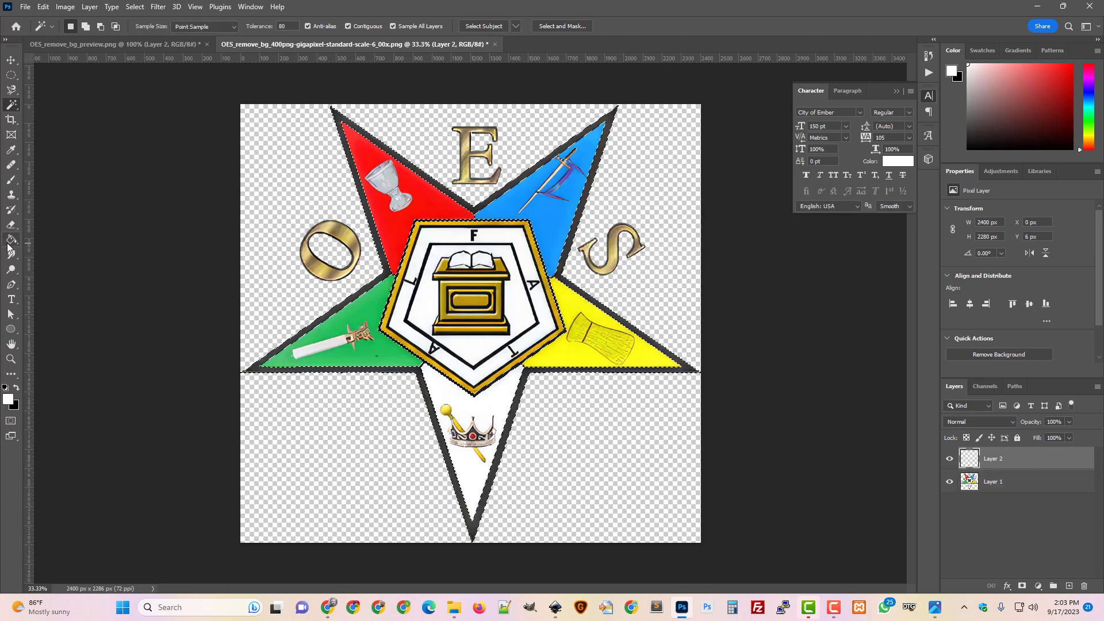
left_click(5, 387)
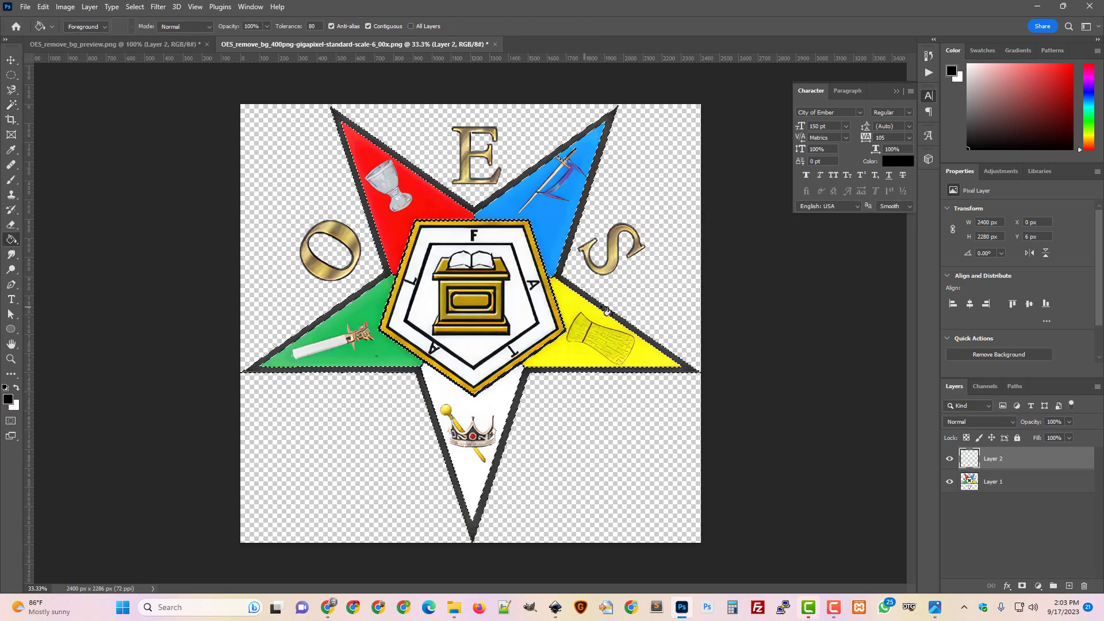
left_click(647, 339)
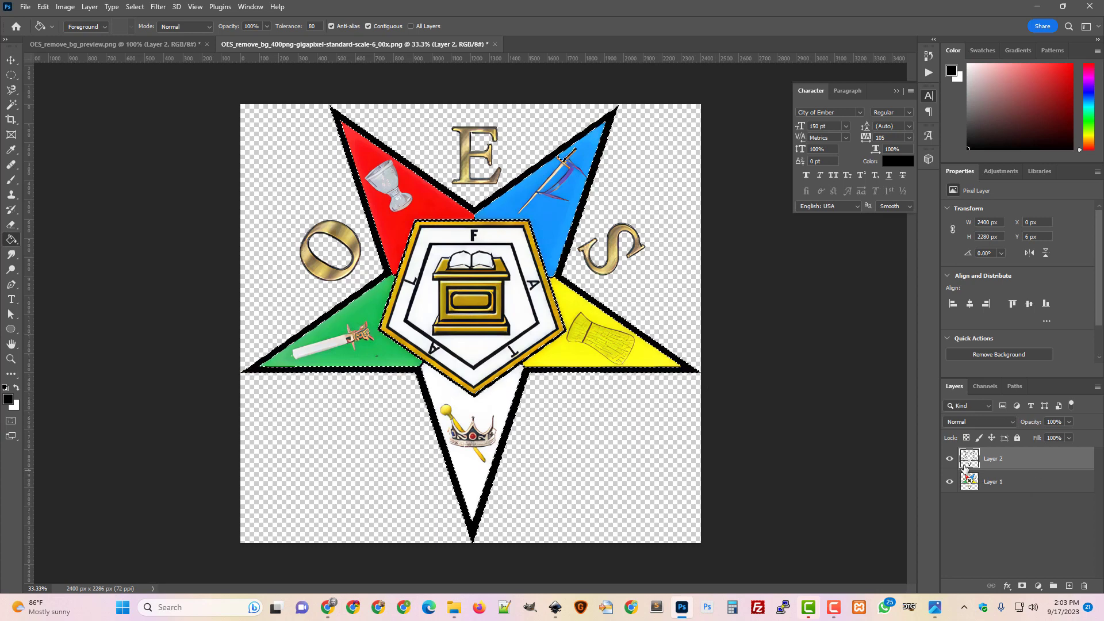
Step: Hide Layer 1, deselect, and examine the filled black outline on Layer 2 for rough or stray parts
left_click(949, 481)
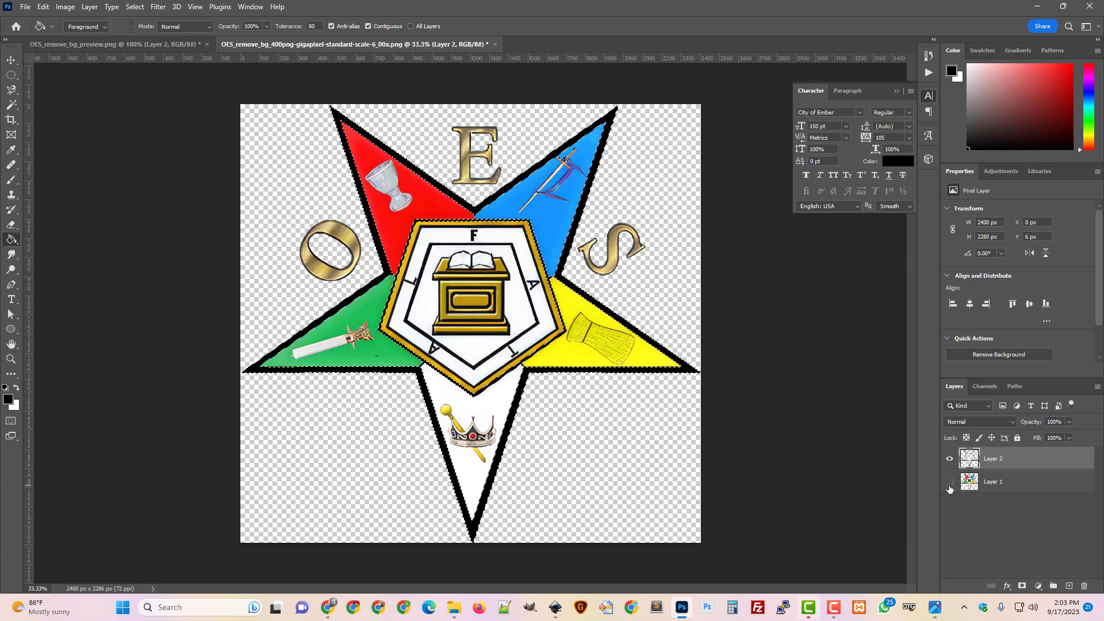
key("ctrl+plus")
key("ctrl+plus")
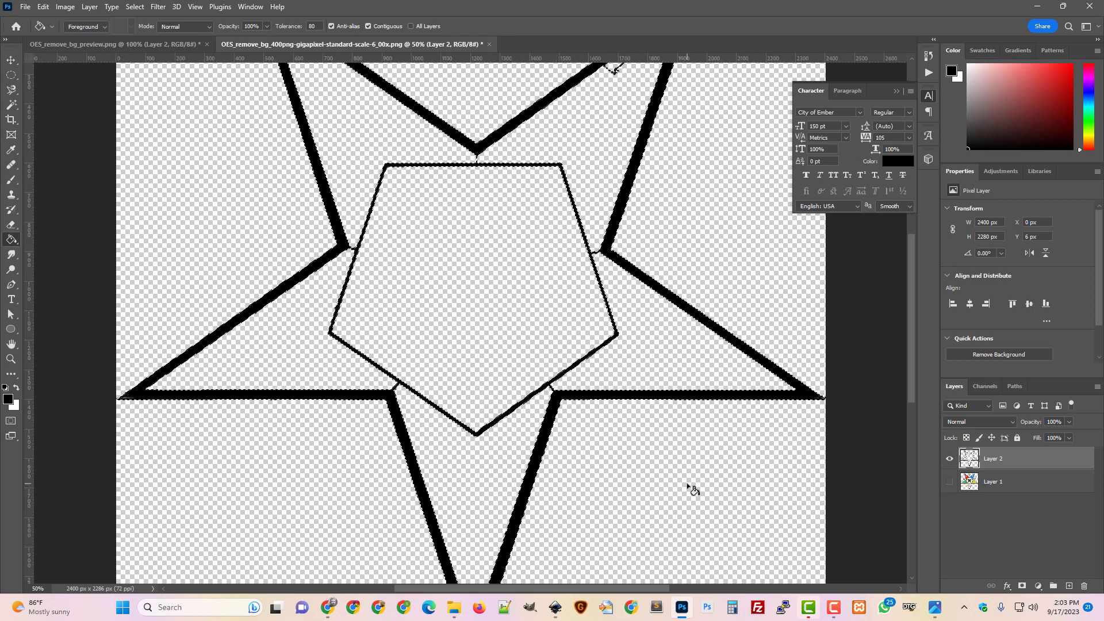
scroll(729, 380, "up", 5)
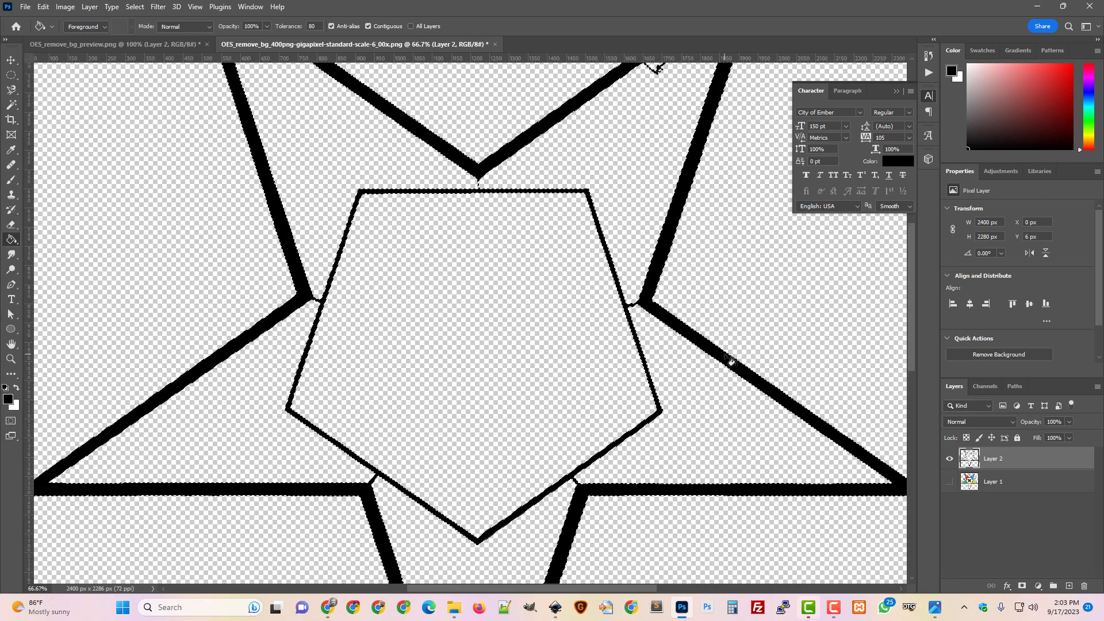
scroll(725, 358, "up", 2)
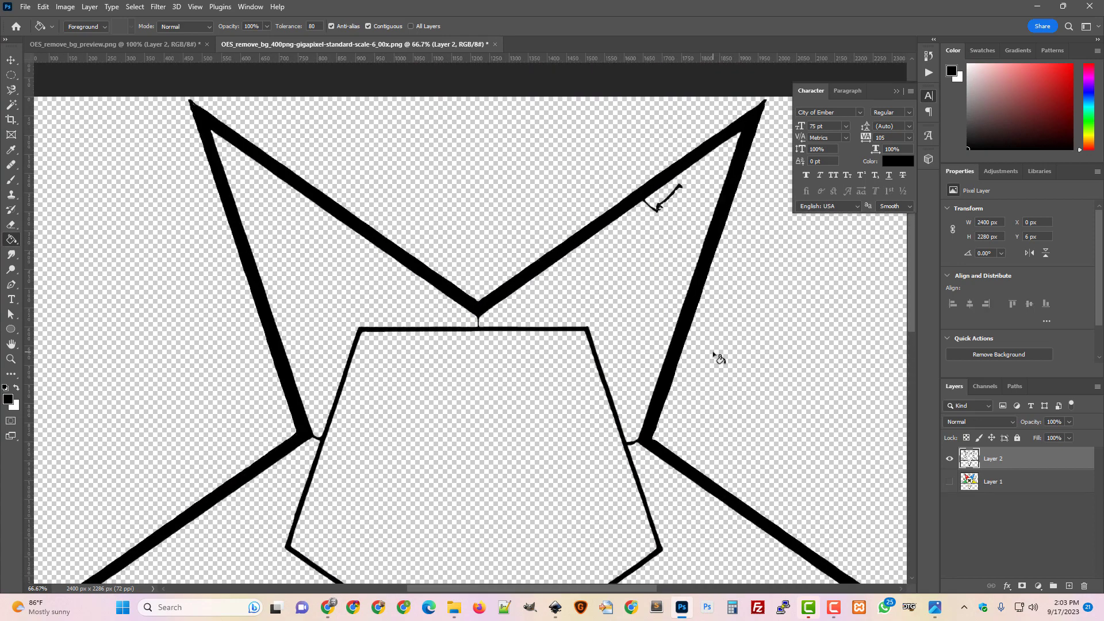
key("ctrl+plus")
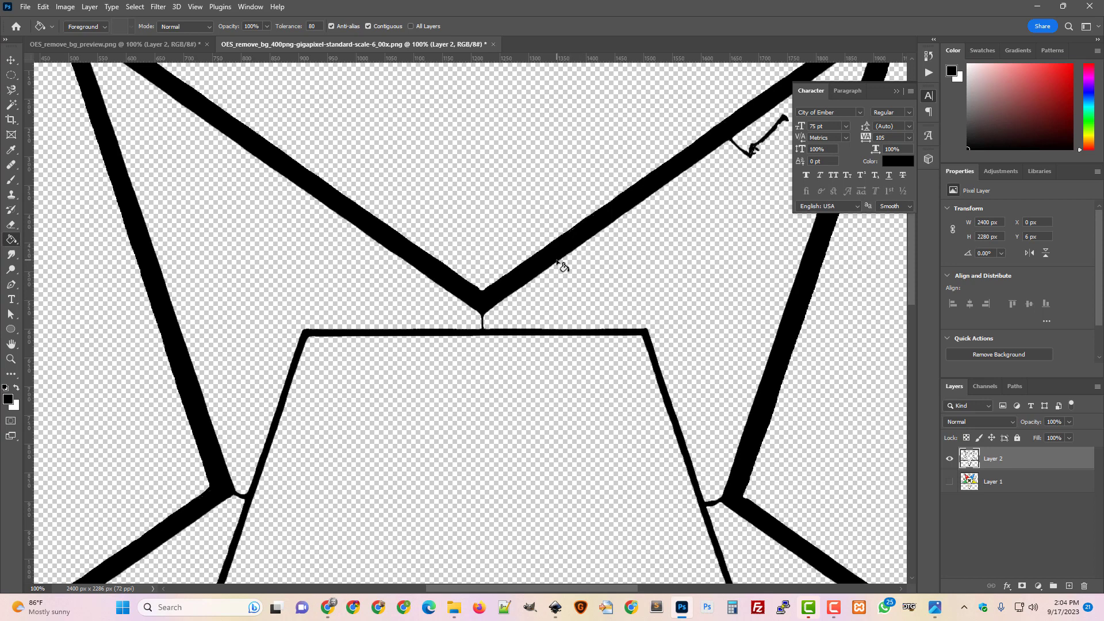
key("ctrl+plus")
key("ctrl+minus")
key("ctrl+minus")
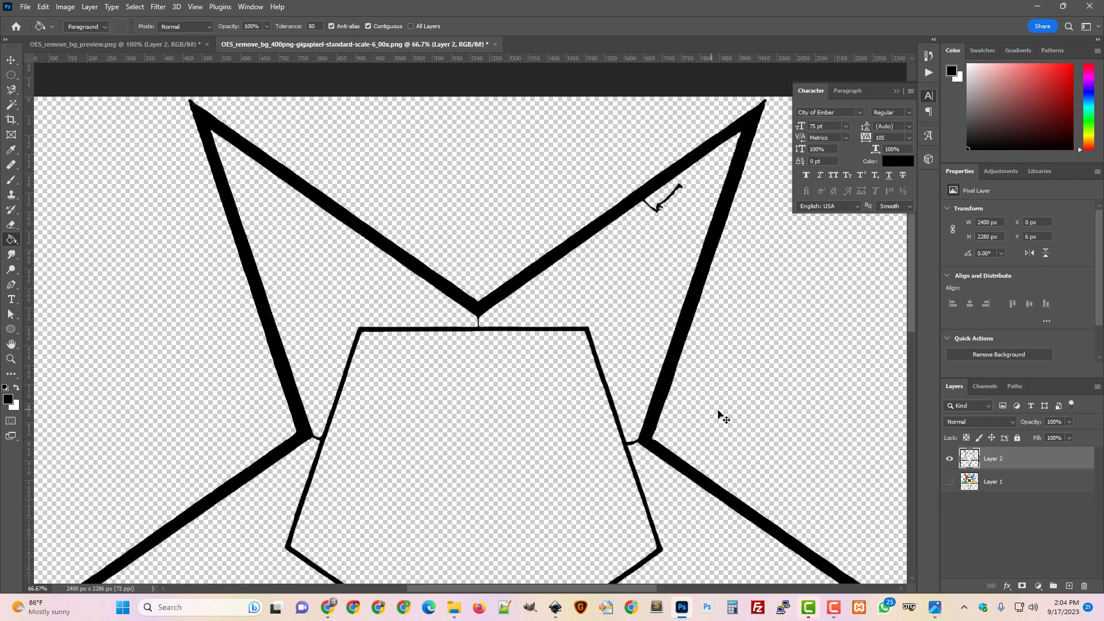
Step: Undo the deselection, the hiding of Layer 1 and the black fill on Layer 2
key("ctrl+z")
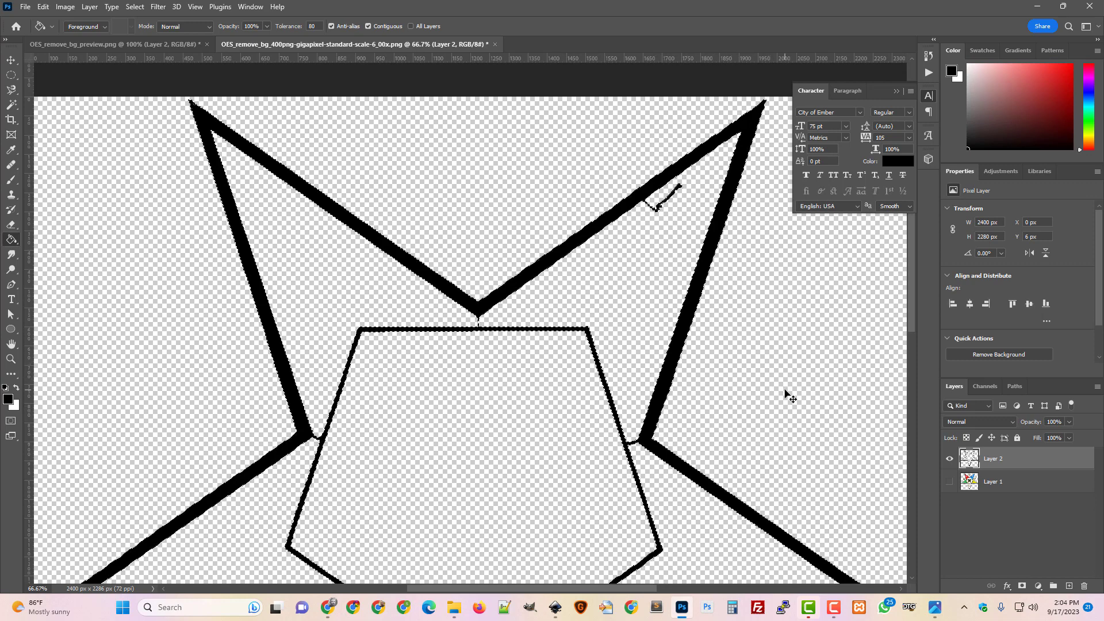
key("ctrl+z")
key("ctrl+z")
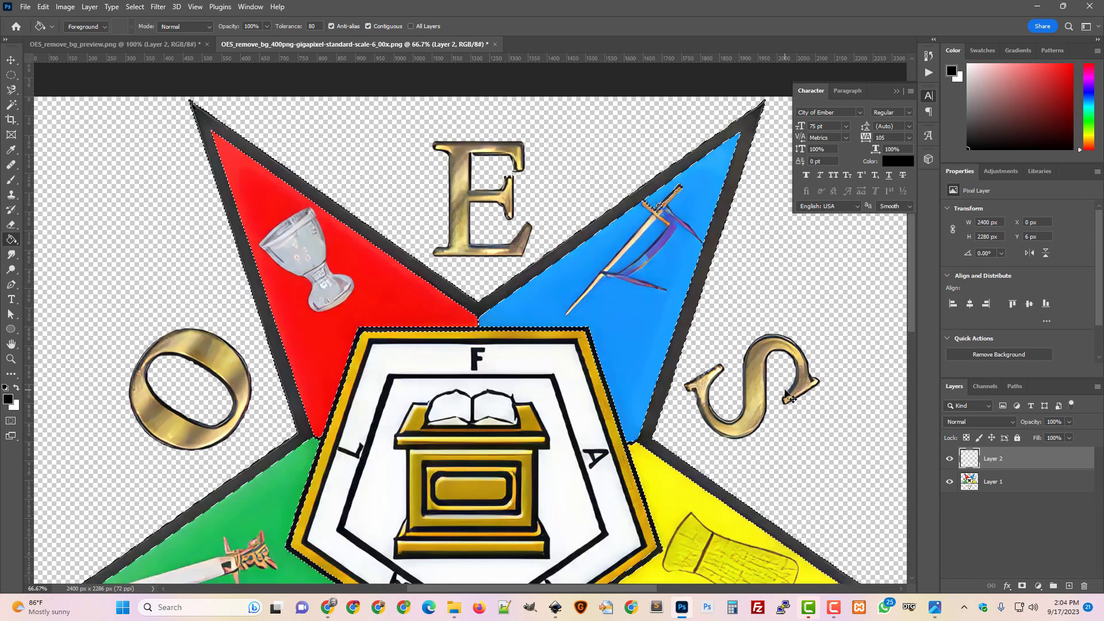
Step: With the Magic Wand active, examine the outline selection around the star's arms, tips and central pentagon for missed areas
scroll(788, 347, "up", 2)
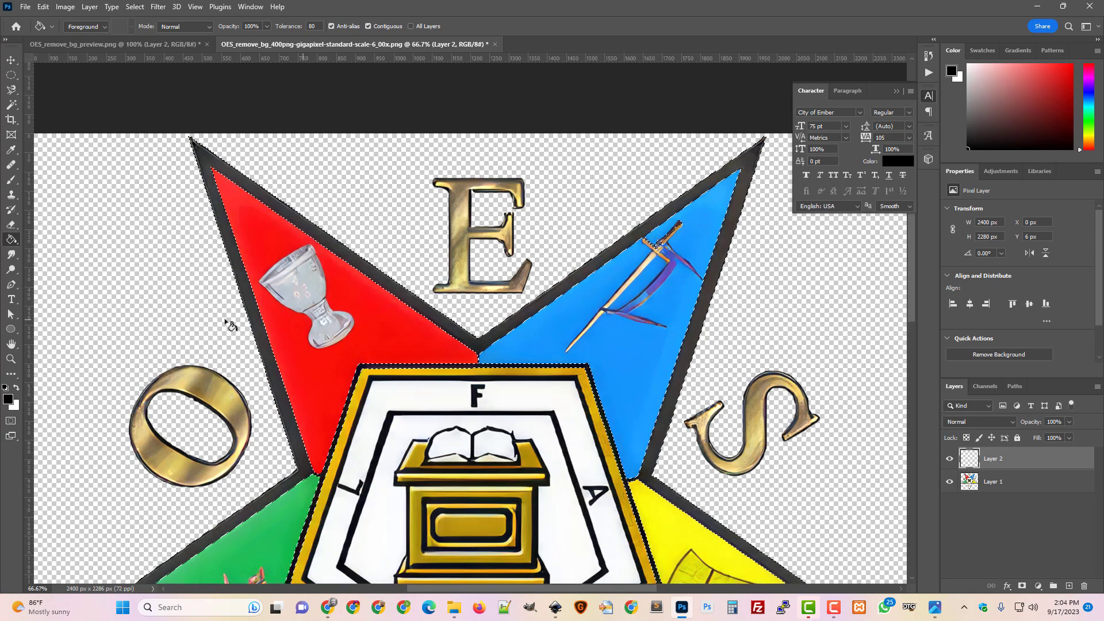
left_click(11, 106)
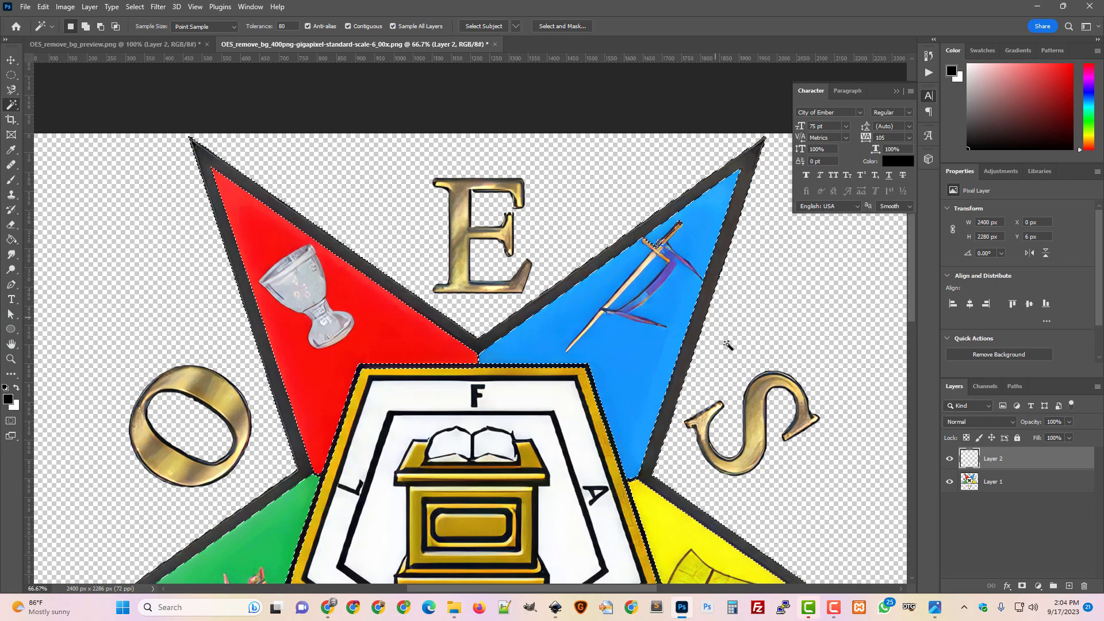
scroll(728, 344, "down", 9)
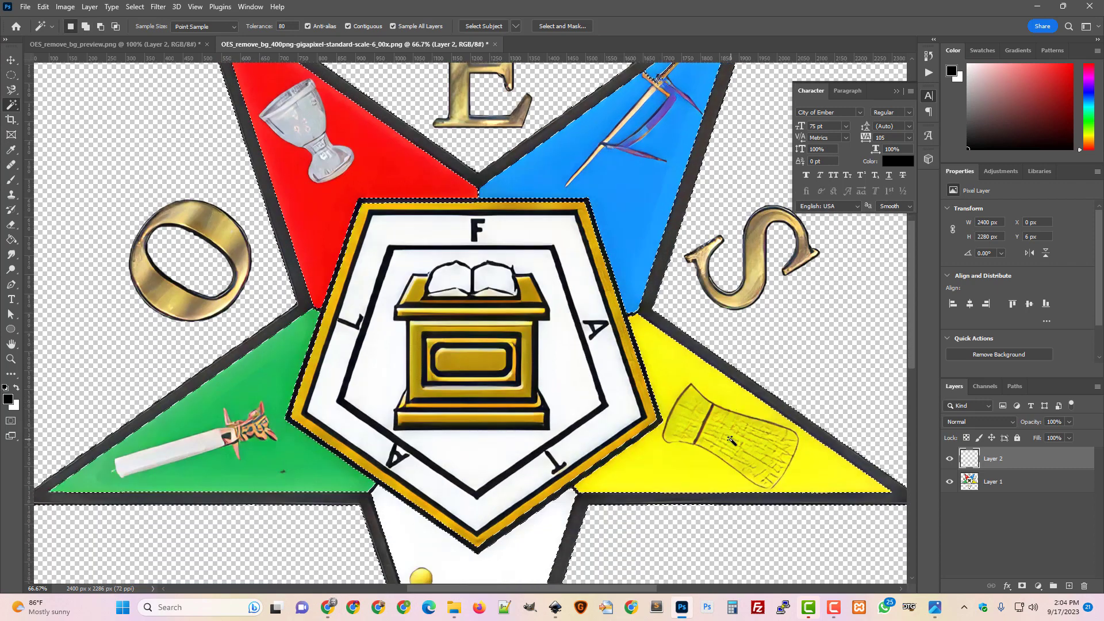
scroll(730, 440, "down", 1)
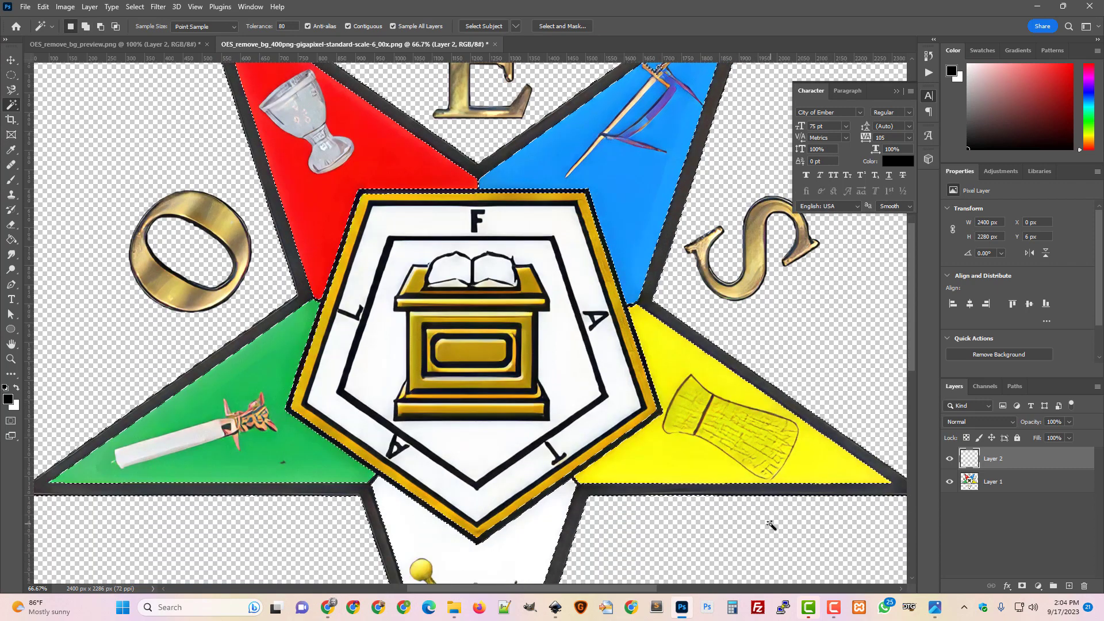
key("shift")
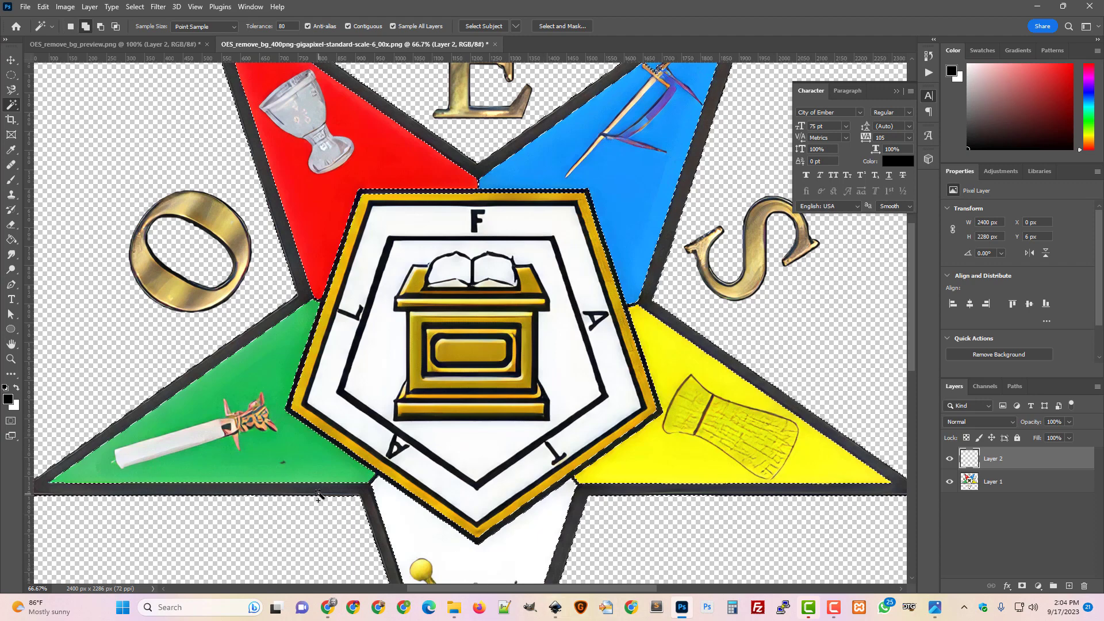
left_click_drag(506, 587, 591, 602)
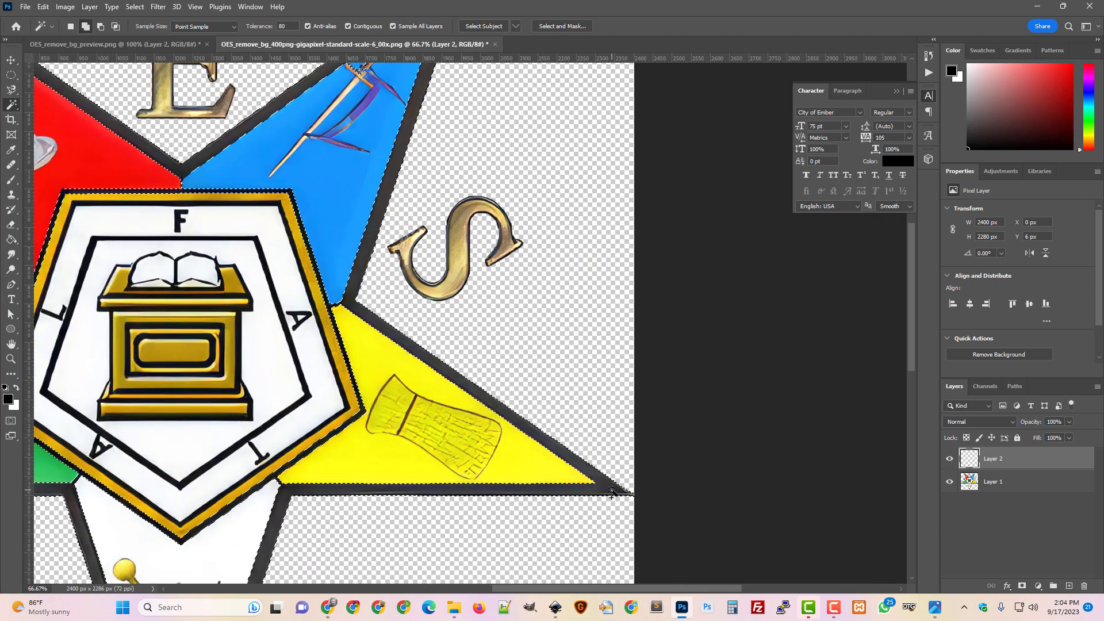
scroll(613, 522, "up", 6)
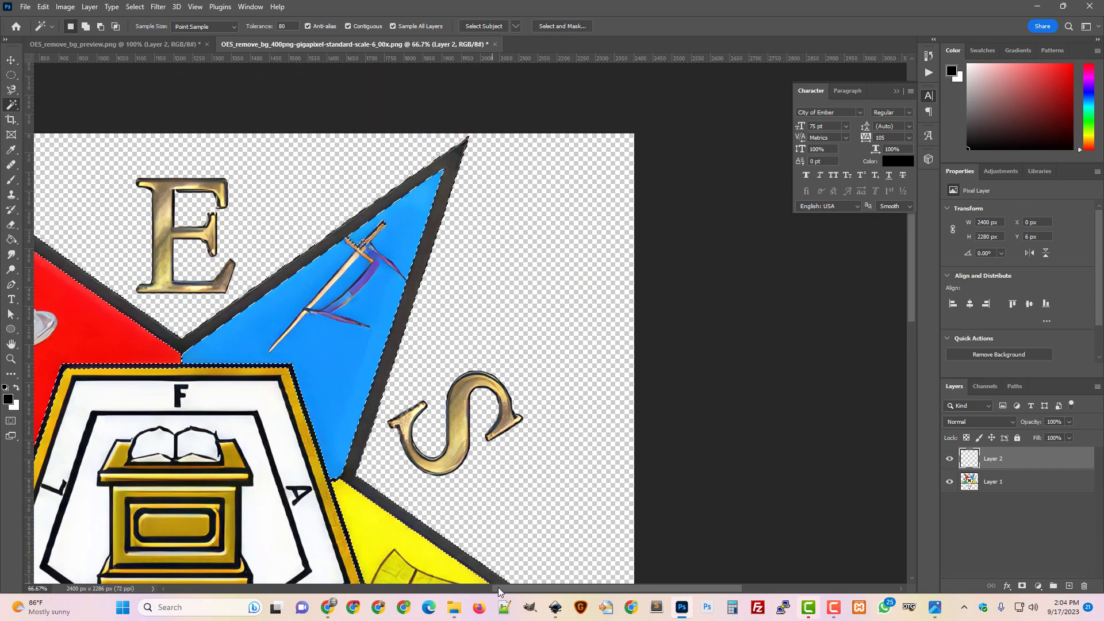
left_click_drag(530, 587, 465, 582)
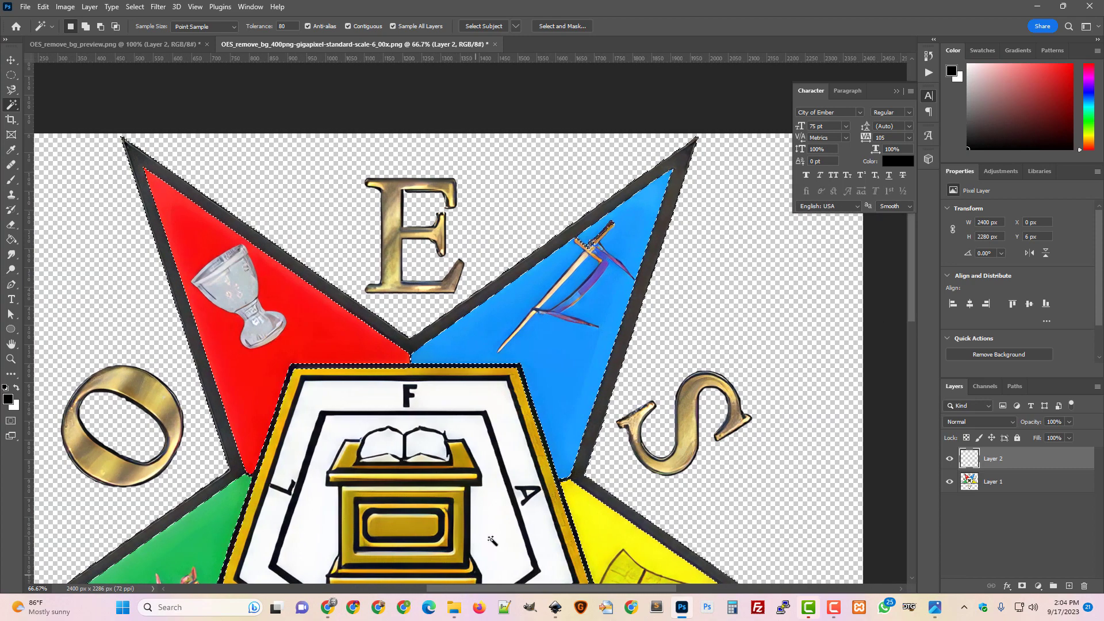
scroll(493, 537, "down", 5)
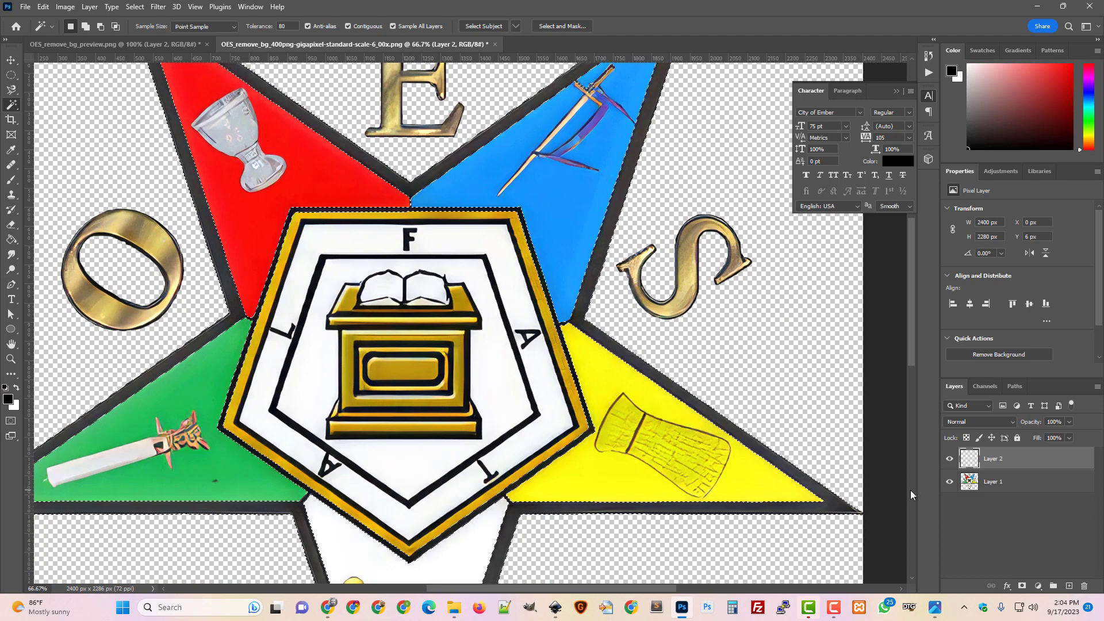
left_click(10, 239)
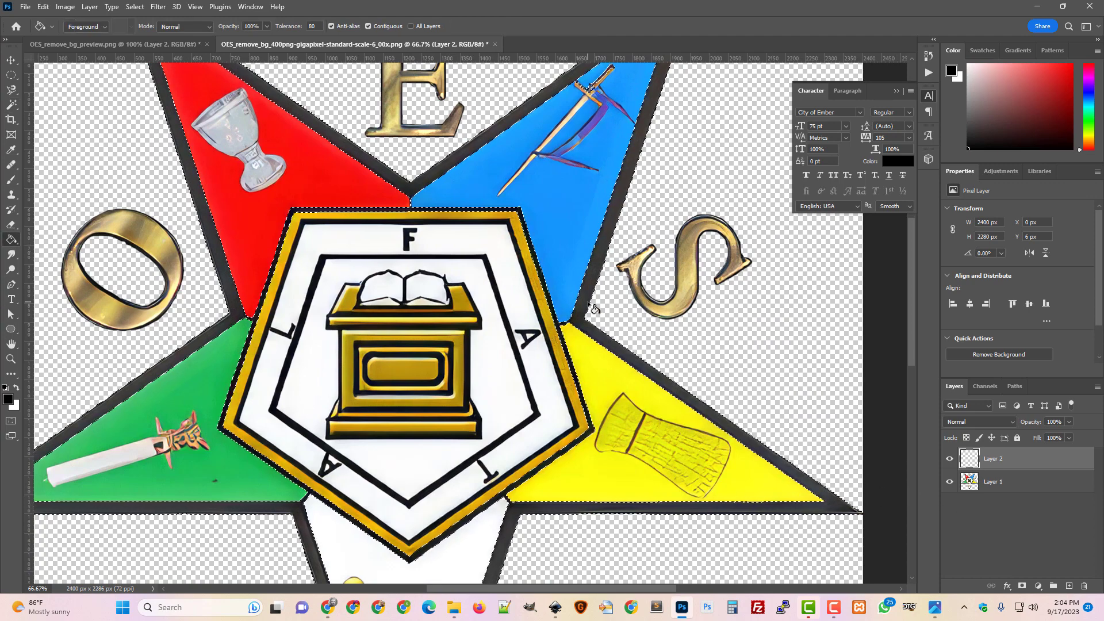
left_click(625, 344)
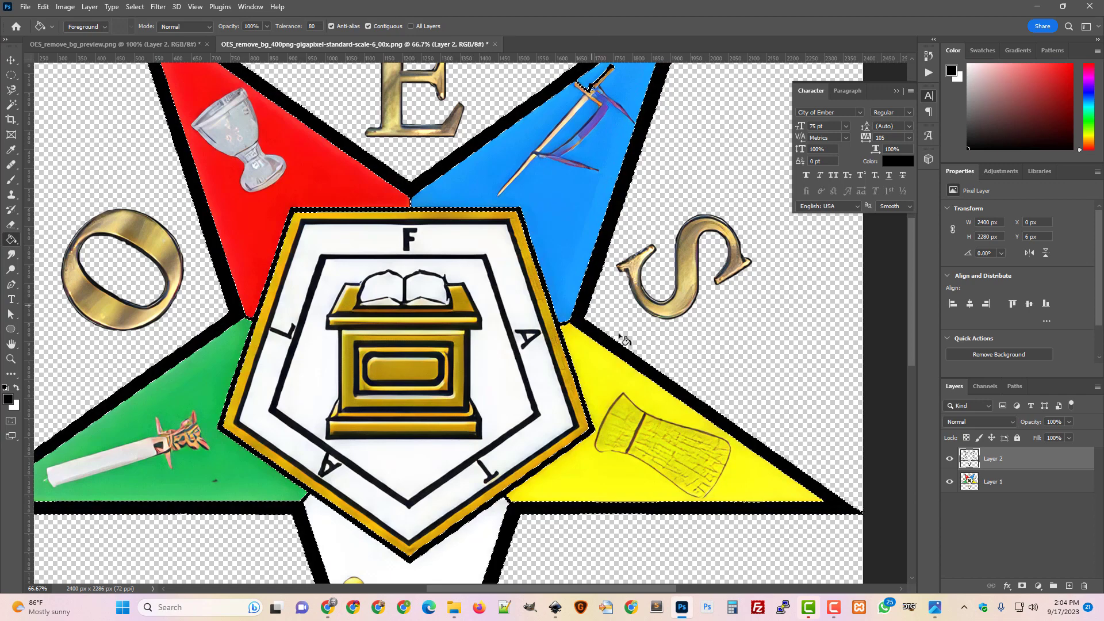
scroll(729, 416, "up", 4)
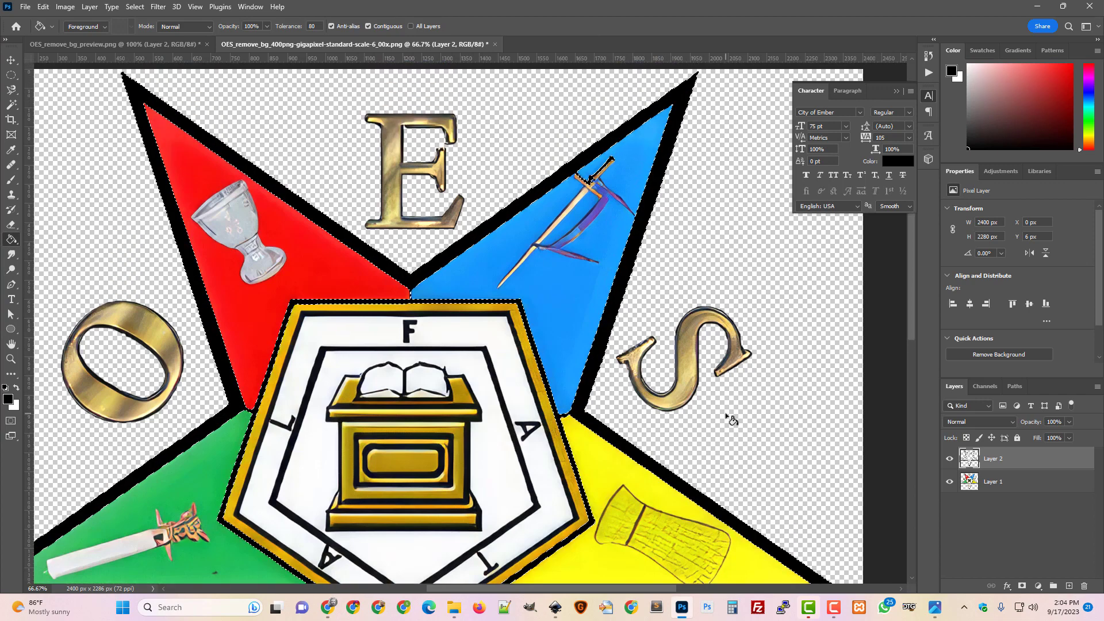
key("ctrl+z")
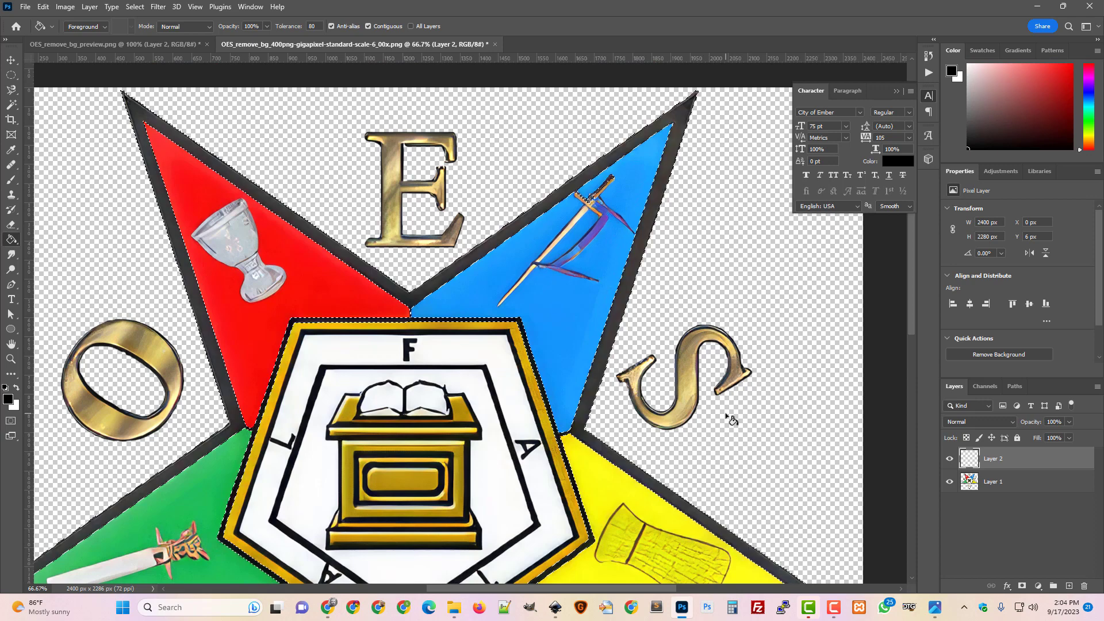
Step: Subtract the stray selected areas around the sword's hilt in the blue arm from the outline selection with the Lasso tool
key("ctrl+plus")
key("ctrl+plus")
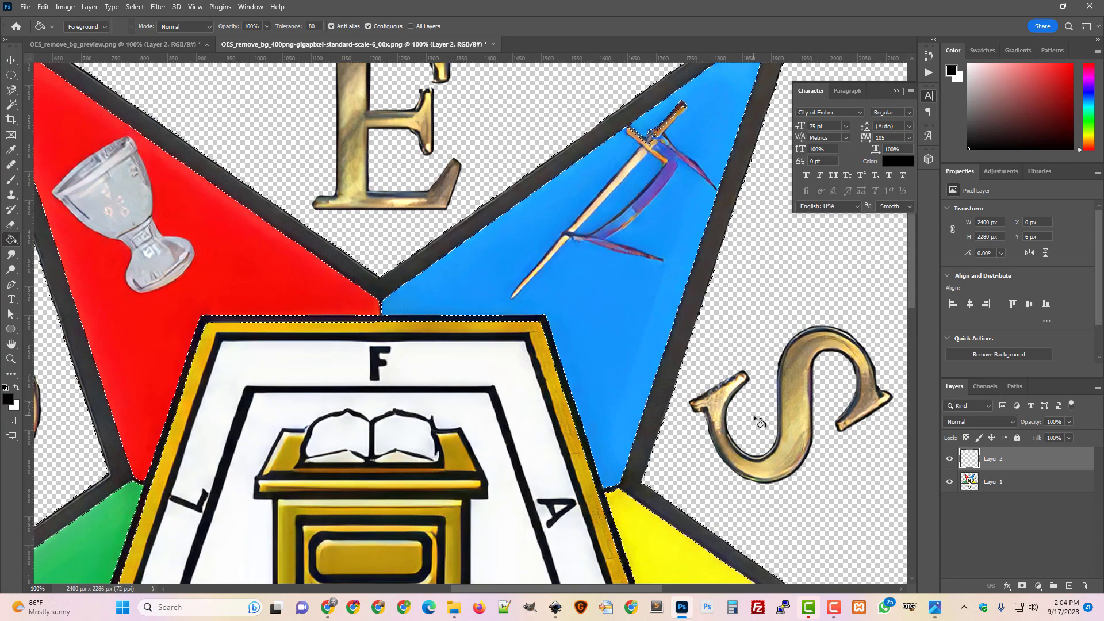
scroll(738, 385, "up", 8)
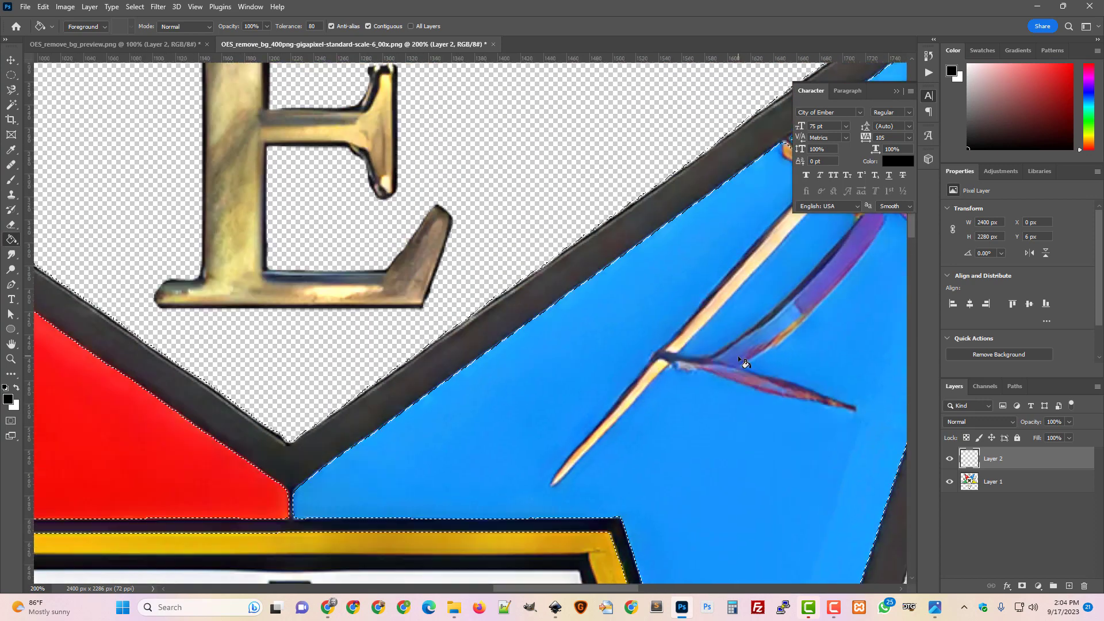
left_click_drag(547, 587, 585, 592)
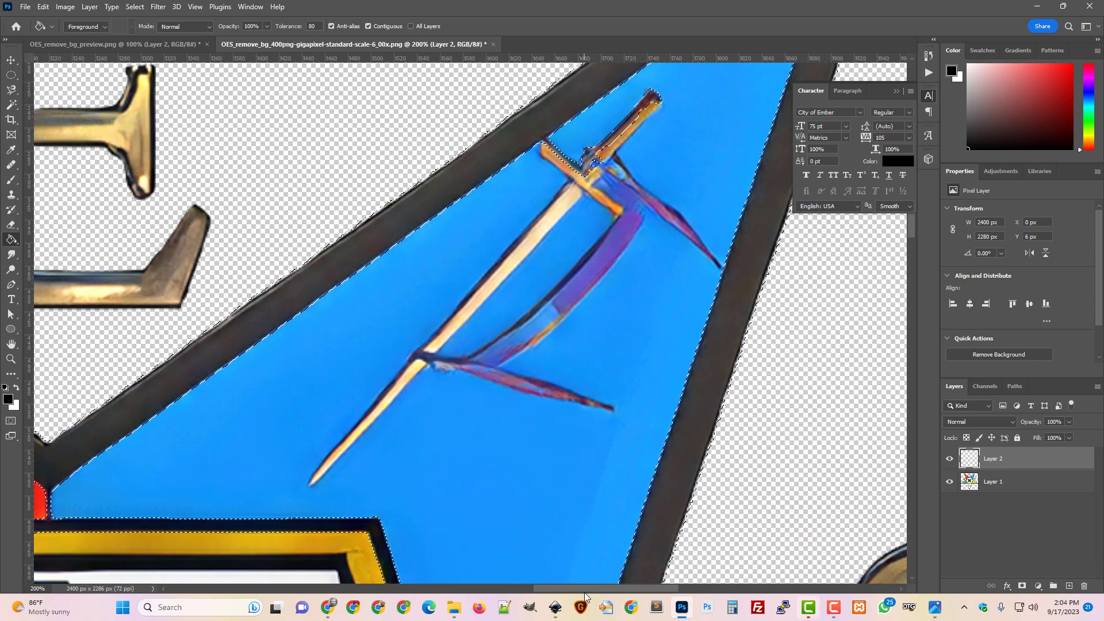
scroll(683, 378, "up", 2)
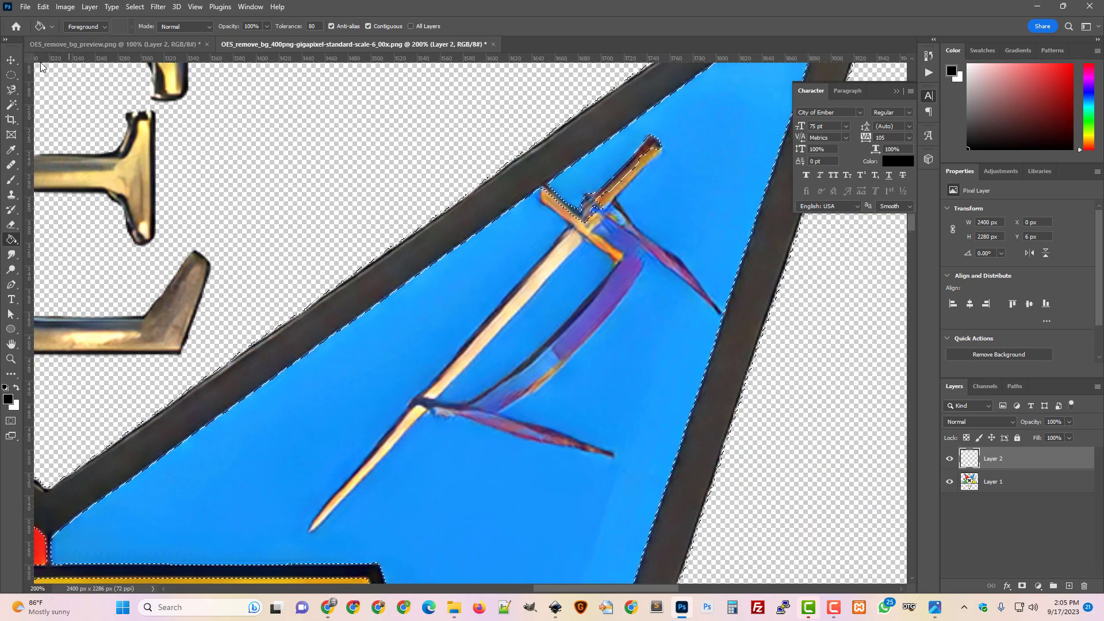
left_click(11, 94)
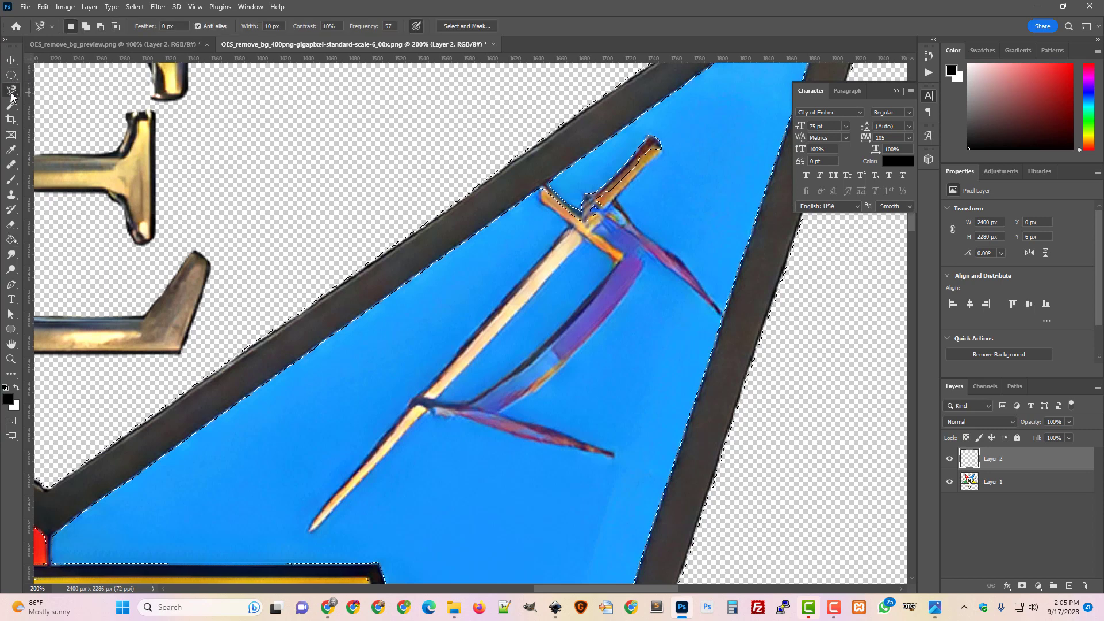
right_click(12, 94)
left_click(46, 89)
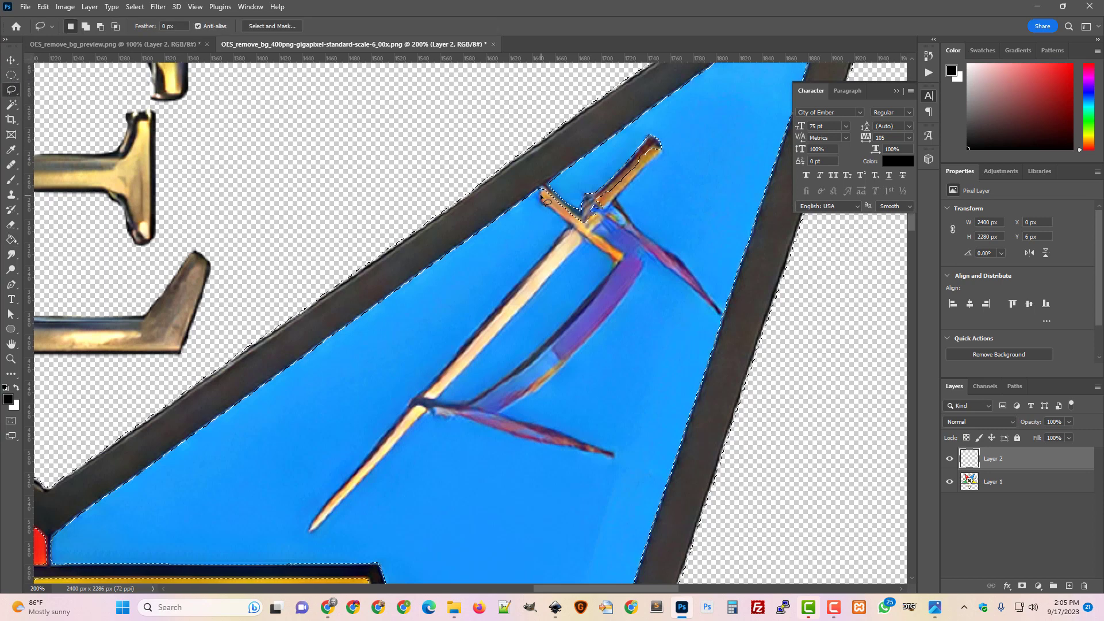
key("alt")
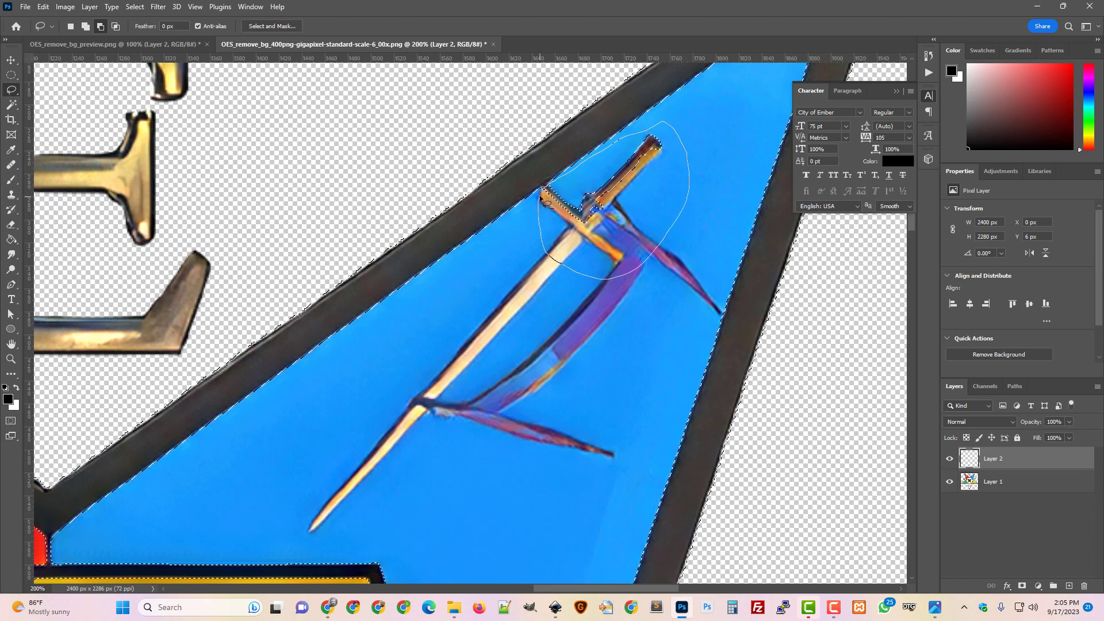
left_click_drag(546, 202, 543, 196)
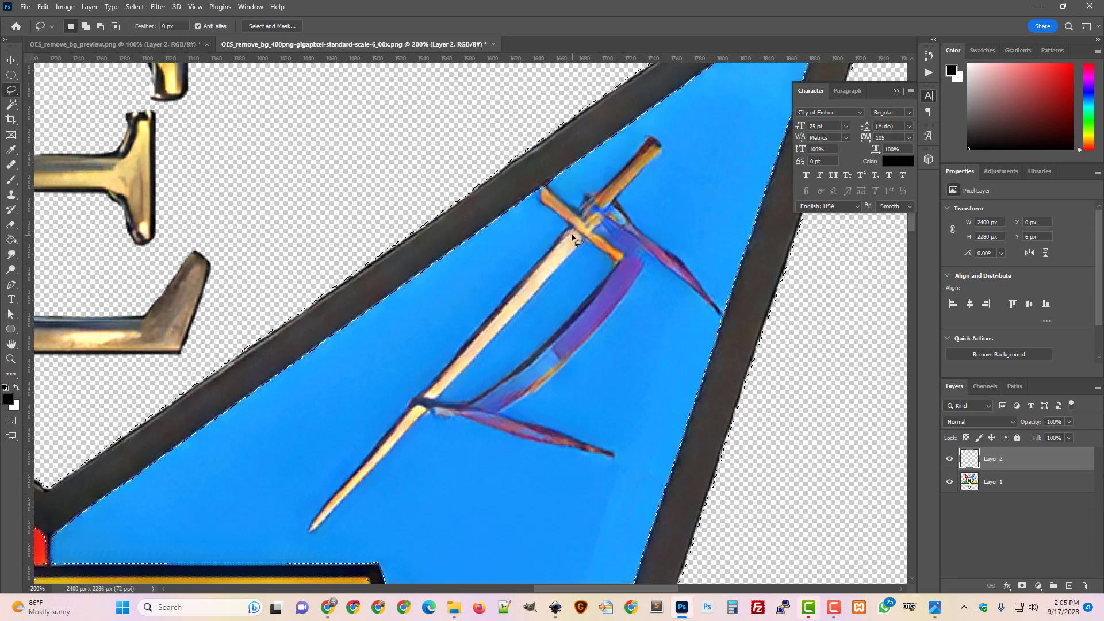
Step: Examine the outline selection along the blue arm's edge near the sword for jagged or leftover parts
key("ctrl+minus")
key("ctrl+minus")
key("ctrl+minus")
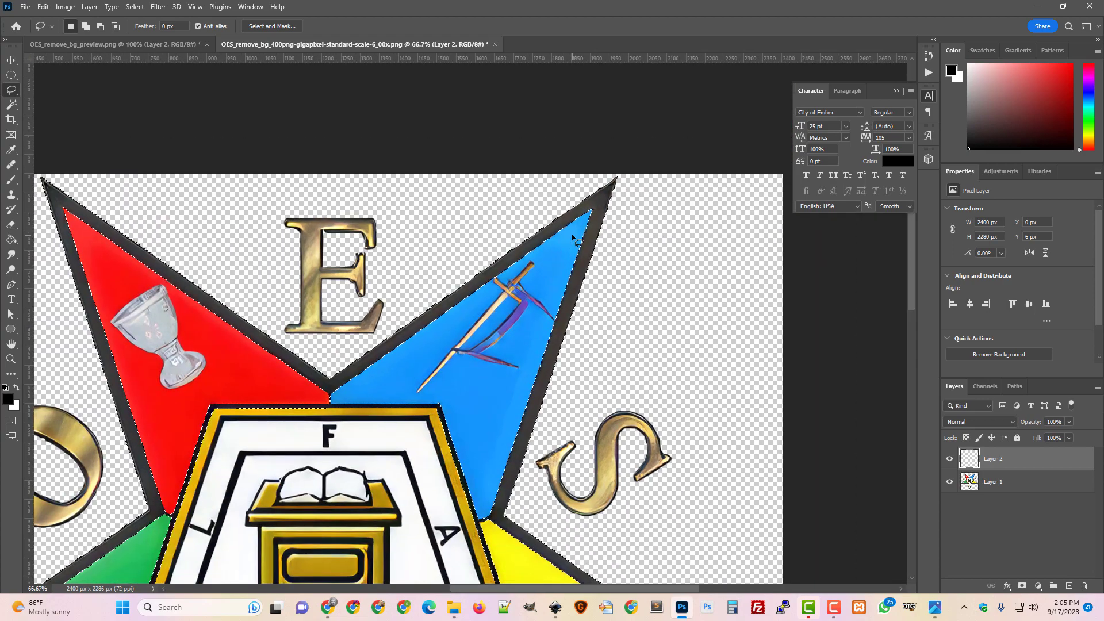
key("ctrl+plus")
key("ctrl+plus")
key("ctrl+plus")
key("ctrl+plus")
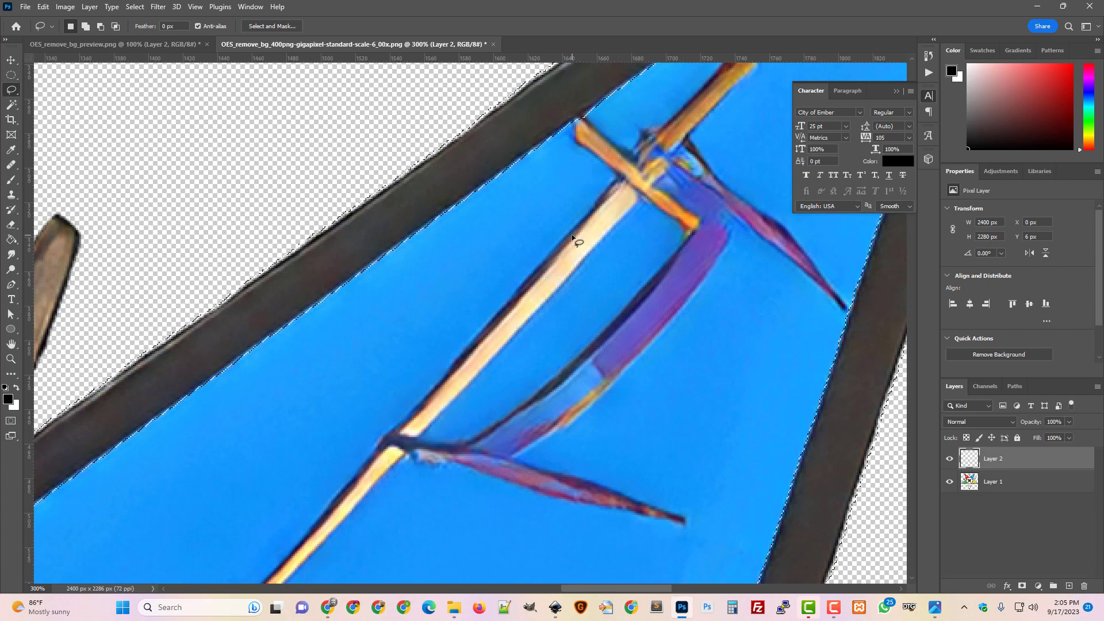
key("ctrl+minus")
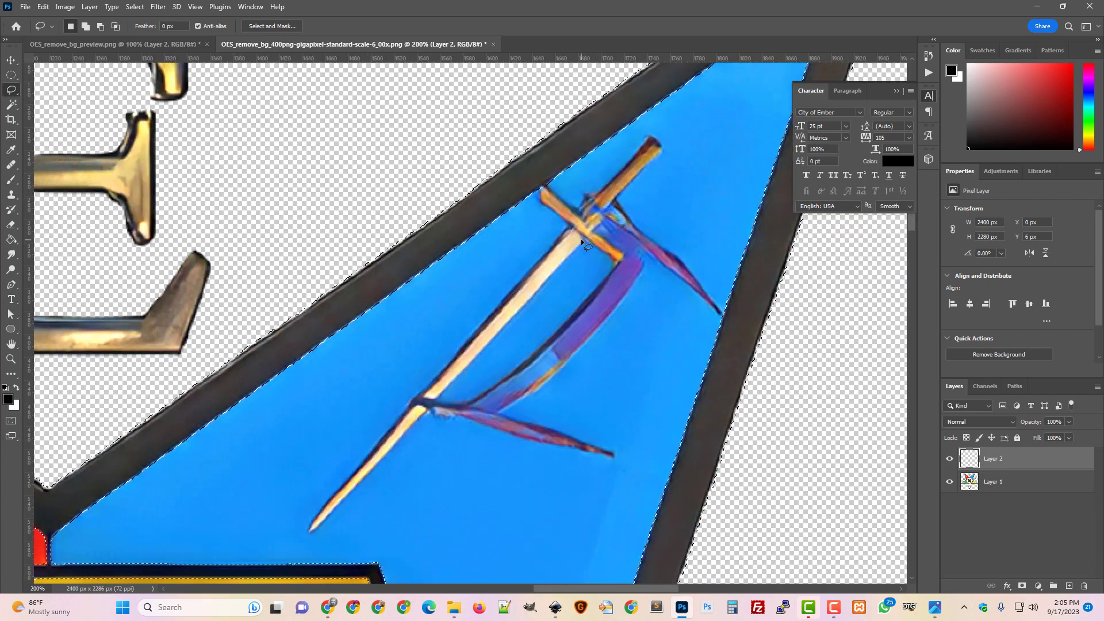
key("ctrl+plus")
key("ctrl+plus")
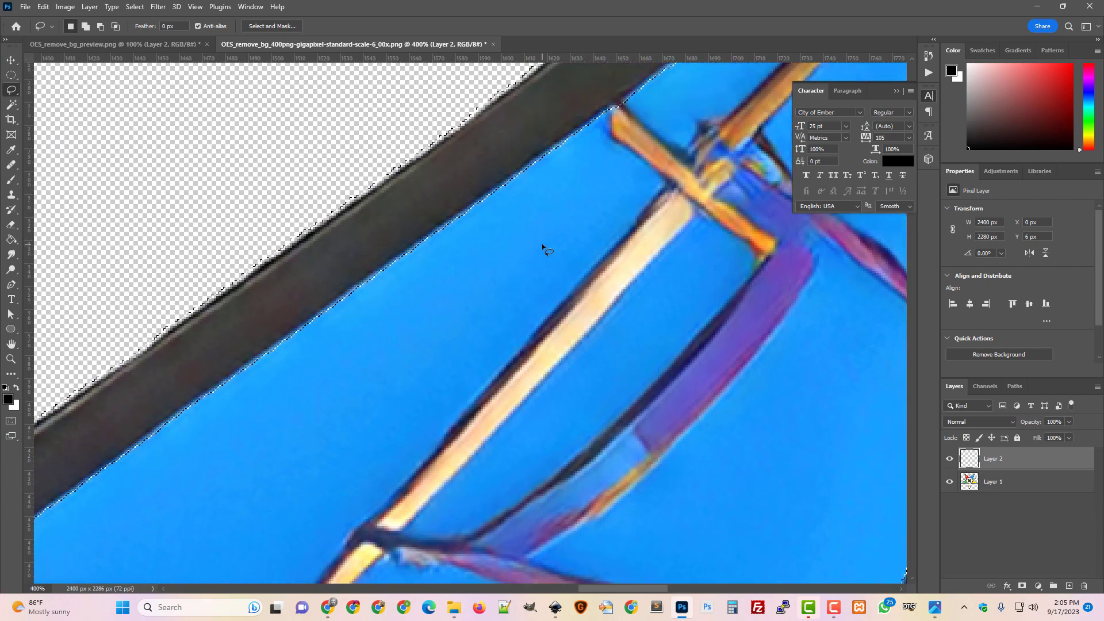
Step: Smooth the outline selection with a sample radius of 4 pixels
scroll(541, 243, "up", 2)
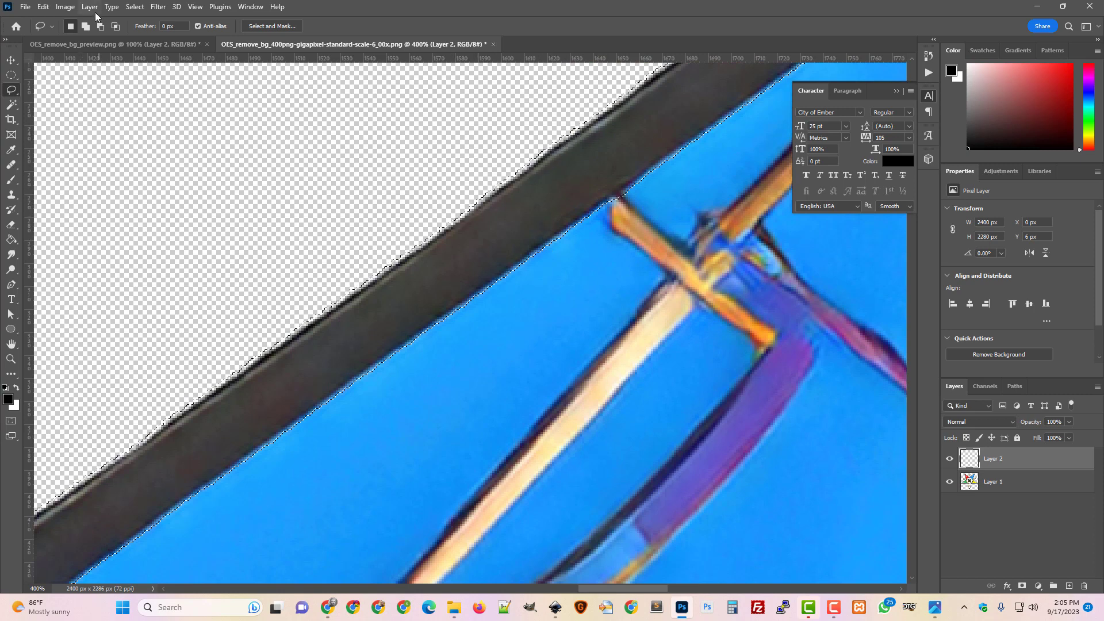
left_click(133, 7)
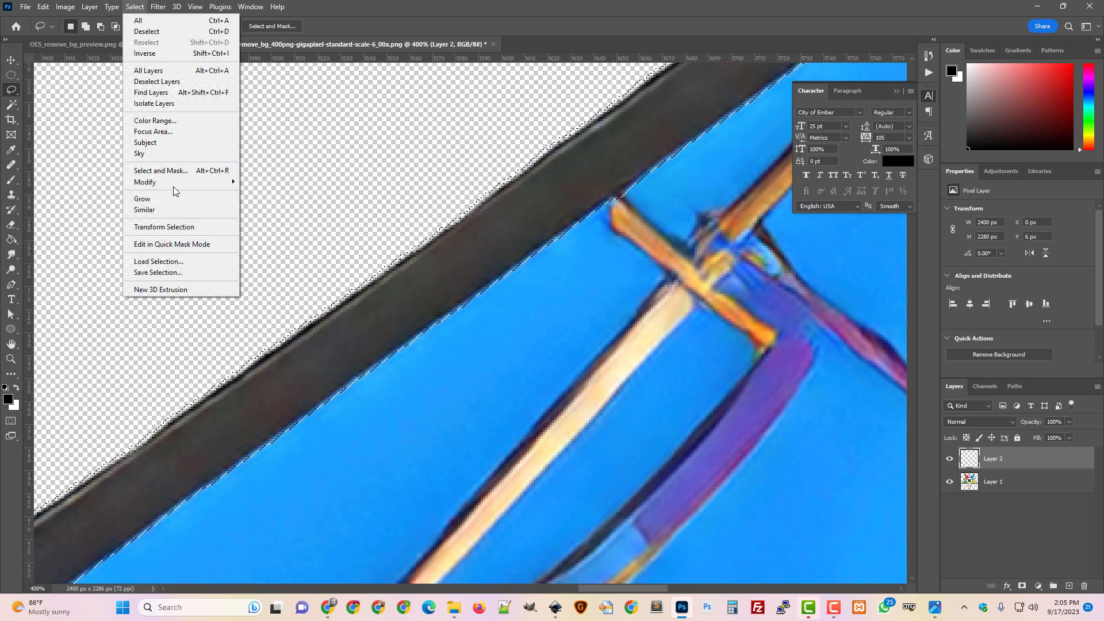
mouse_move(174, 188)
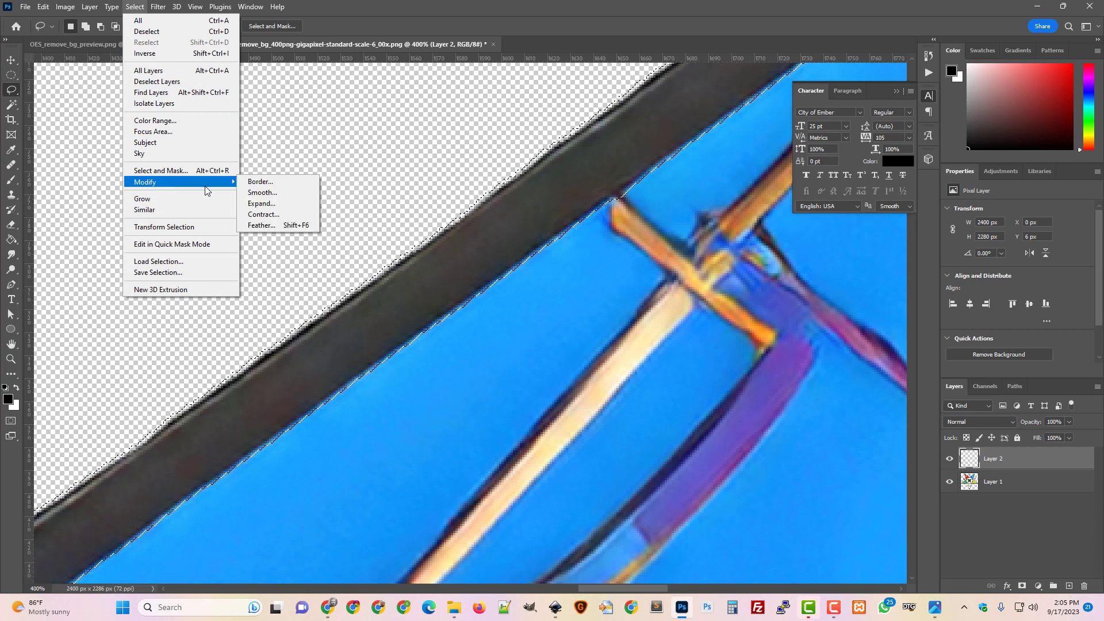
left_click(262, 193)
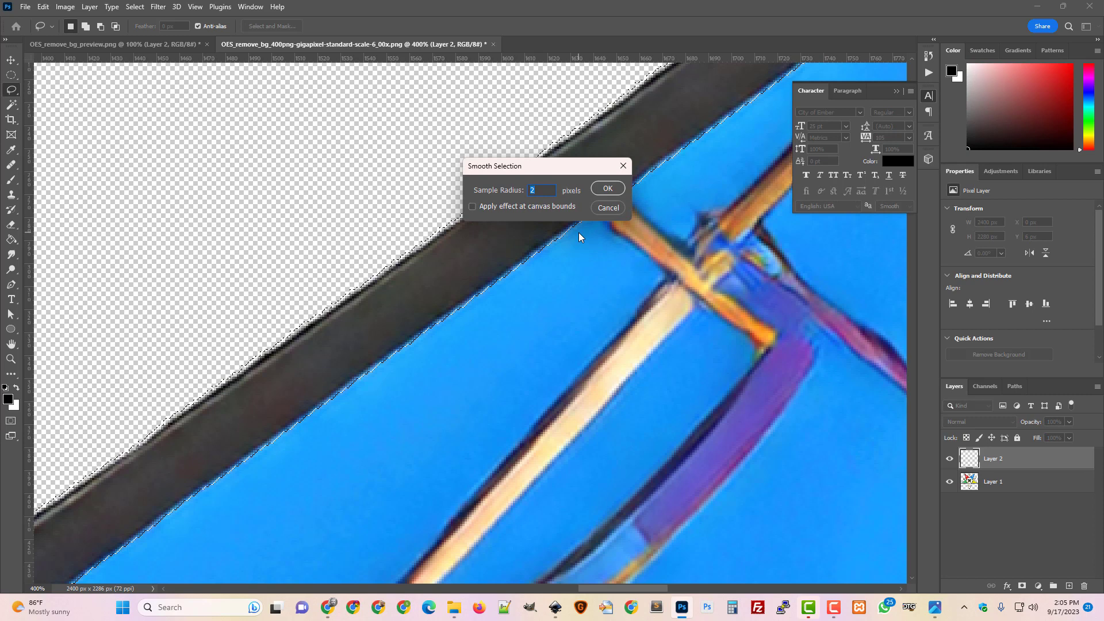
type("4")
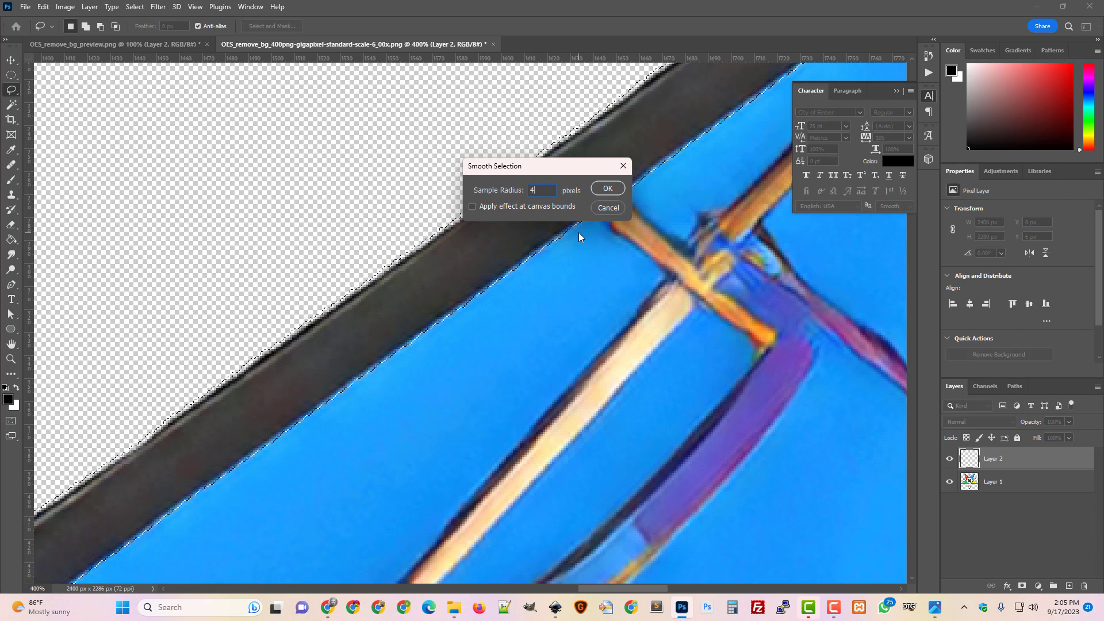
key("Return")
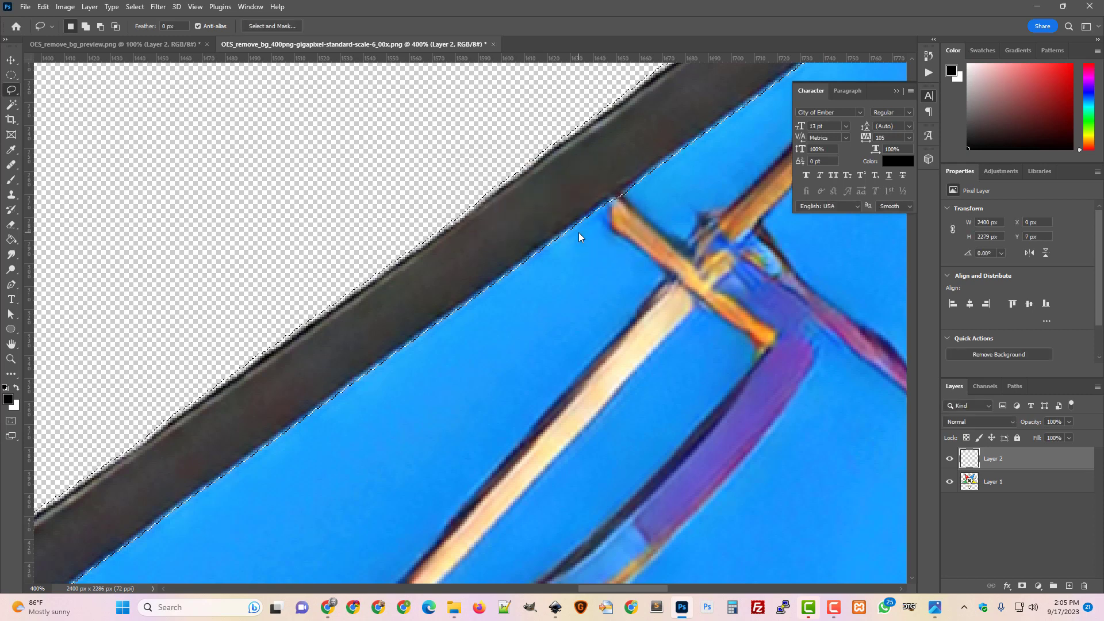
Step: Trim the stray selected patch at the outer tip of the blue arm from the selection with the Lasso tool
scroll(578, 232, "down", 6)
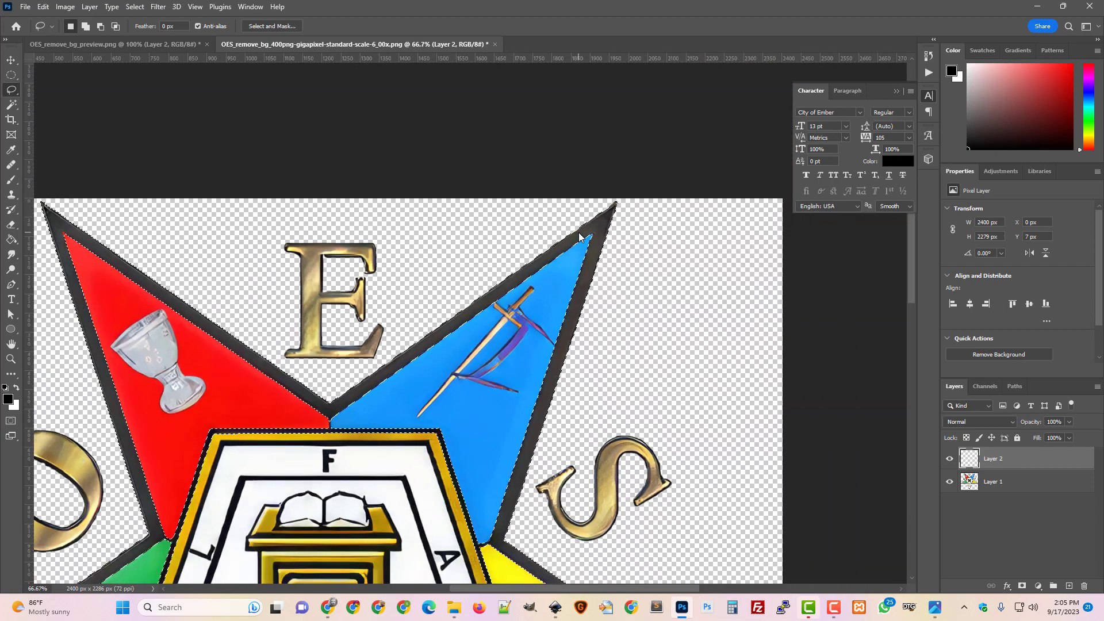
scroll(688, 290, "up", 1)
key("ctrl+plus")
key("ctrl+plus")
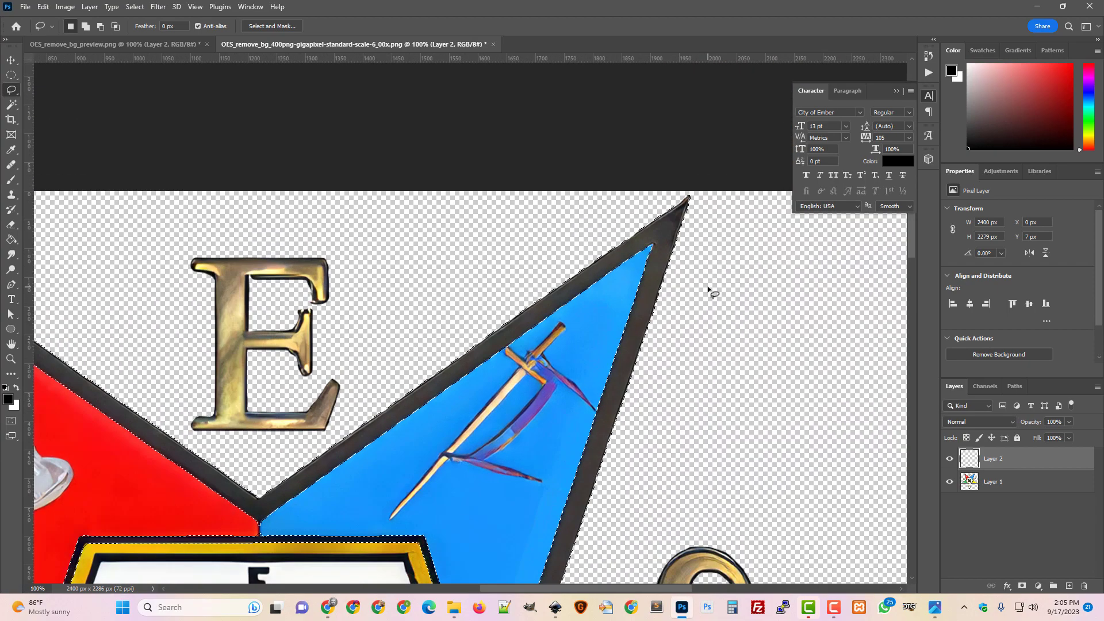
left_click_drag(619, 588, 669, 589)
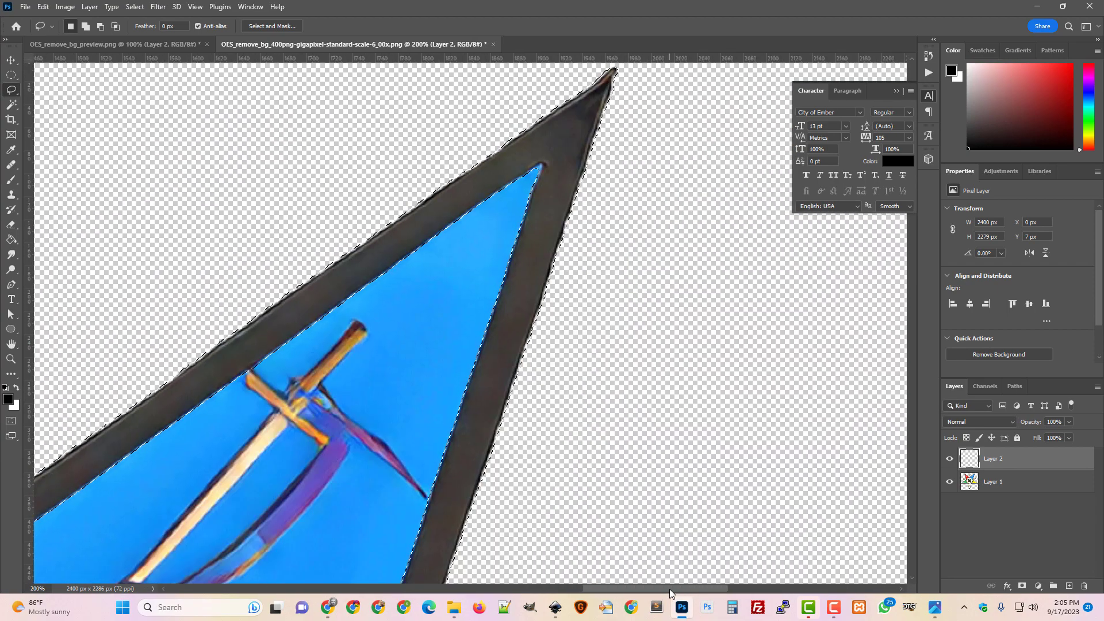
scroll(714, 455, "up", 2)
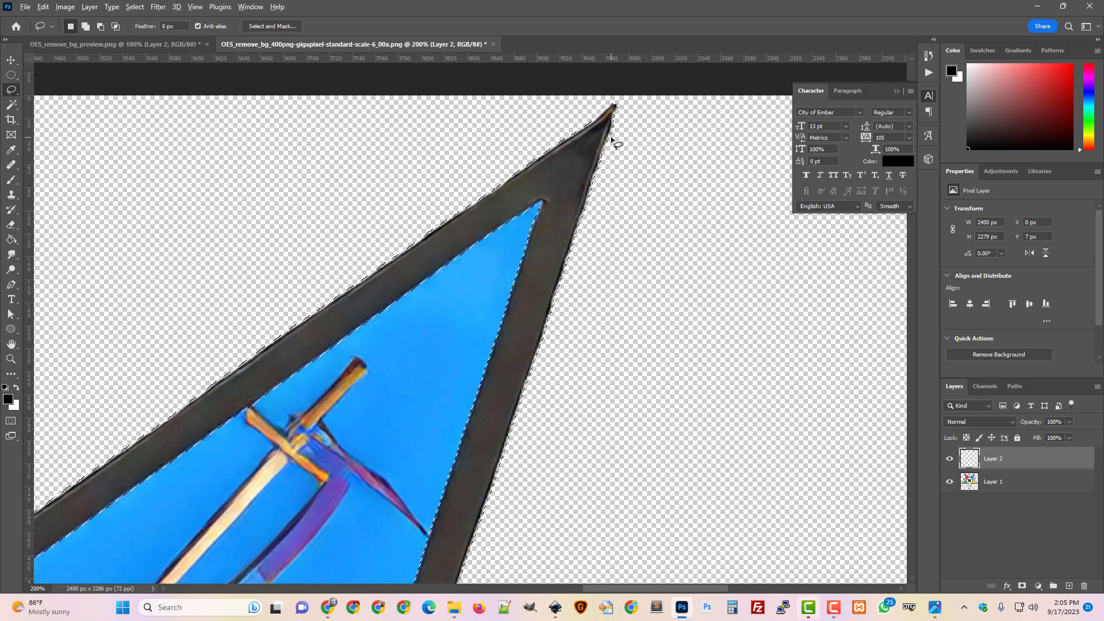
key("alt")
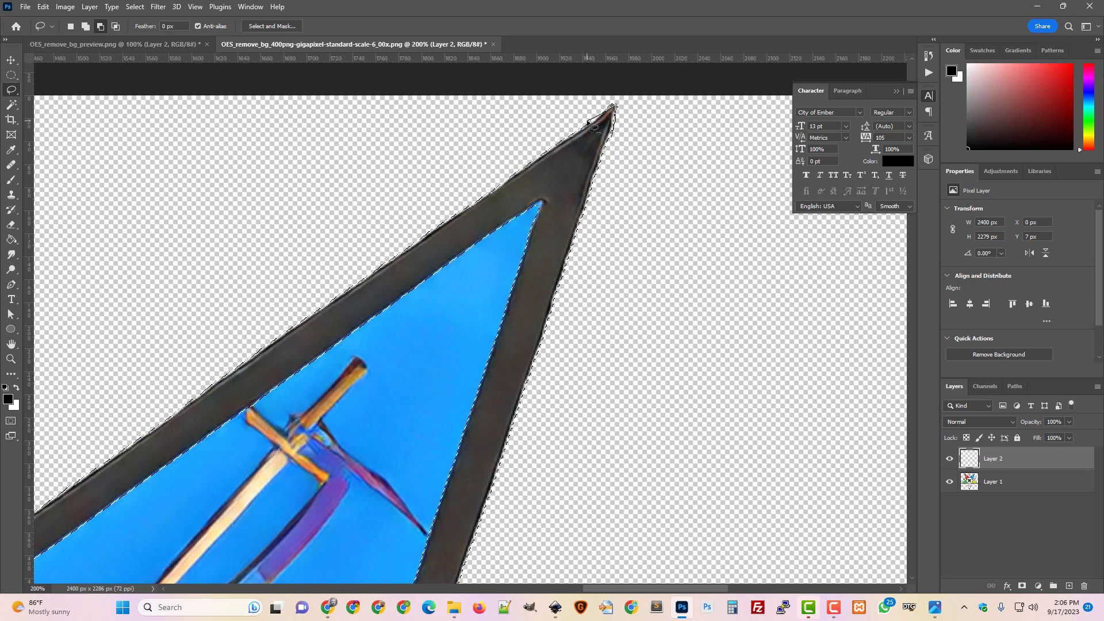
mouse_move(588, 121)
left_mouse_down()
mouse_move(596, 96)
mouse_move(628, 91)
mouse_move(631, 138)
left_mouse_up()
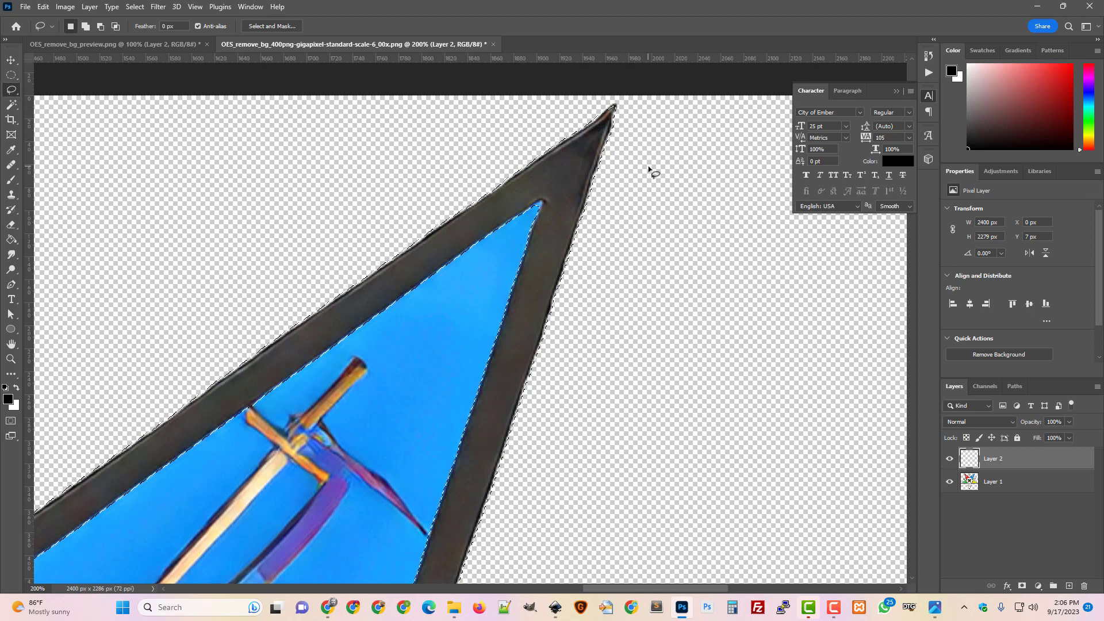
Step: Fill the smoothed outline selection on Layer 2 with black using the Paint Bucket, and hide Layer 1 to inspect the outline's edges
scroll(610, 506, "down", 10)
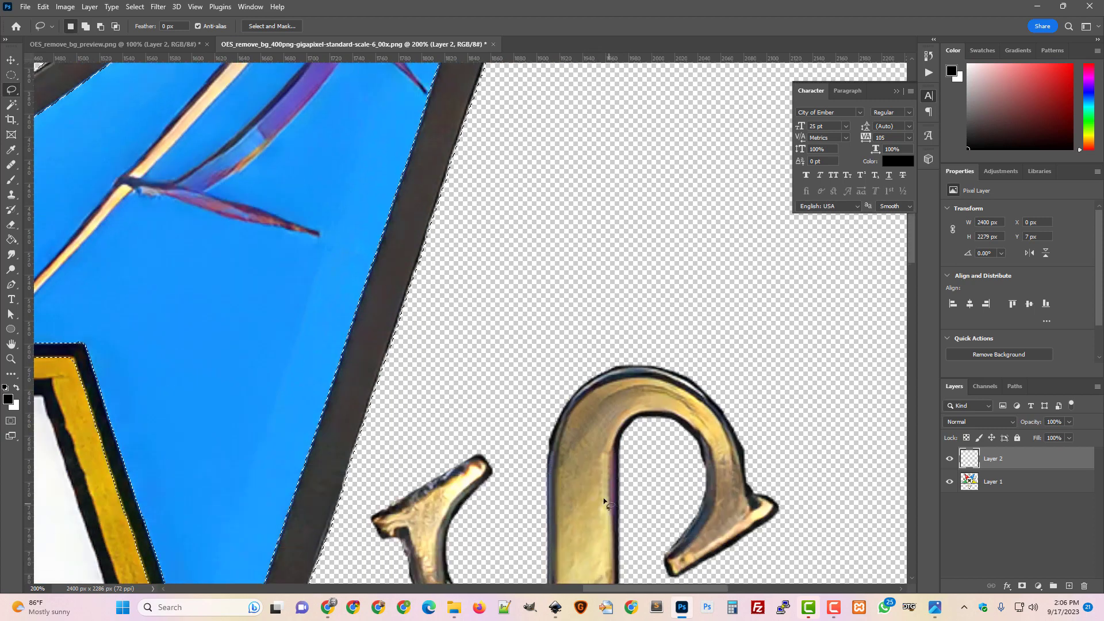
scroll(604, 502, "up", 1)
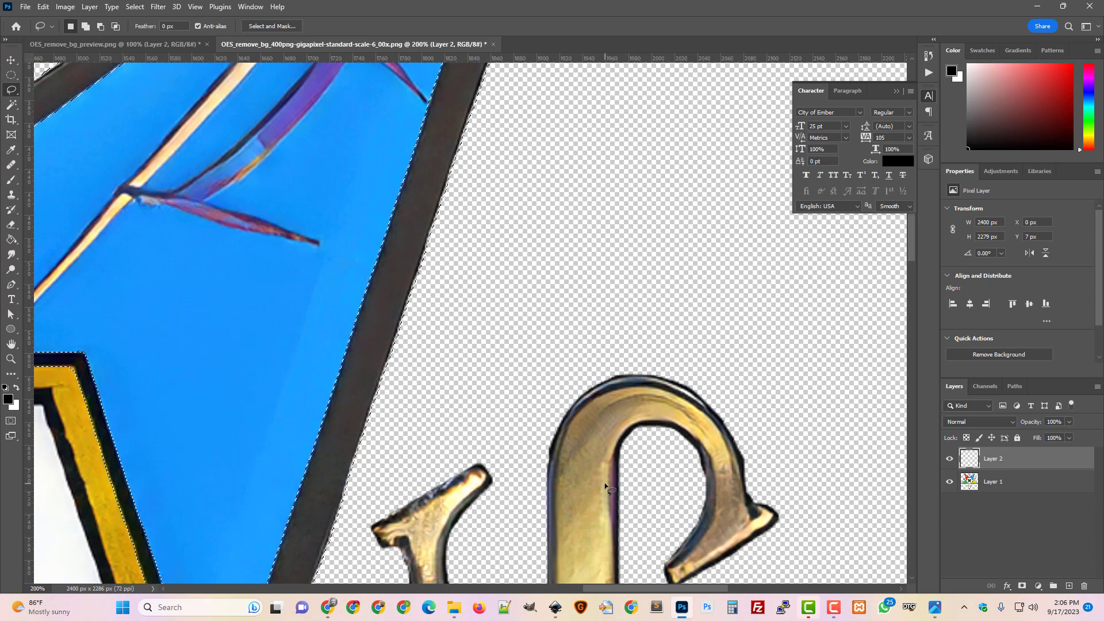
key("ctrl+minus")
key("ctrl+minus")
key("ctrl+minus")
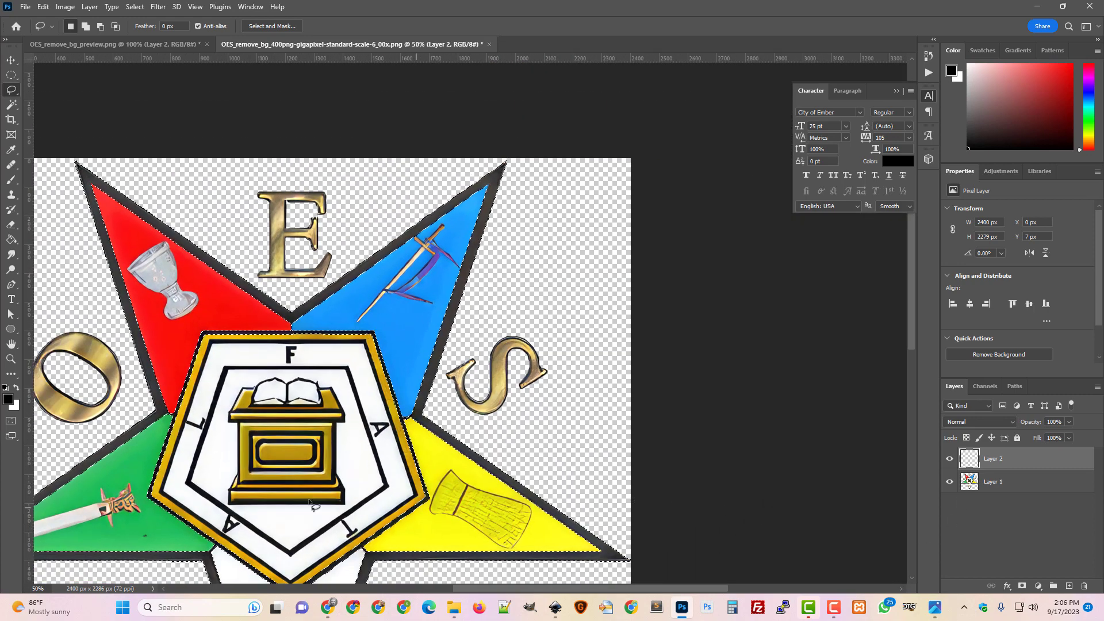
left_click(11, 239)
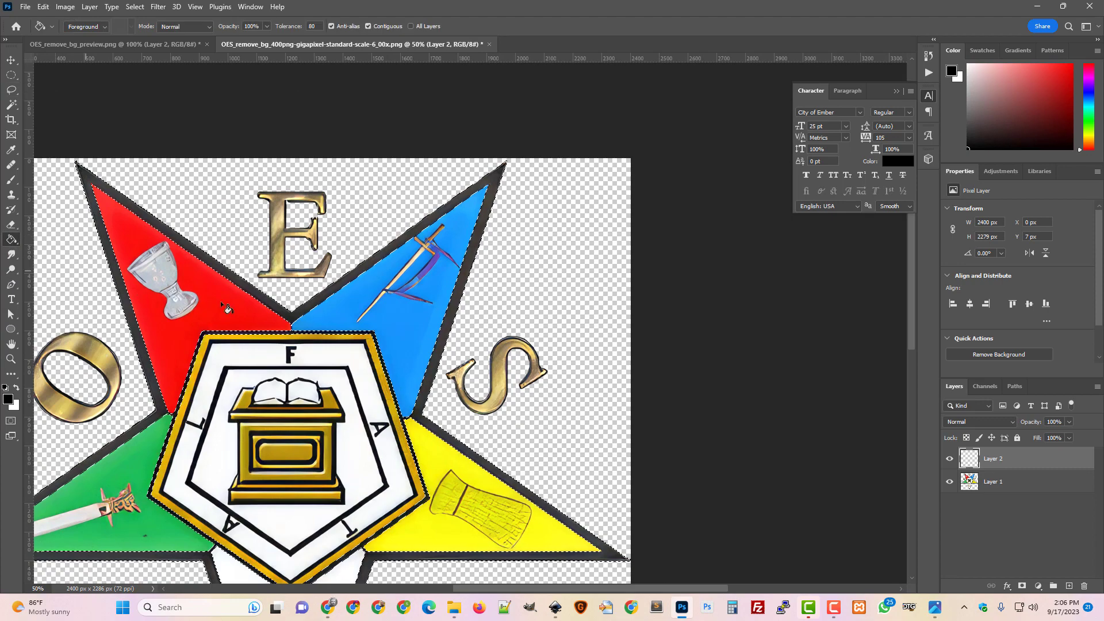
left_click(456, 322)
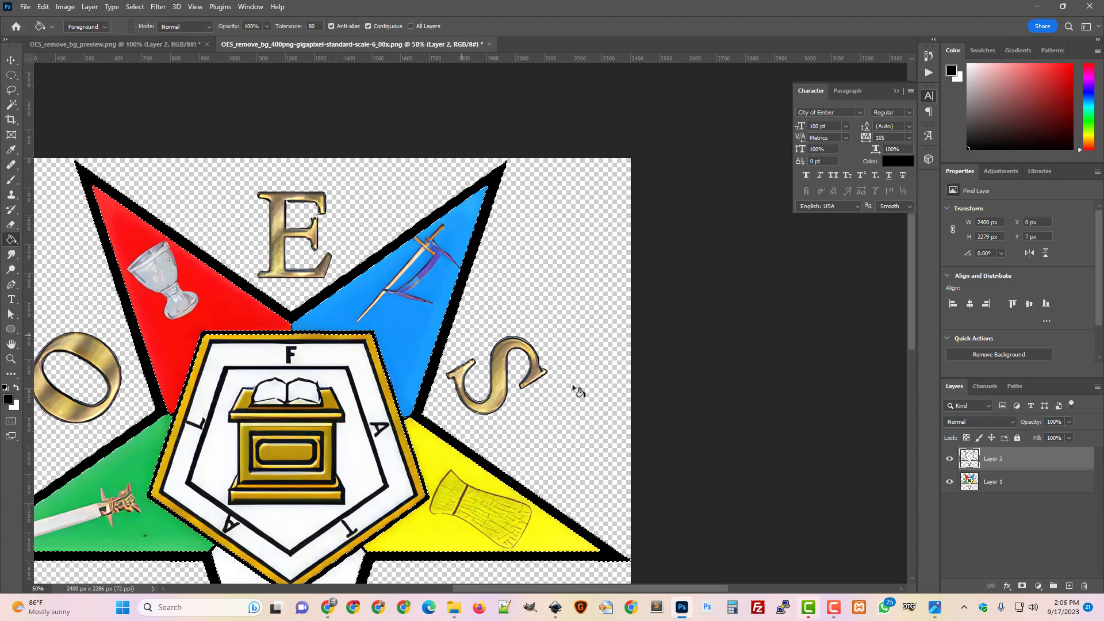
left_click(949, 481)
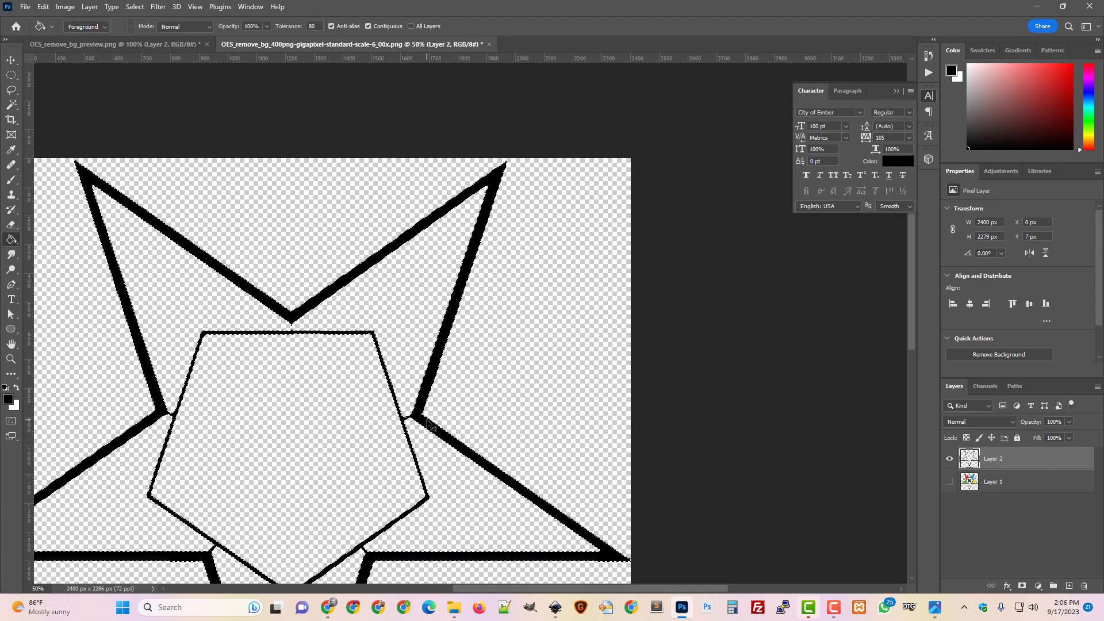
scroll(426, 424, "up", 3)
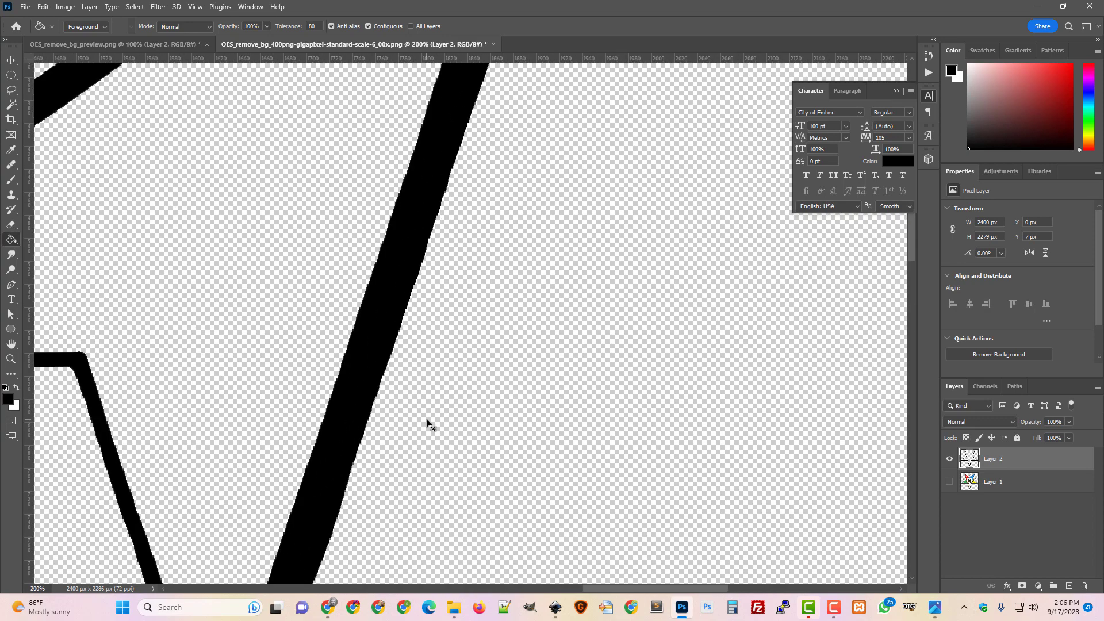
Step: Enlarge the canvas relatively by 50 pixels in both width and height, keeping the artwork centered
scroll(427, 424, "down", 2)
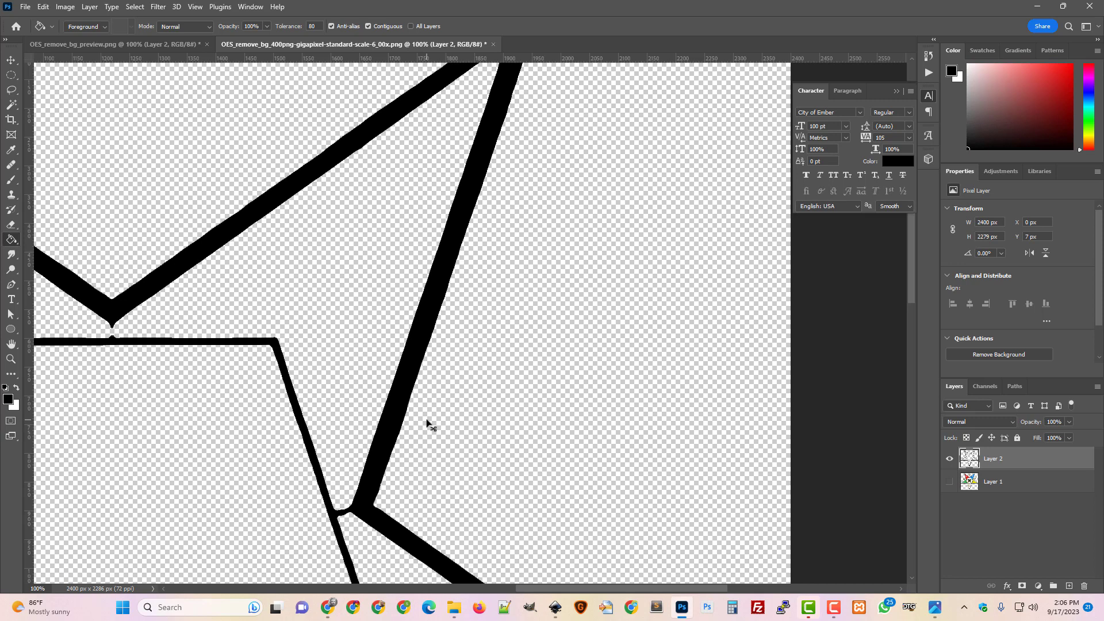
scroll(426, 424, "down", 2)
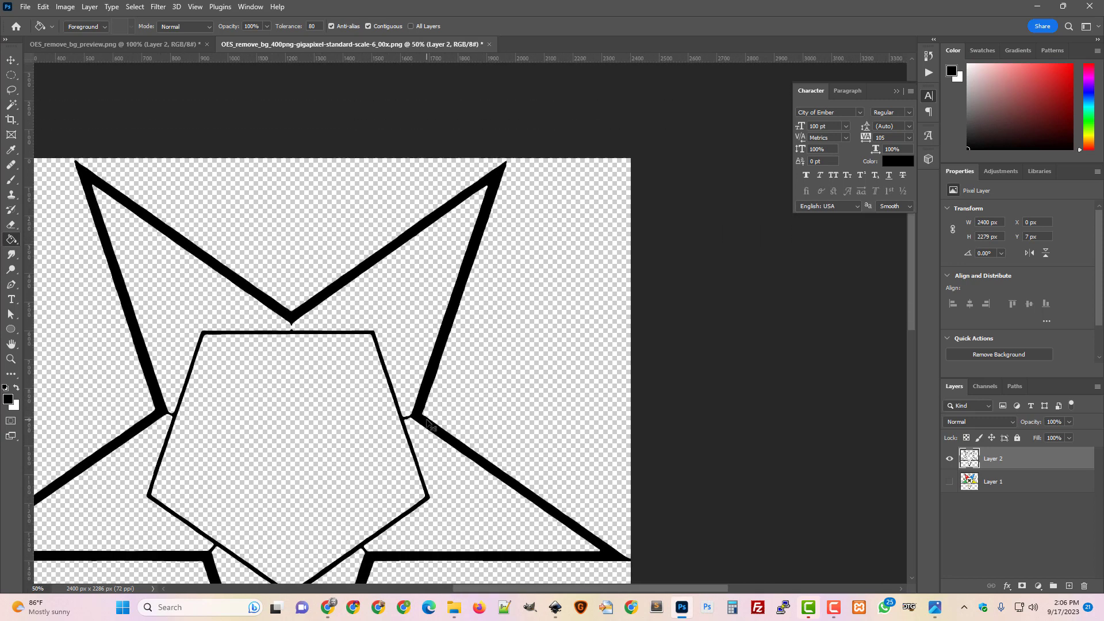
scroll(427, 424, "down", 1)
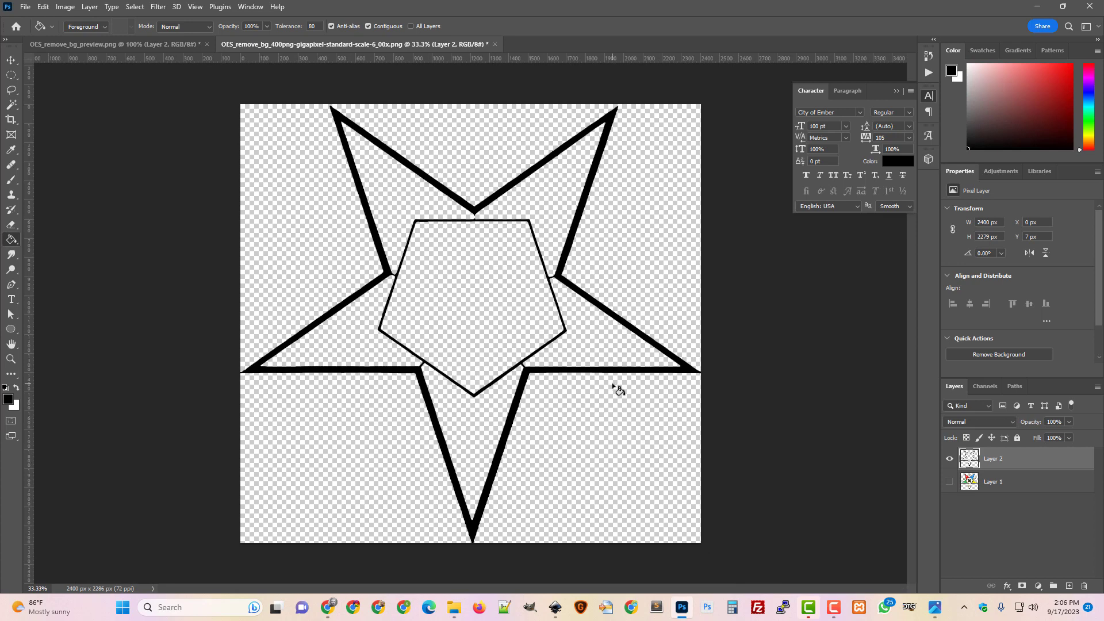
left_click(67, 7)
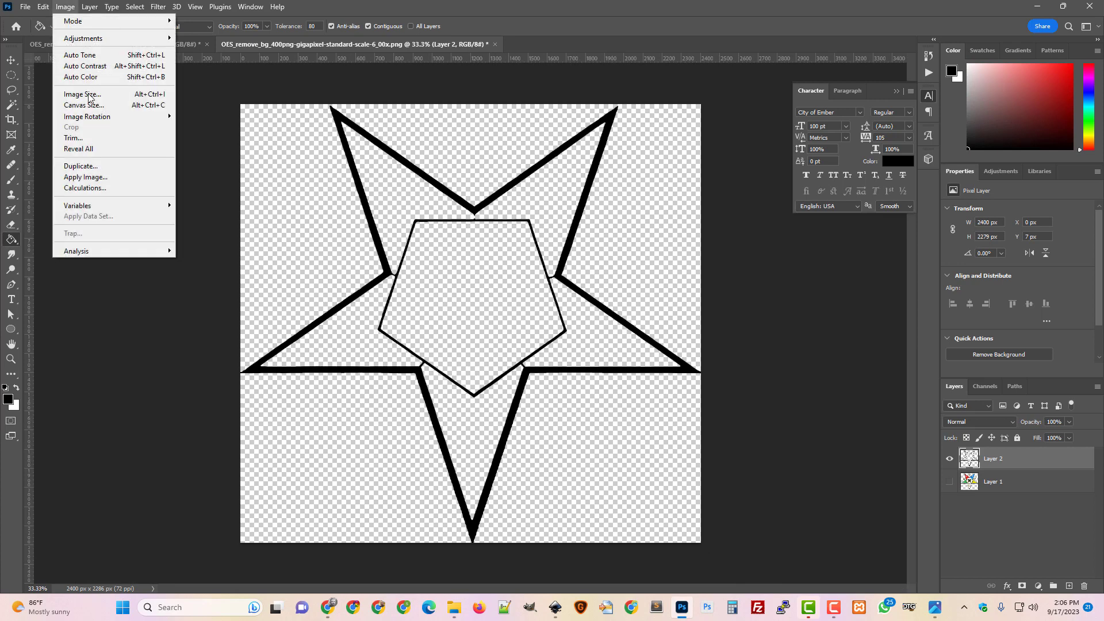
left_click(88, 105)
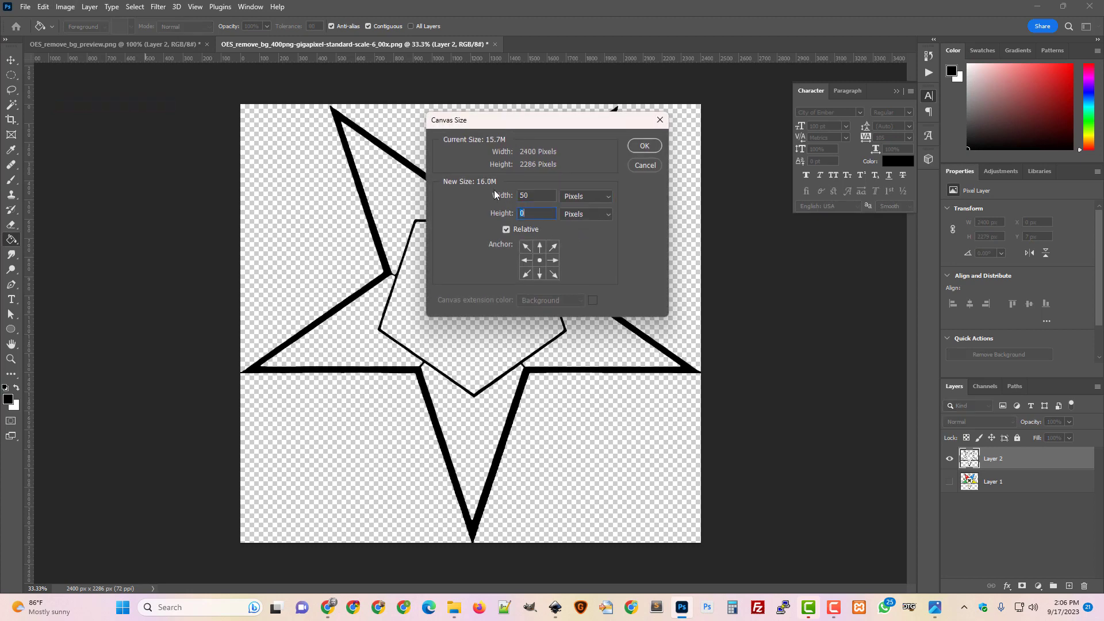
key("Return")
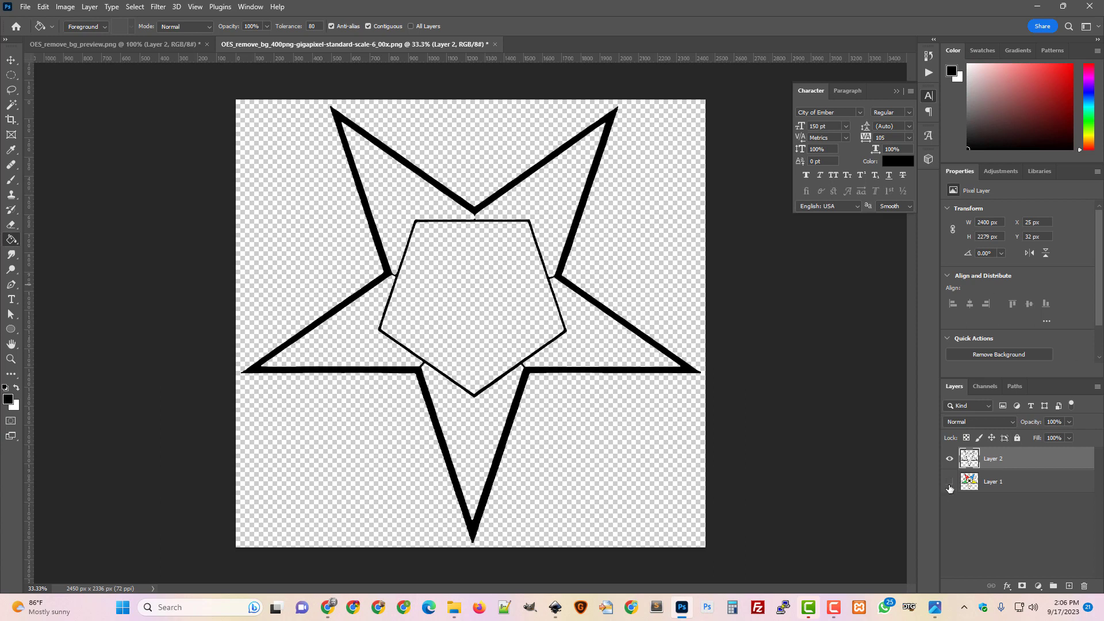
Step: Show Layer 1 again and select the blue arm's background around the sword with the Magic Wand
left_click(950, 481)
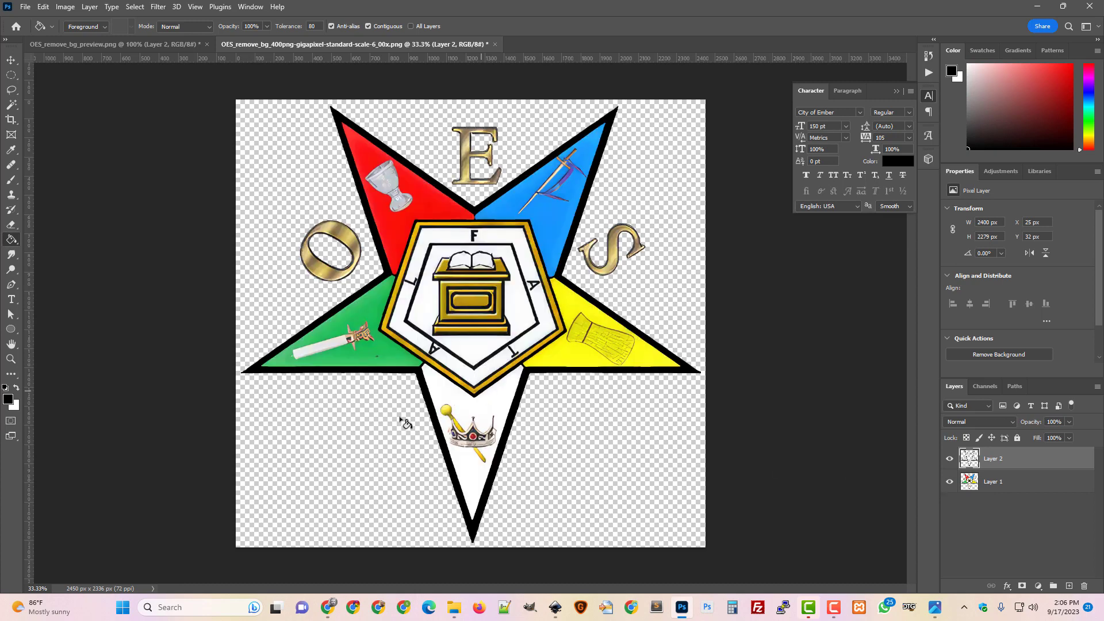
left_click(12, 104)
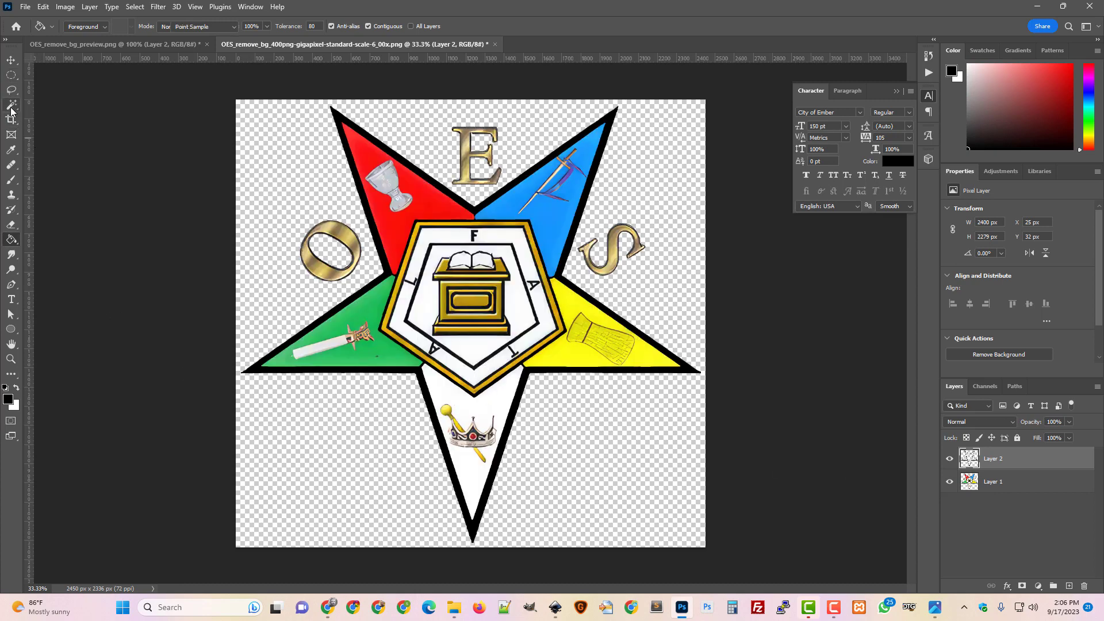
key("ctrl+plus")
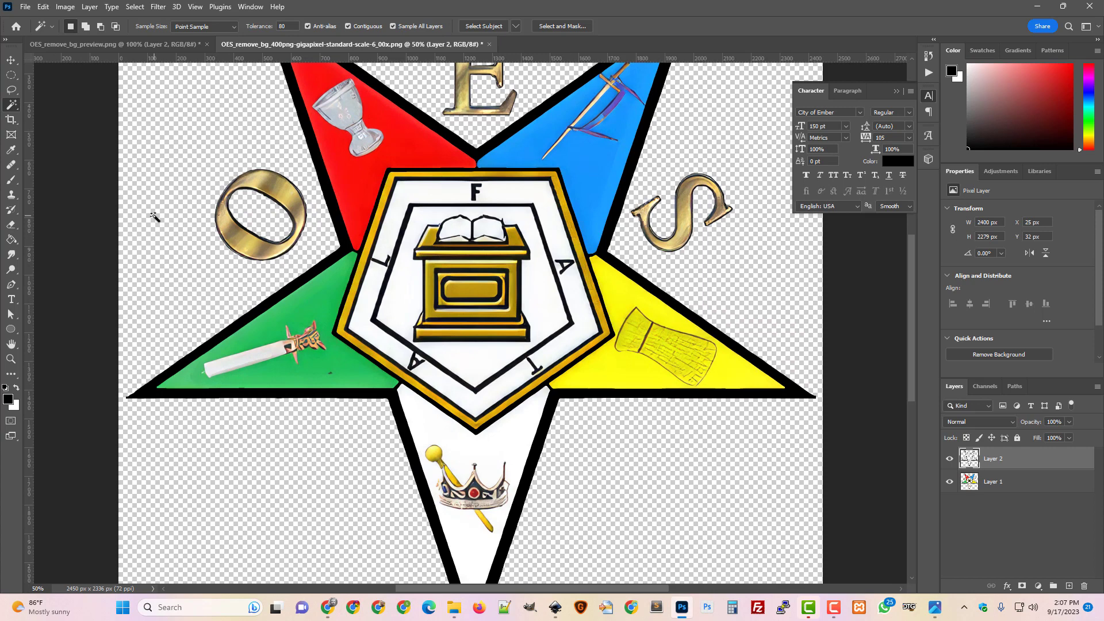
scroll(621, 197, "up", 2)
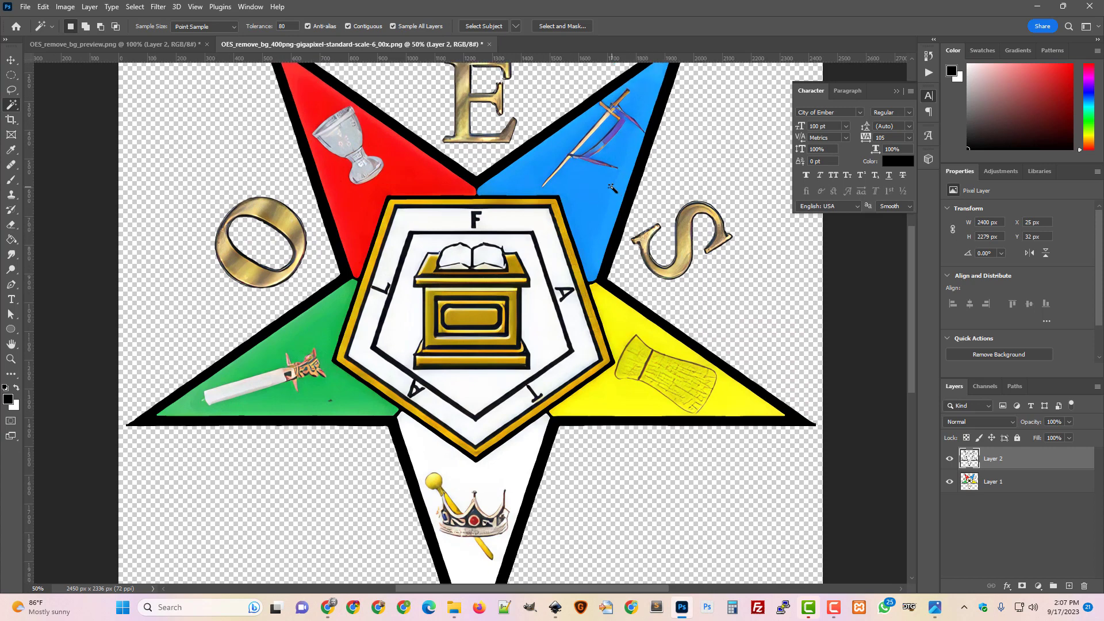
left_click(611, 188)
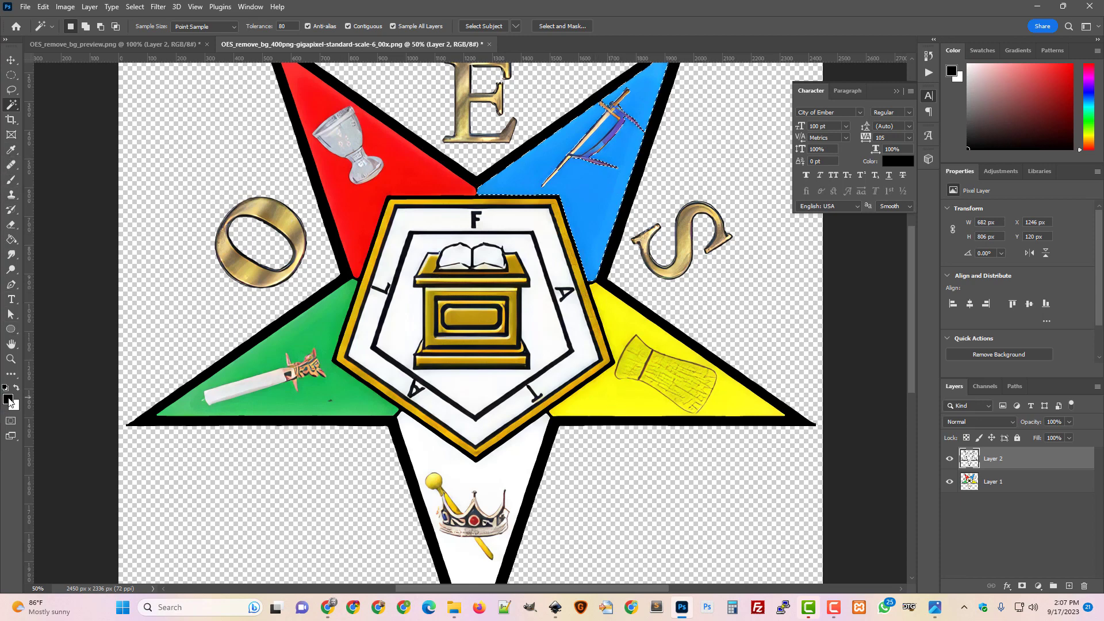
Step: Fill the blue arm's selection on a new layer with the sampled blue 1896fe using the Paint Bucket, and deselect
left_click(8, 400)
left_click(585, 185)
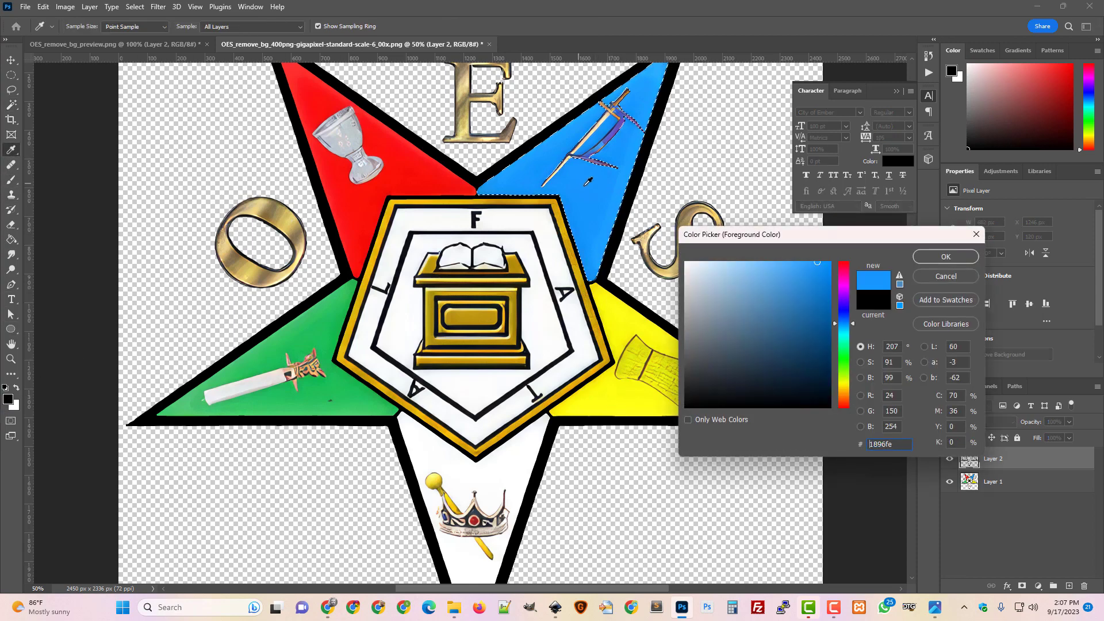
left_click(937, 257)
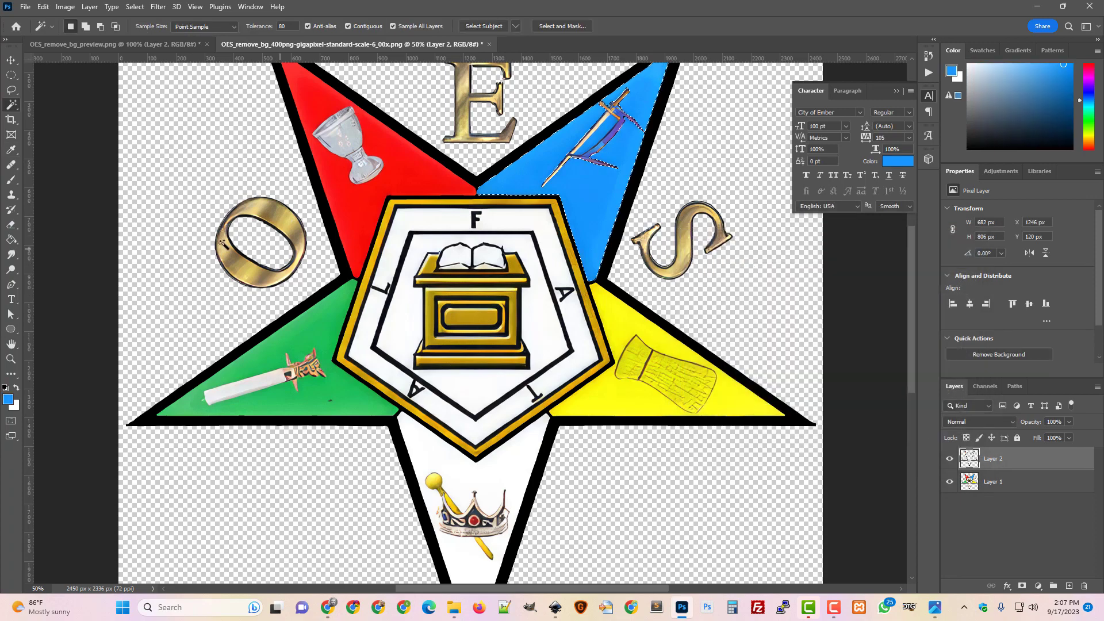
left_click(11, 239)
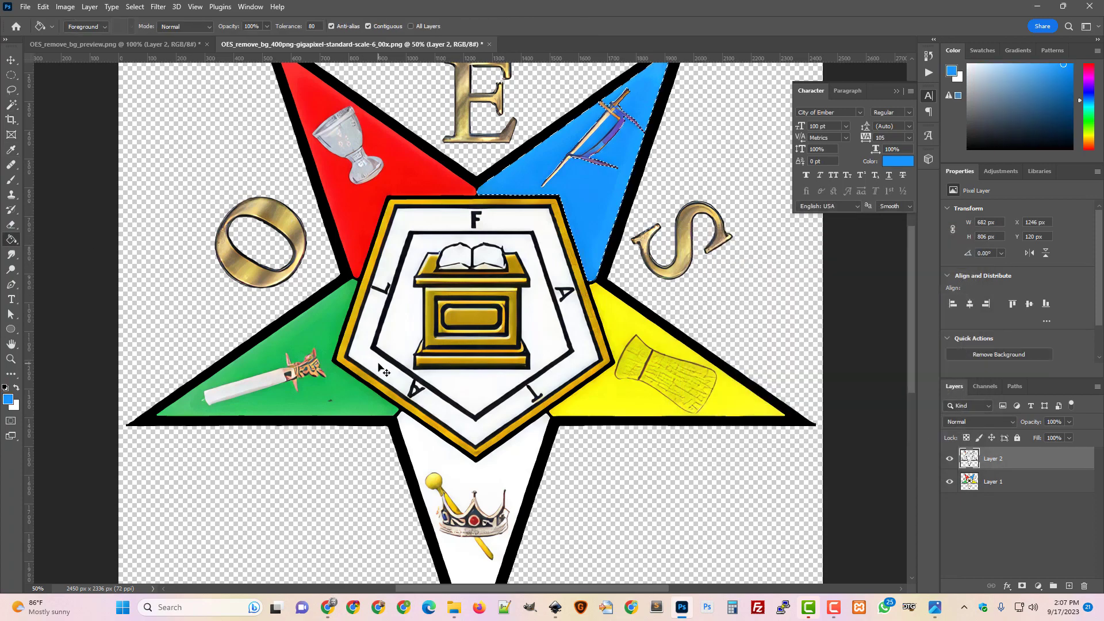
key("ctrl+shift+n")
key("Return")
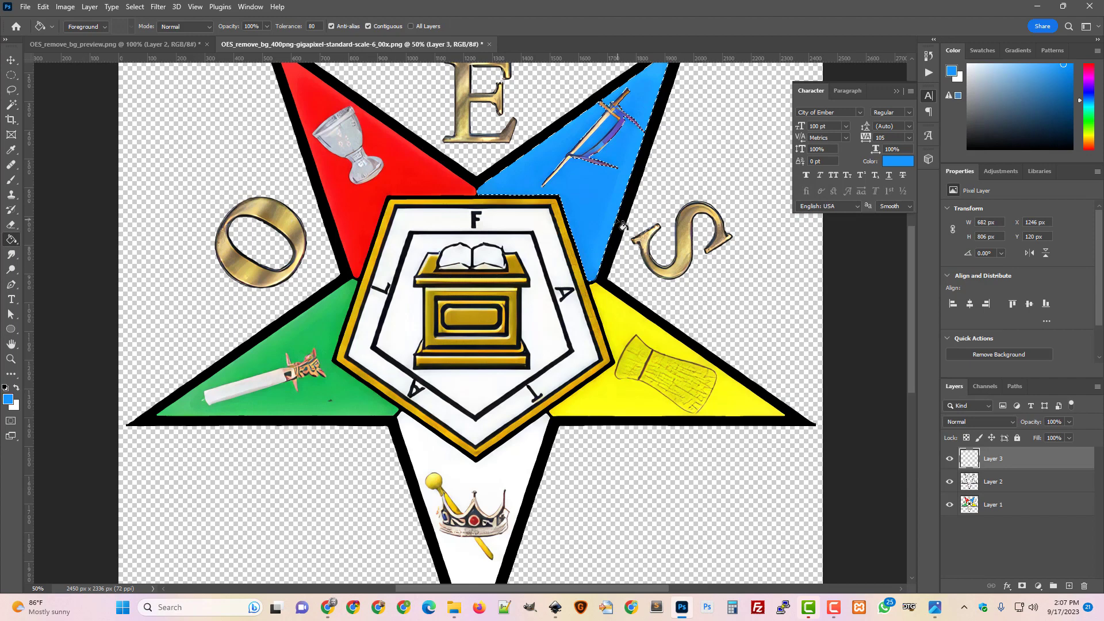
left_click(595, 197)
key("ctrl+d")
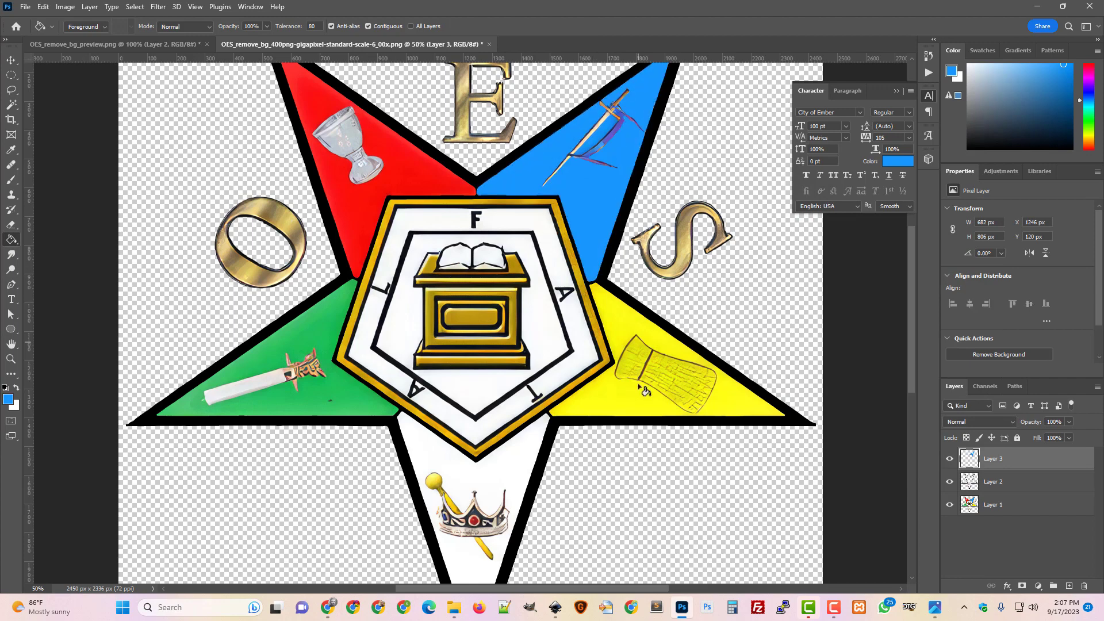
Step: Select the green arm's background with the Magic Wand and sample its green as the foreground color
left_click(11, 105)
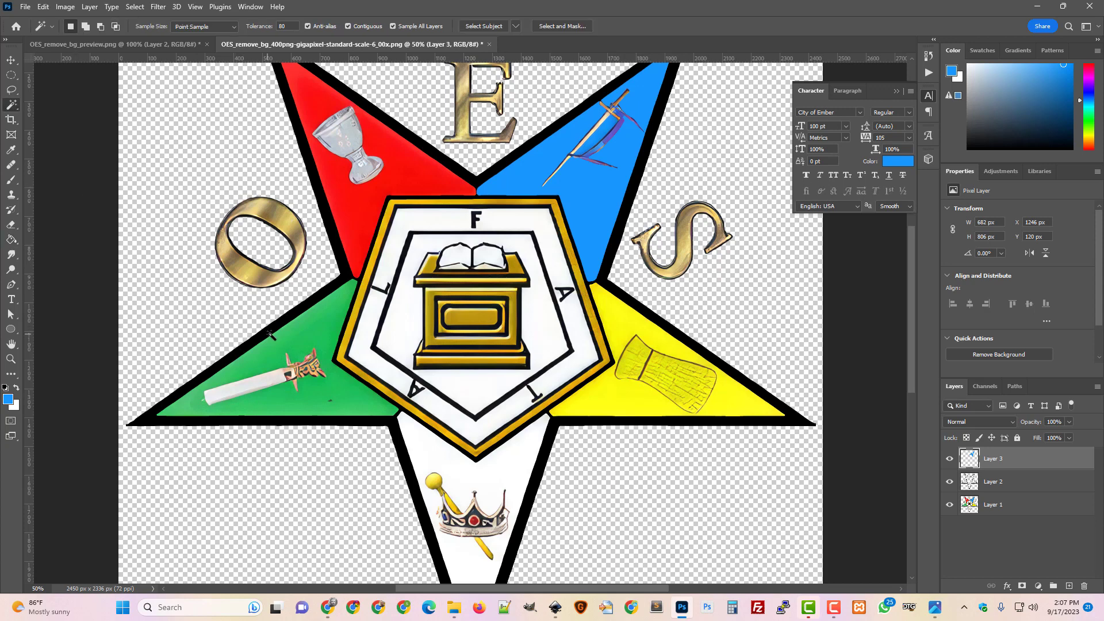
left_click(291, 340)
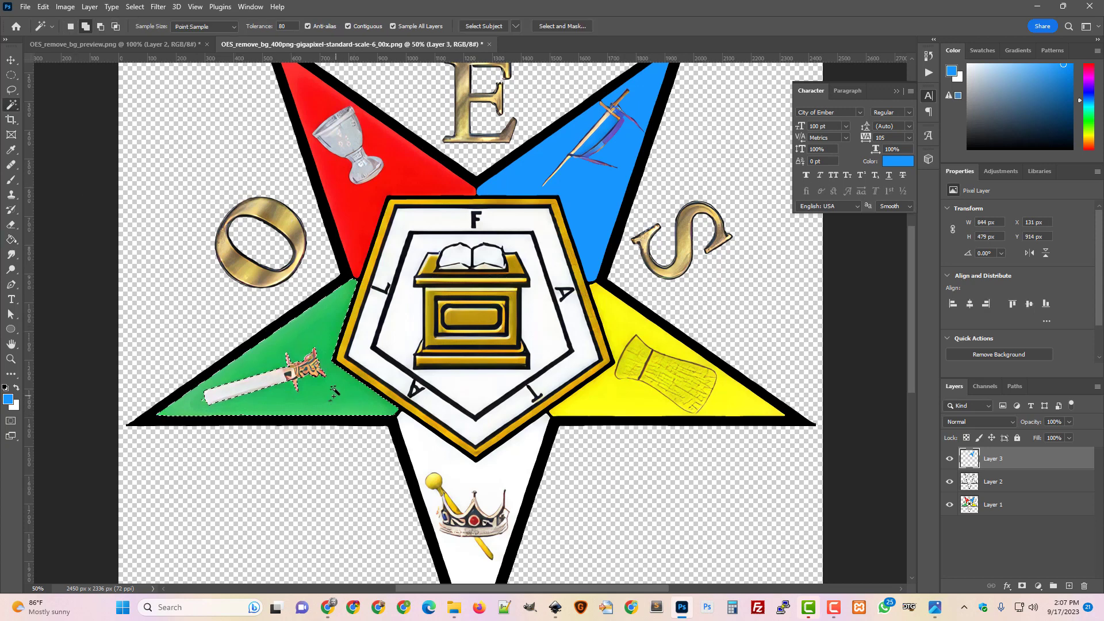
left_click(11, 239)
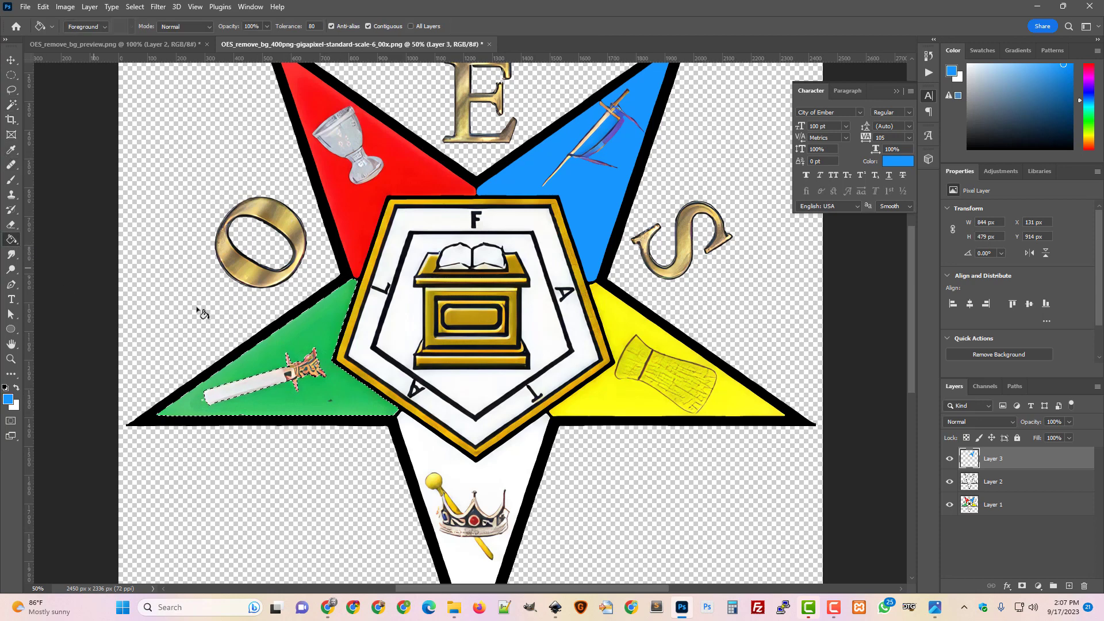
left_click(340, 390, "alt")
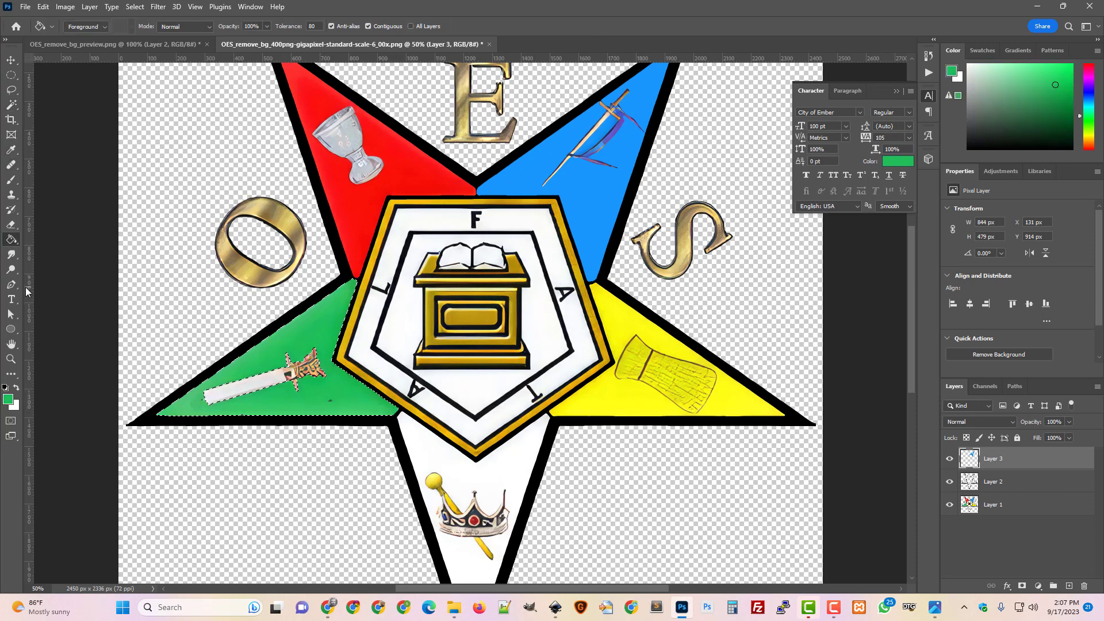
Step: Fill the green arm's selection on a new layer with the sampled green, and deselect
key("ctrl+shift+n")
key("Return")
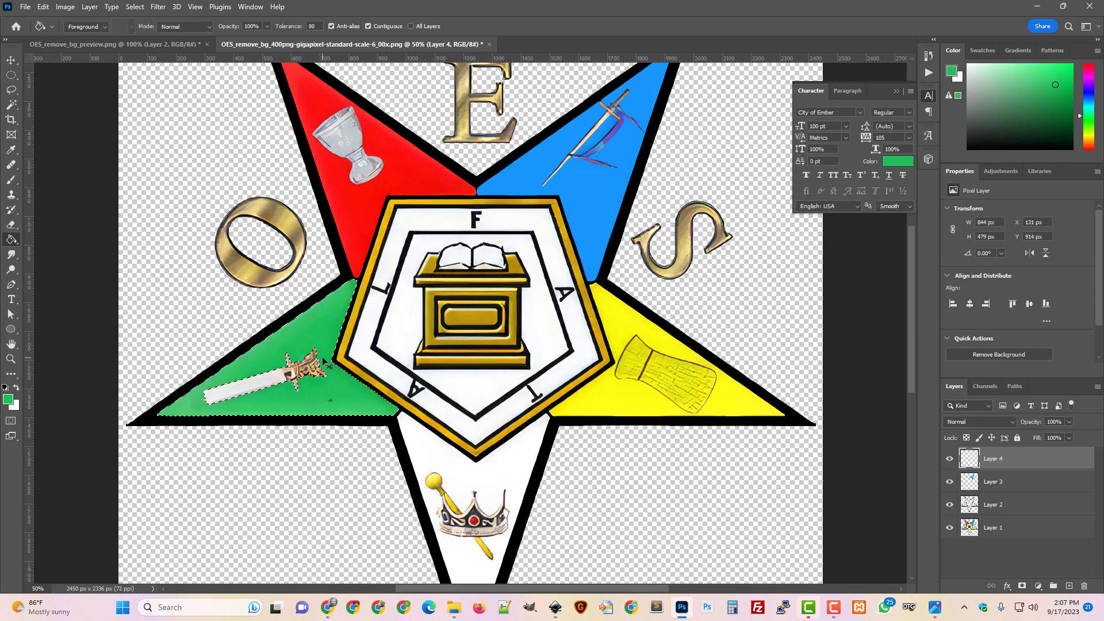
left_click(338, 394)
scroll(527, 386, "up", 1)
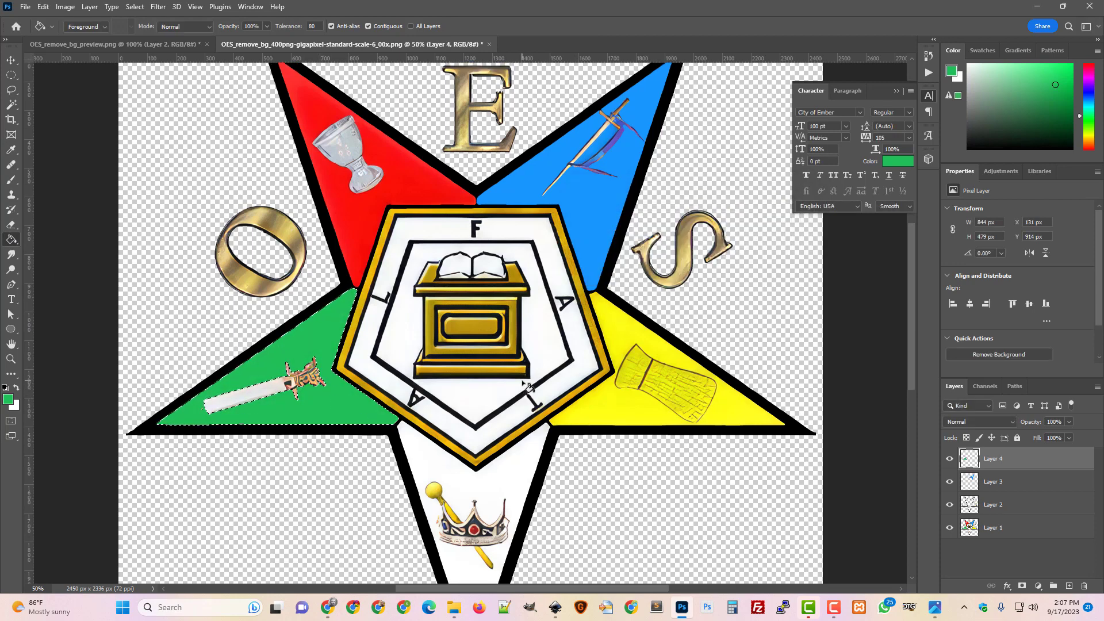
scroll(528, 386, "up", 4)
scroll(529, 388, "down", 8)
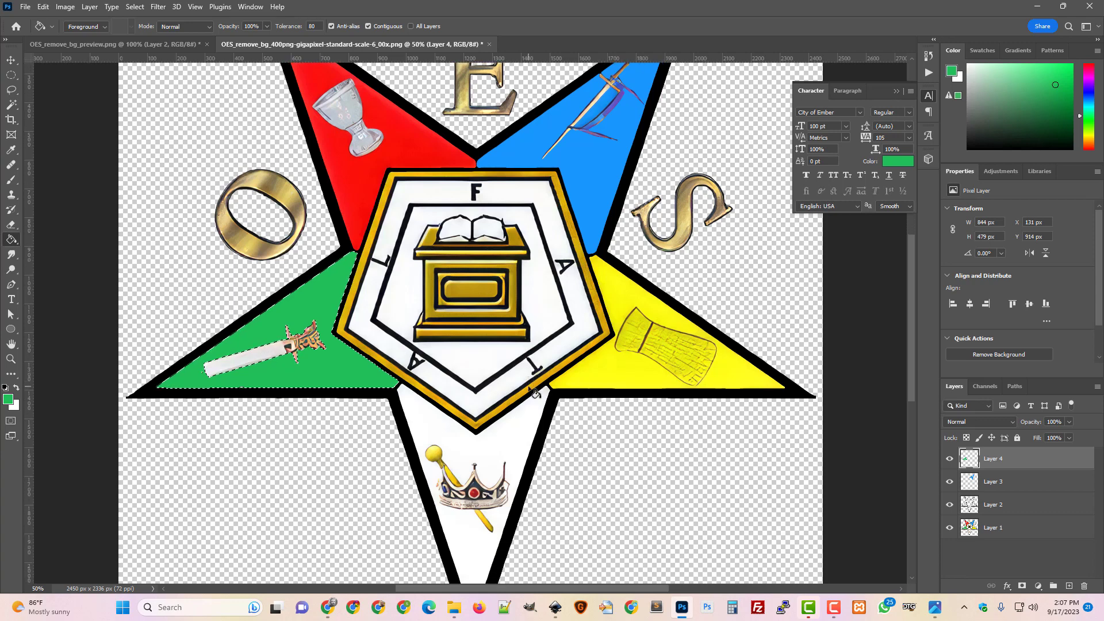
scroll(533, 394, "down", 2)
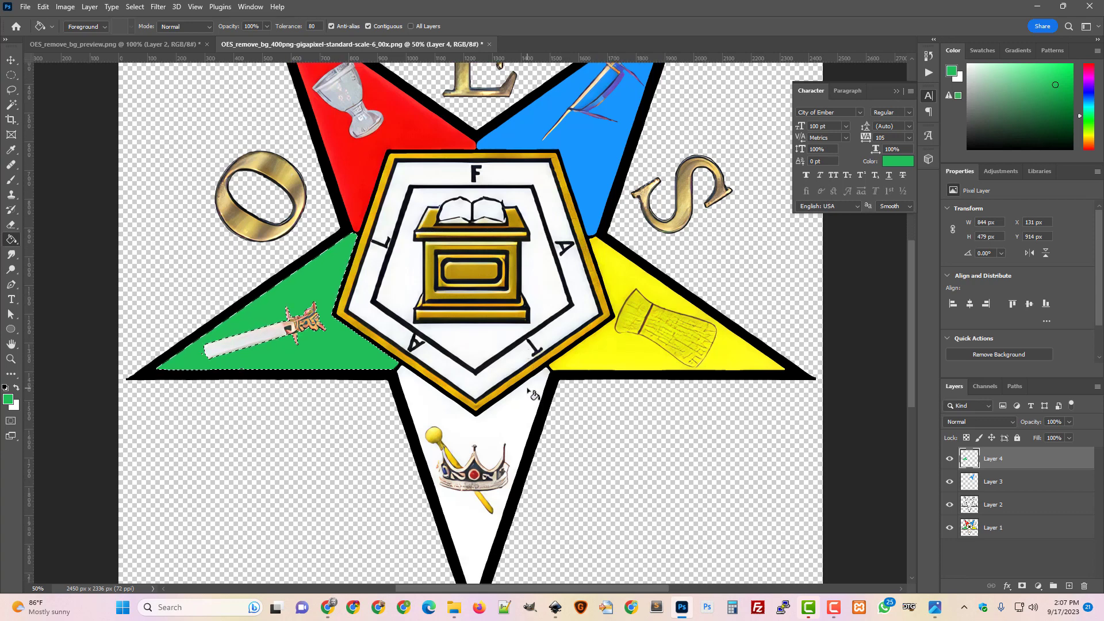
key("ctrl+d")
key("ctrl+minus")
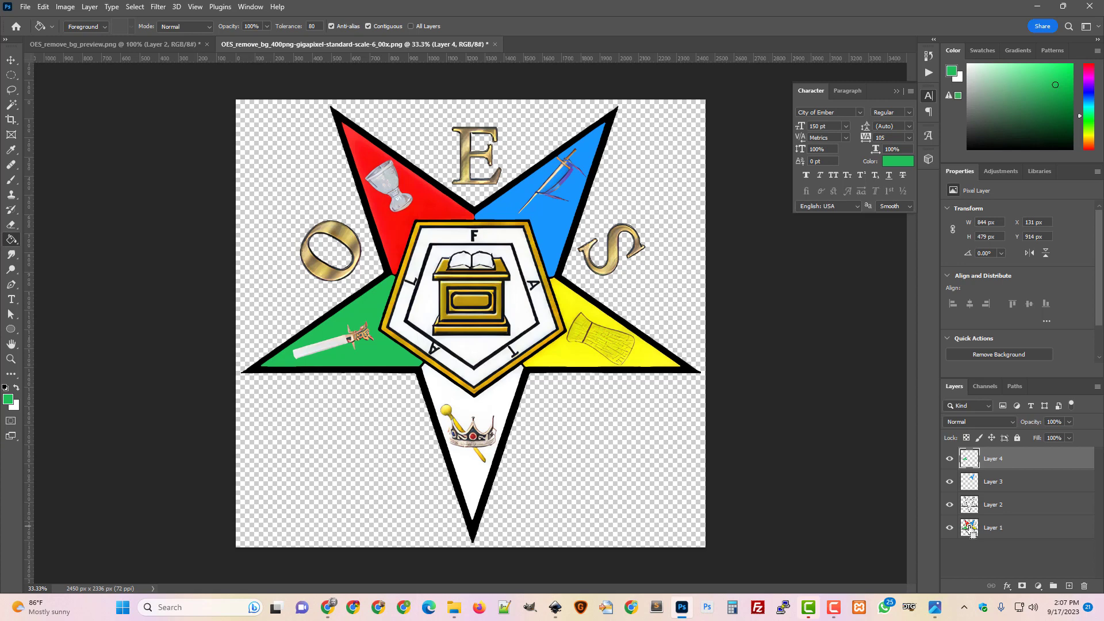
Step: Add a new layer beneath Layer 1 and fill the whole layer with white as the logo's background
left_click(969, 528, "ctrl")
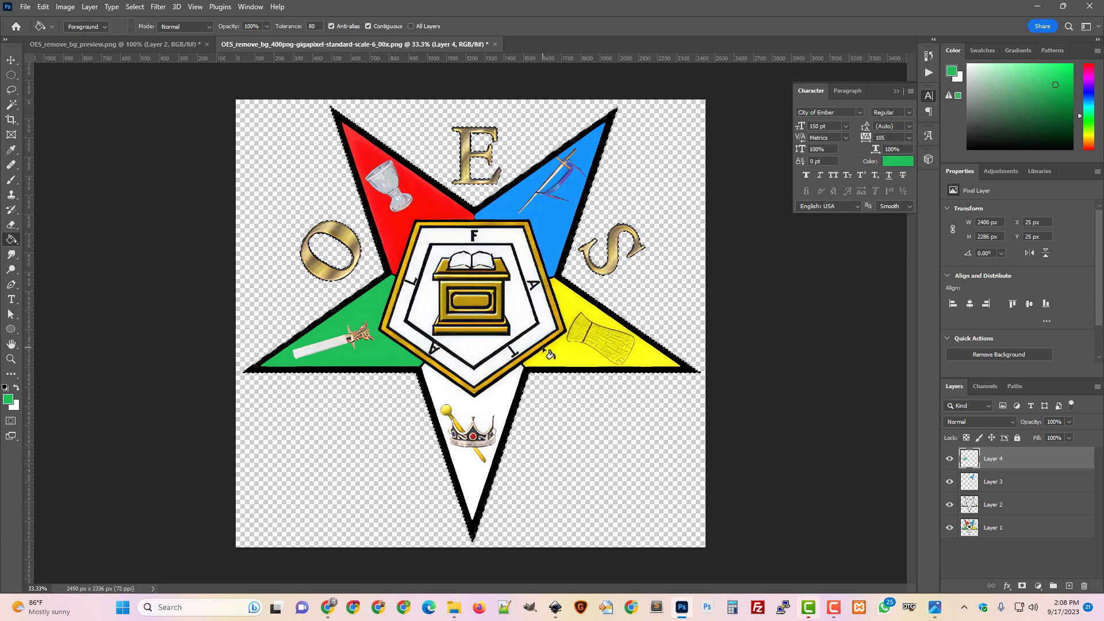
key("ctrl+shift+n")
key("Return")
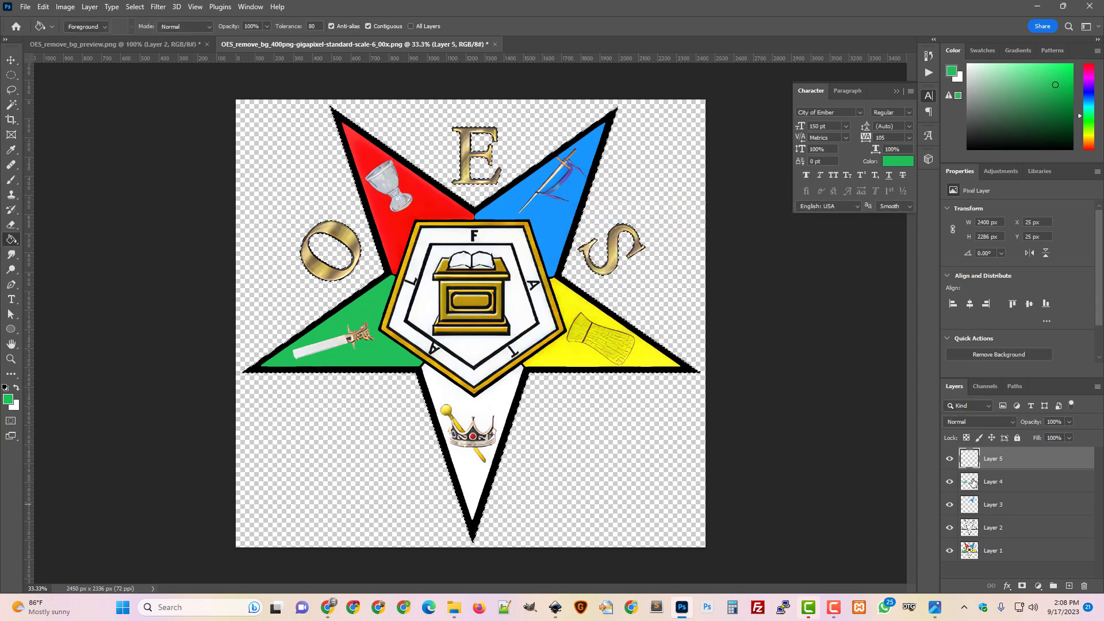
left_click_drag(1007, 463, 1018, 571)
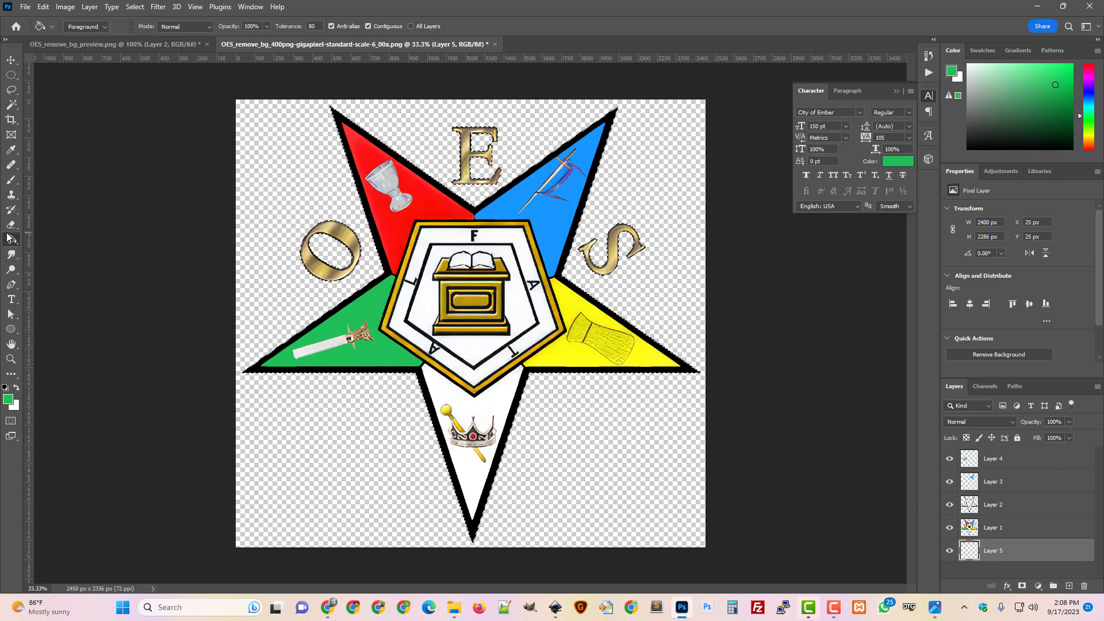
left_click(7, 387)
left_click(16, 388)
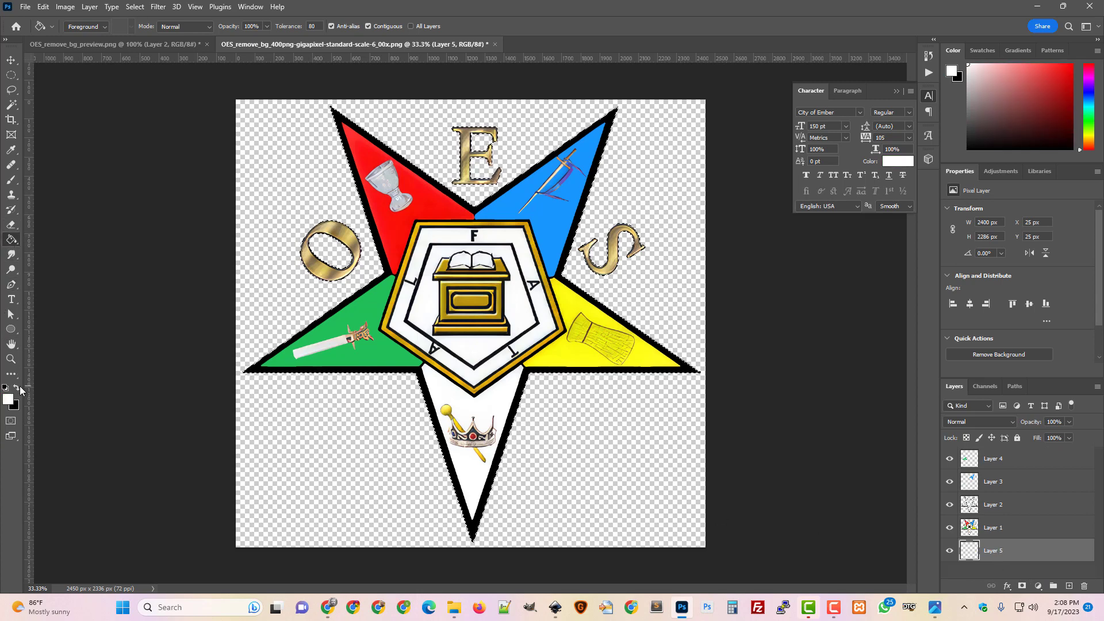
left_click(644, 469)
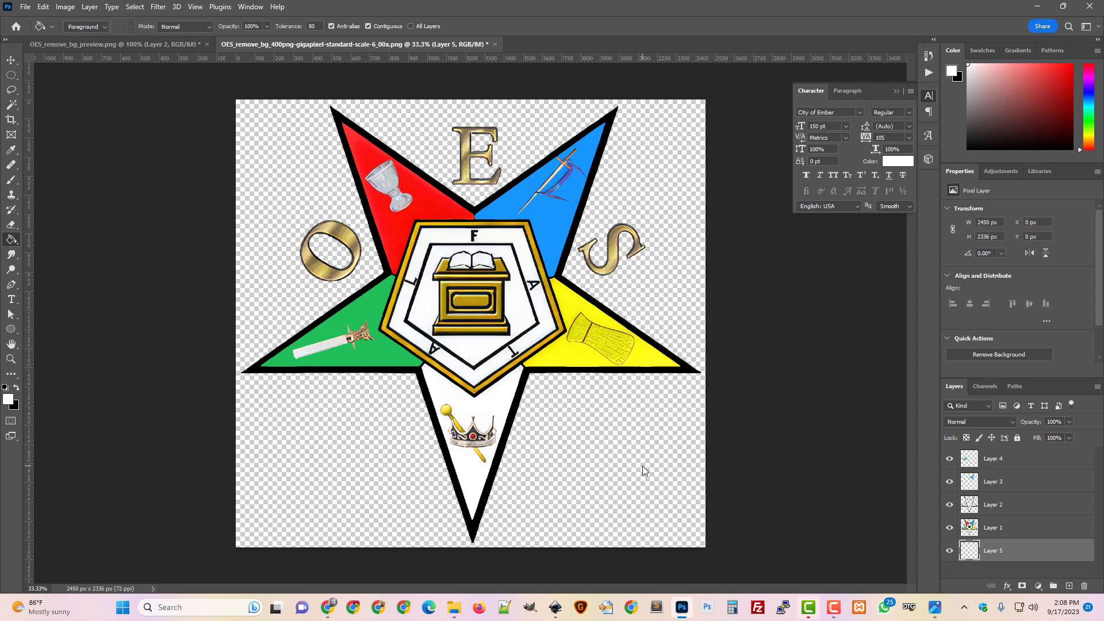
Step: Toggle Layer 1's visibility to examine the redrawn outline and recolored arms against the white background
left_click(950, 533)
left_click(951, 533)
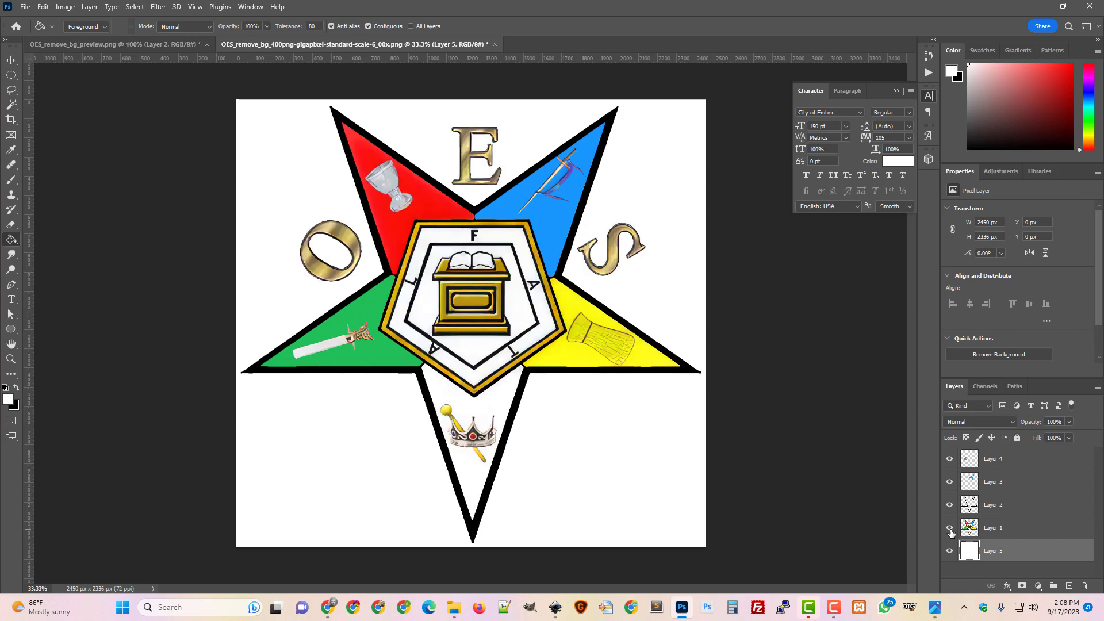
left_click(951, 533)
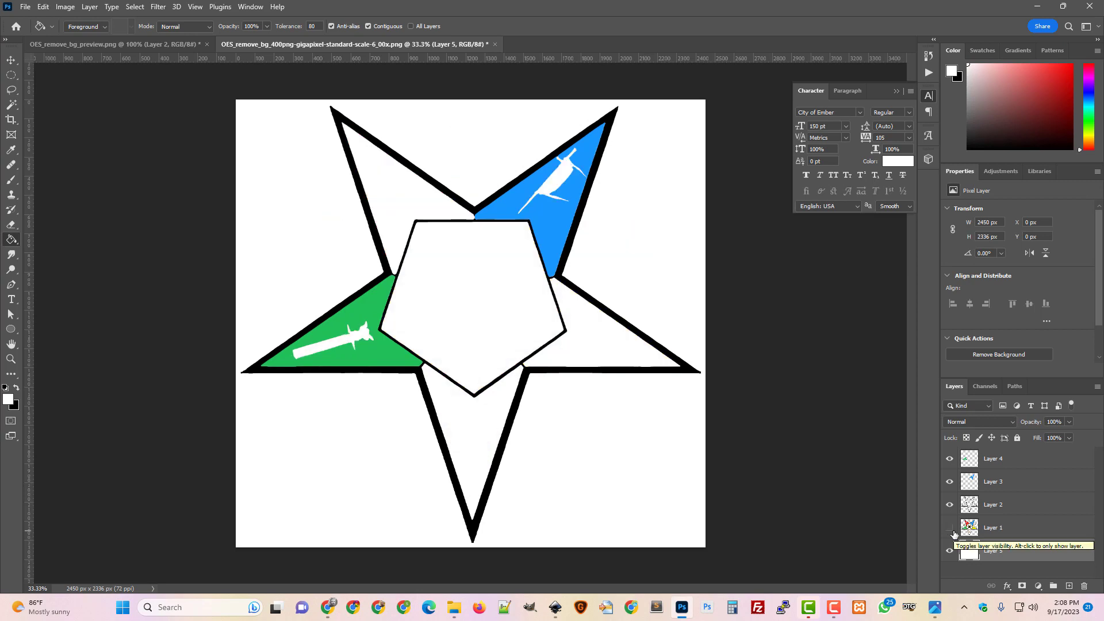
left_click(950, 533)
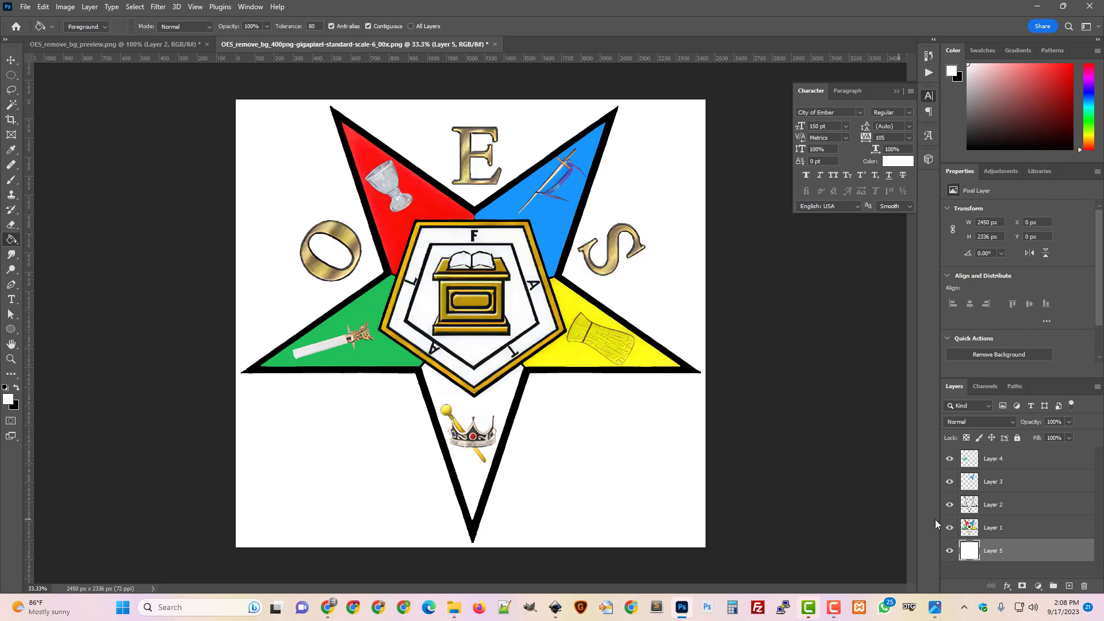
Step: Merge Layer 1 into the white background layer, and hide Layers 2, 3 and 4
left_click(1013, 527)
key("ctrl+e")
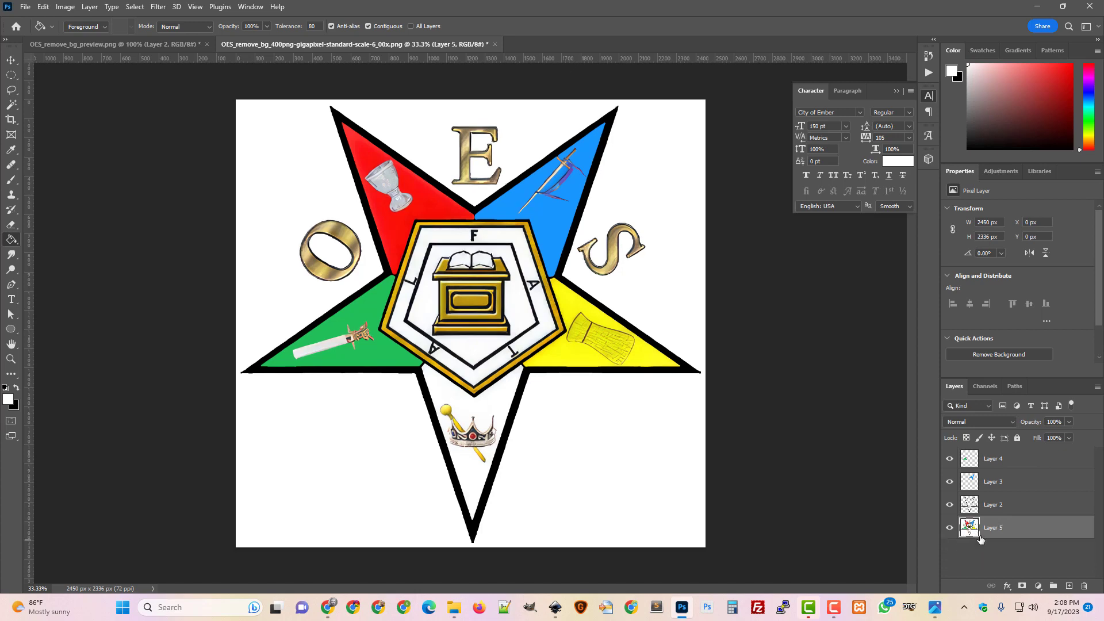
left_click_drag(950, 505, 951, 472)
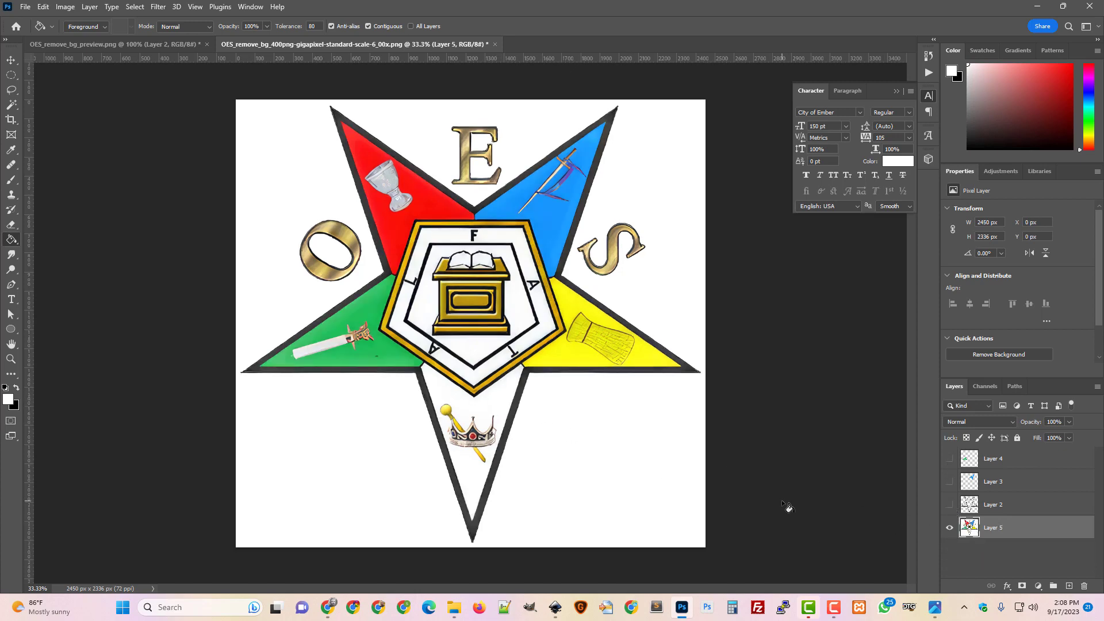
Step: Show Layers 2, 3 and 4, and select the white areas around the star and letters with the Magic Wand
left_click(949, 458)
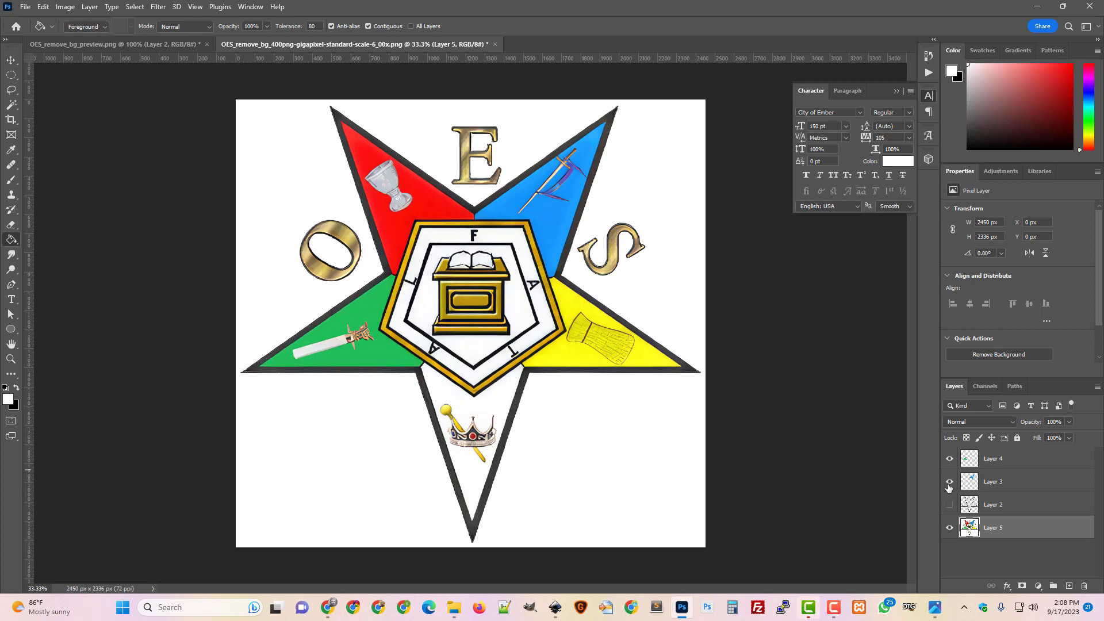
left_click(950, 505)
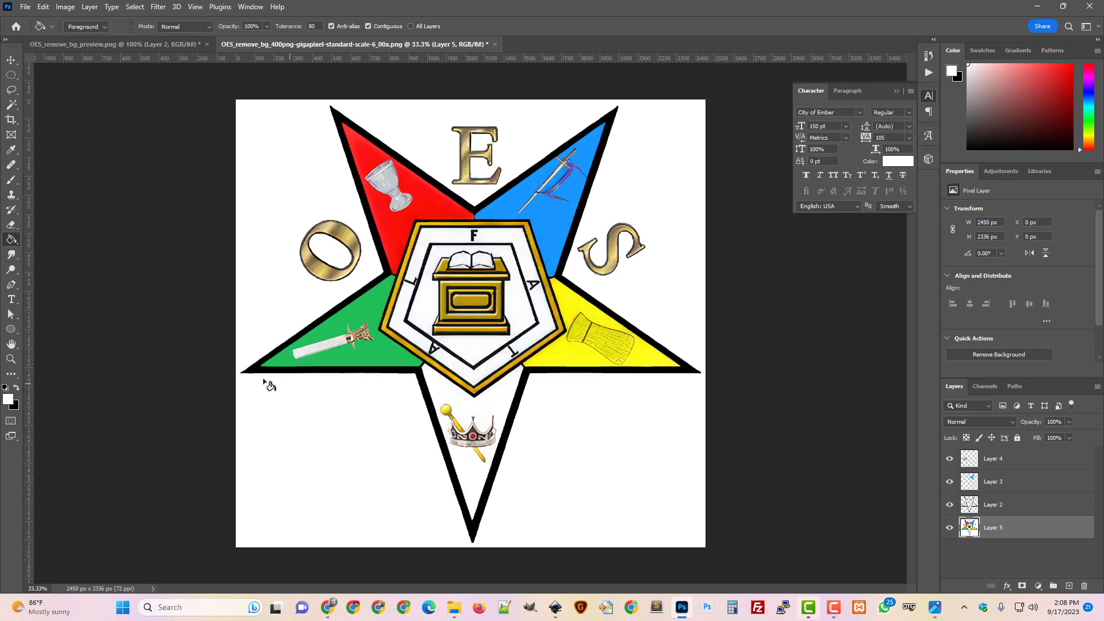
left_click(10, 105)
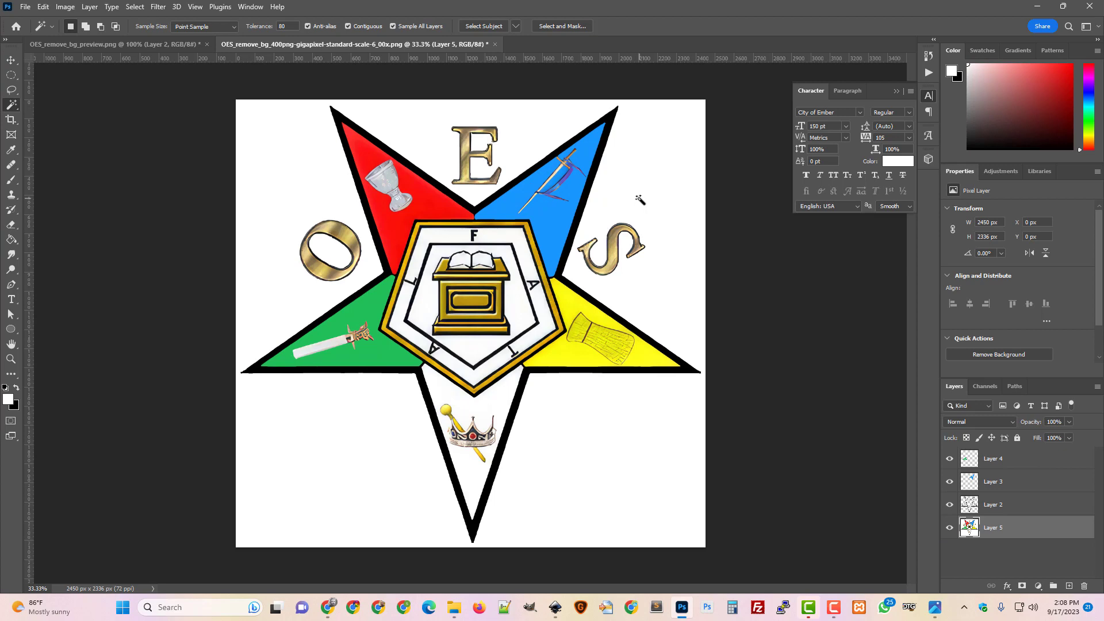
left_click(648, 216)
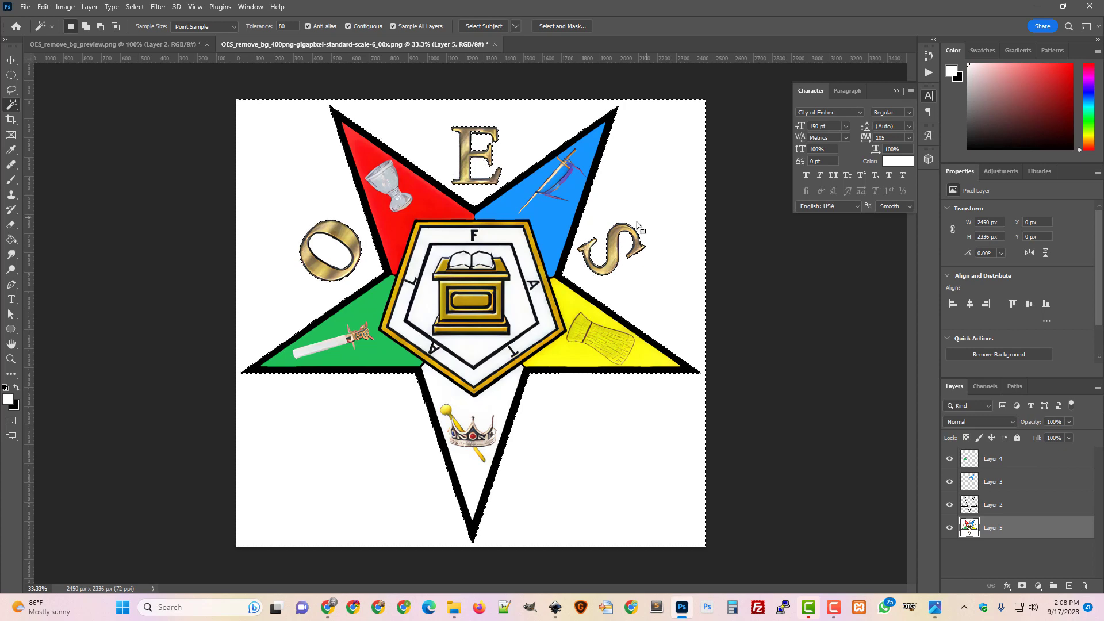
key("shift")
key("ctrl+plus")
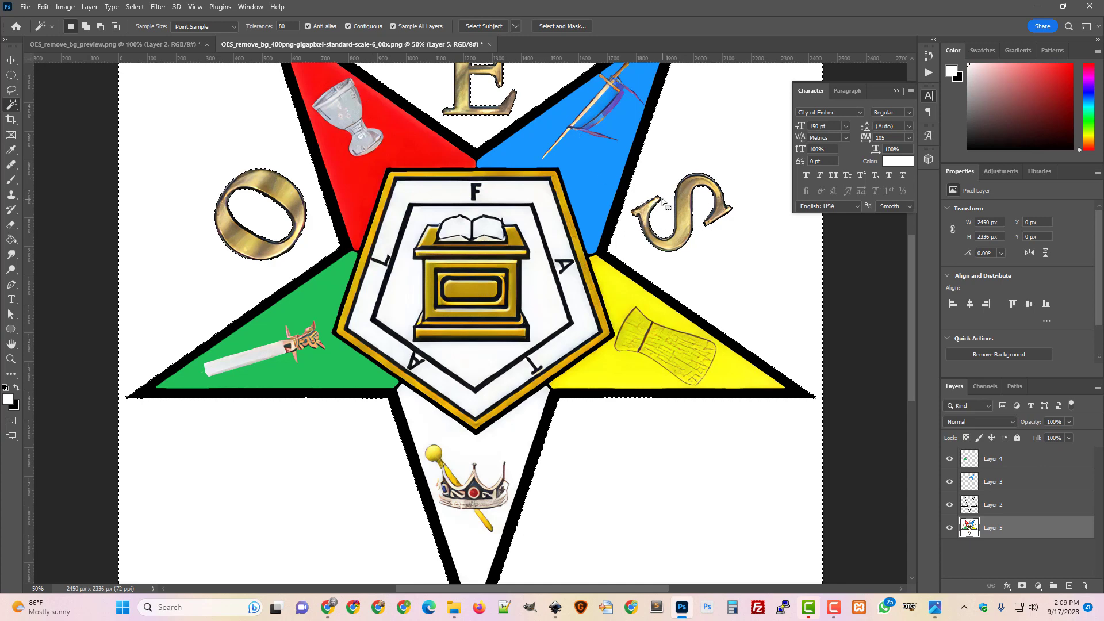
Step: Expand the selection of the white areas by 2 pixels
left_click(65, 7)
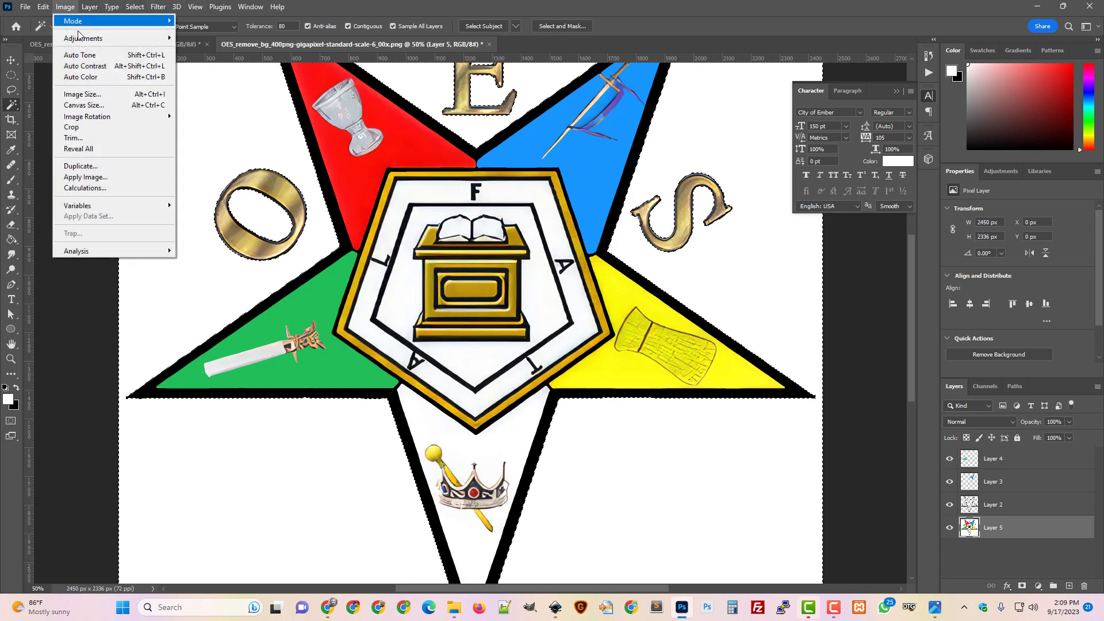
mouse_move(140, 12)
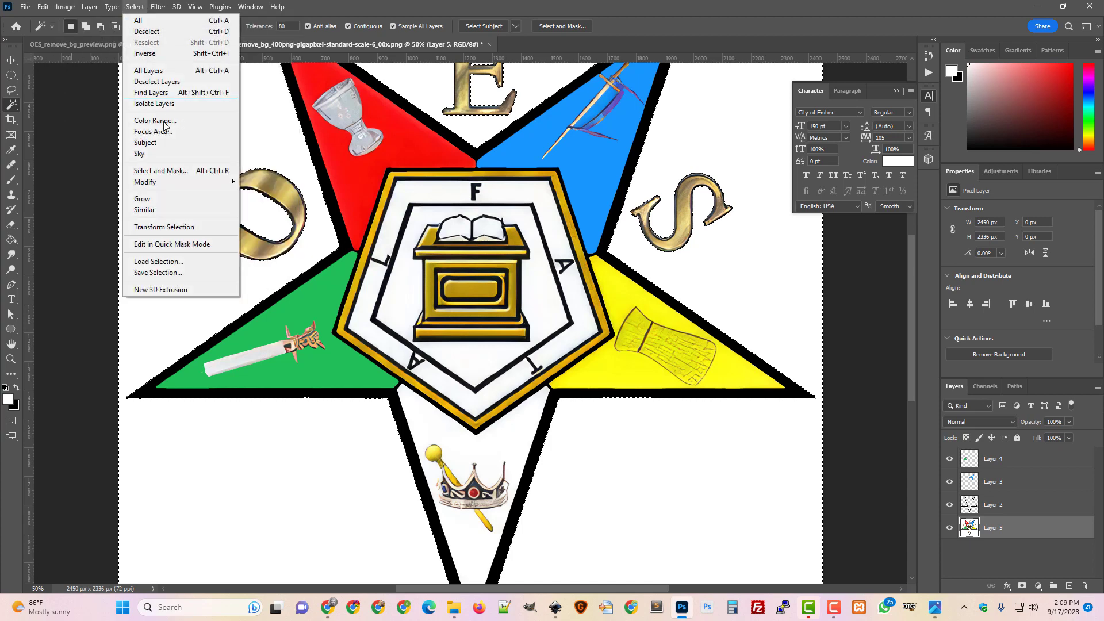
mouse_move(176, 182)
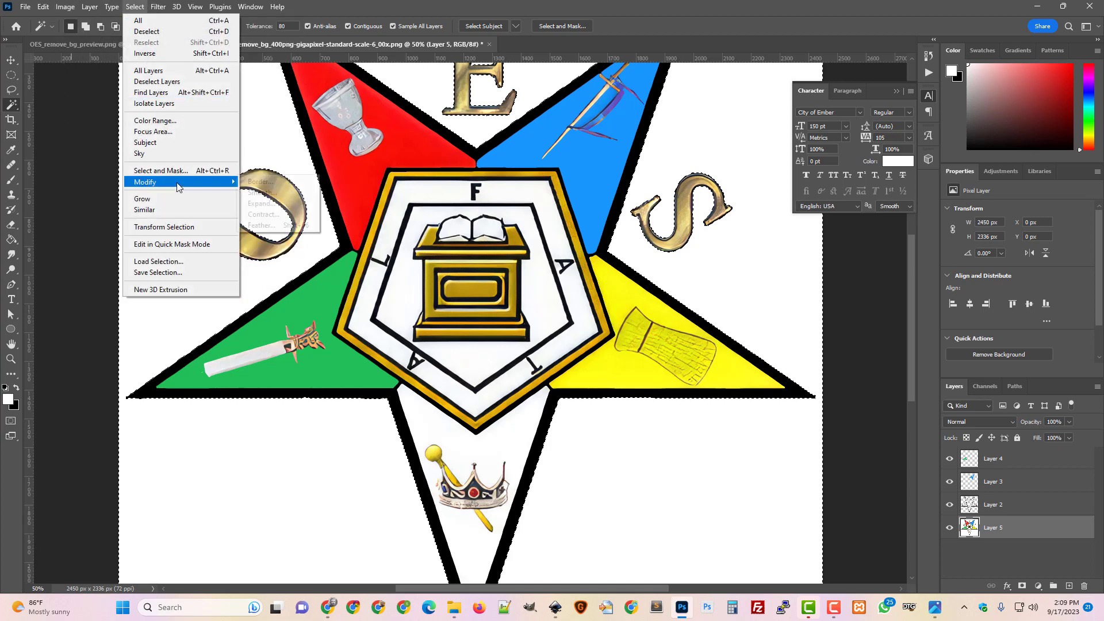
left_click(279, 205)
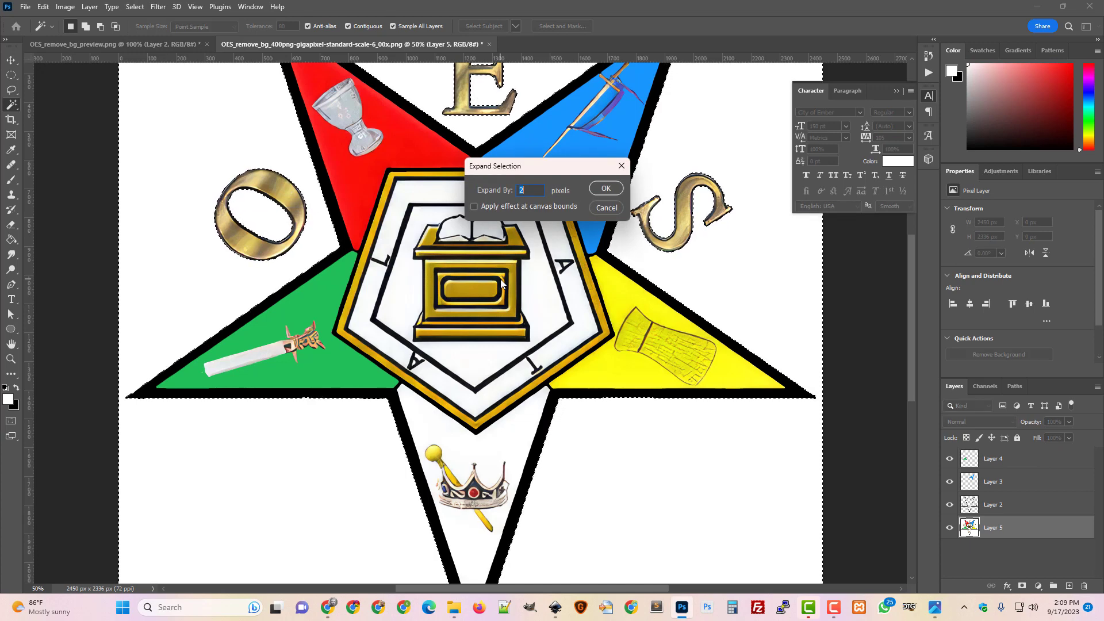
key("Return")
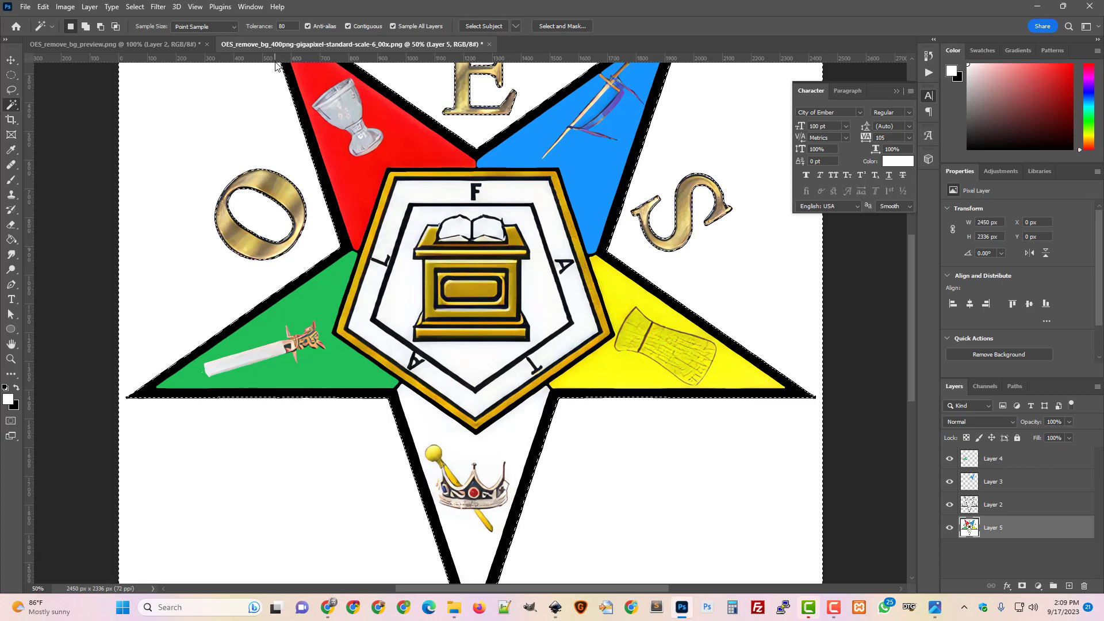
left_click(134, 6)
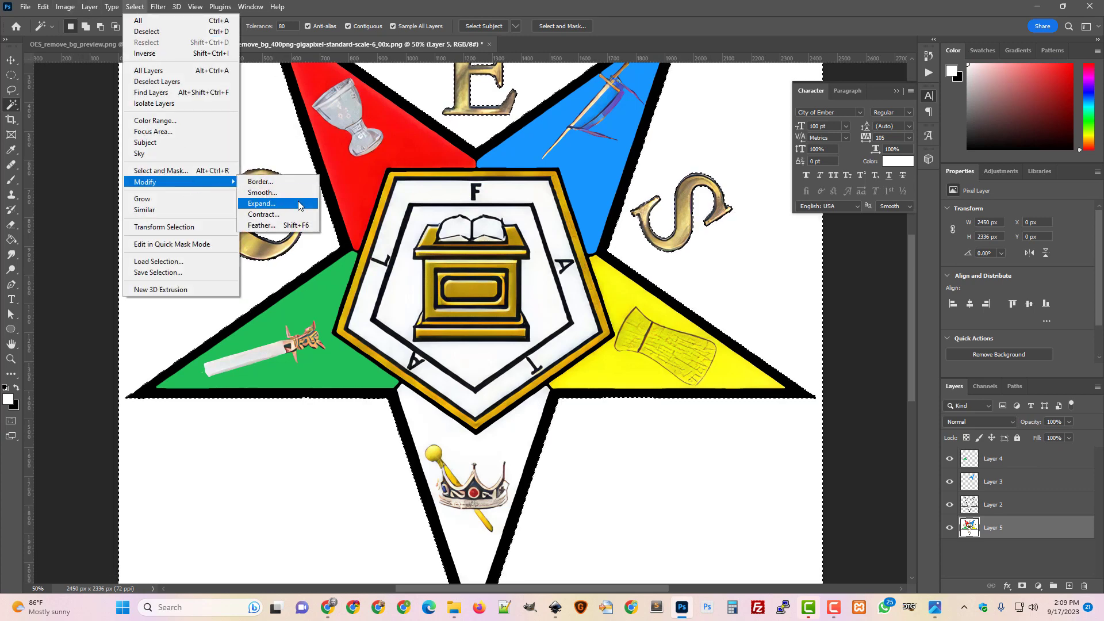
left_click(295, 205)
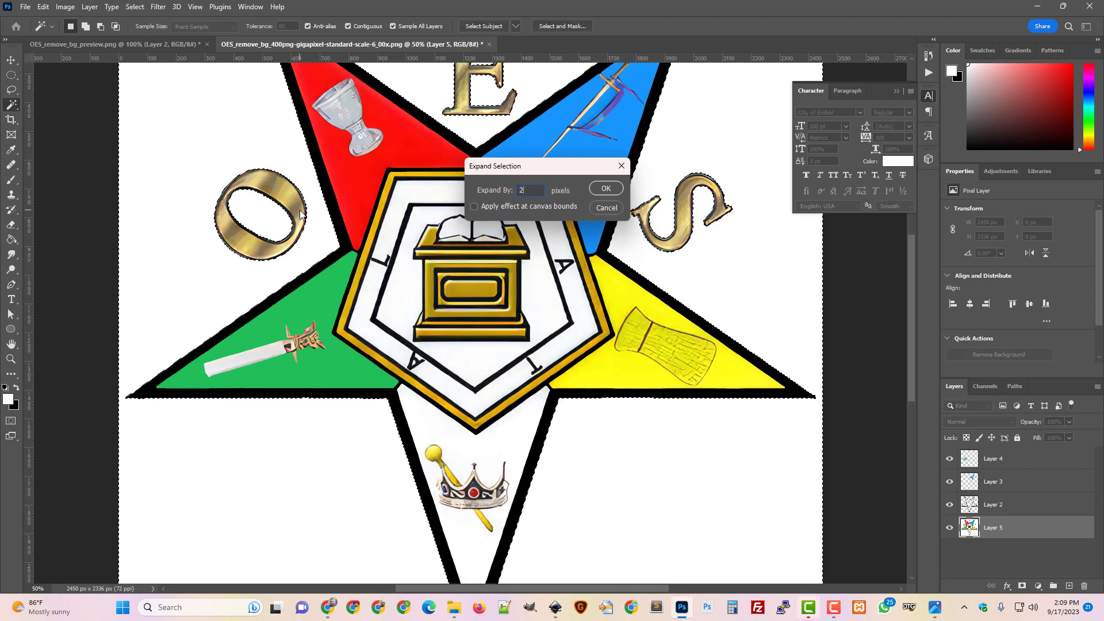
key("Return")
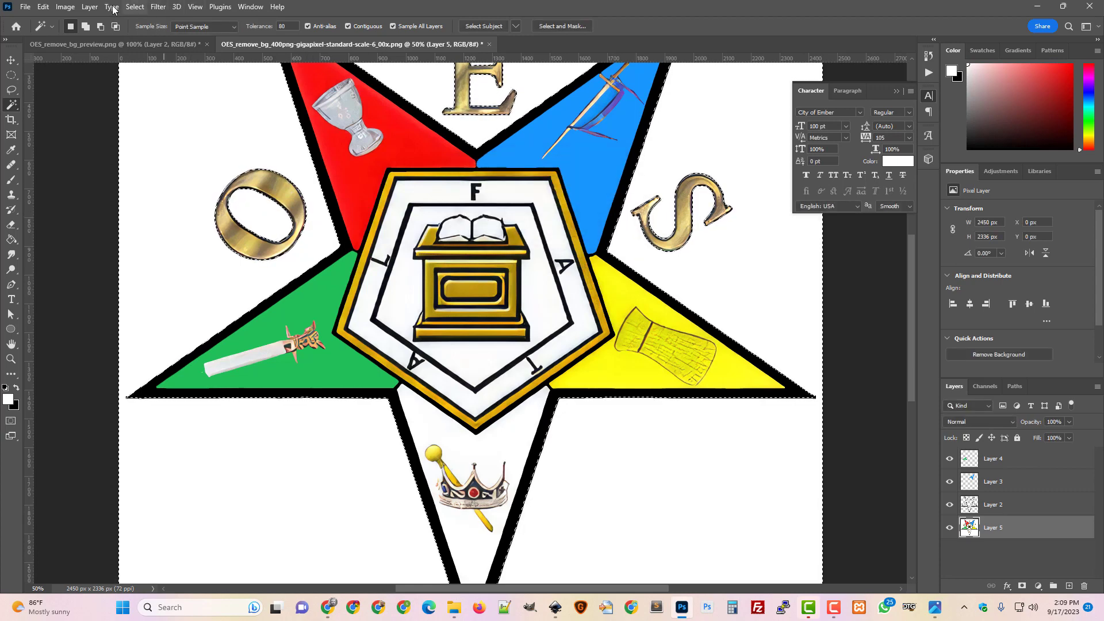
Step: Add a layer mask to Layer 5 that hides the selected white areas
left_click(89, 7)
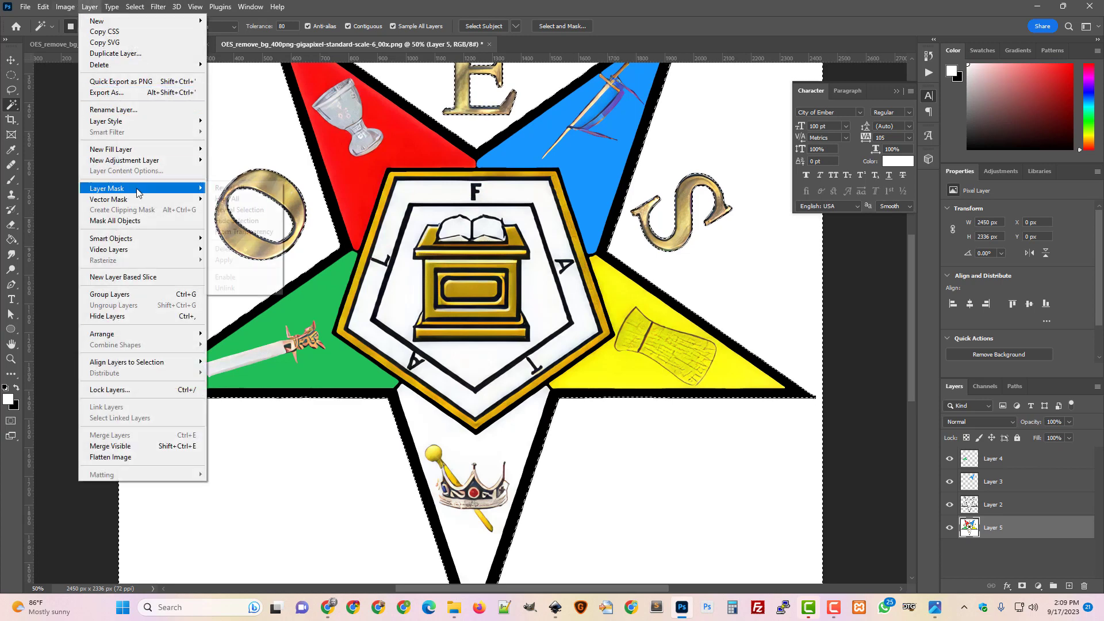
mouse_move(132, 189)
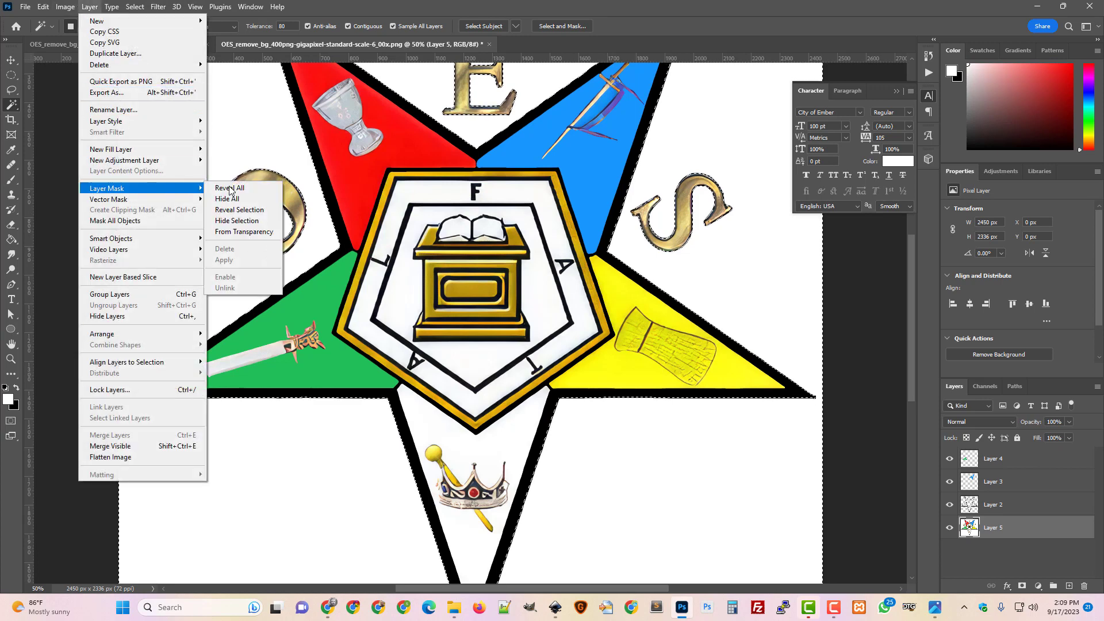
left_click(253, 222)
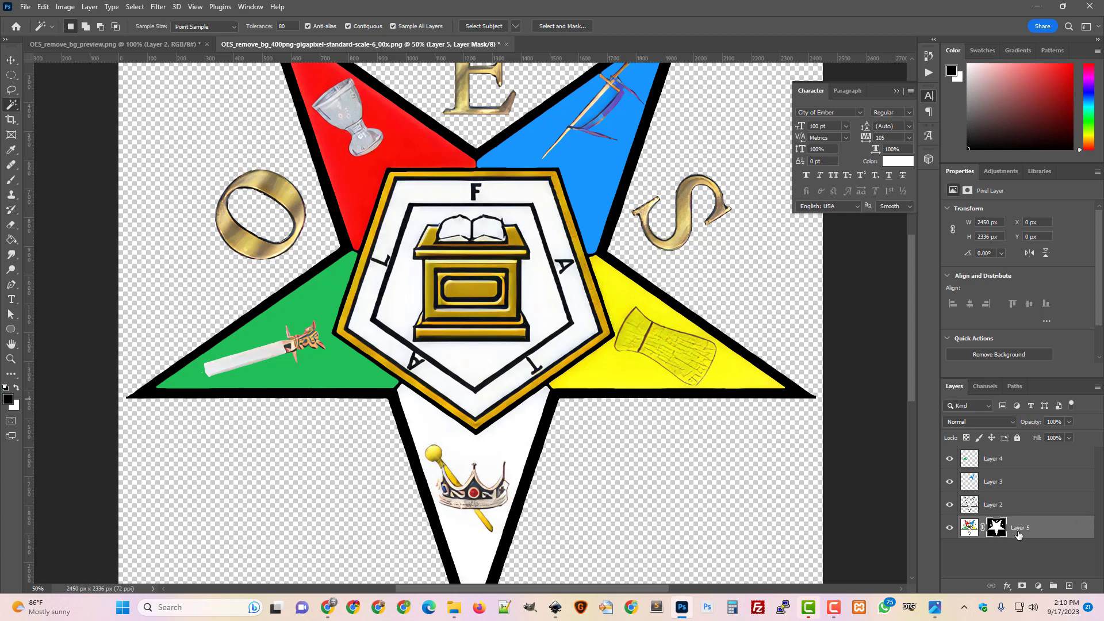
Step: Add a black outside Stroke of 2 px to Layer 5
right_click(1018, 535)
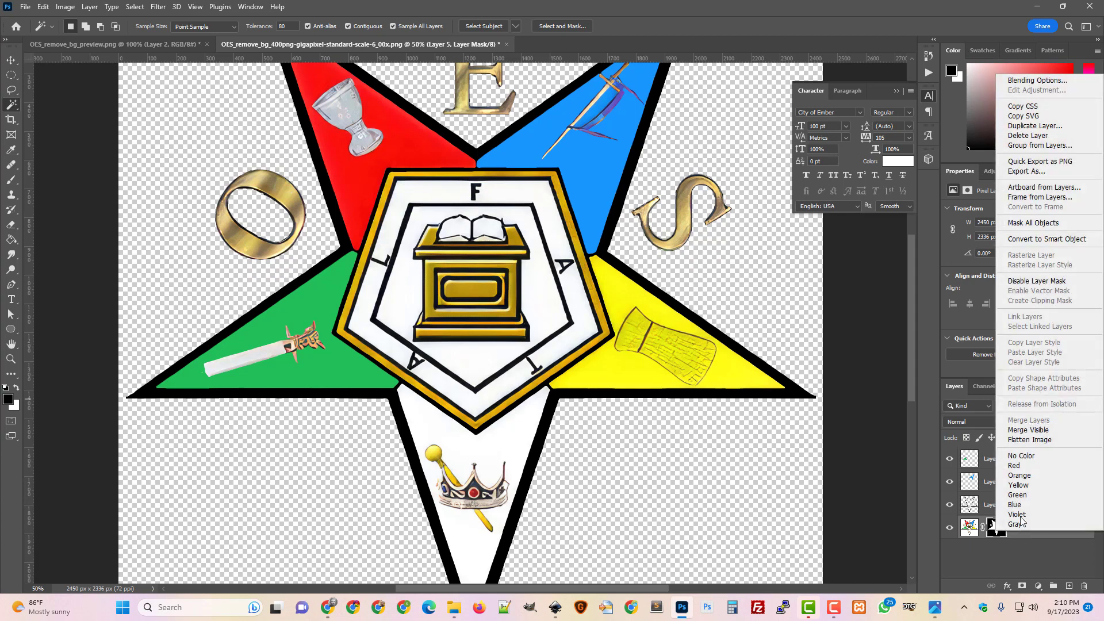
left_click(1044, 85)
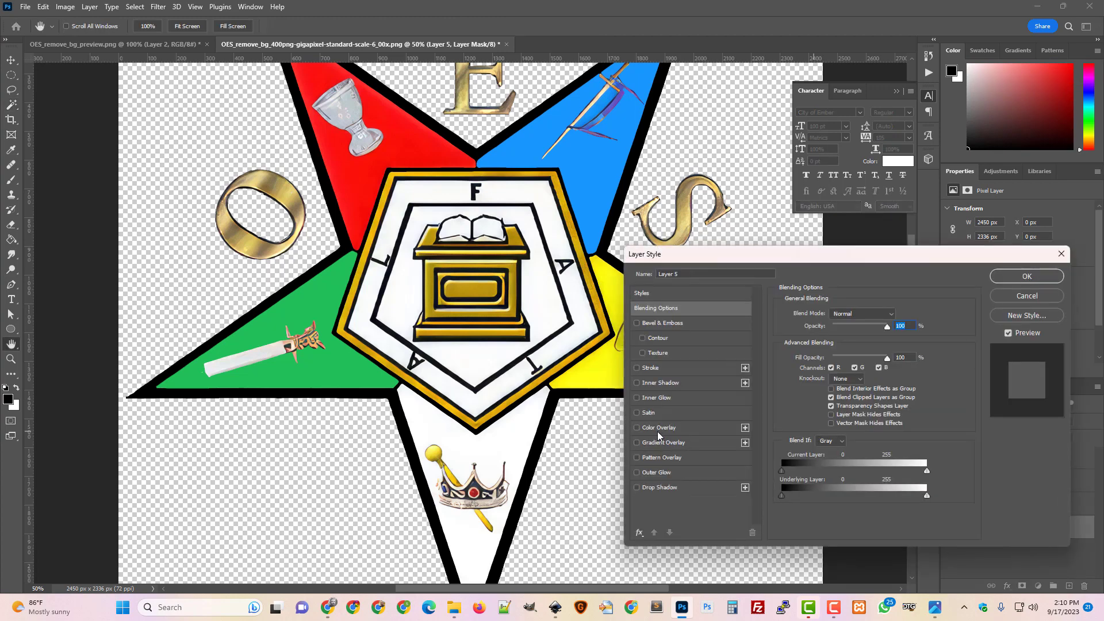
left_click(654, 367)
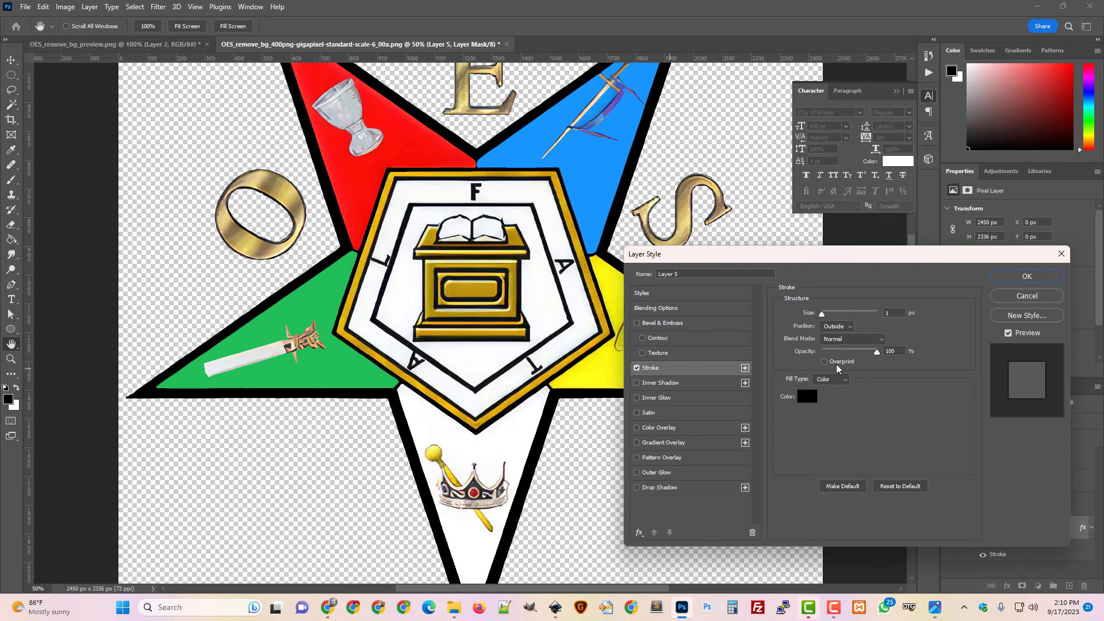
left_click(884, 314)
type("2")
key("Return")
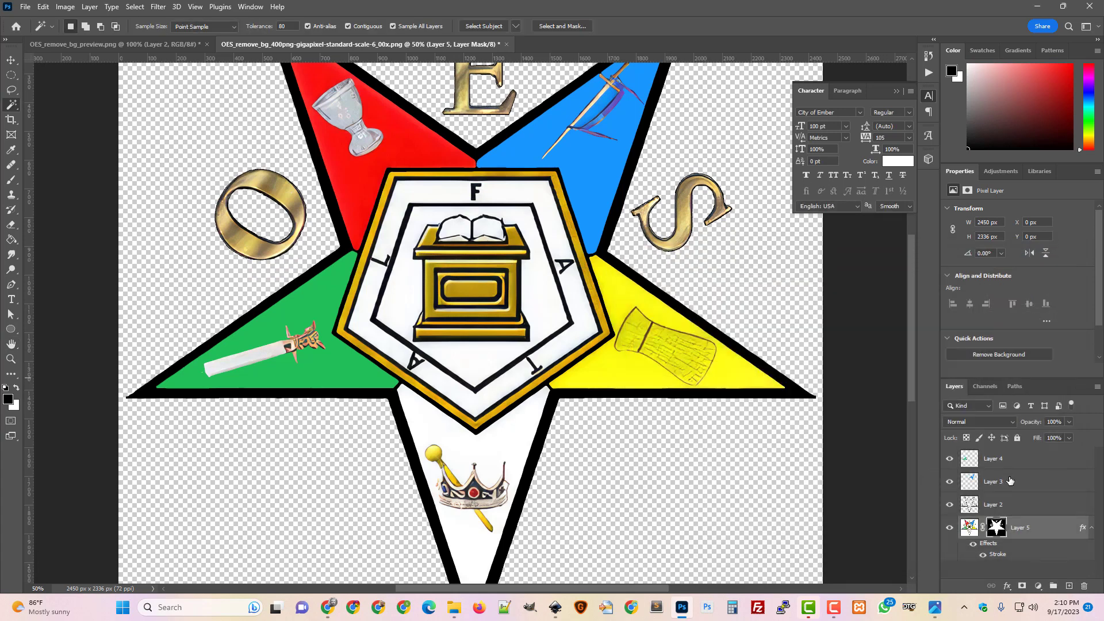
Step: Set the size of Layer 5's Stroke effect to 4 px
left_click(1003, 559)
double_click(1001, 558)
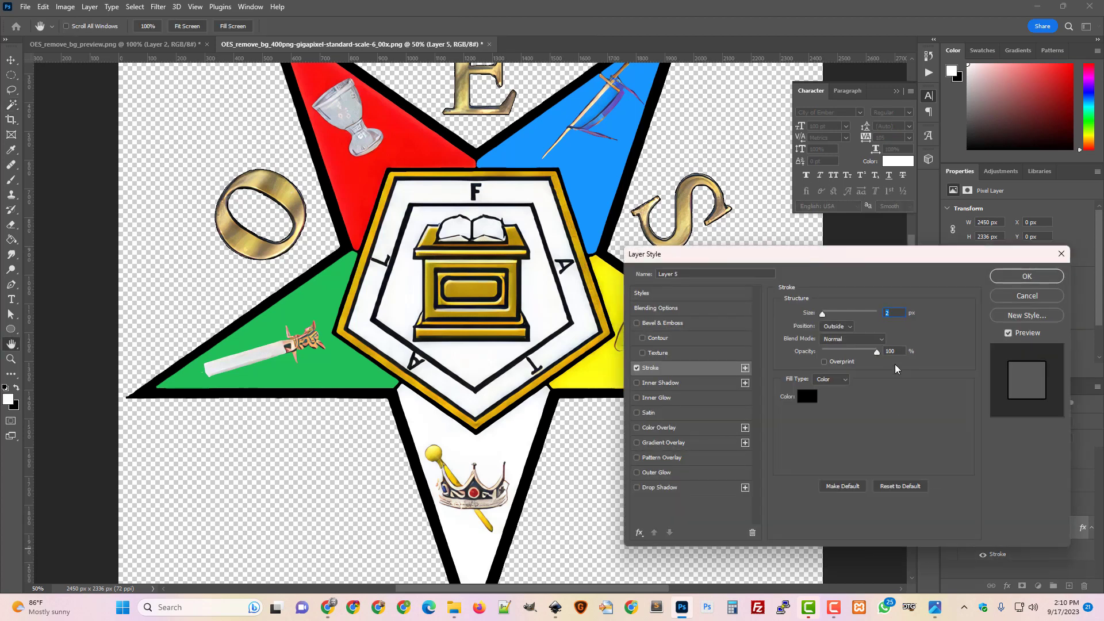
type("3")
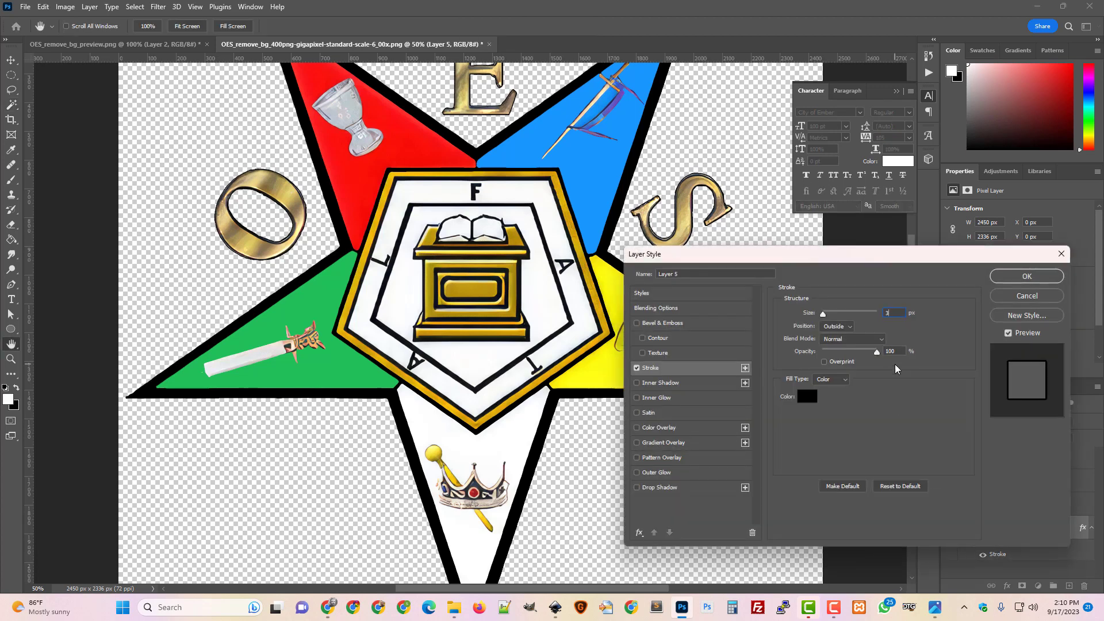
key("Up")
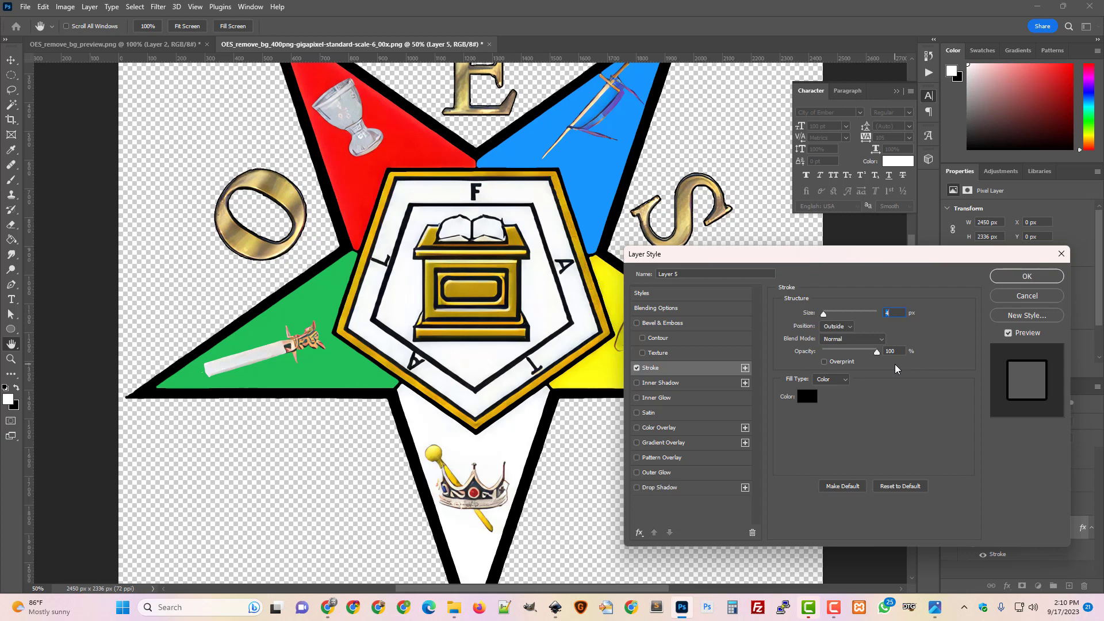
key("Return")
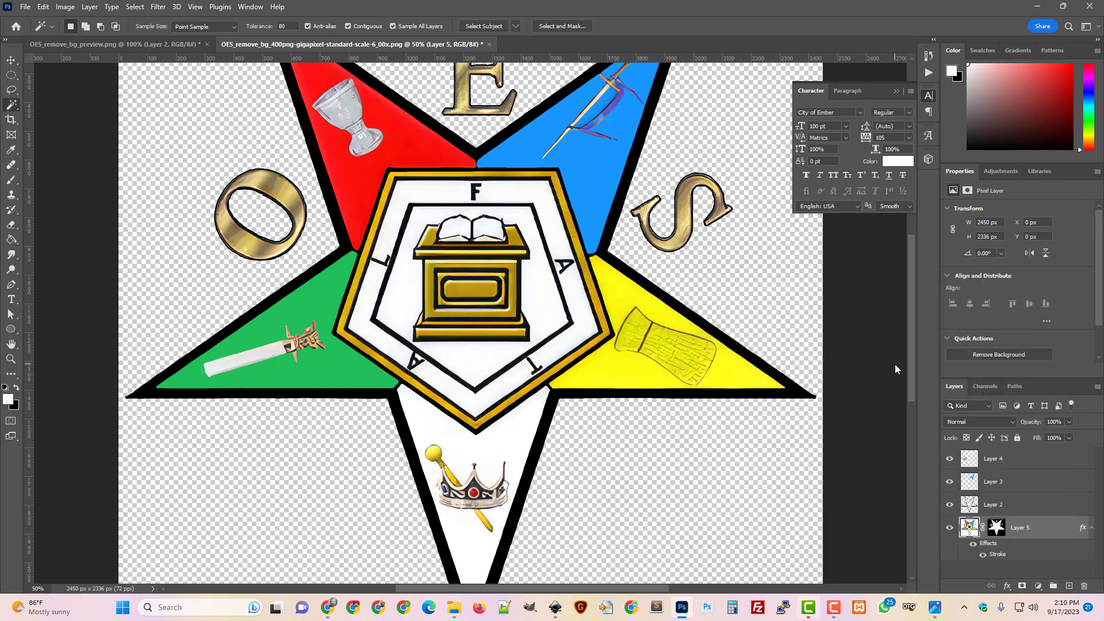
Step: Check the outline around the letter E up close and reduce the size of Layer 5's Stroke effect
scroll(525, 180, "up", 5)
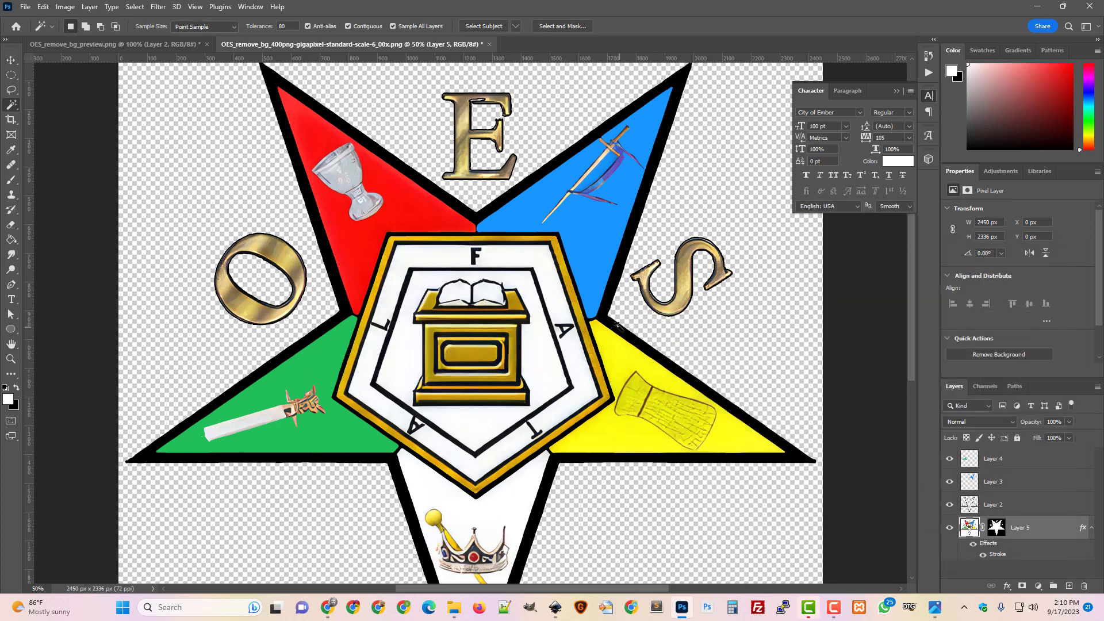
scroll(525, 180, "up", 2)
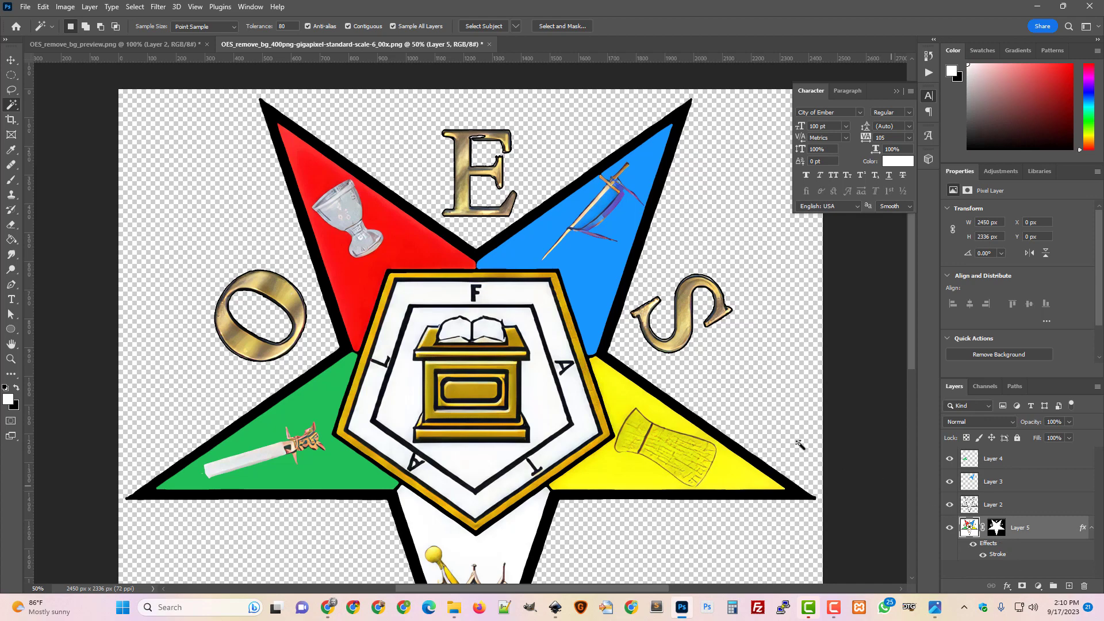
scroll(601, 323, "up", 4)
scroll(607, 322, "up", 2)
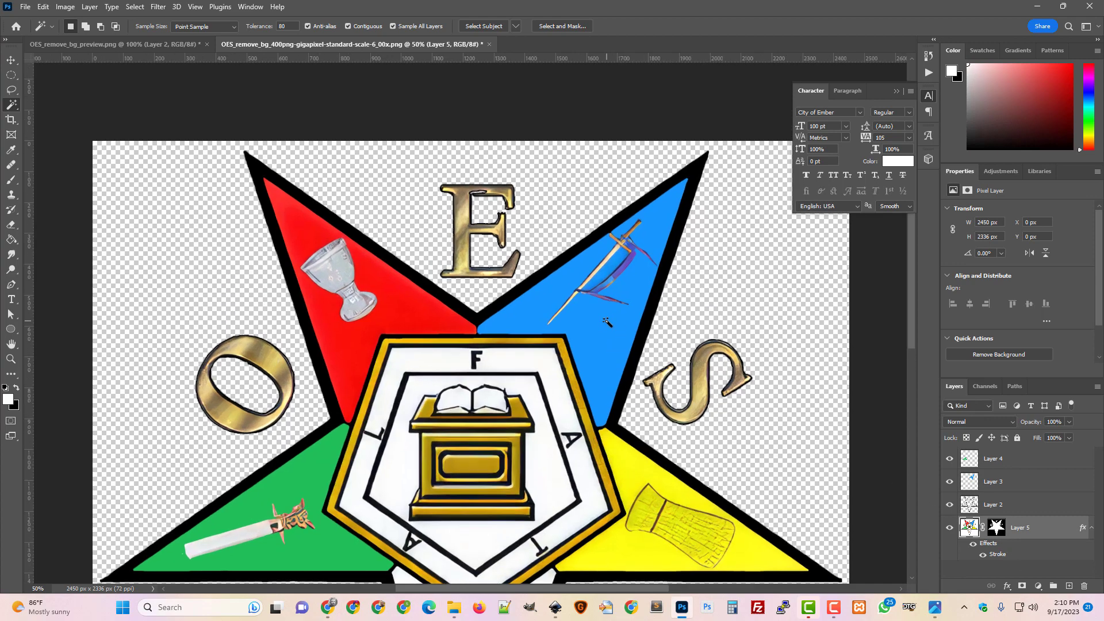
scroll(609, 323, "up", 6)
scroll(612, 323, "up", 5)
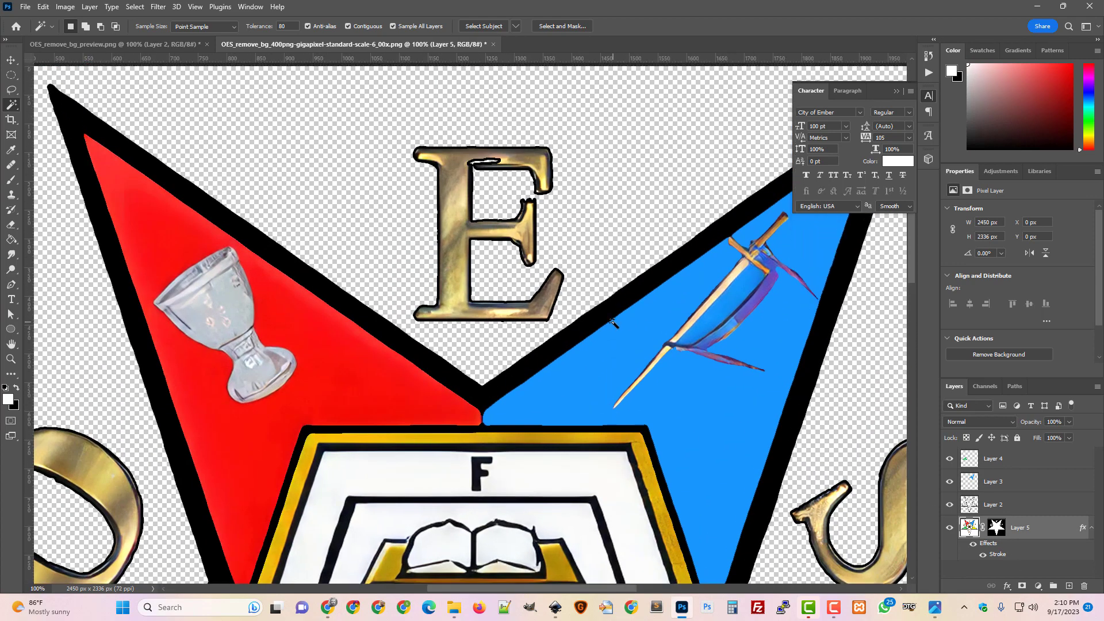
scroll(612, 324, "up", 2)
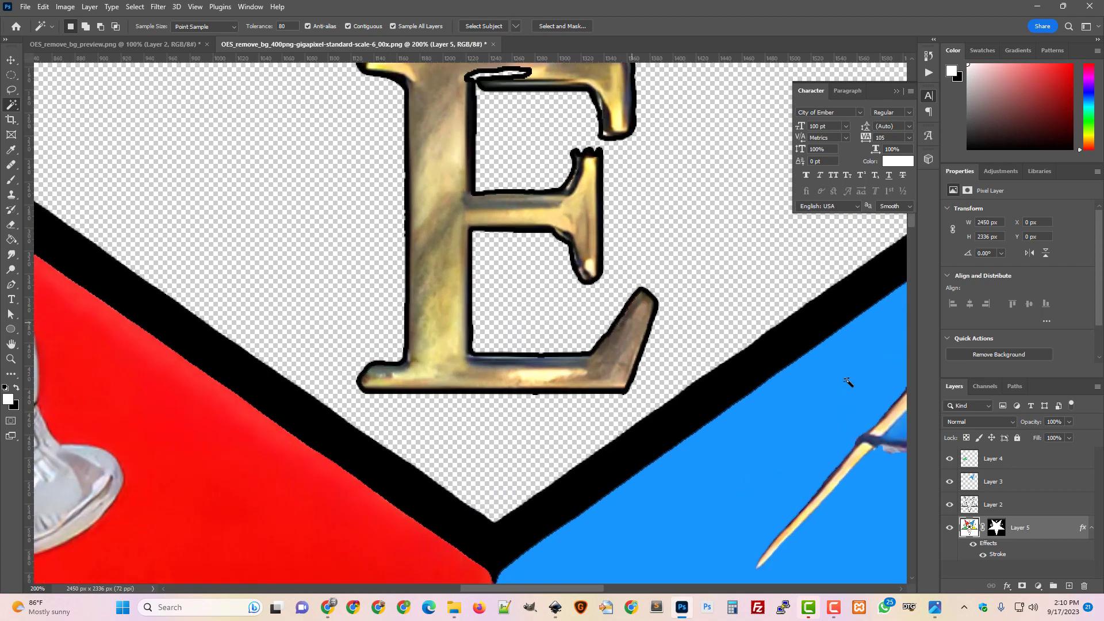
double_click(991, 555)
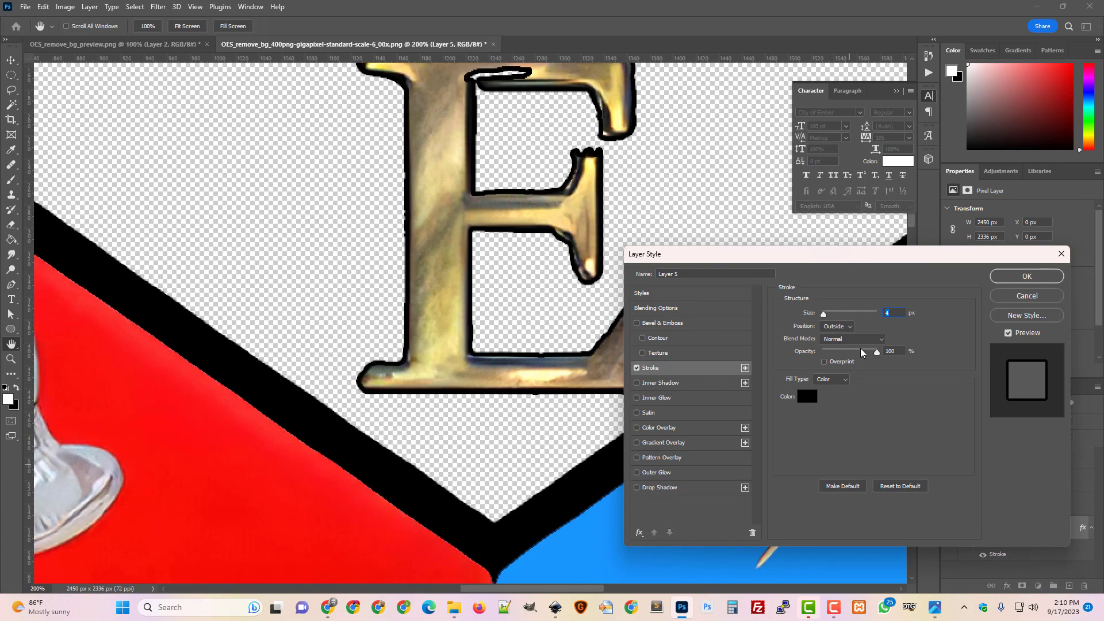
key("Return")
key("w")
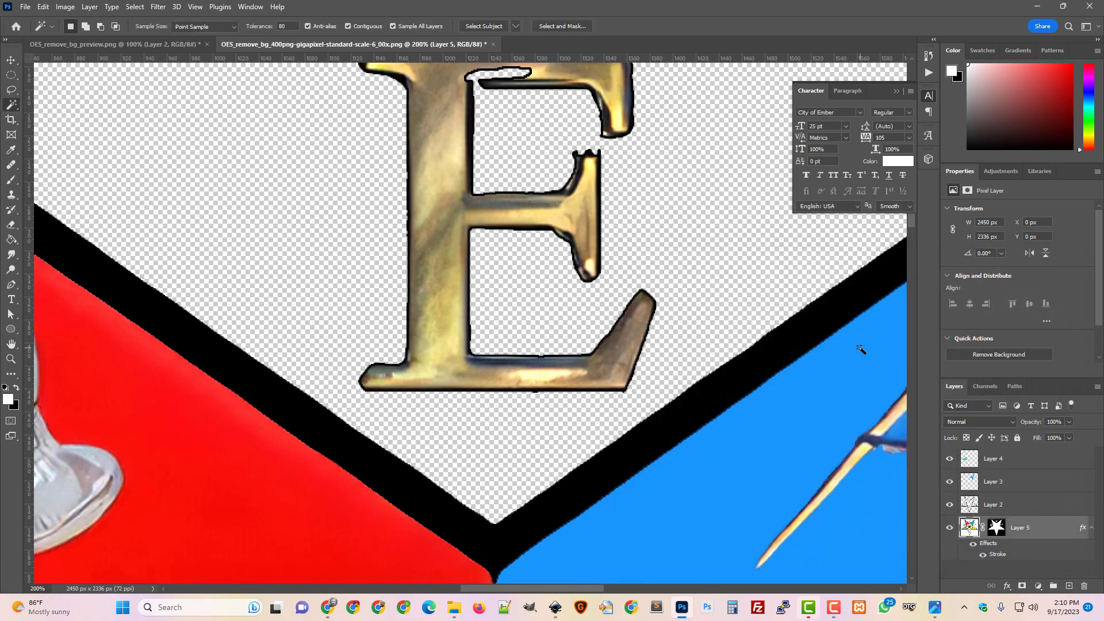
Step: Paint white on Layer 5's mask with a size 25 brush to restore the gap in the letter E's upper bar
left_click(996, 526)
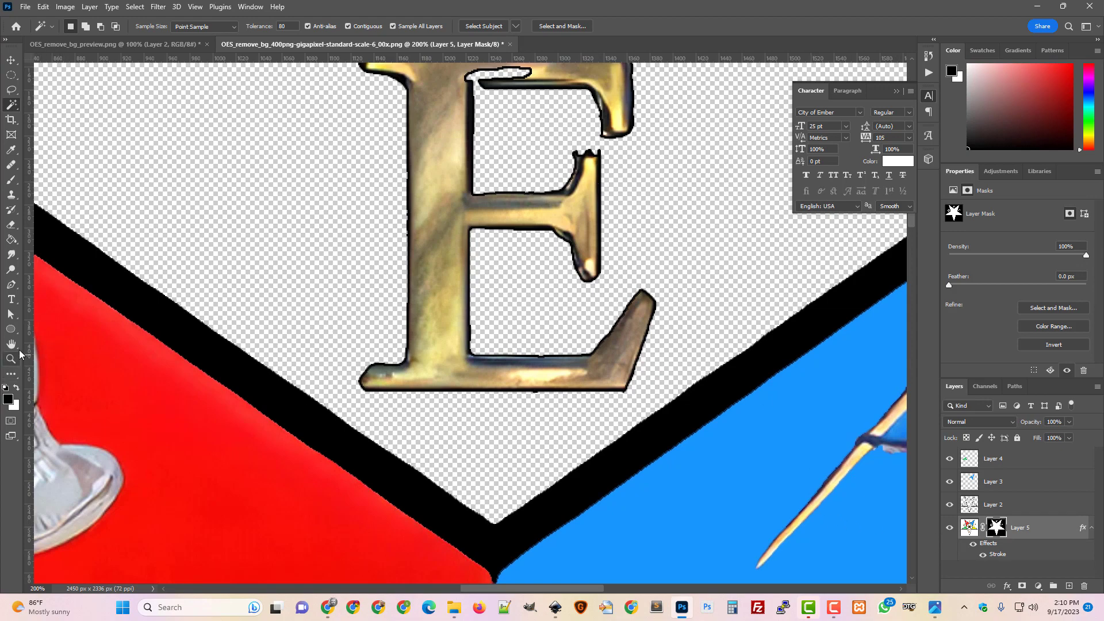
left_click(16, 387)
left_click(11, 184)
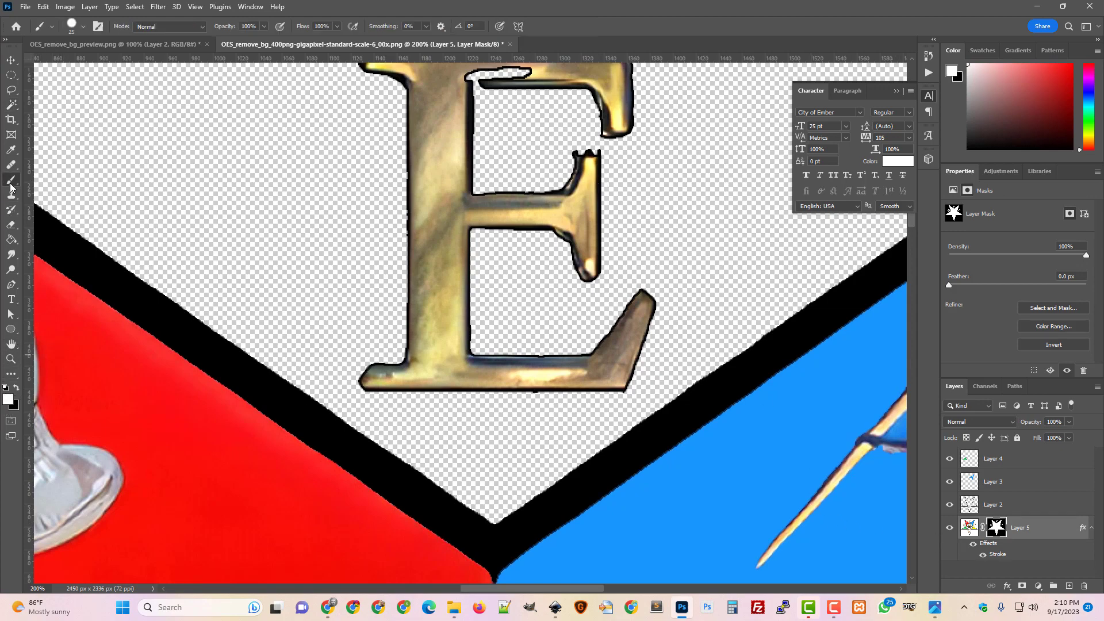
scroll(504, 143, "up", 2)
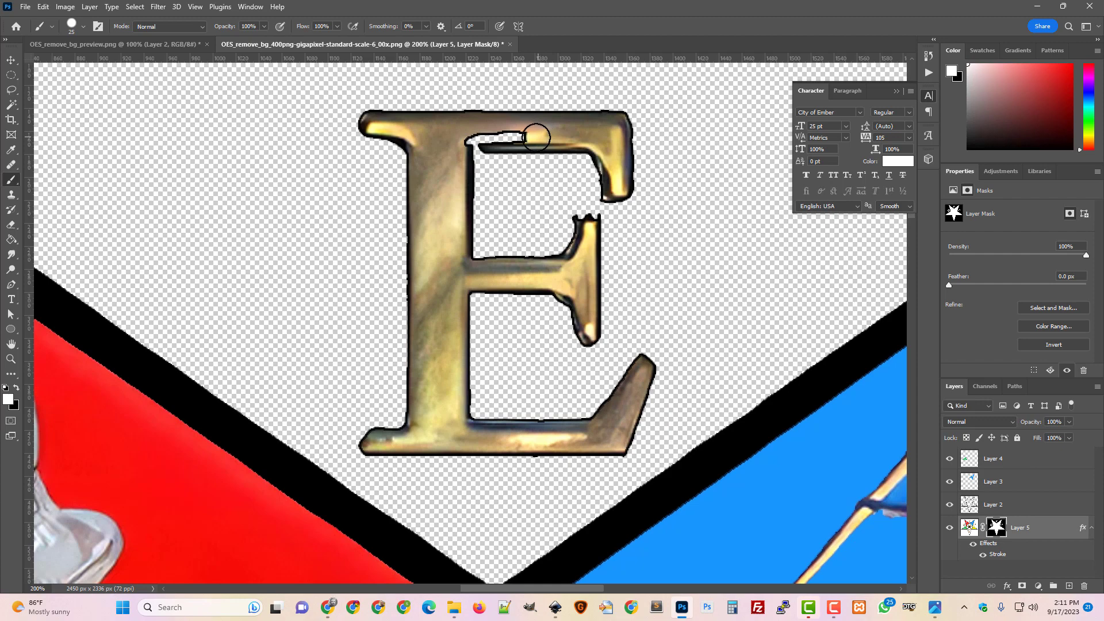
left_click(434, 139, "shift")
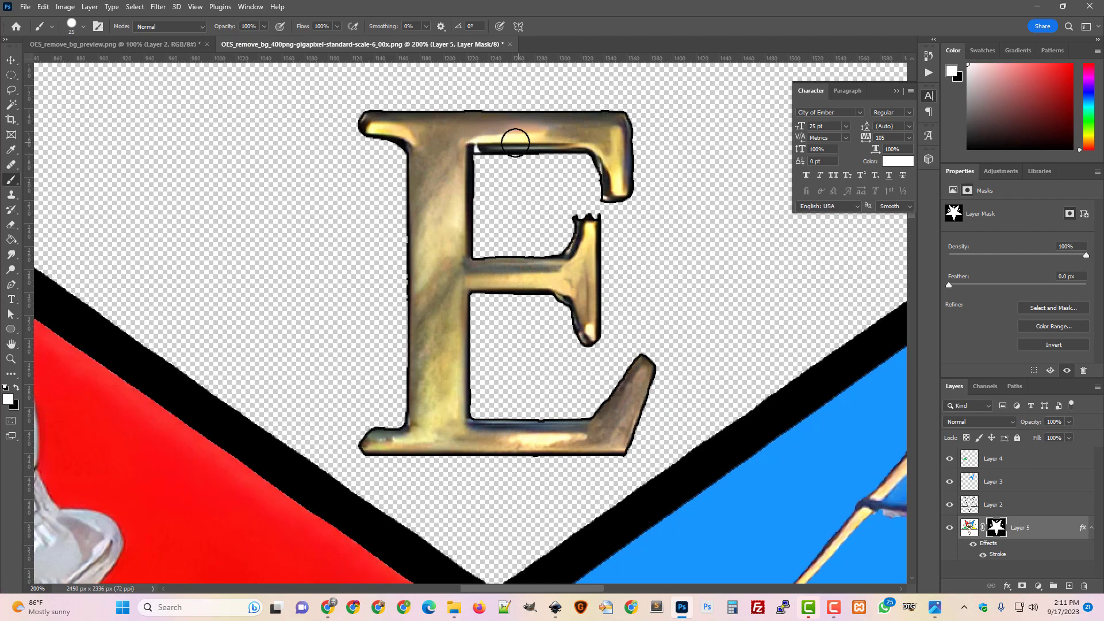
Step: Compare the restored upper bar of the letter E, and paint white on Layer 5's mask with a size 10 brush along the middle bar's jagged serif
key("ctrl+z")
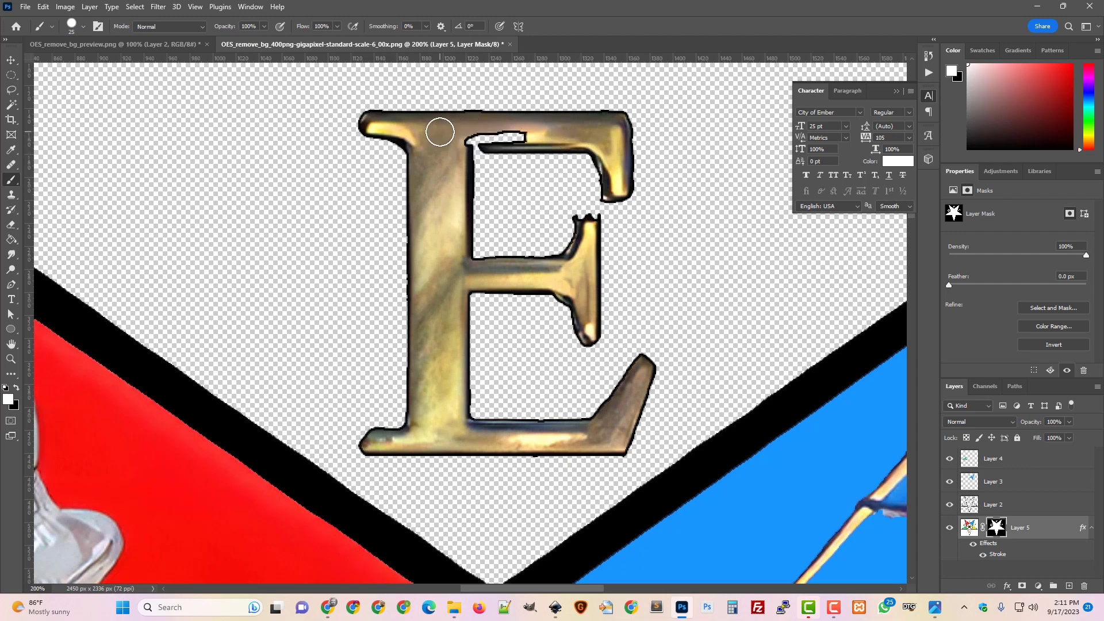
key("ctrl+shift+z")
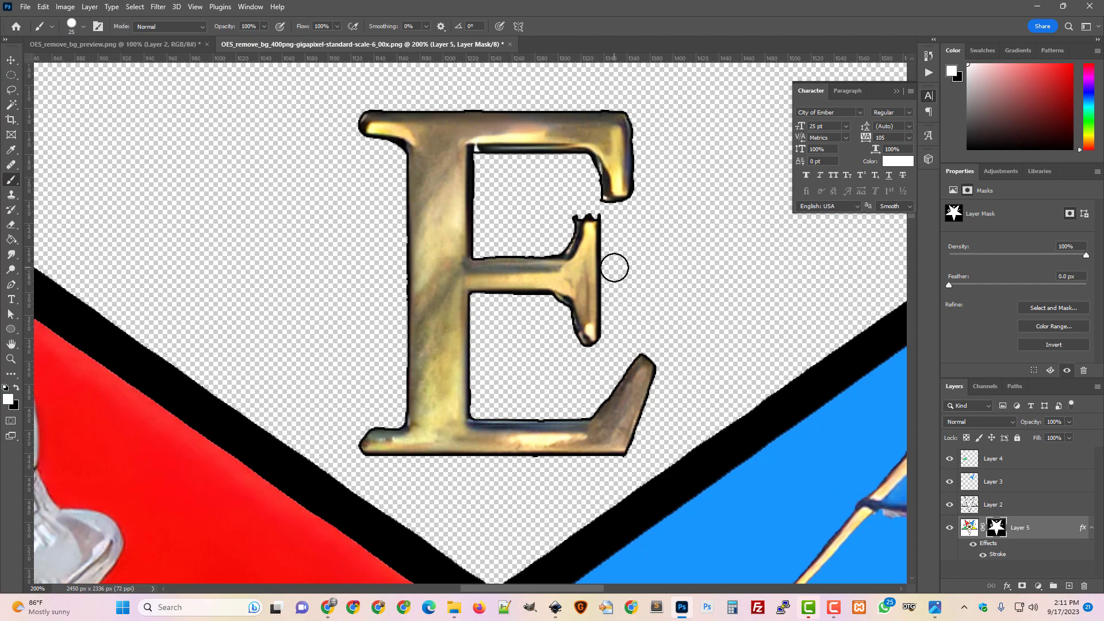
key("bracketleft")
key("bracketleft")
key("bracketleft")
left_click_drag(580, 222, 590, 222)
key("ctrl+minus")
key("ctrl+minus")
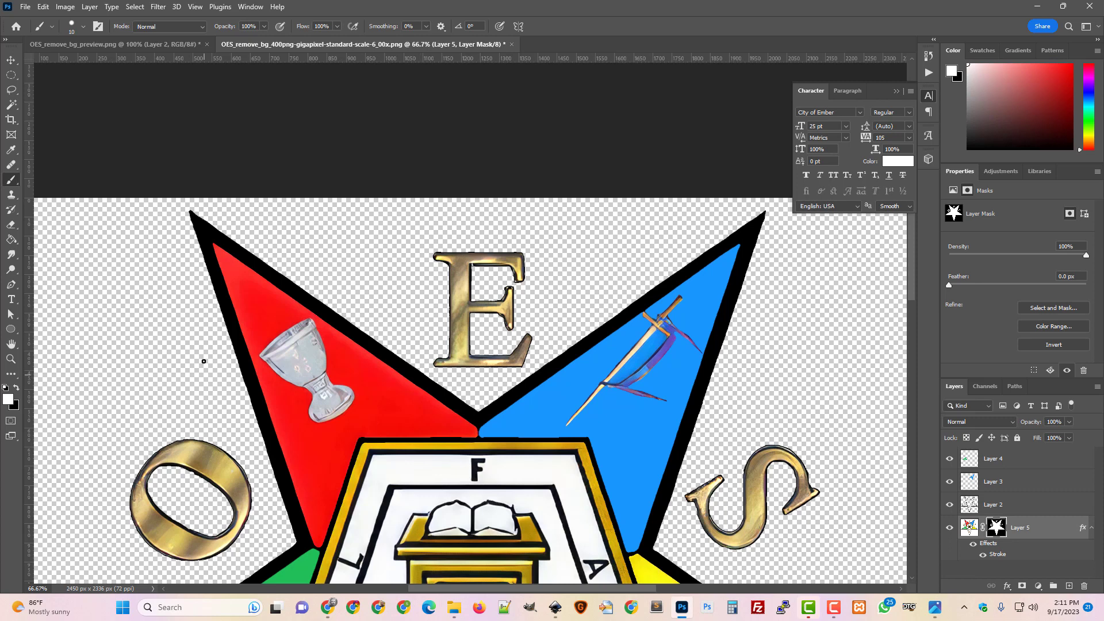
left_click(26, 6)
mouse_move(77, 210)
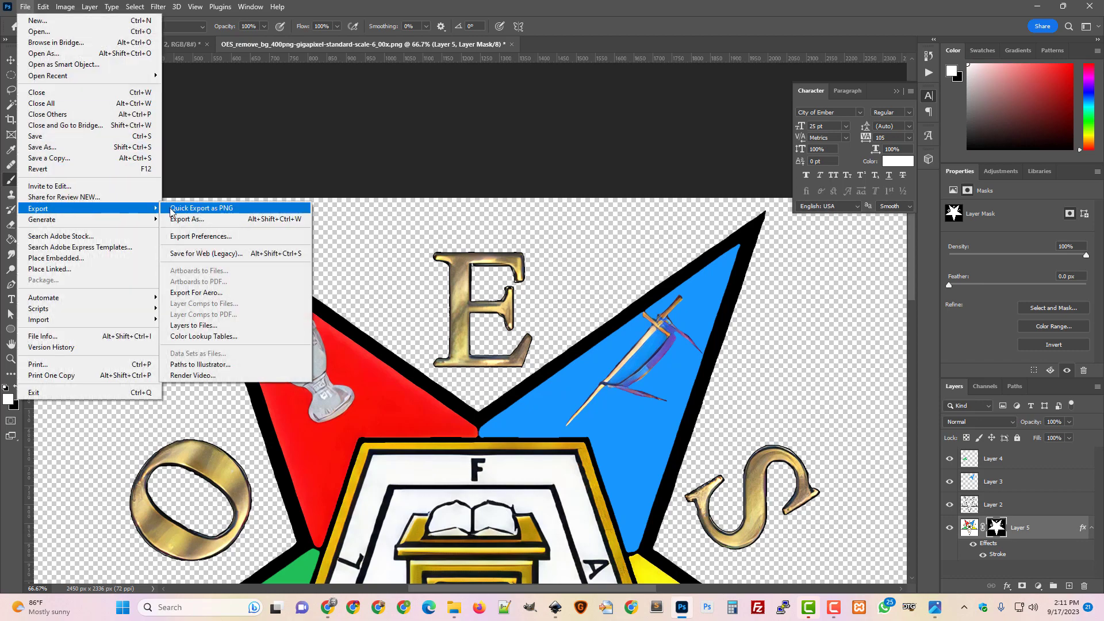
left_click(171, 209)
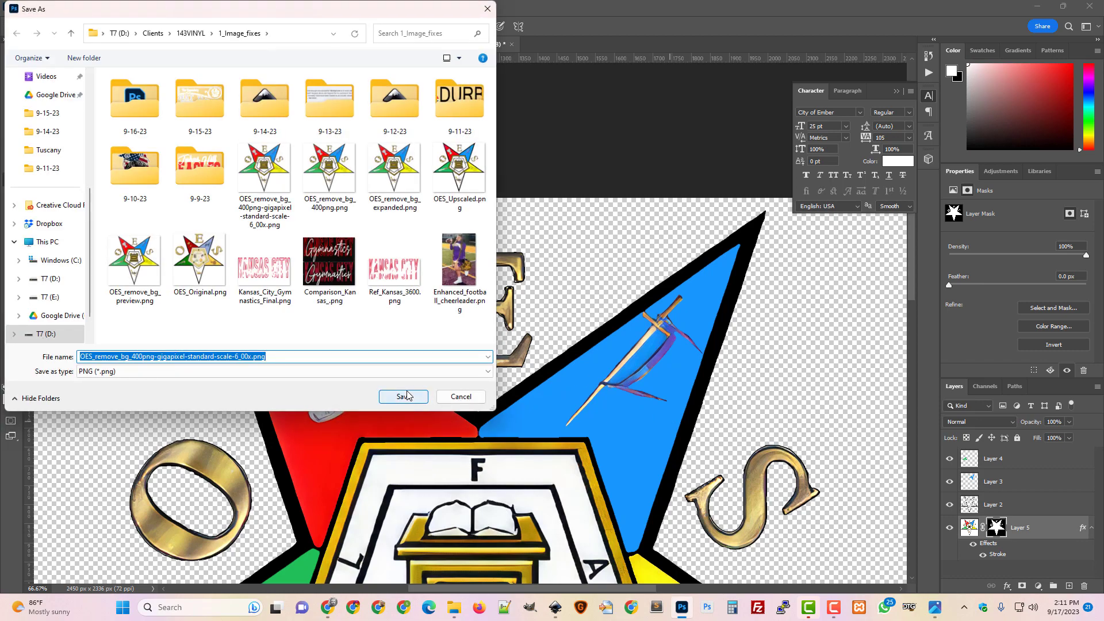
left_click(405, 396)
left_click(656, 303)
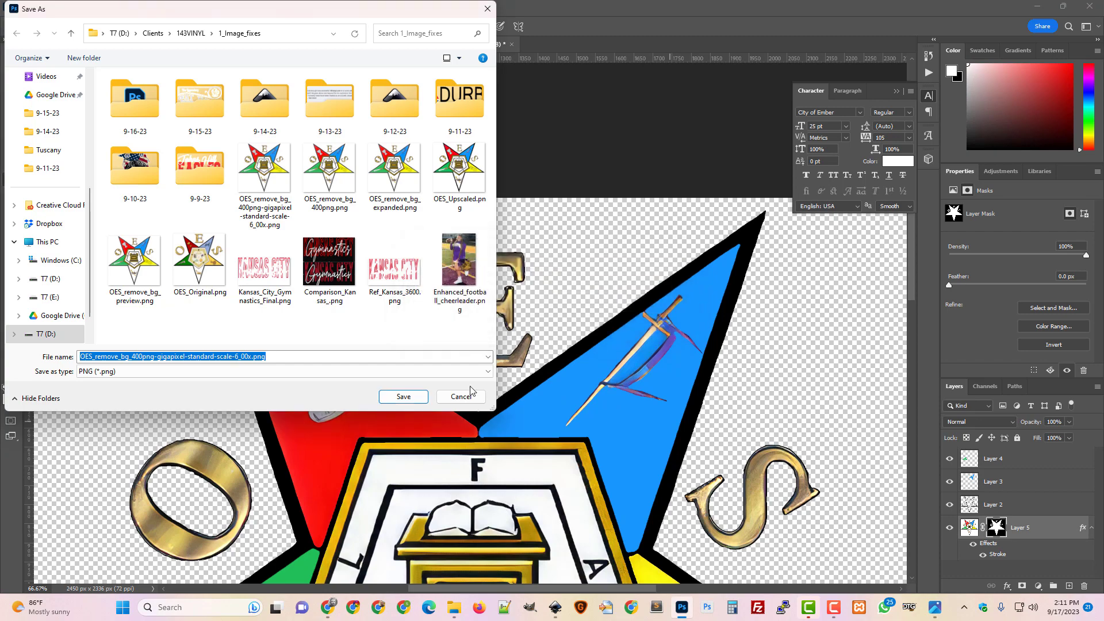
left_click(468, 396)
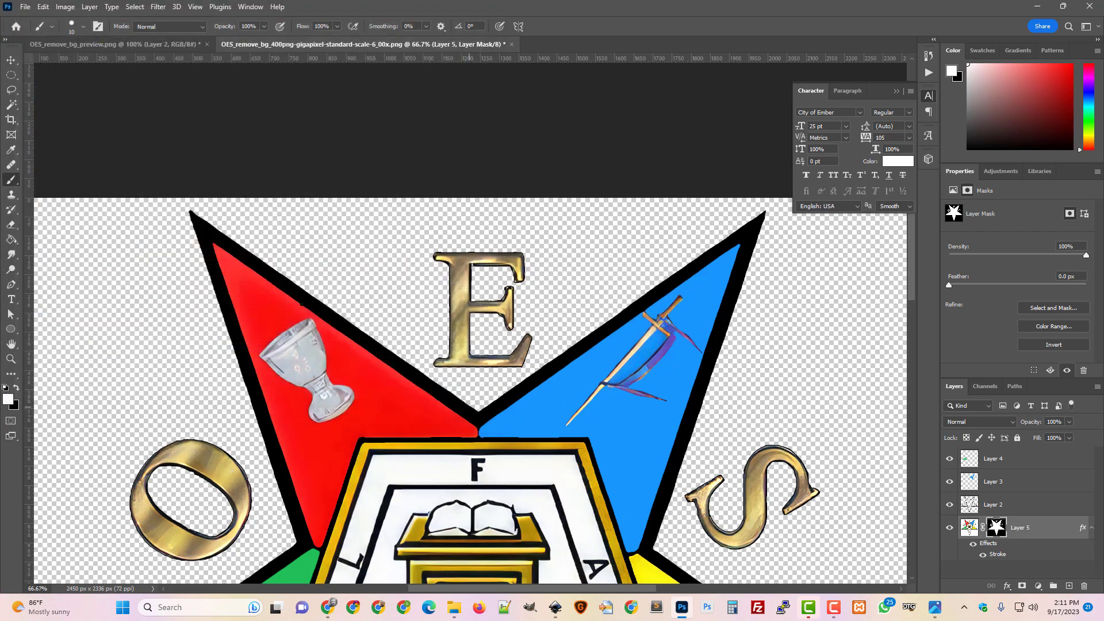
Step: Trim the empty transparent margins around the star logo
left_click(65, 7)
left_click(80, 138)
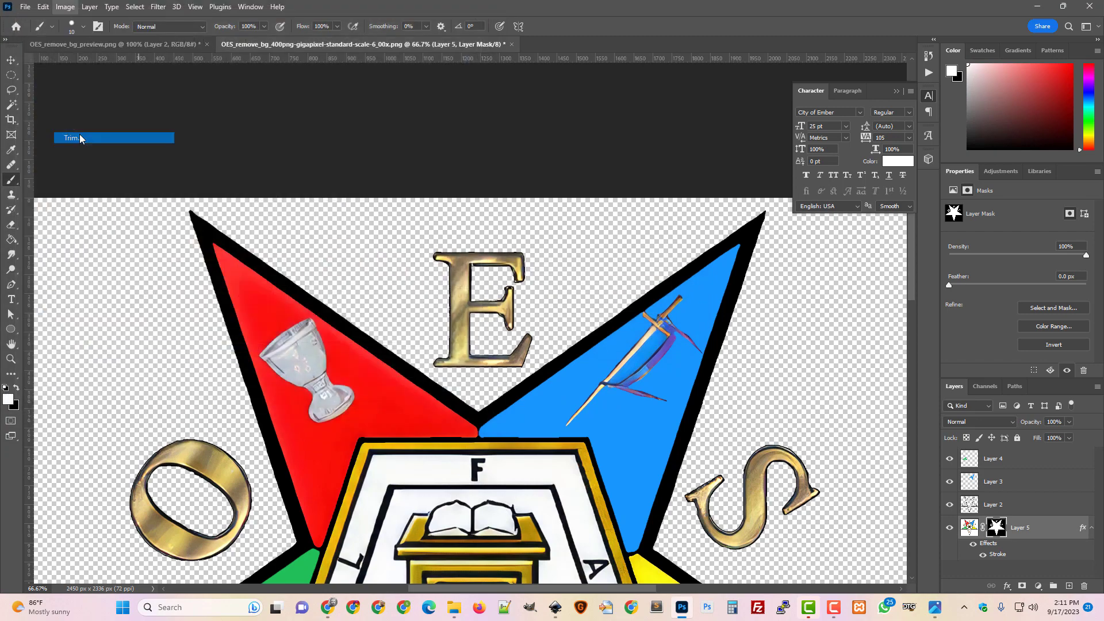
left_click(606, 167)
key("b")
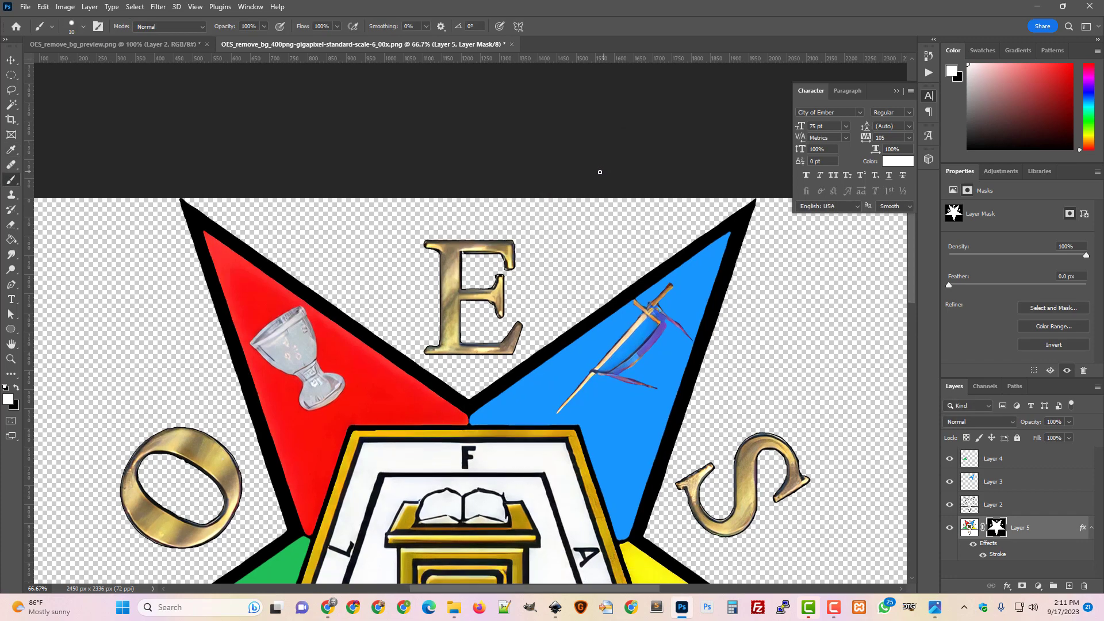
Step: Export the logo as a PNG named OES_upscaled.png in the 1_Image_fixes folder, replacing the existing file
left_click(26, 7)
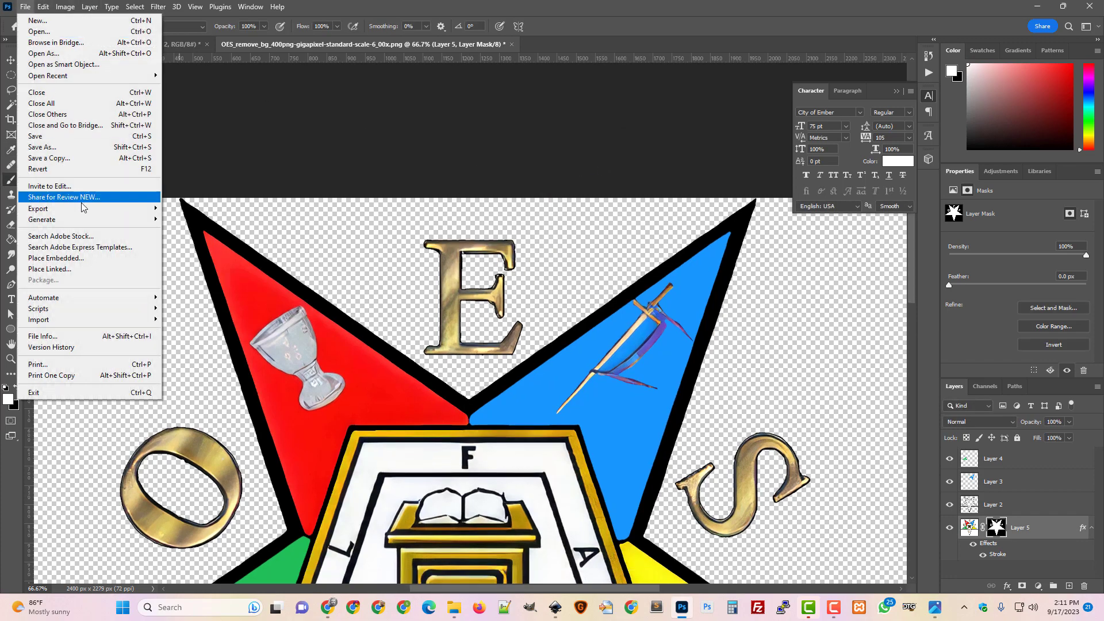
mouse_move(86, 208)
left_click(201, 211)
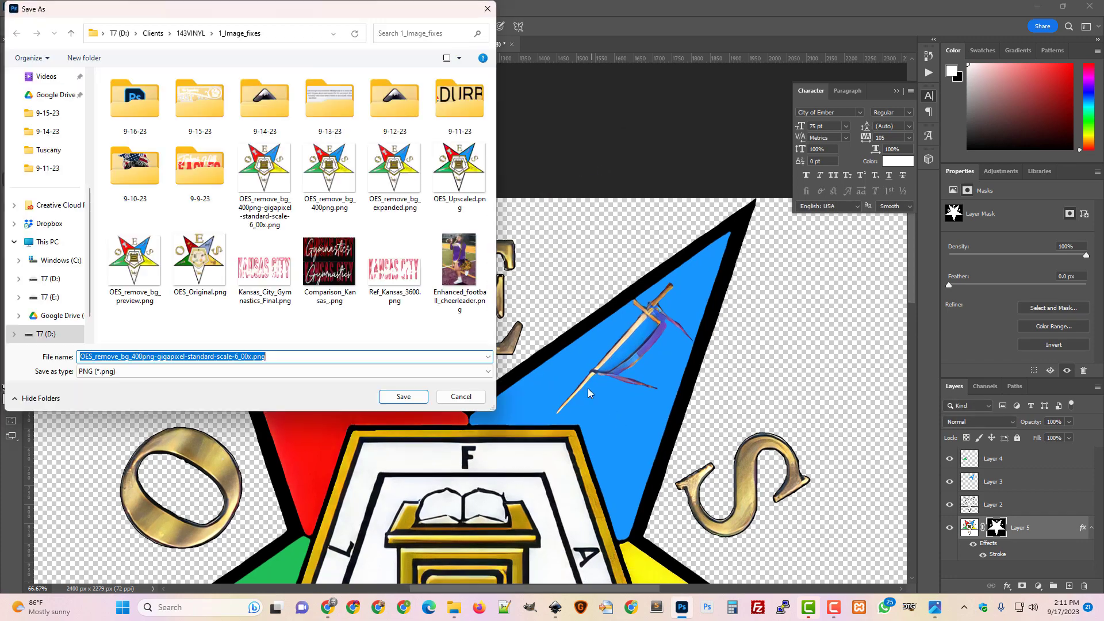
left_click_drag(252, 357, 97, 366)
type("upscaled")
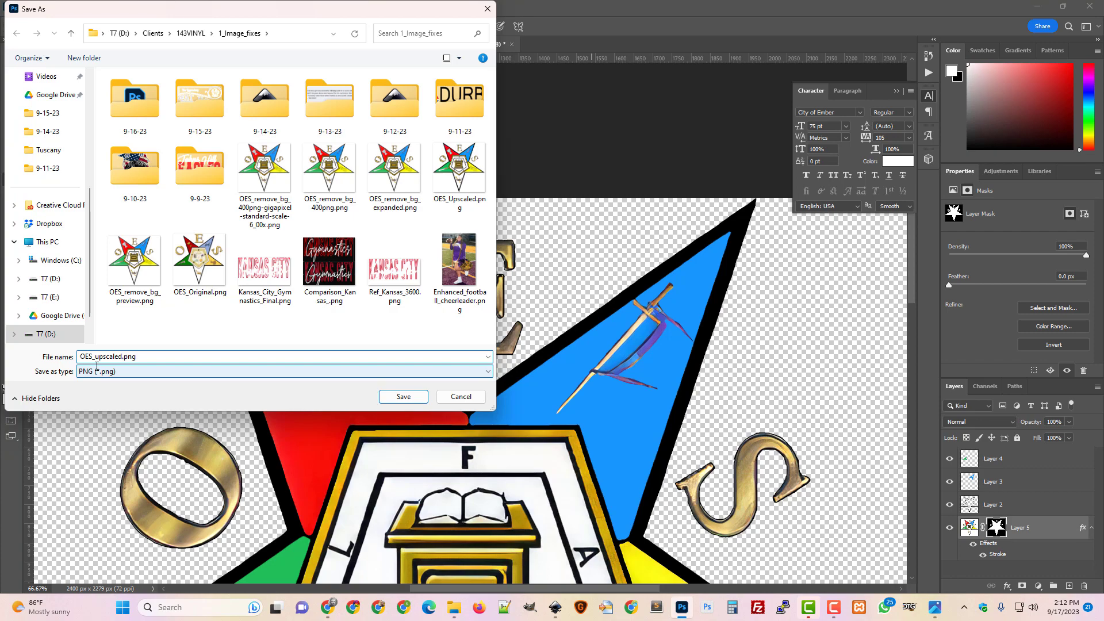
key("Return")
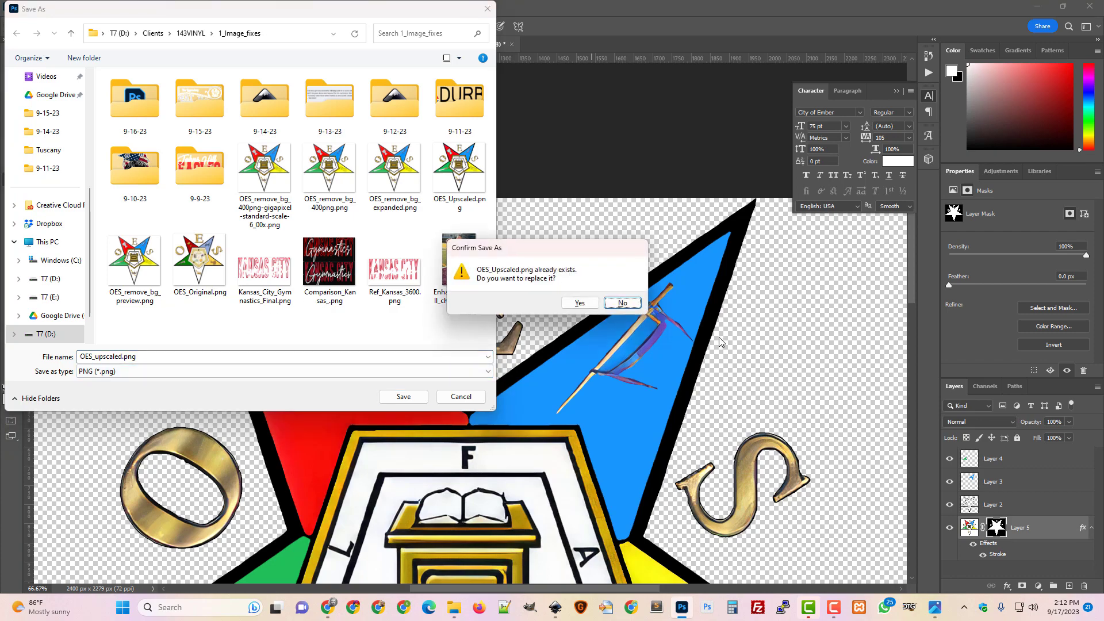
left_click(578, 303)
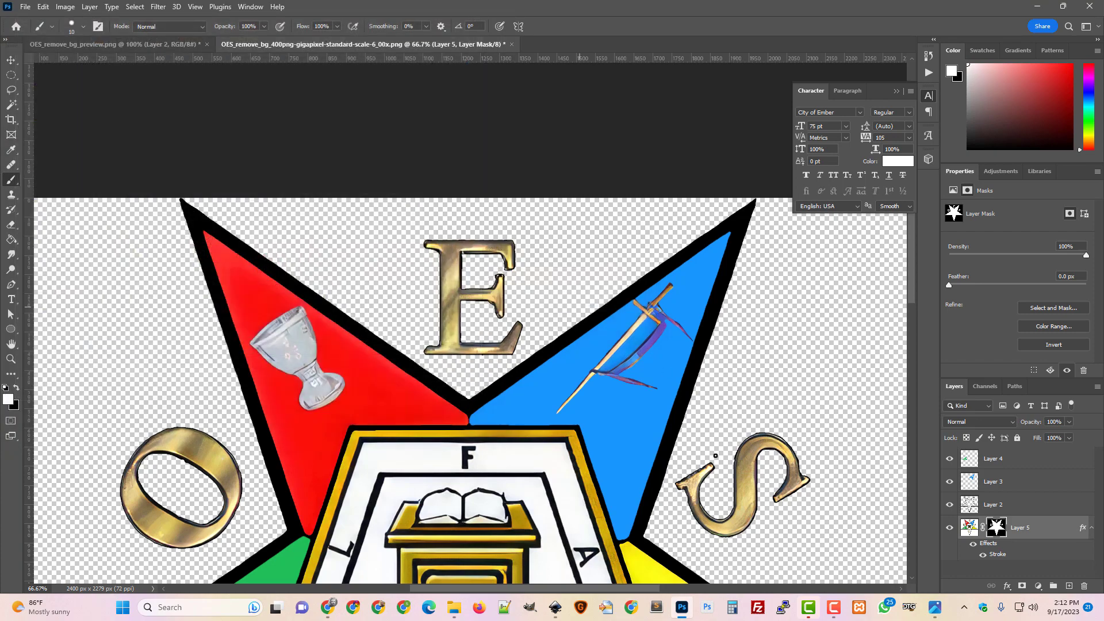
Step: Open OES_Upscaled.png from the 1_Image_fixes folder in a new Chrome tab and examine the exported logo at a larger zoom
left_click(453, 607)
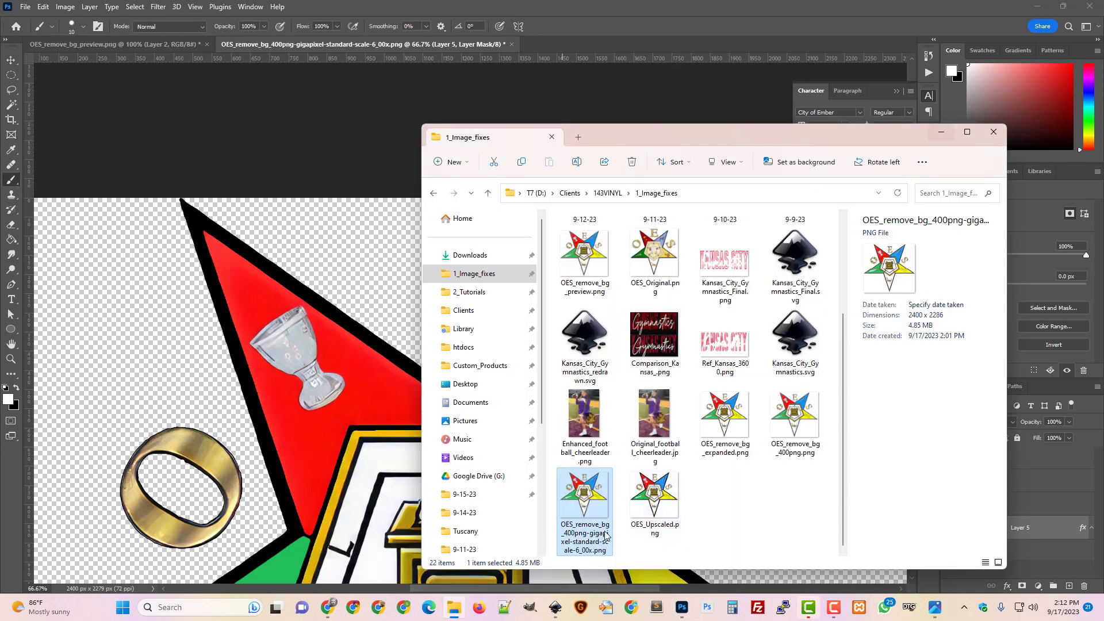
left_click(362, 608)
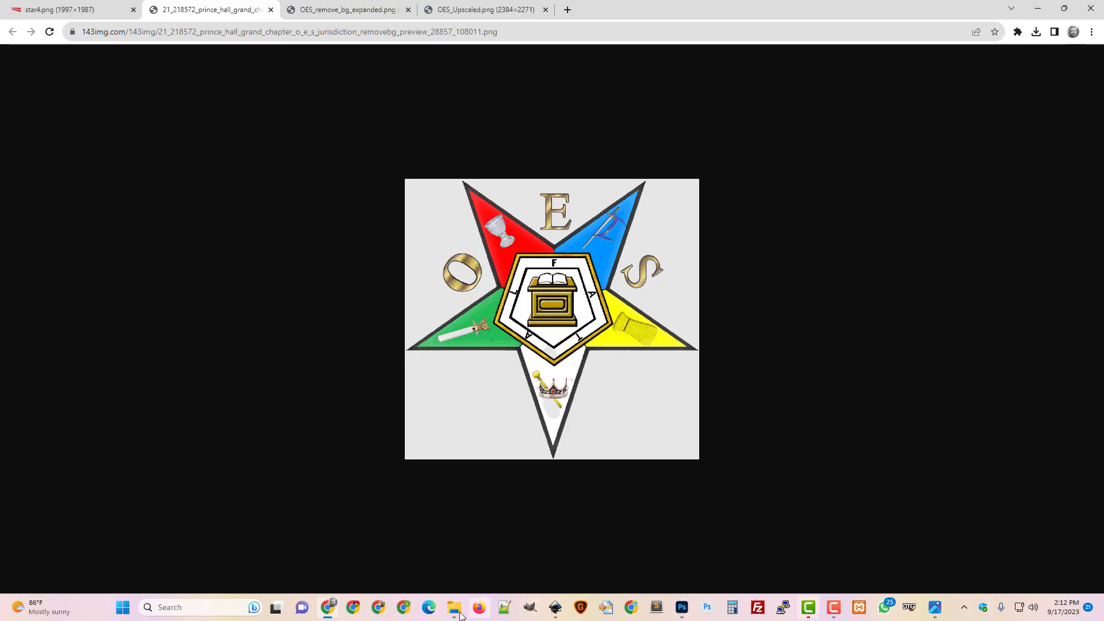
left_click(452, 610)
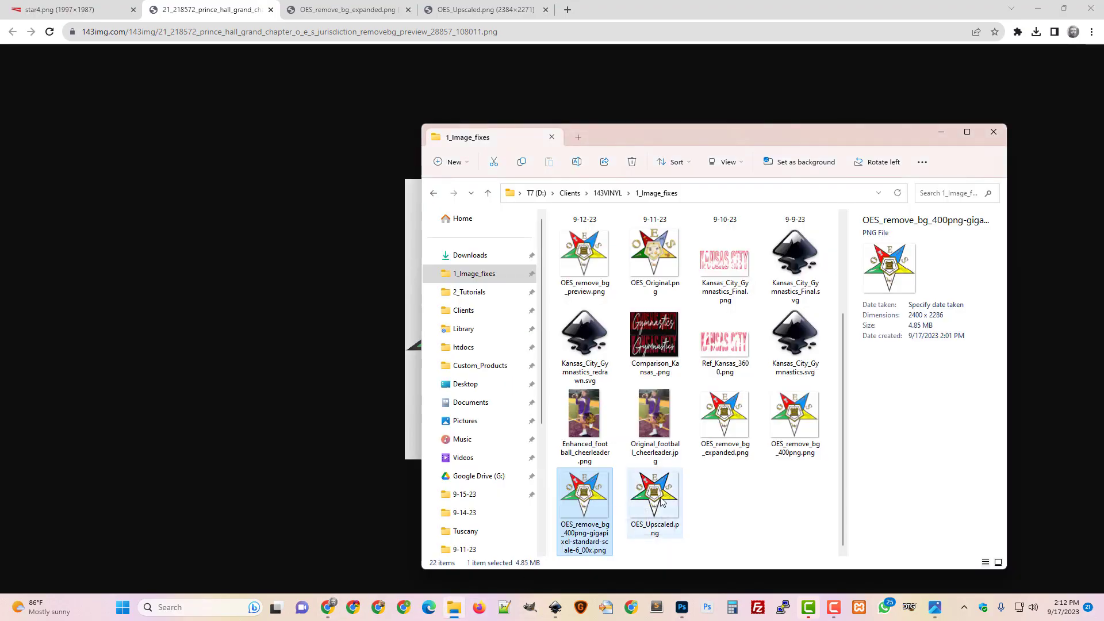
left_click_drag(654, 494, 598, 12)
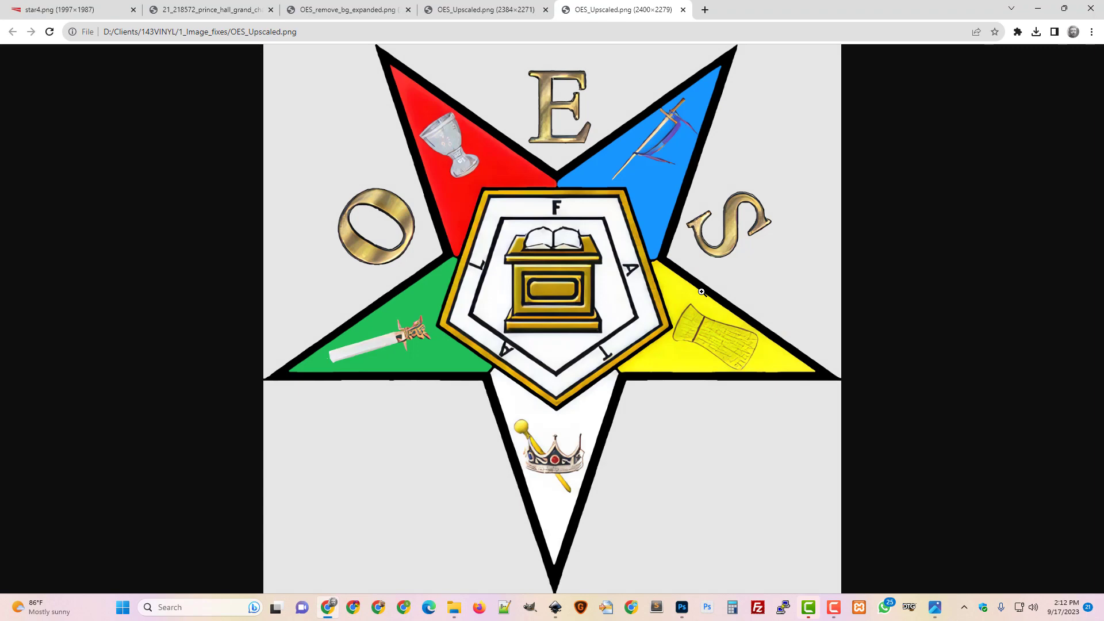
scroll(698, 291, "up", 2)
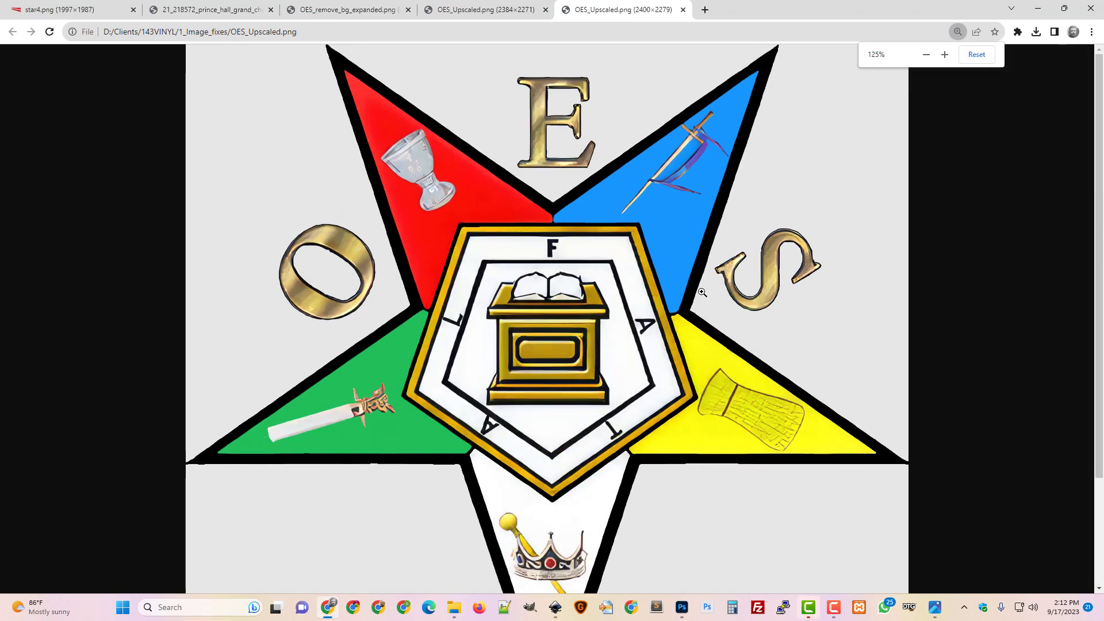
scroll(702, 292, "down", 2)
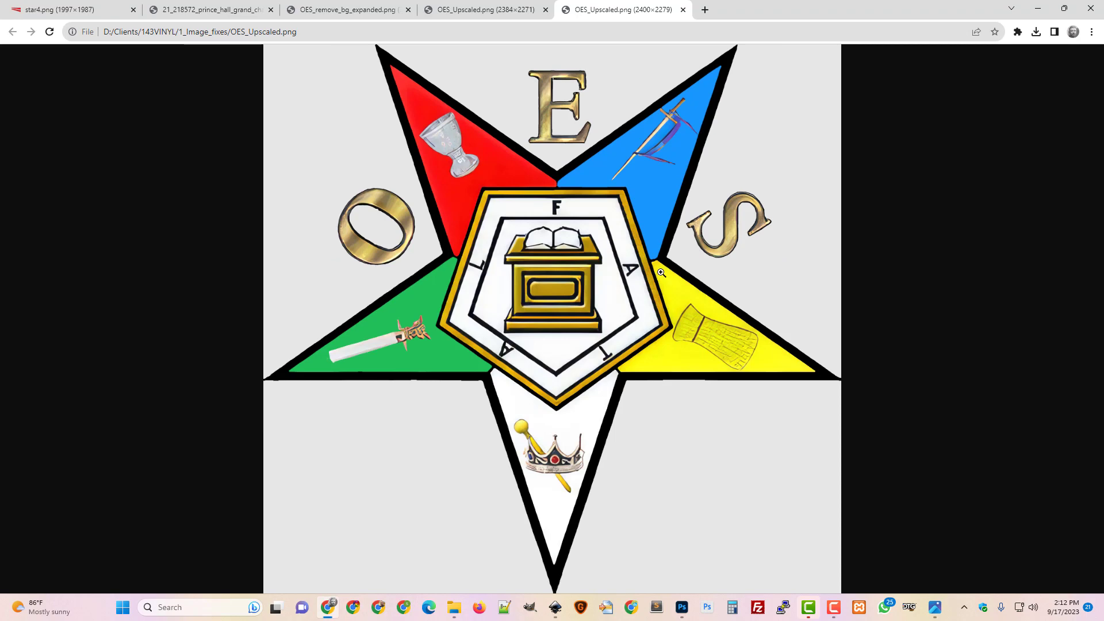
Step: Compare the star4.png reference with the exported OES_Upscaled.png and inspect the upscaled logo's details at full size
left_click(51, 10)
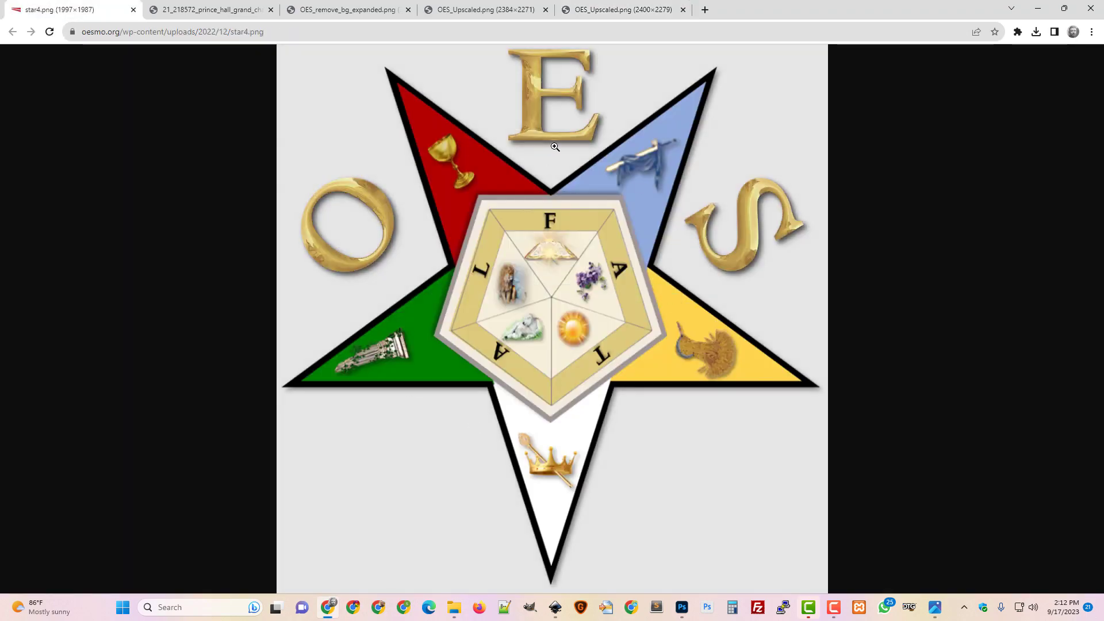
left_click(520, 298)
left_click(661, 12)
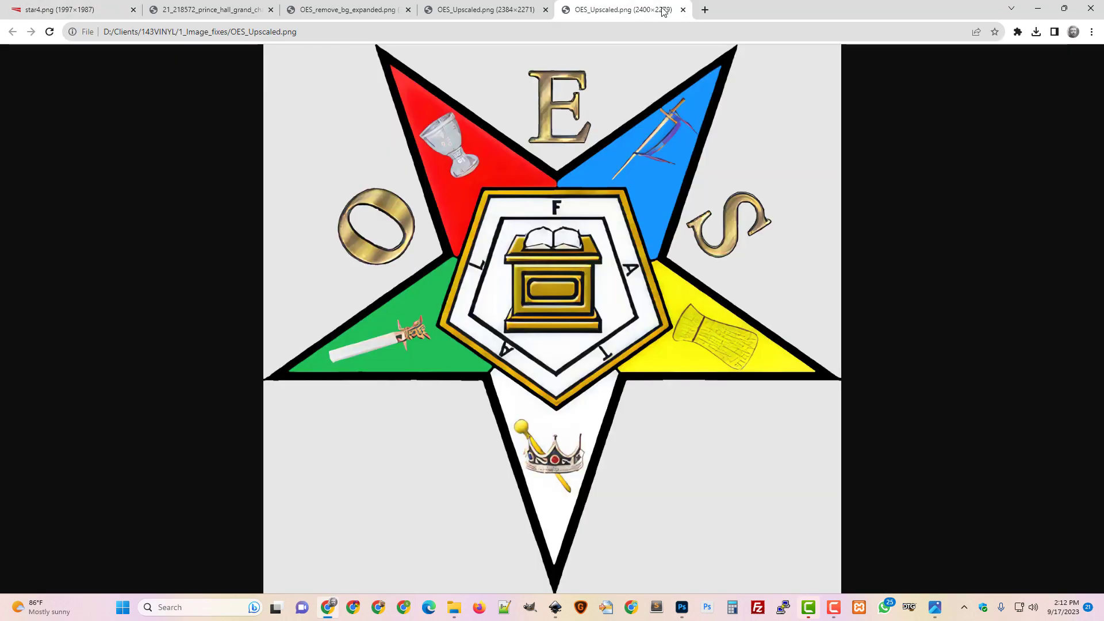
left_click(583, 242)
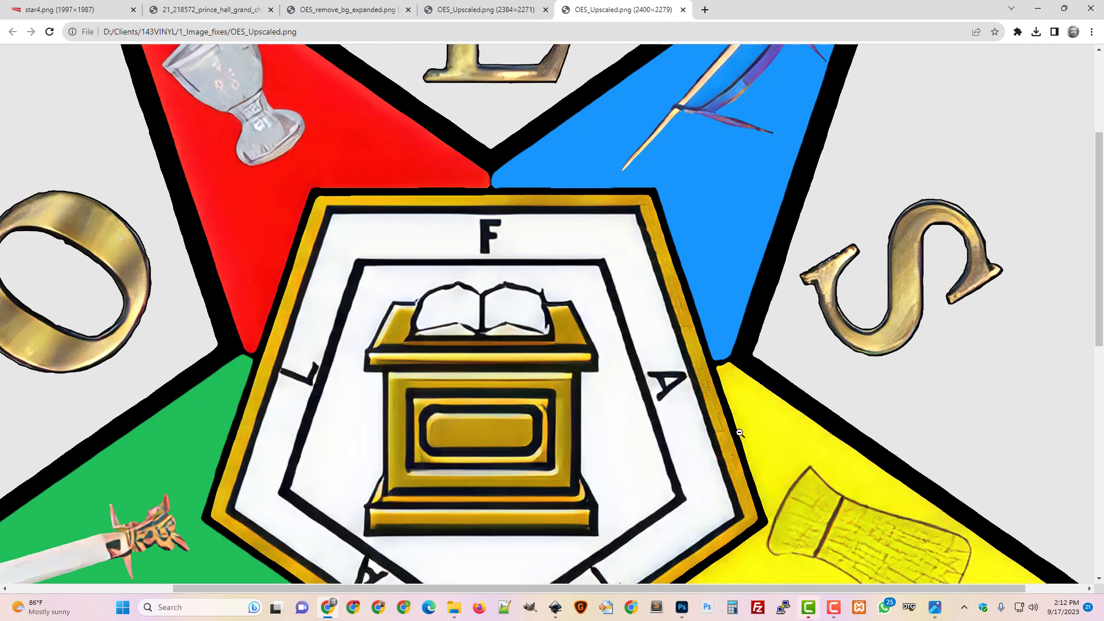
scroll(715, 409, "up", 3)
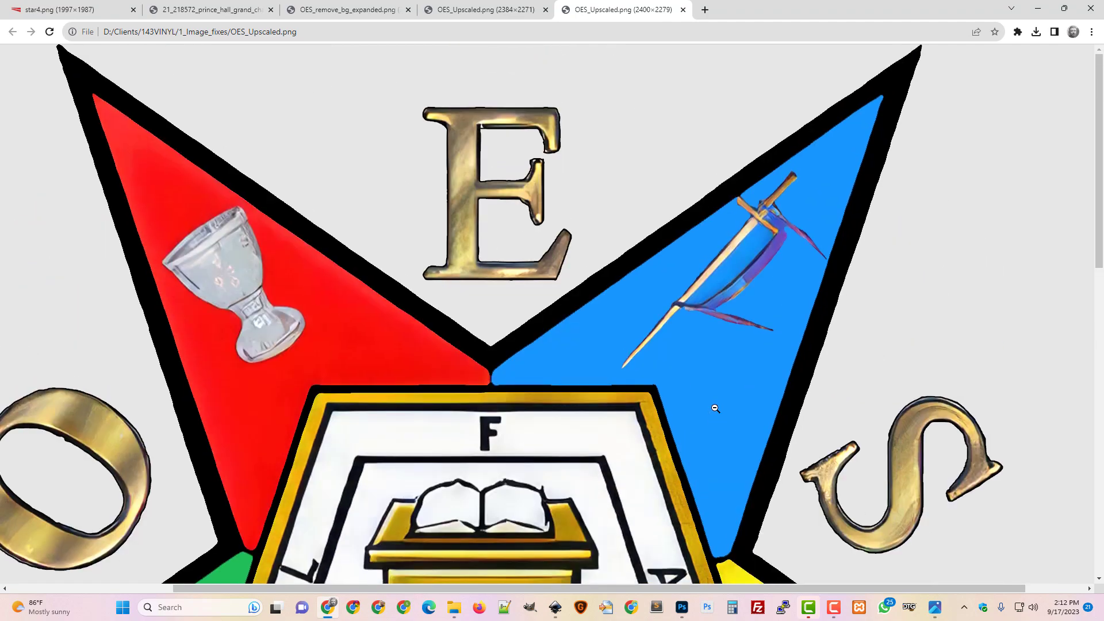
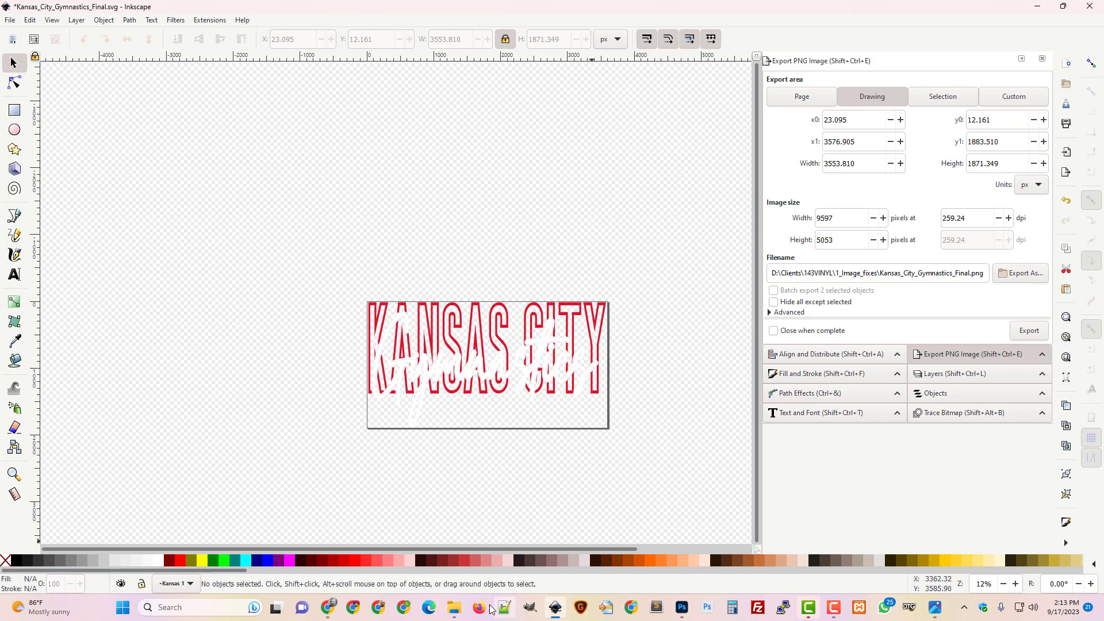
Step: Create a new Inkscape document and import OES_remove_bg_preview.png from the 1_Image_fixes folder onto its page
mouse_move(458, 611)
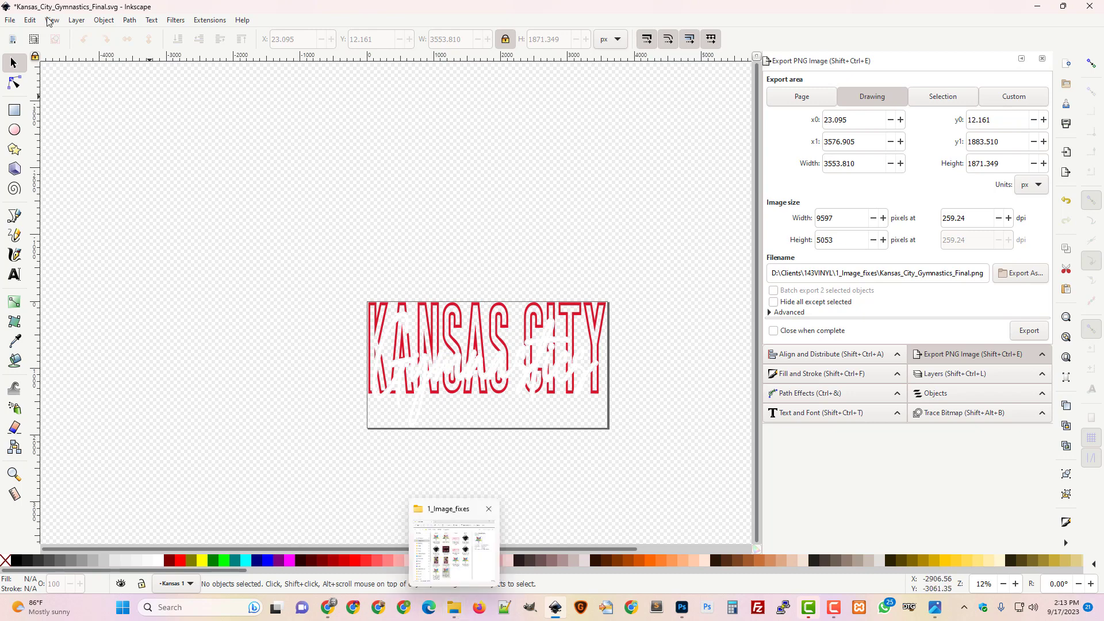
left_click(10, 19)
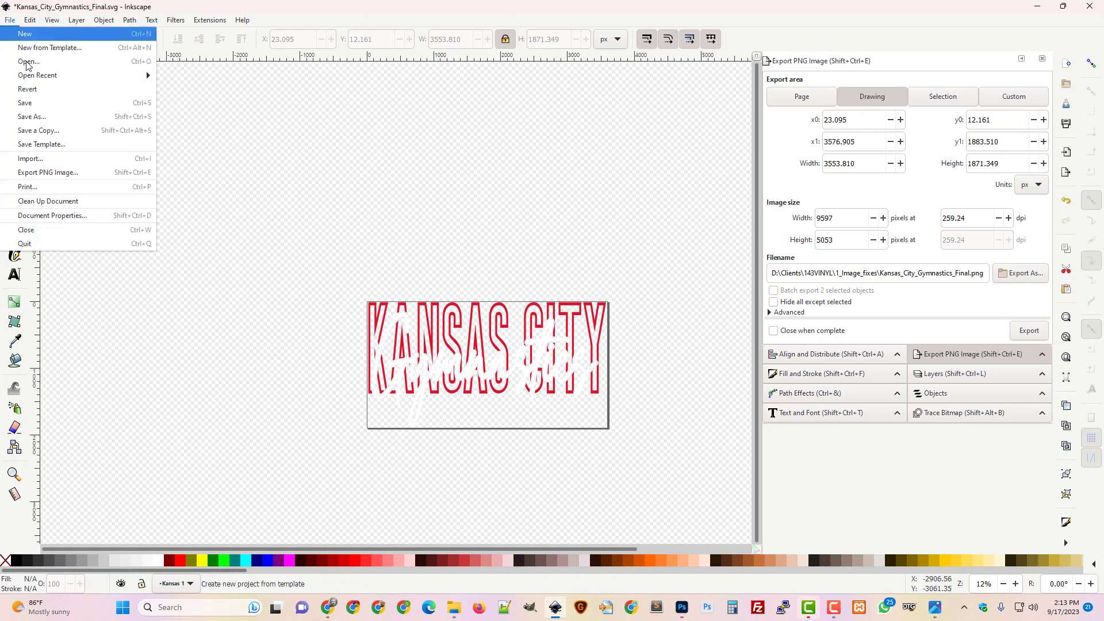
left_click(48, 33)
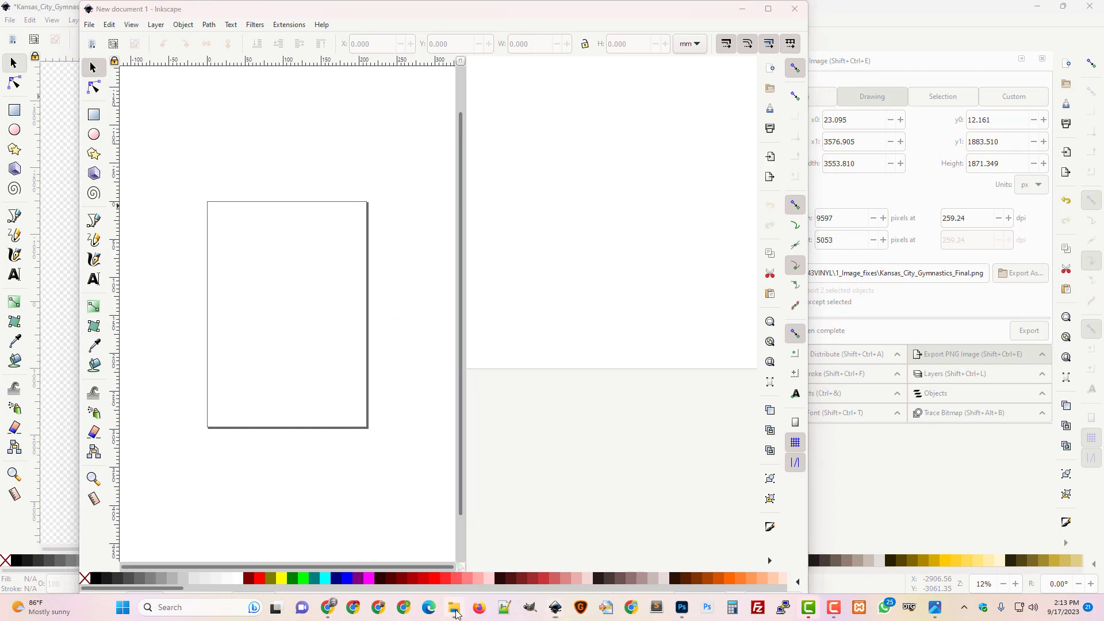
left_click(454, 607)
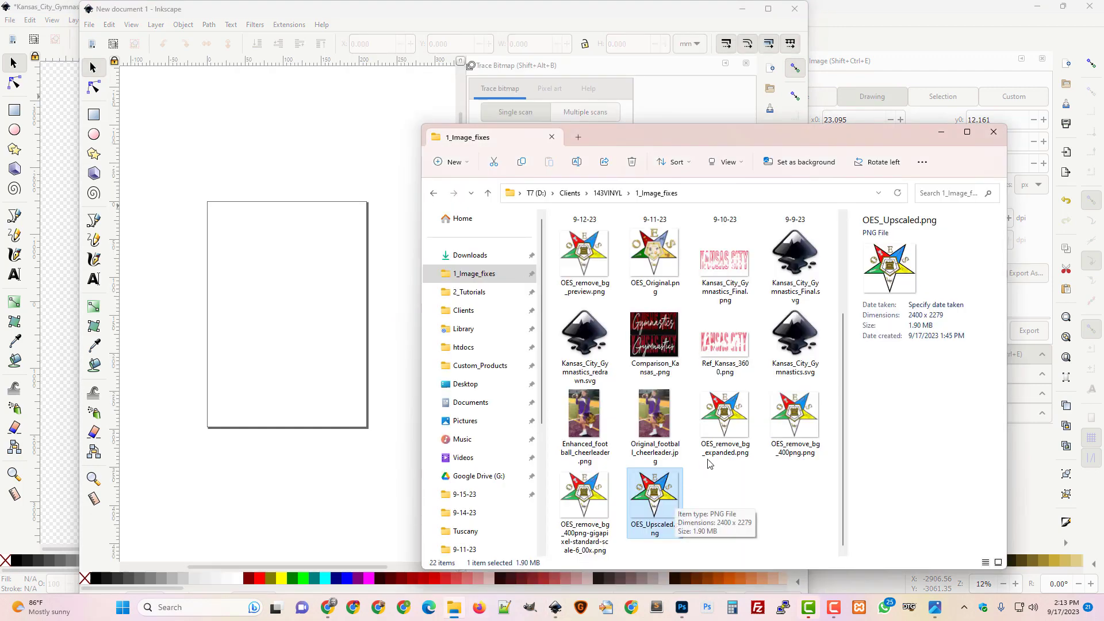
left_click(798, 436)
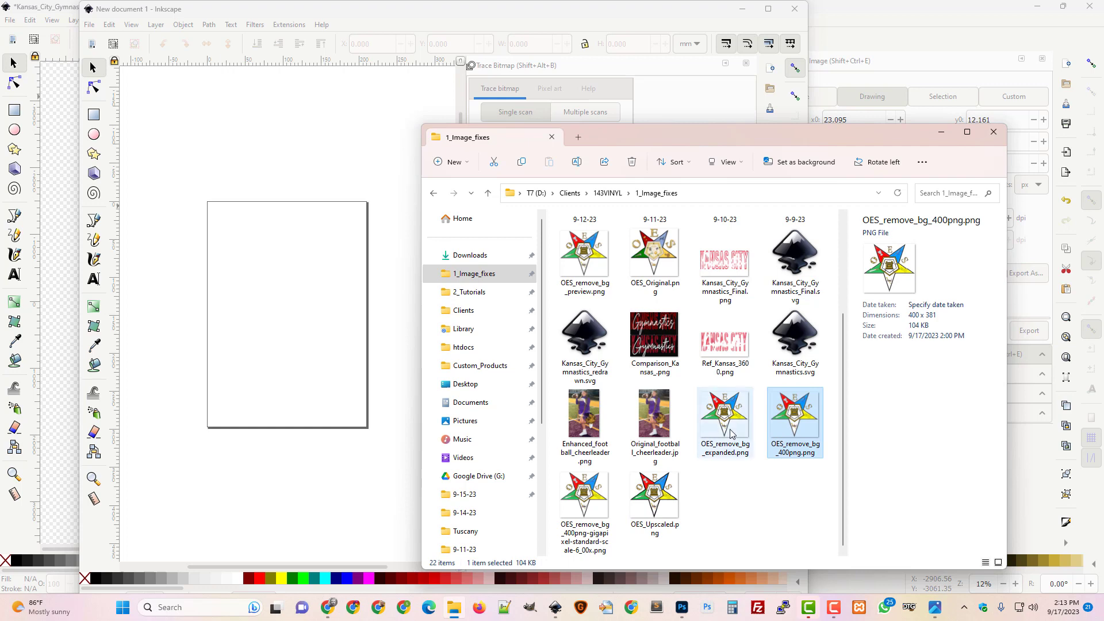
left_click_drag(795, 432, 765, 451)
left_click_drag(584, 255, 299, 320)
left_click(520, 389)
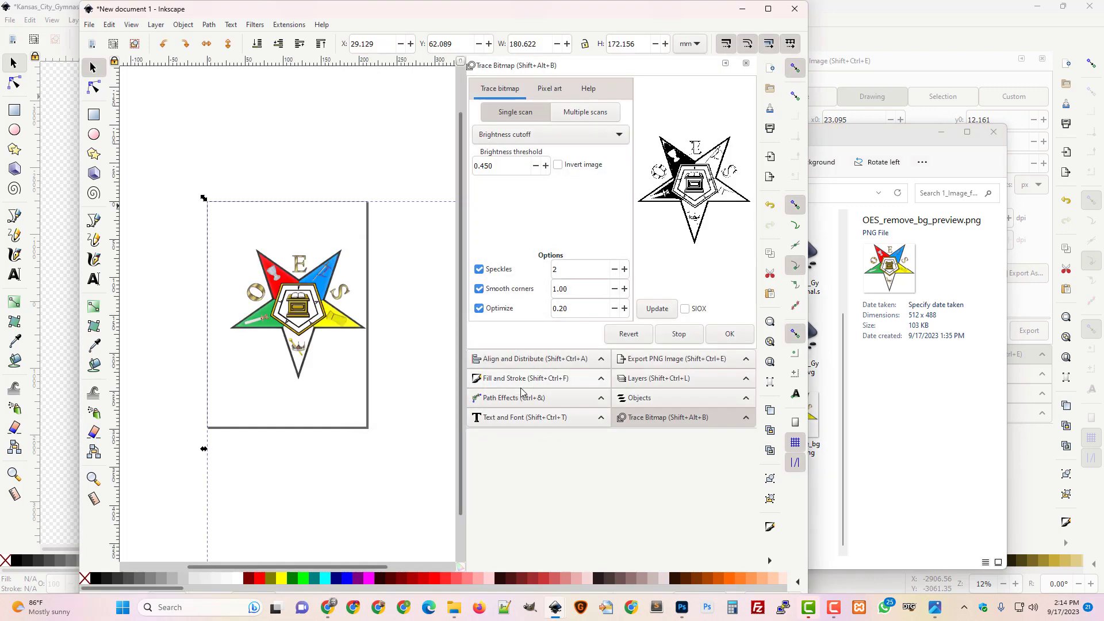
left_click(769, 15)
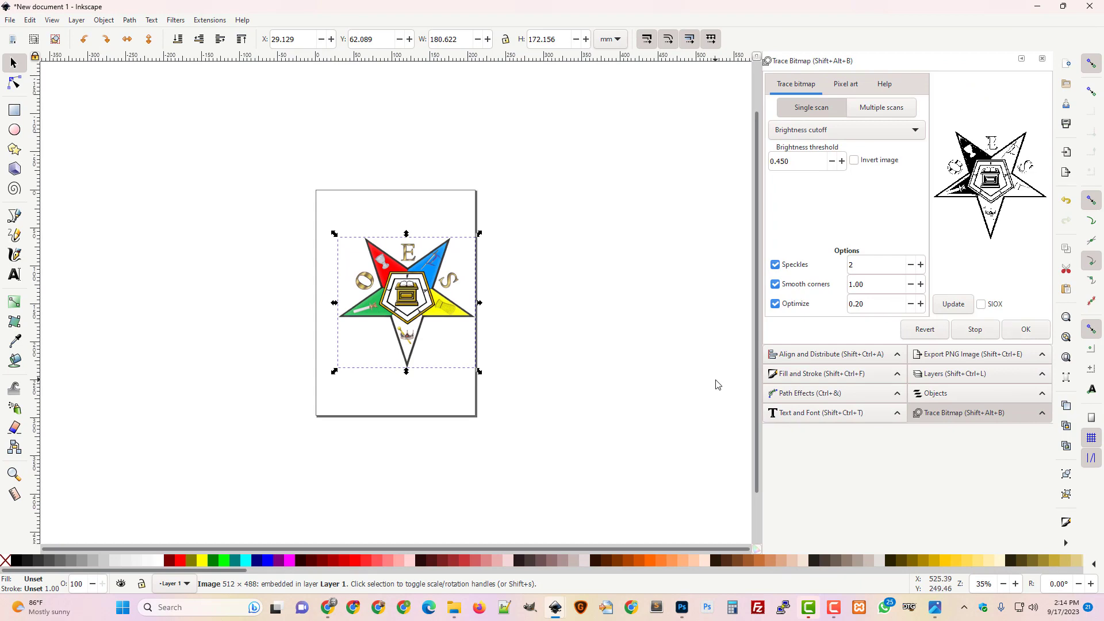
Step: Trace the outer edges of the star's lowest point with an open V-shaped Pen path, each side about 70 mm long
key("plus")
key("plus")
key("plus")
key("plus")
key("plus")
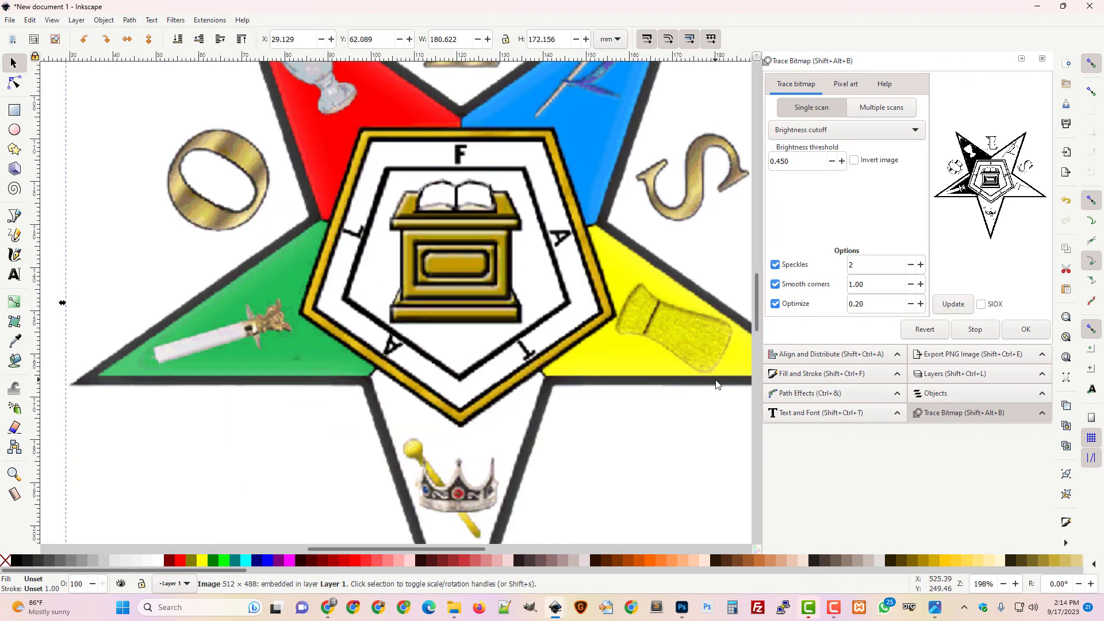
scroll(706, 382, "down", 5)
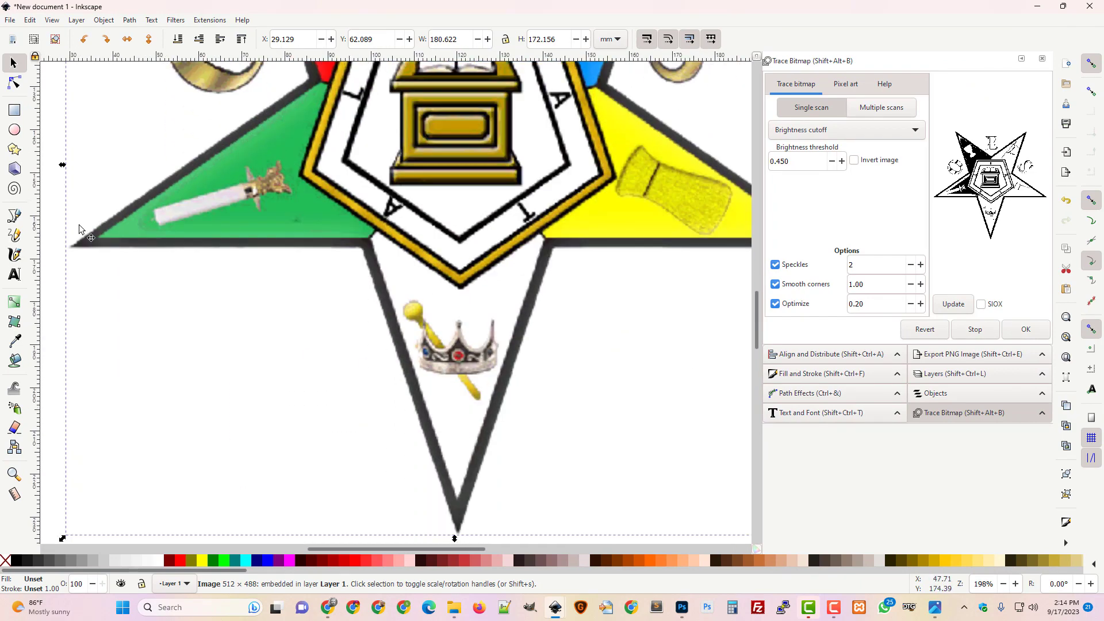
left_click(14, 215)
scroll(699, 377, "down", 2)
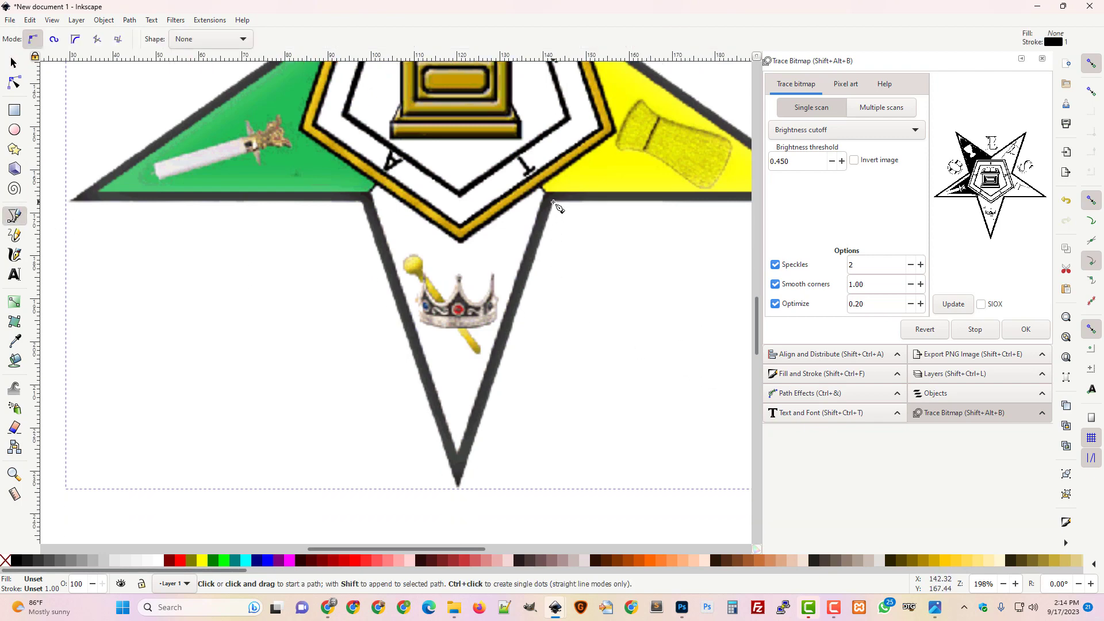
left_click(553, 201)
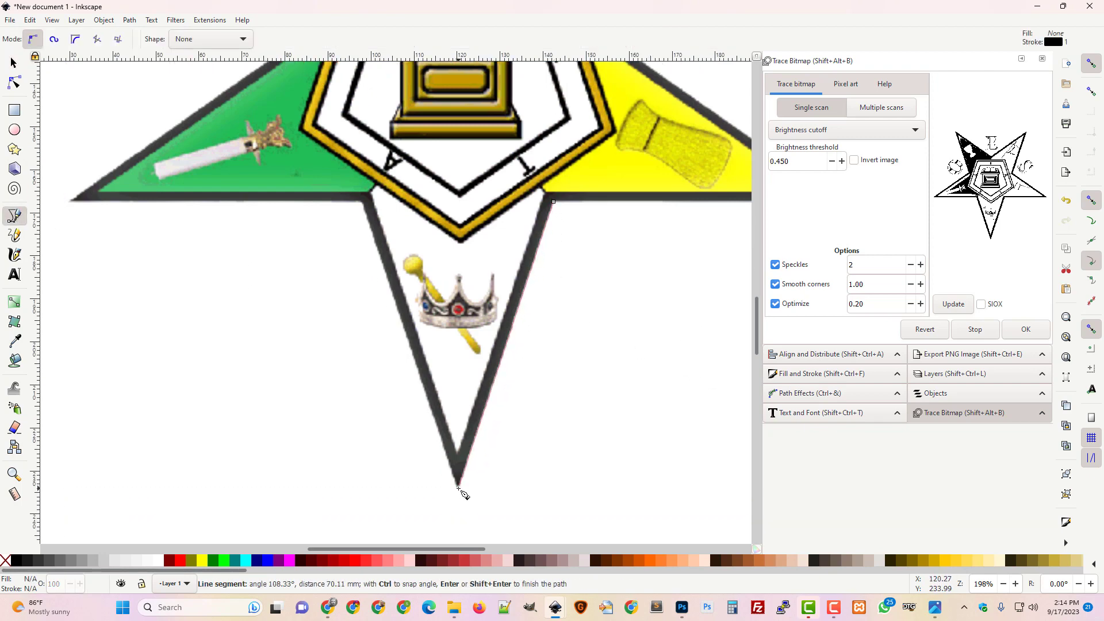
left_click(458, 488)
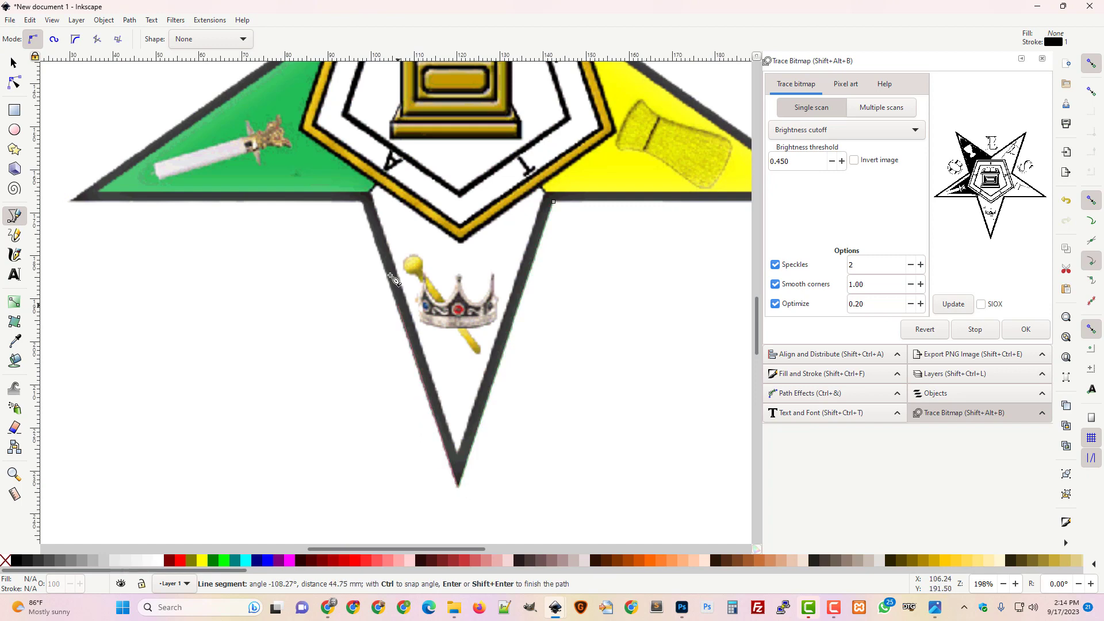
left_click(362, 203)
key("Return")
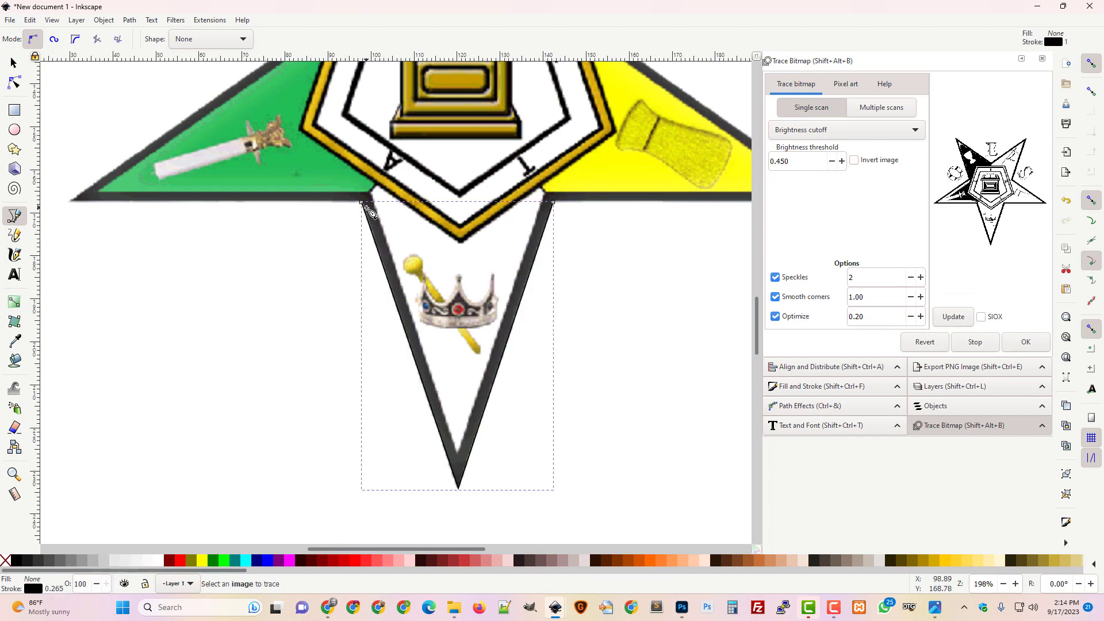
Step: Switch to Photoshop and hide Layer 4, Layer 3 and Layer 5, leaving Layer 2's black star outline selected and showing
left_click(682, 607)
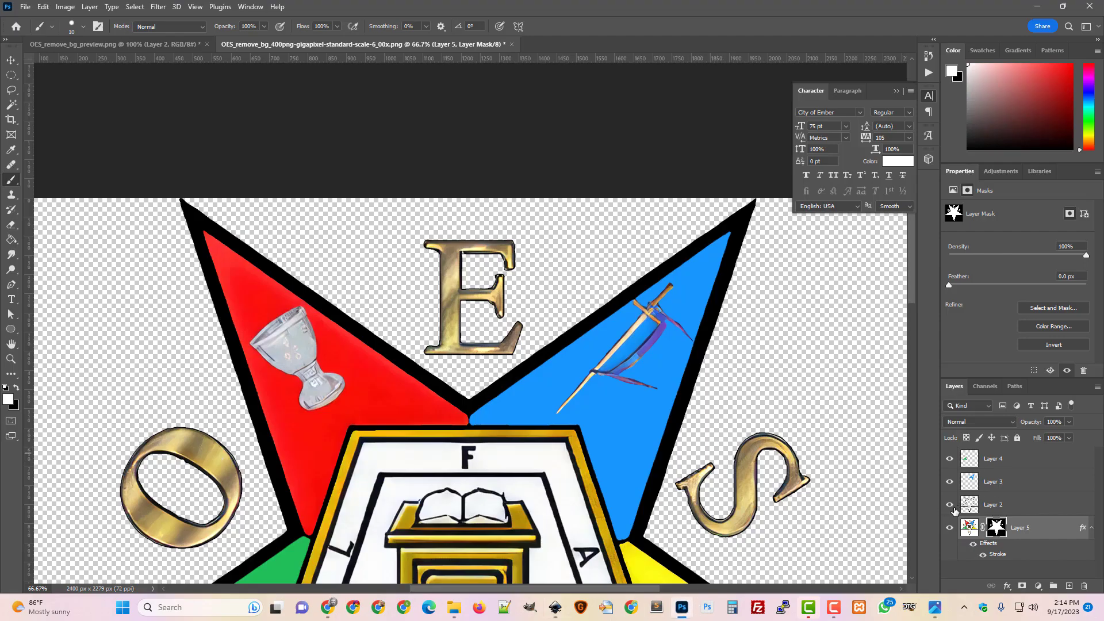
left_click(949, 481)
left_click(949, 458)
left_click(1003, 504)
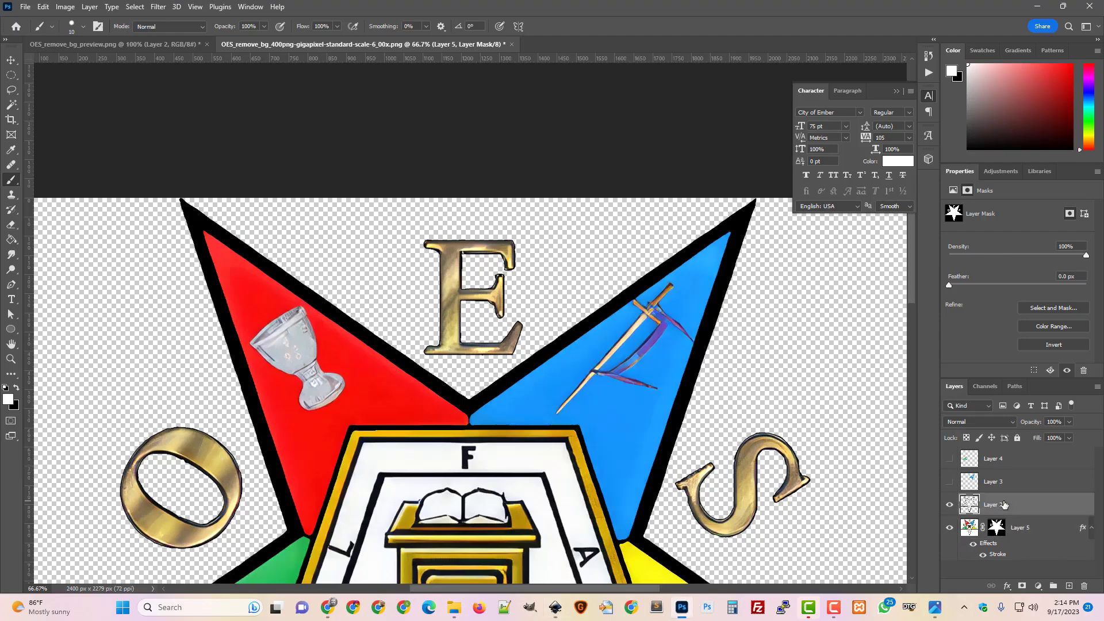
left_click(949, 531)
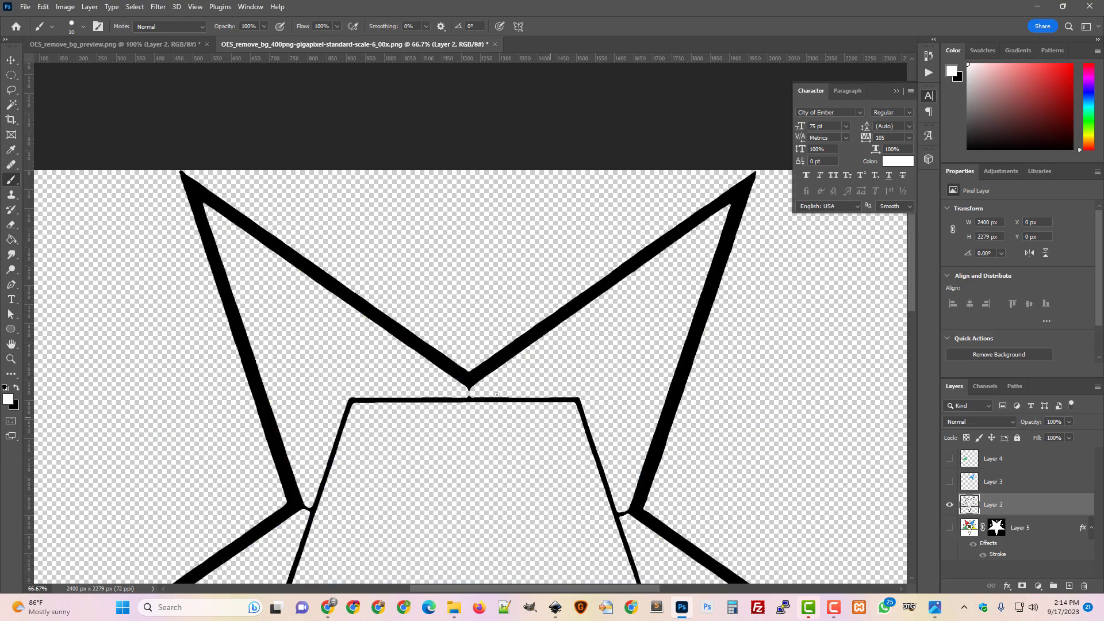
Step: Export the black star outline as a PNG named OES_remove_bg_black.png in the 1_Image_fixes folder
left_click(26, 6)
mouse_move(107, 209)
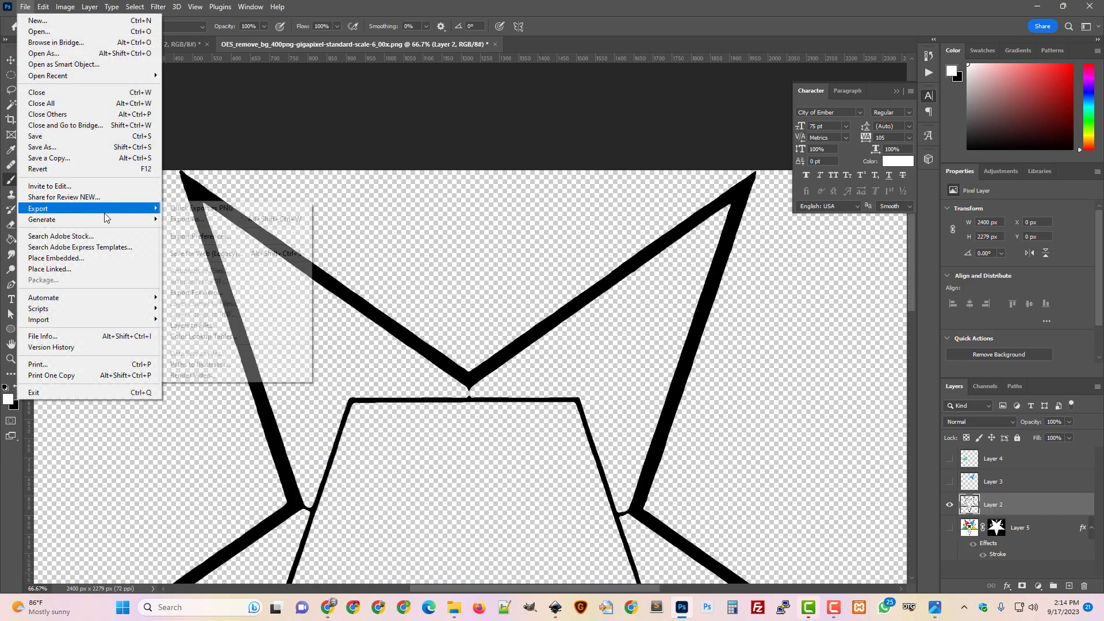
left_click(236, 208)
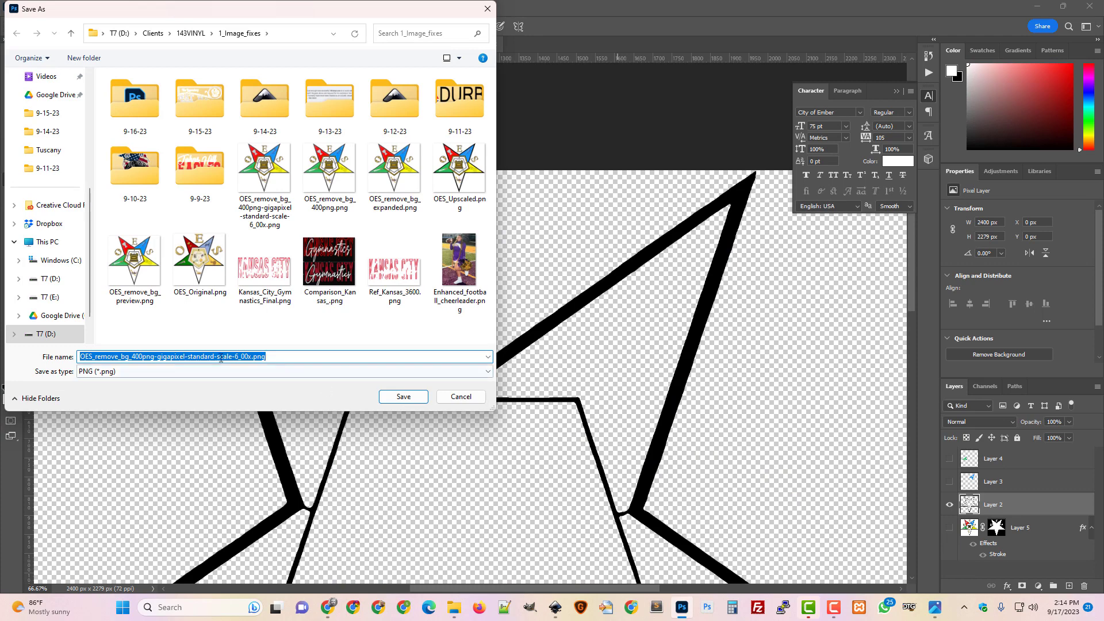
left_click_drag(251, 357, 132, 357)
type("bg_black")
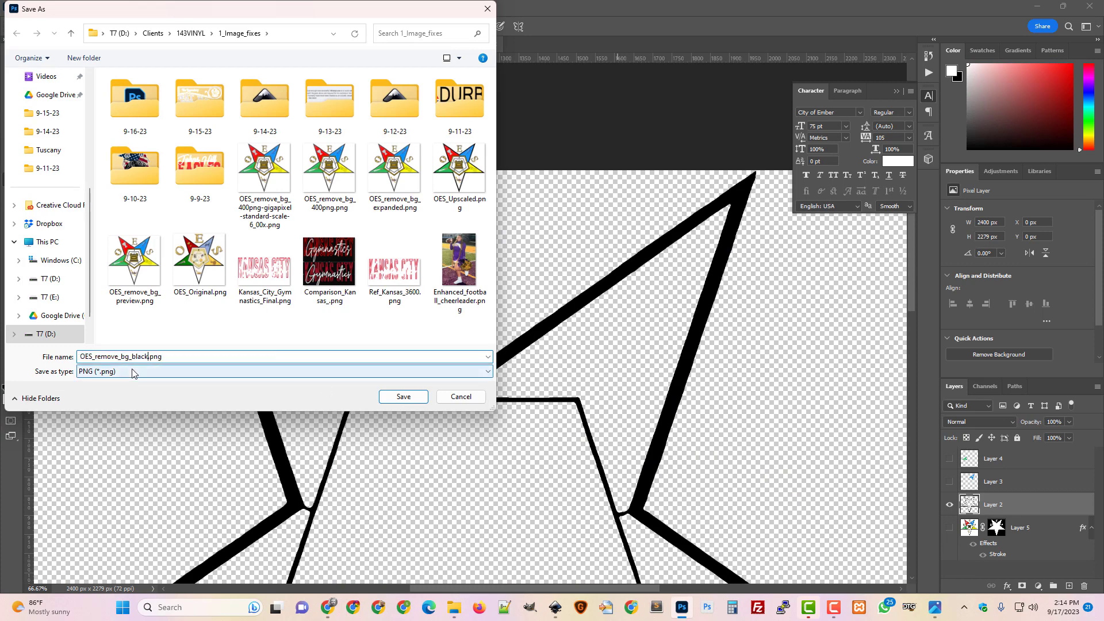
key("Return")
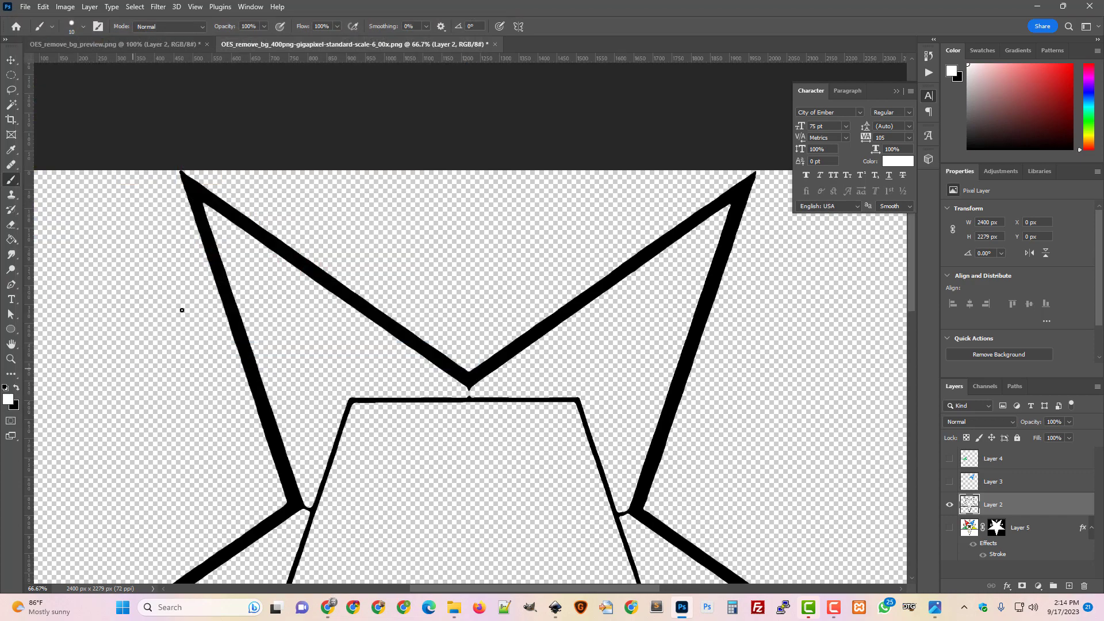
Step: Return to Inkscape and import OES_remove_bg_black.png from the 1_Image_fixes folder as an embedded image with its DPI taken from the file
left_click(1040, 7)
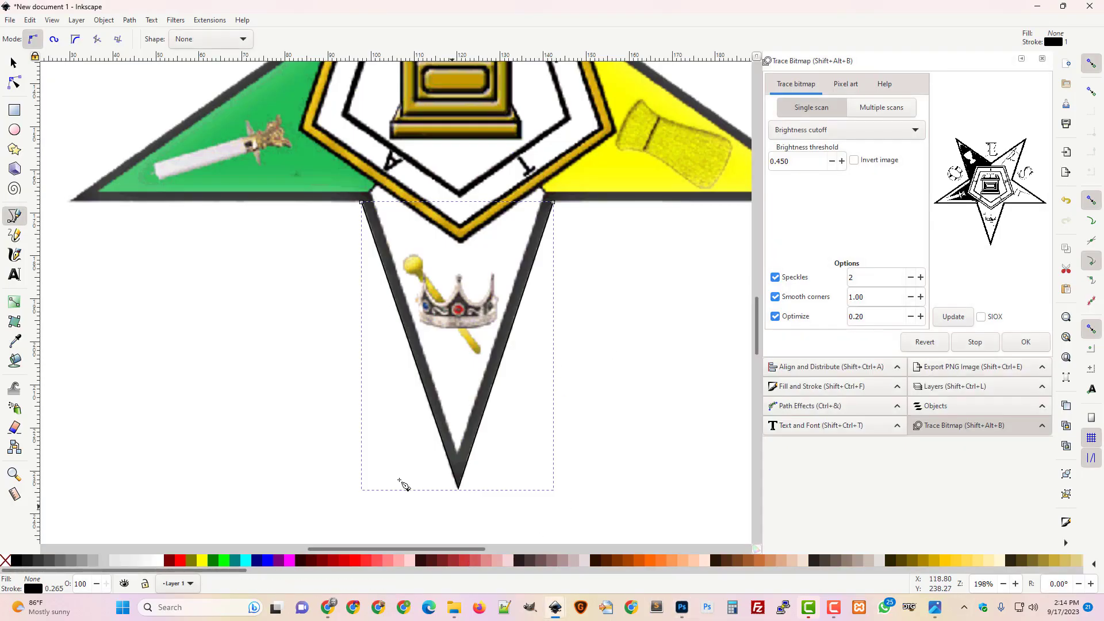
left_click(456, 614)
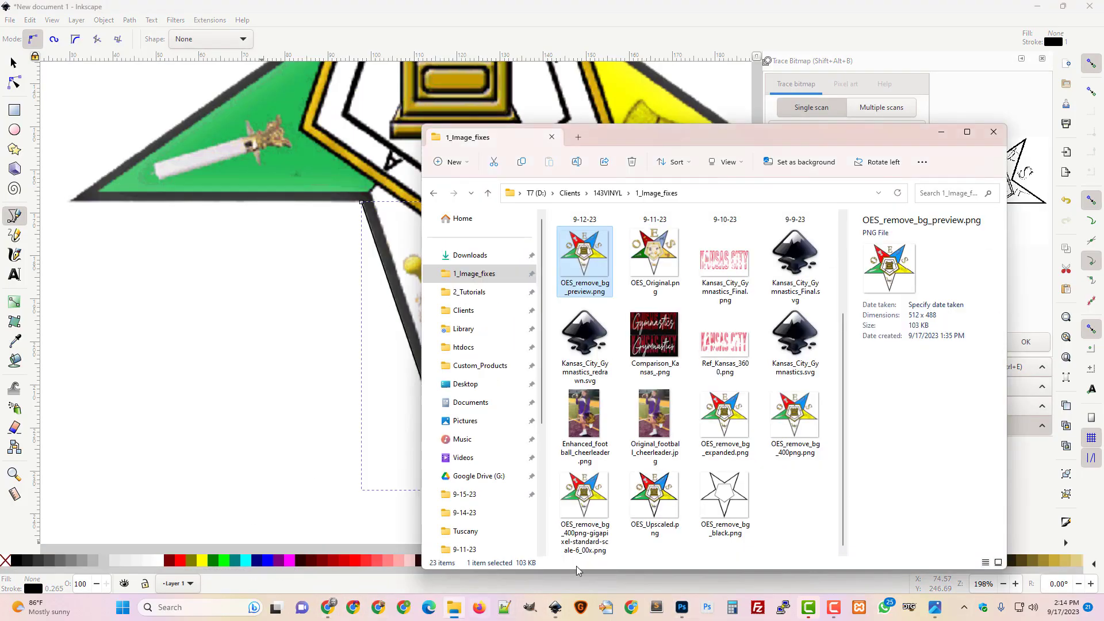
mouse_move(727, 494)
left_mouse_down()
mouse_move(230, 441)
mouse_move(220, 414)
left_mouse_up()
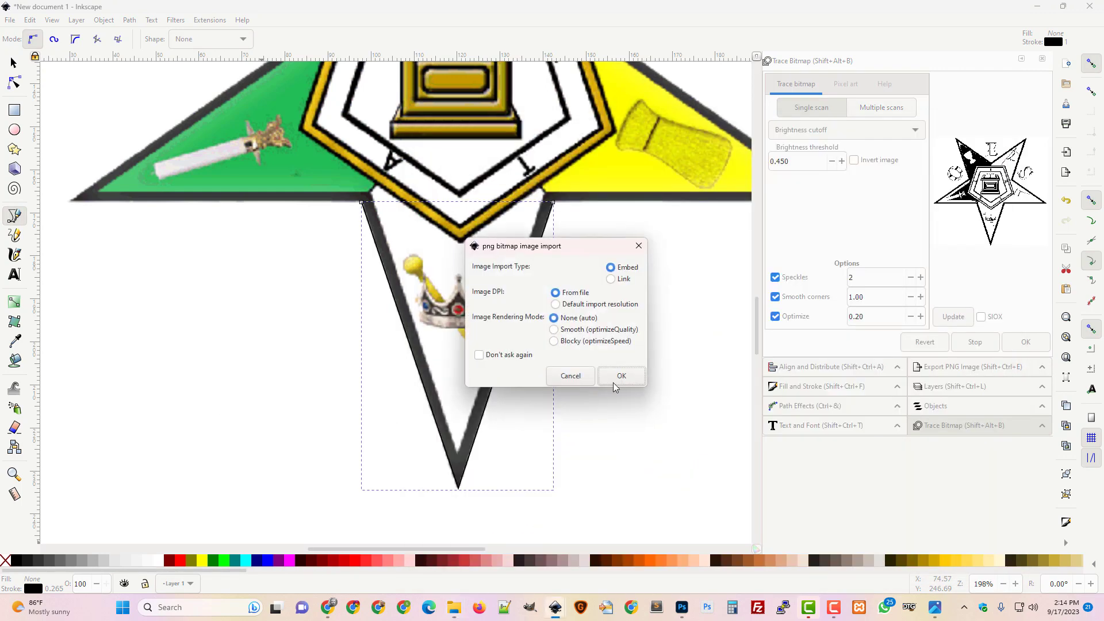
left_click(620, 377)
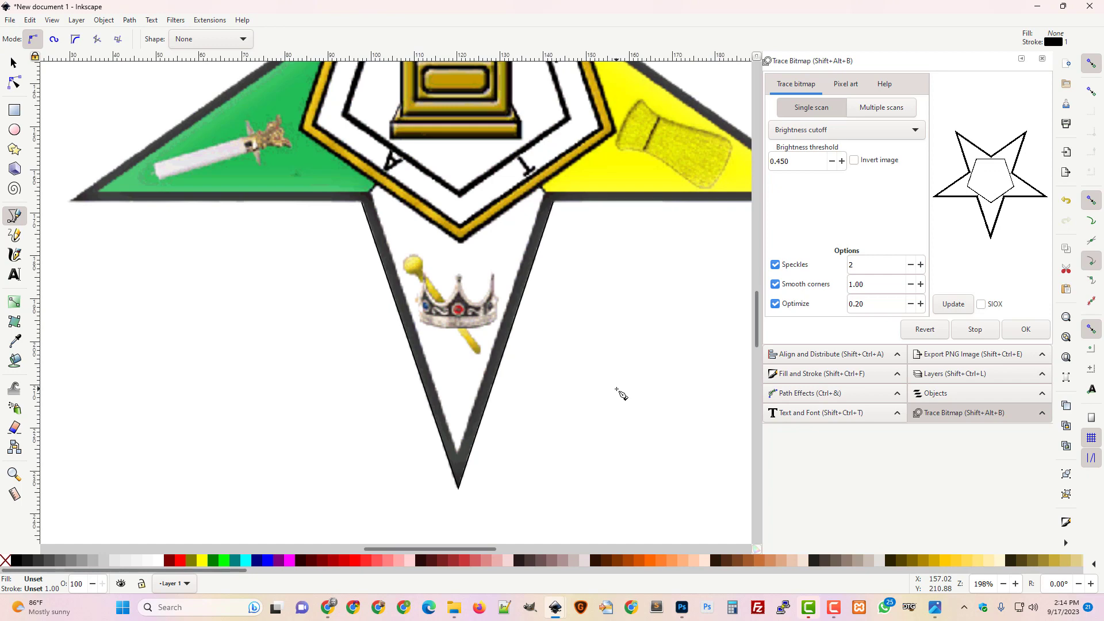
Step: Move the large star outline image off the small coloured logo and delete the coloured logo image
key("minus")
key("minus")
key("minus")
key("minus")
key("minus")
key("minus")
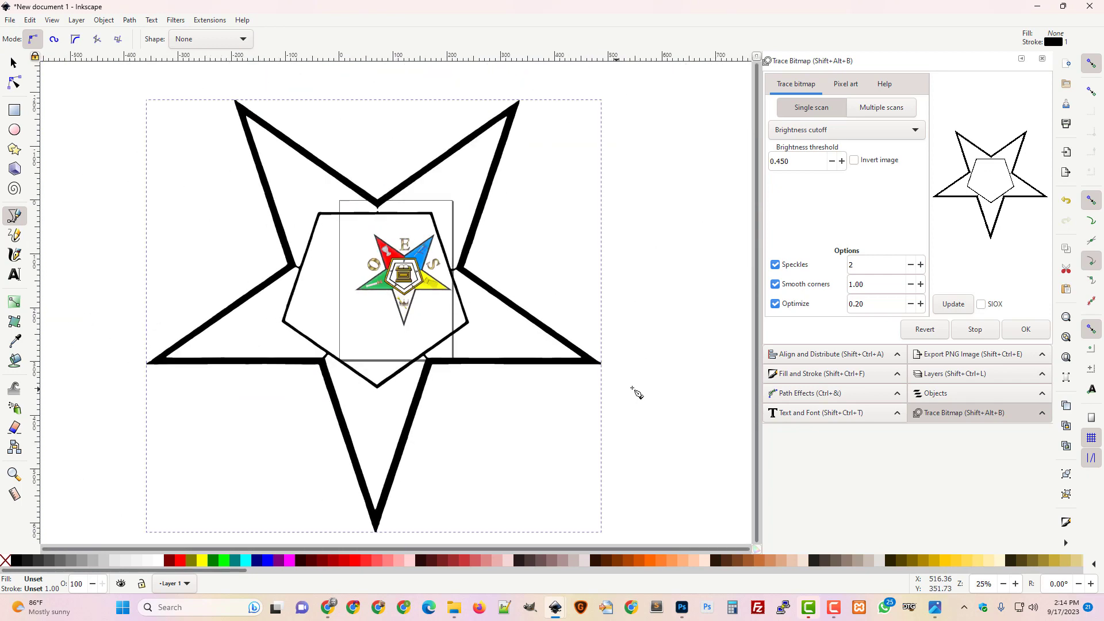
key("s")
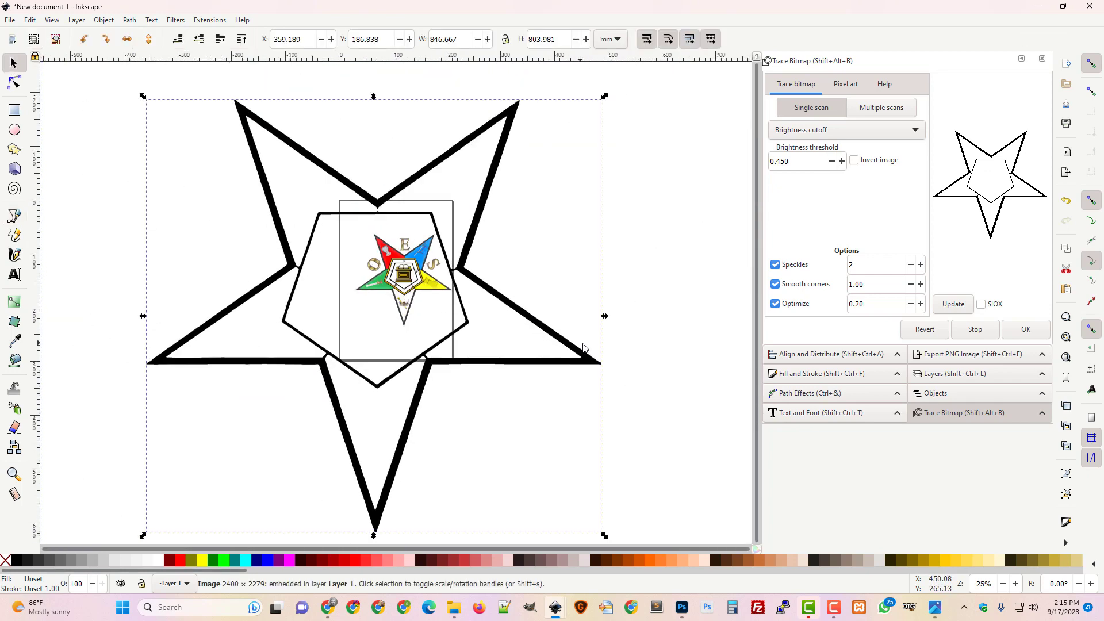
left_click_drag(571, 347, 714, 367)
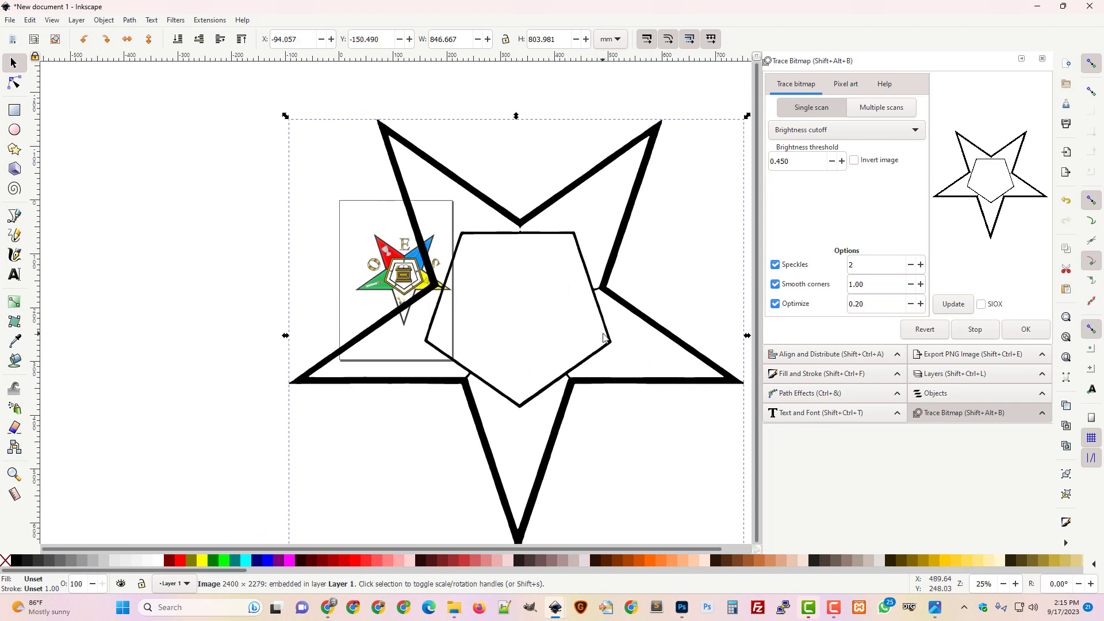
left_click_drag(604, 337, 634, 337)
left_click(403, 261)
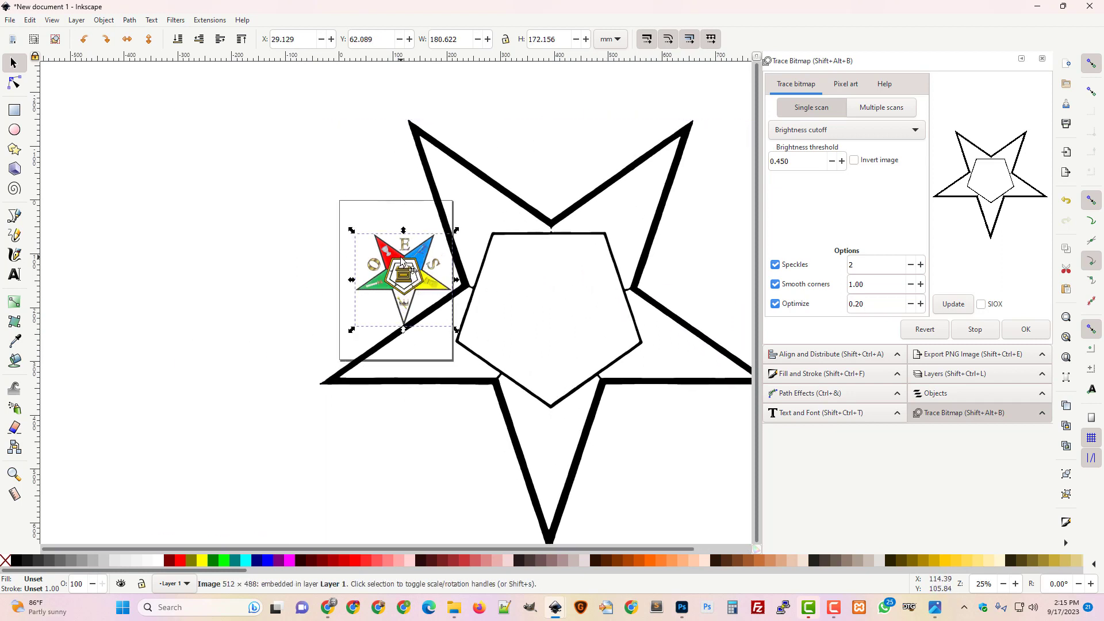
key("Delete")
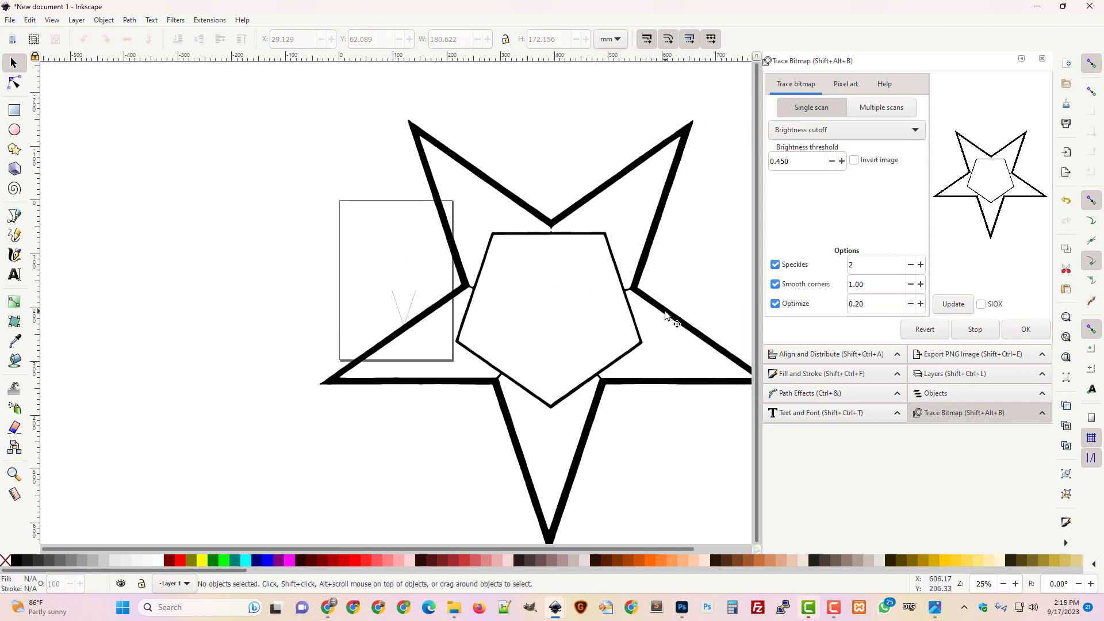
Step: Trace the star outline image with a single-scan Brightness cutoff at threshold 0.450, and delete the source bitmap from beneath the traced path
mouse_move(666, 315)
left_mouse_down()
mouse_move(468, 264)
mouse_move(464, 300)
mouse_move(451, 290)
mouse_move(517, 299)
left_mouse_up()
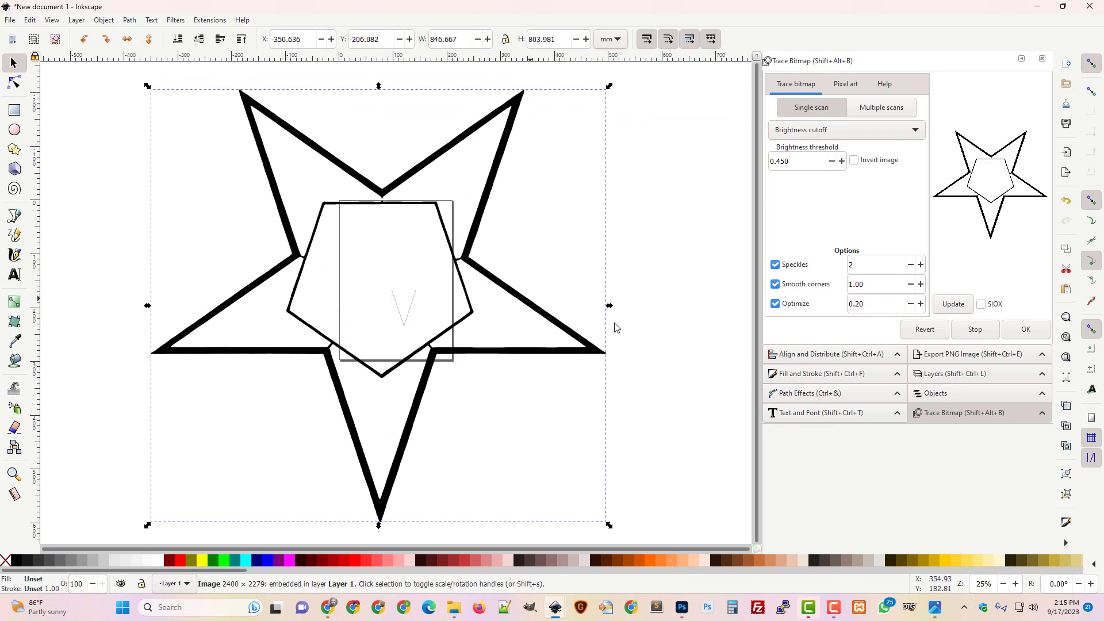
left_click(1030, 334)
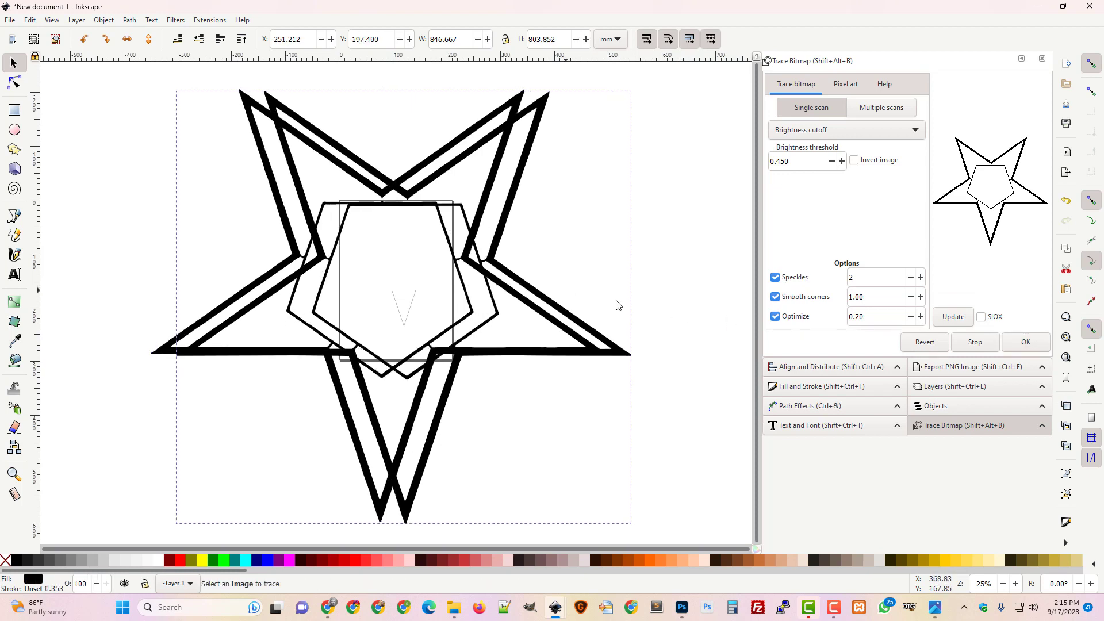
left_click_drag(617, 305, 639, 300)
left_click(273, 120)
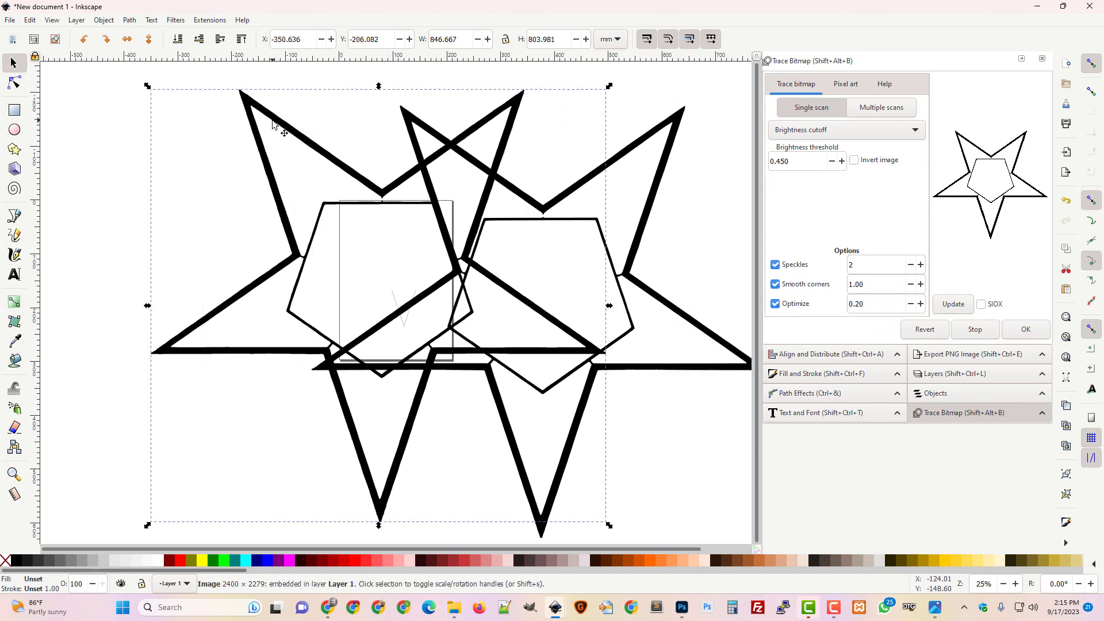
key("Delete")
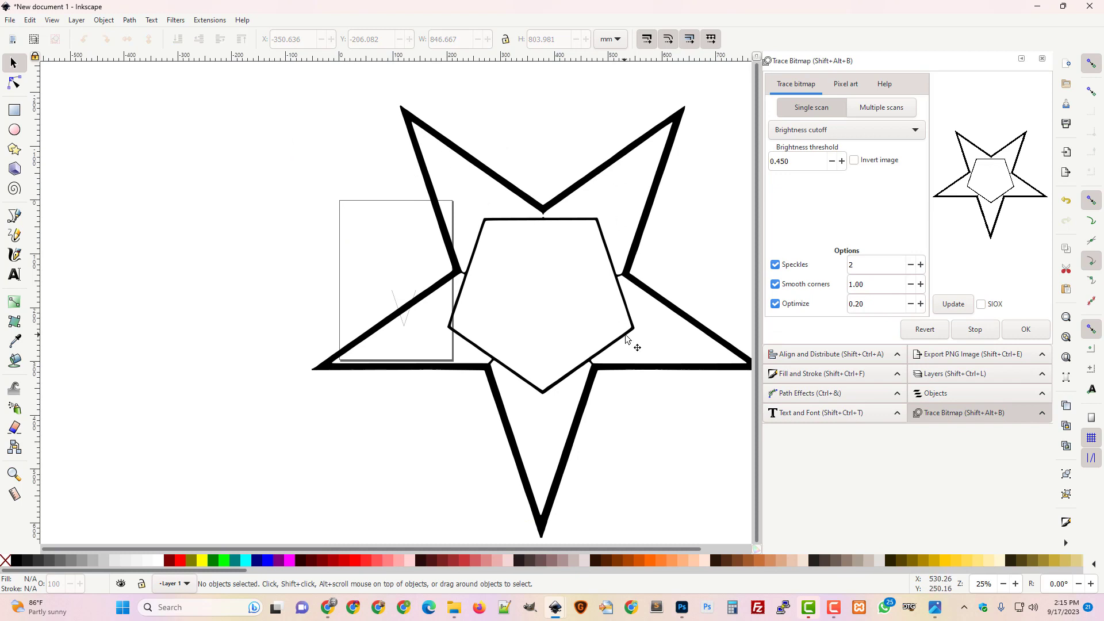
mouse_move(671, 313)
left_mouse_down()
mouse_move(552, 279)
mouse_move(456, 270)
mouse_move(464, 277)
left_mouse_up()
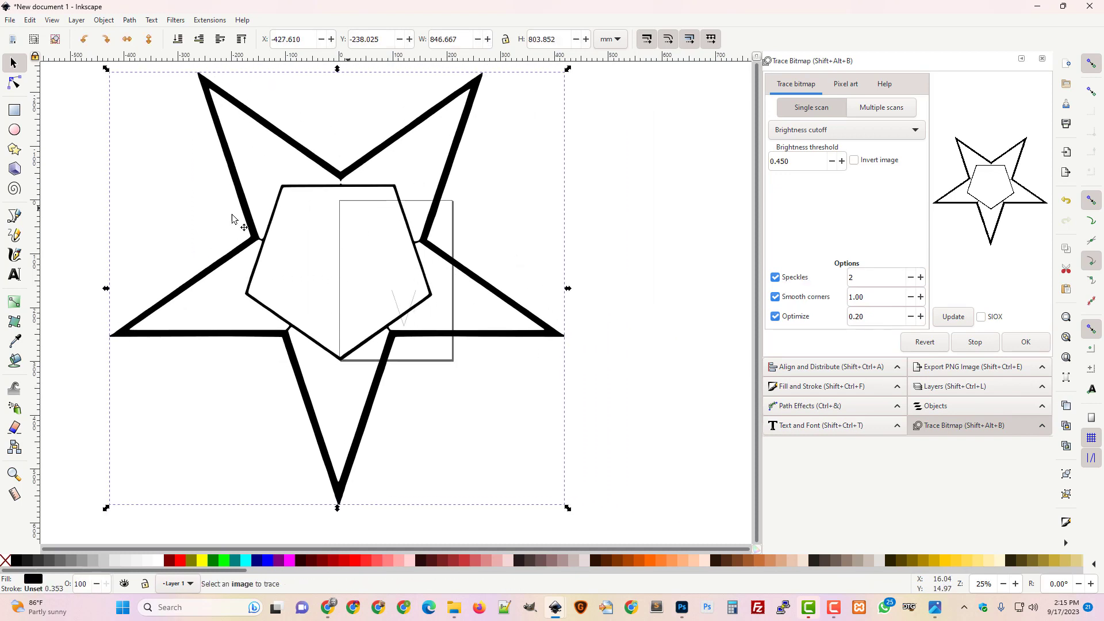
Step: Simplify the traced star path to reduce its nodes, and display the nodes for editing
left_click(14, 83)
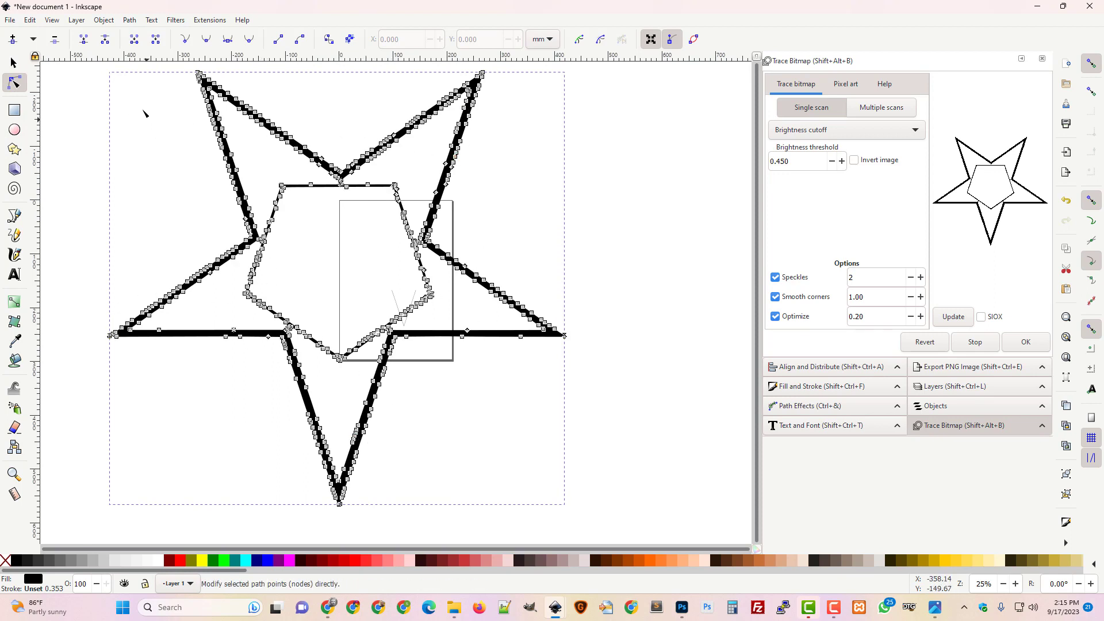
left_click(14, 63)
left_click(130, 21)
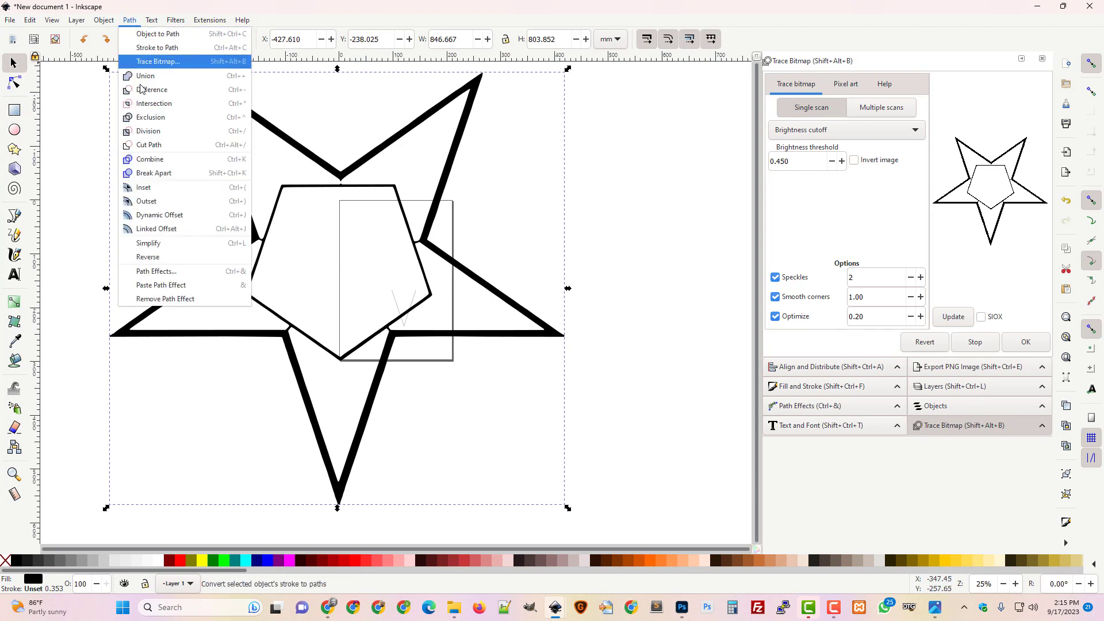
left_click(178, 250)
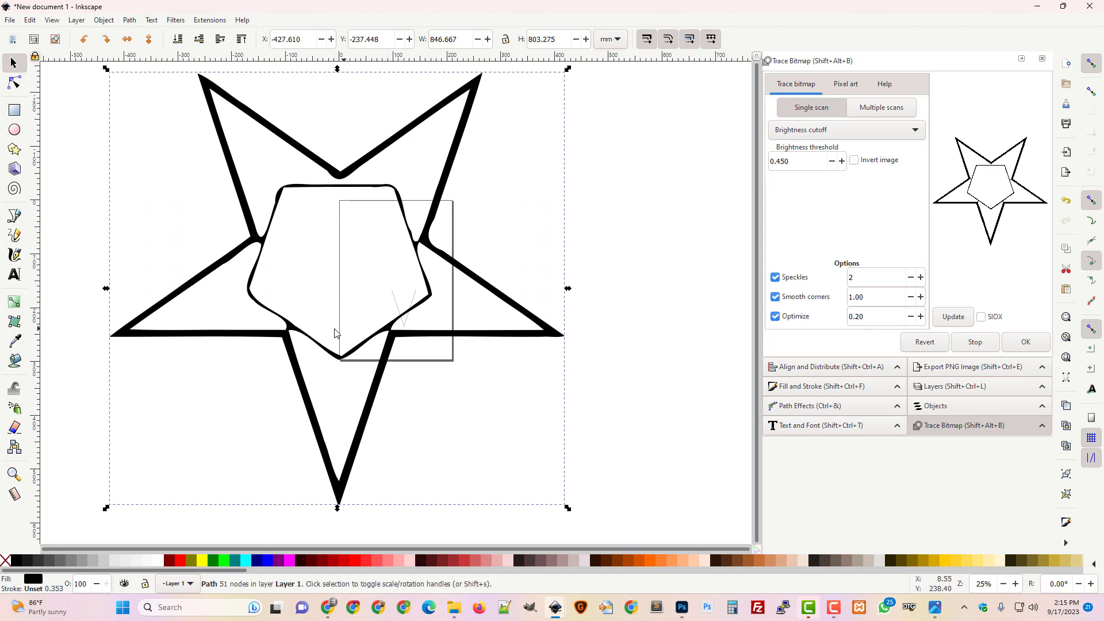
left_click(15, 84)
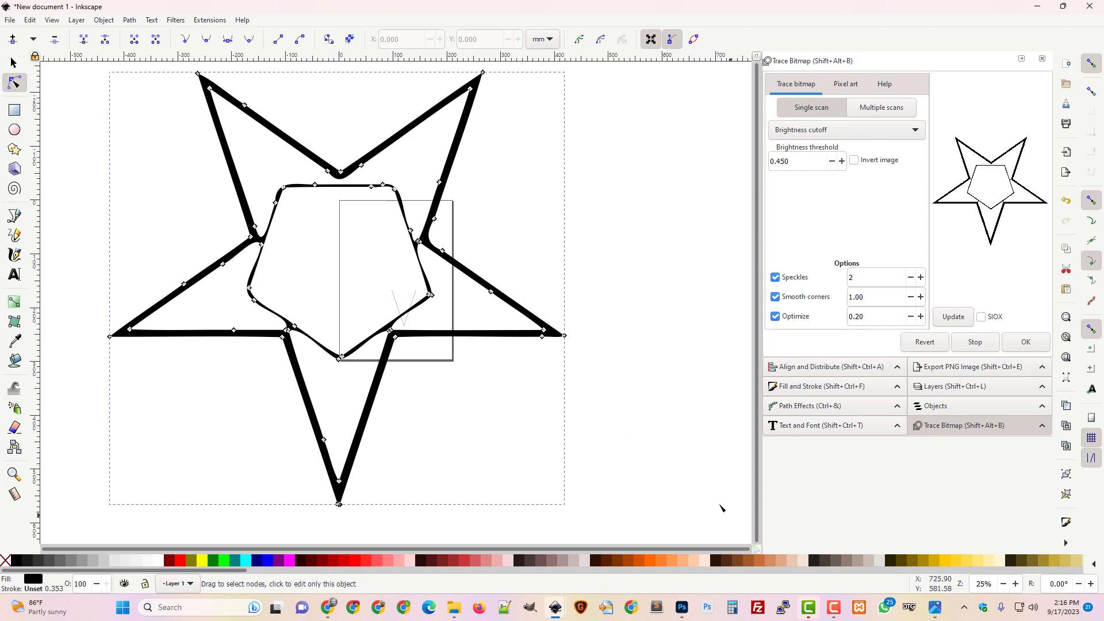
left_click(834, 607)
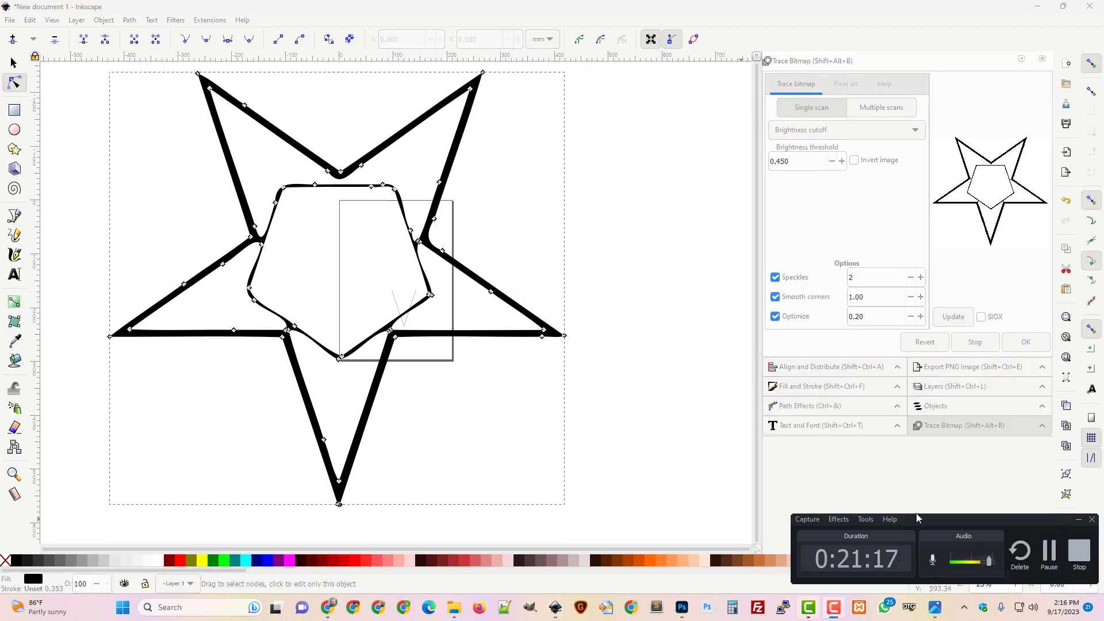